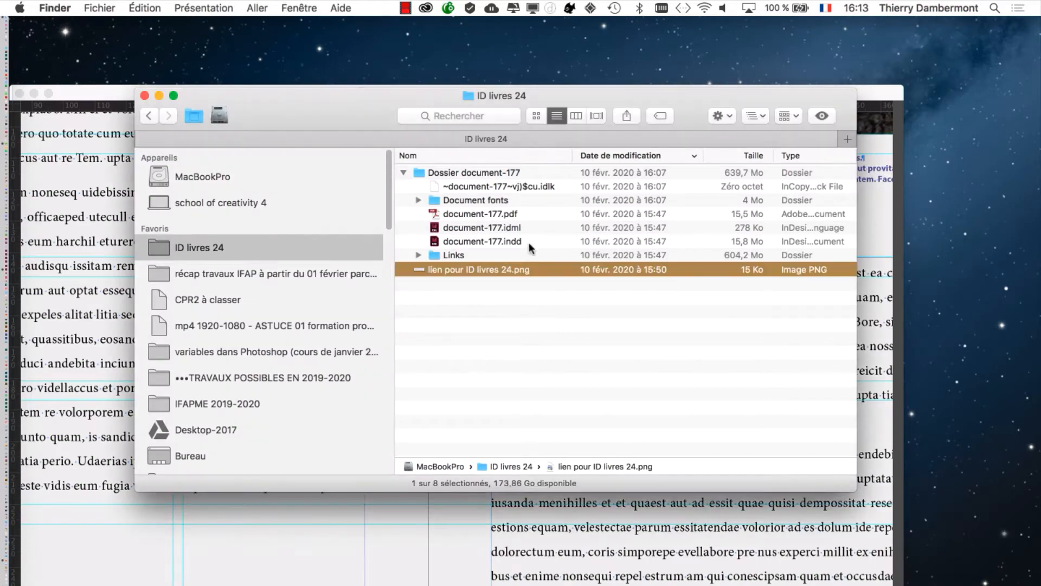
Step: Point out document-177.idml and document-177.indd in the Dossier document-177 folder, and close the folder window to return to InDesign
left_click(536, 228)
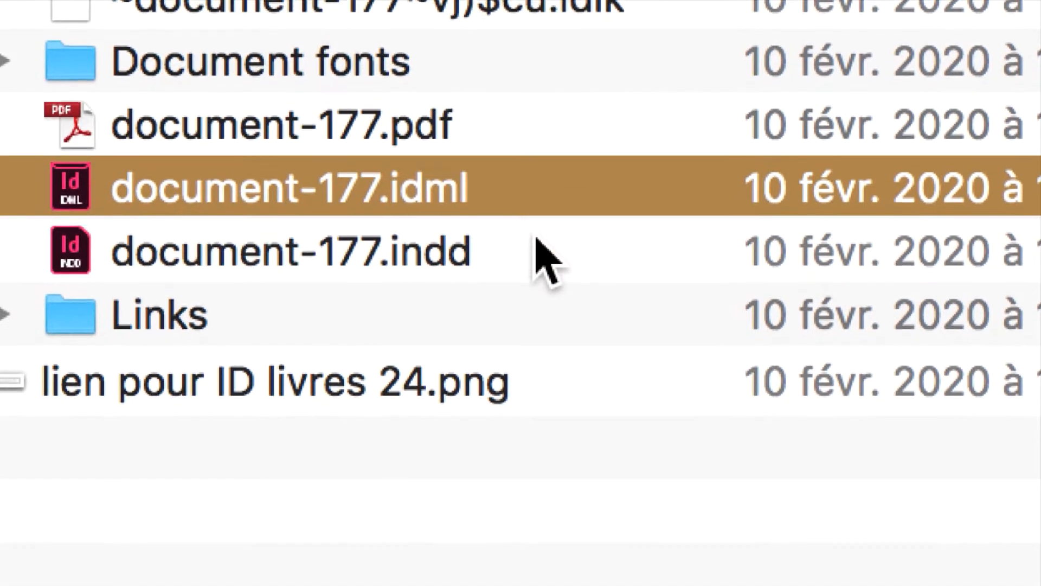
left_click(530, 287)
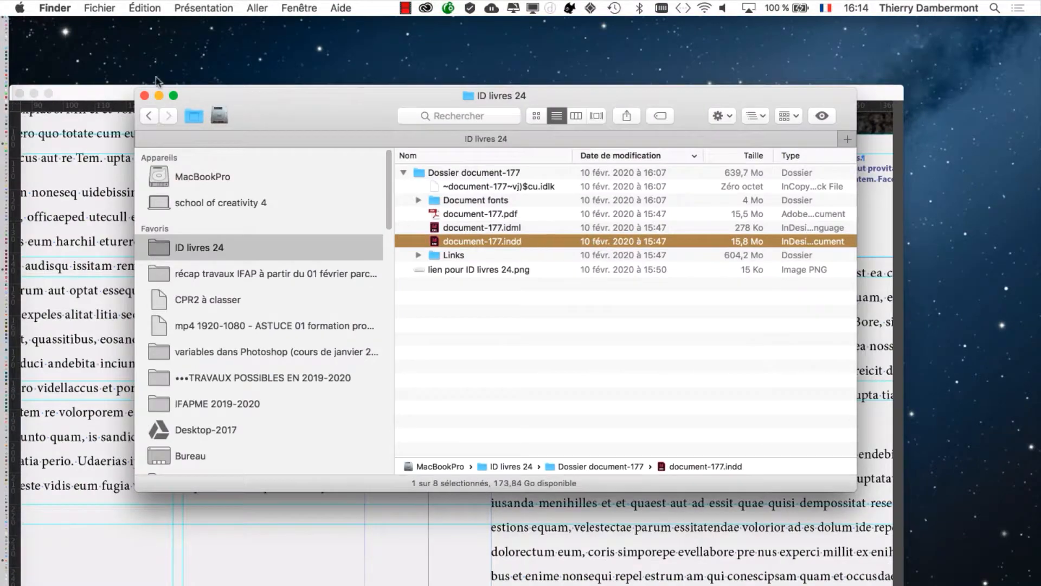
left_click(144, 95)
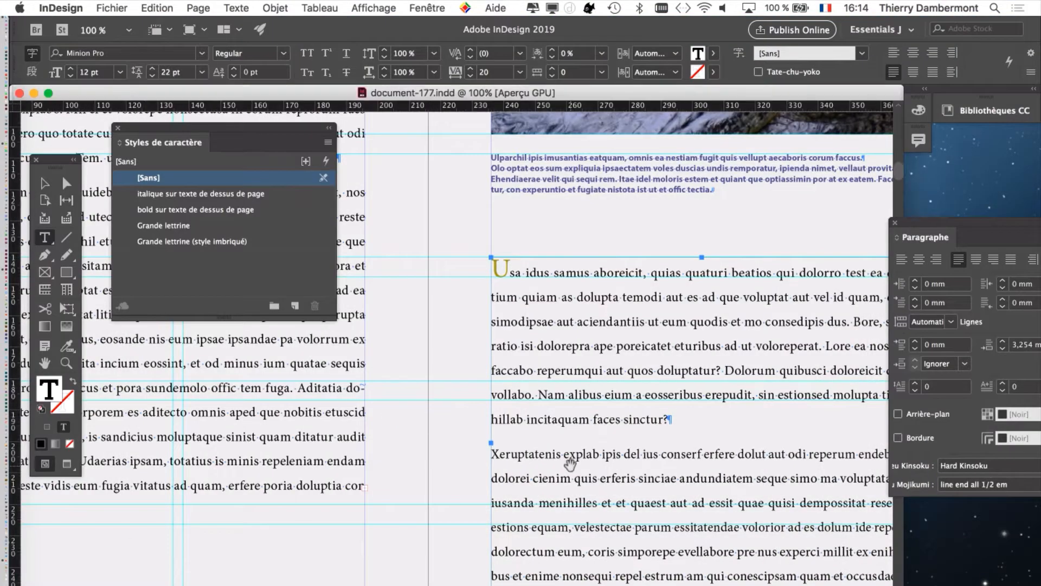
Step: Examine the drop caps on the page 2–3 spread, from the small one on page 3 to the large purple N under the chapter title
left_click_drag(570, 463, 807, 576)
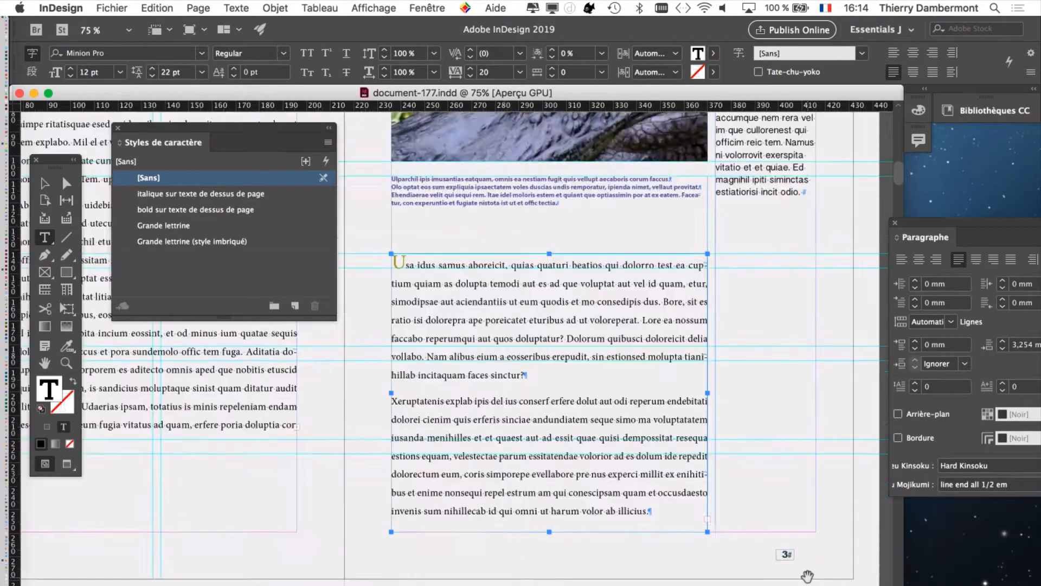
scroll(808, 576, "up", 1)
scroll(787, 563, "down", 1)
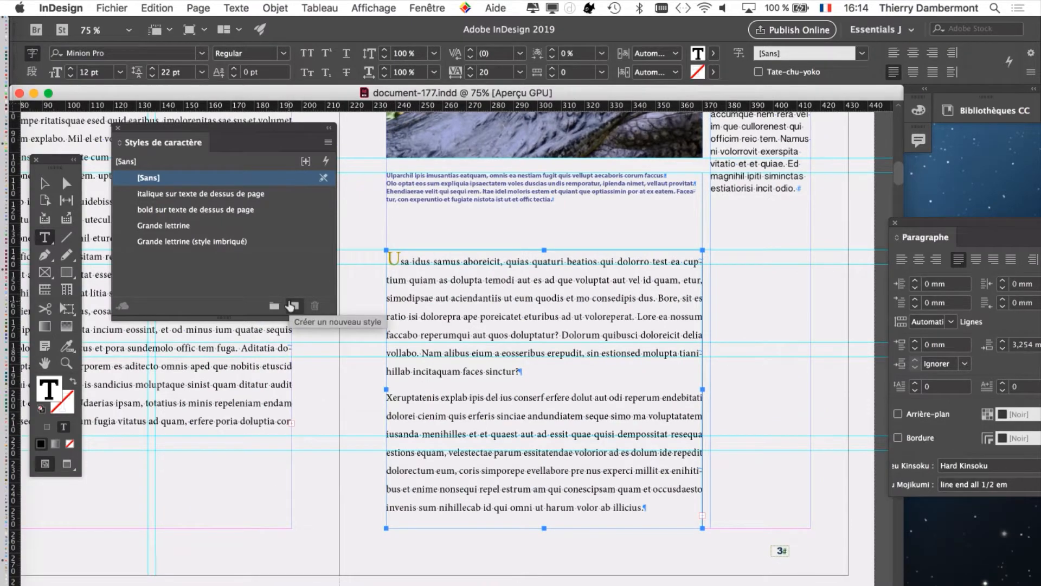
left_click_drag(472, 292, 555, 362)
left_click_drag(503, 304, 500, 379)
key("super+equal")
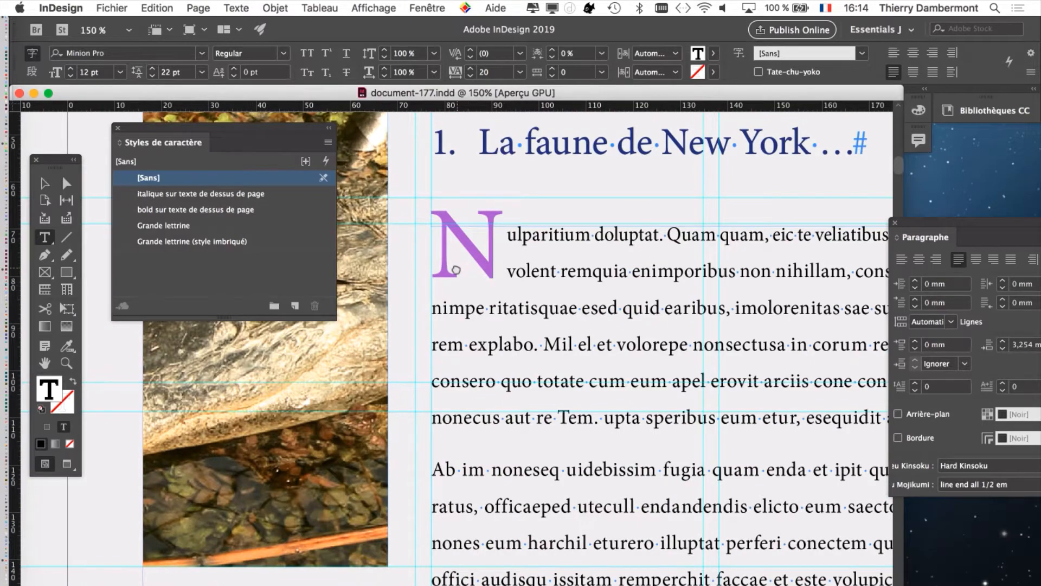
key("super+equal")
key("super+equal")
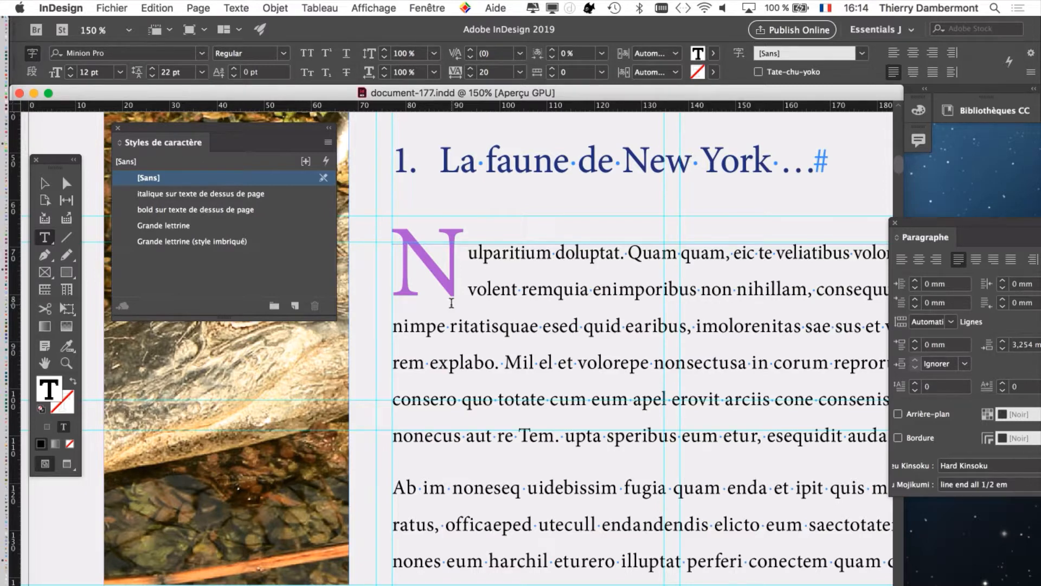
scroll(507, 434, "down", 6)
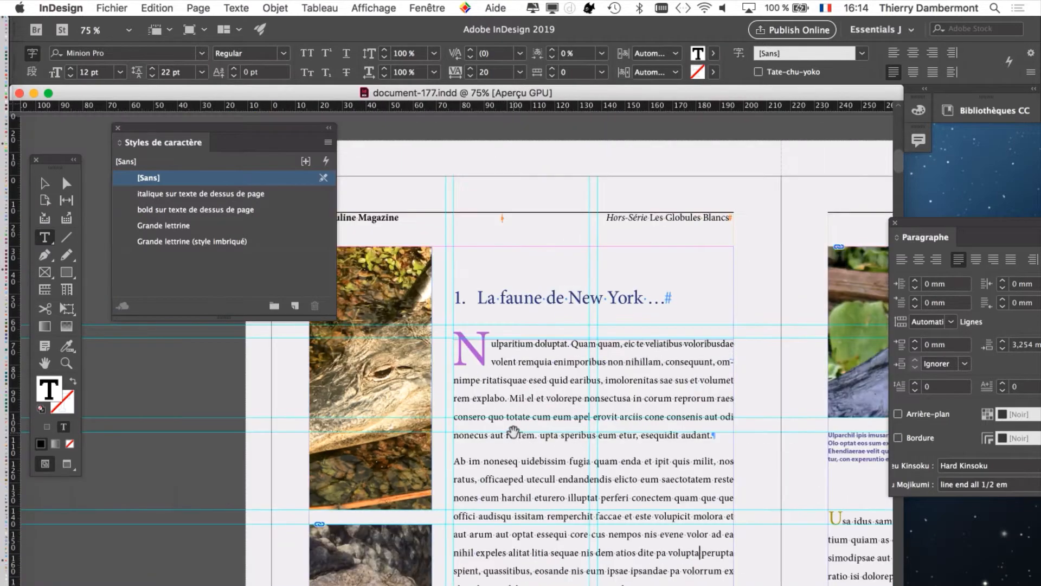
scroll(506, 445, "up", 4)
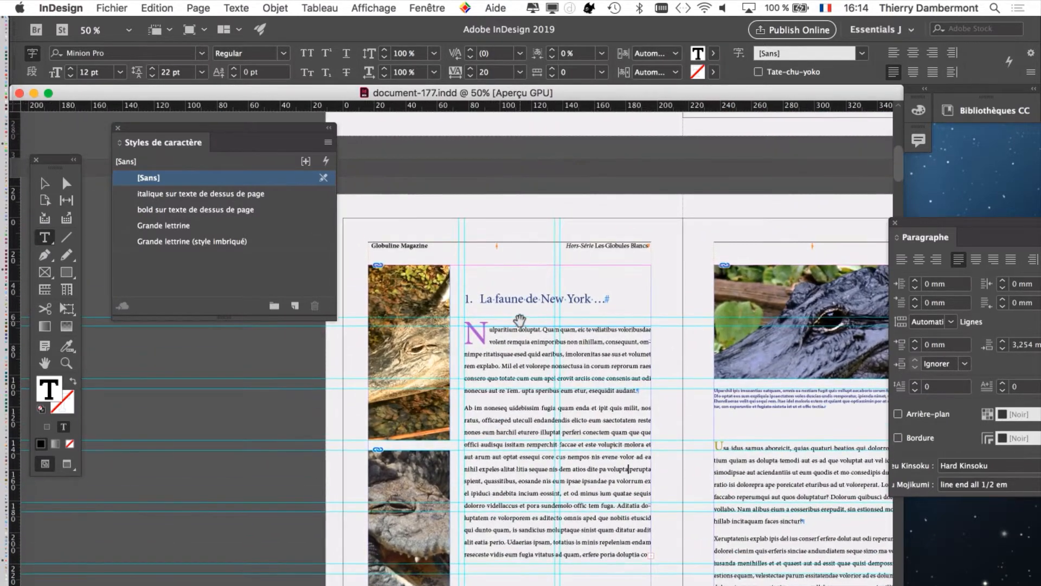
scroll(476, 276, "up", 2)
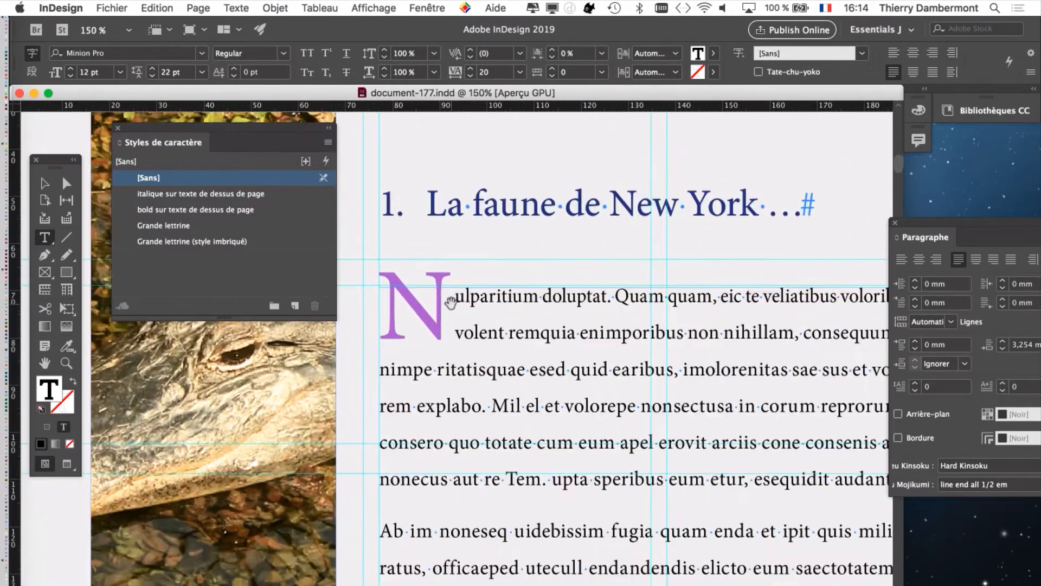
Step: Select the large drop cap N in the preview display, and restore the normal display with guides
left_click(67, 464)
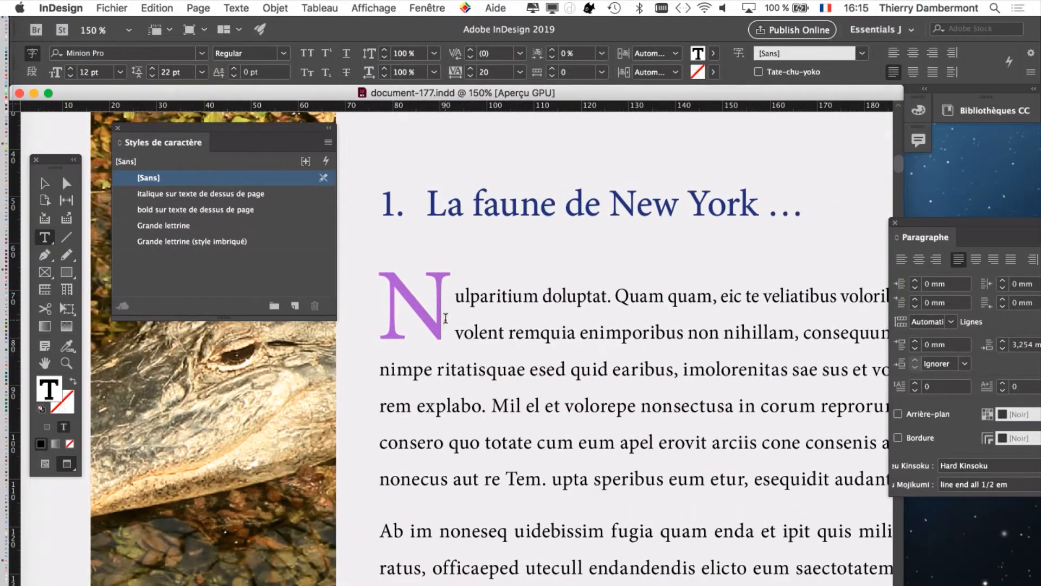
left_click(431, 317)
left_click(480, 340)
left_click_drag(434, 320, 389, 319)
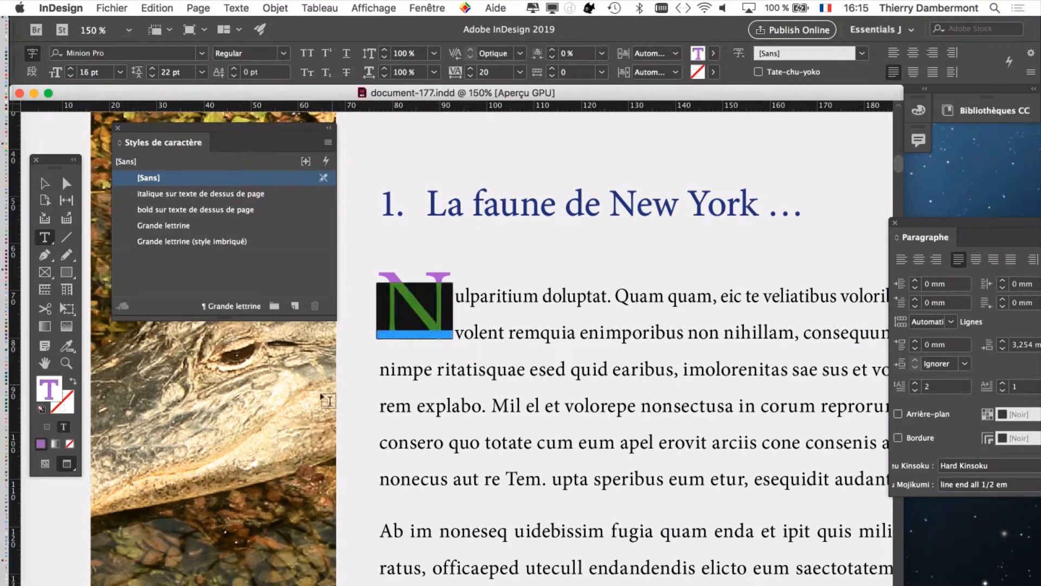
left_click(45, 464)
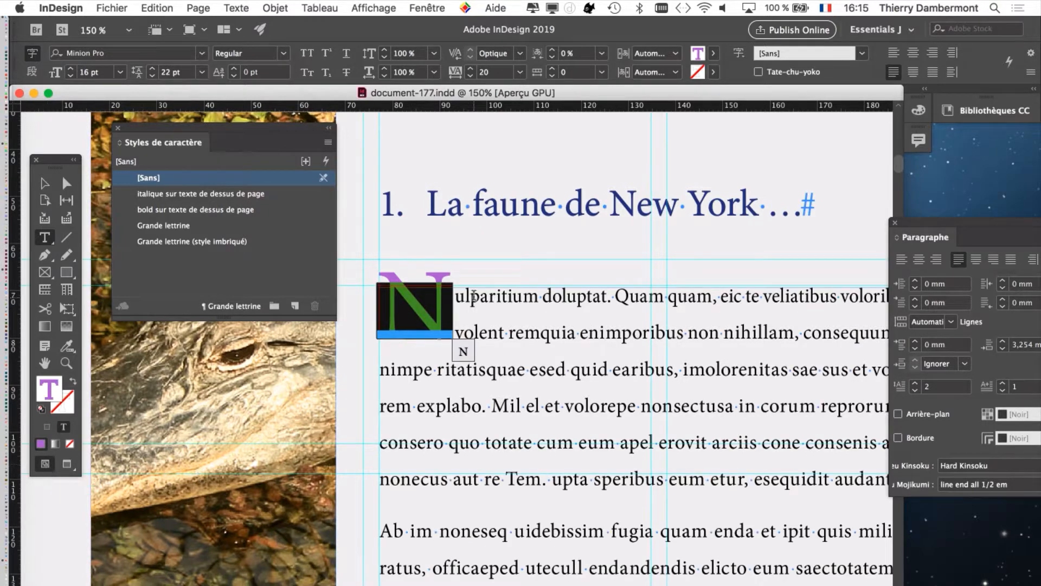
Step: Check the character style applied to the drop cap N, and deselect everything with the Selection tool
left_click_drag(453, 305, 404, 308)
left_click_drag(447, 321, 409, 317)
left_click(444, 325)
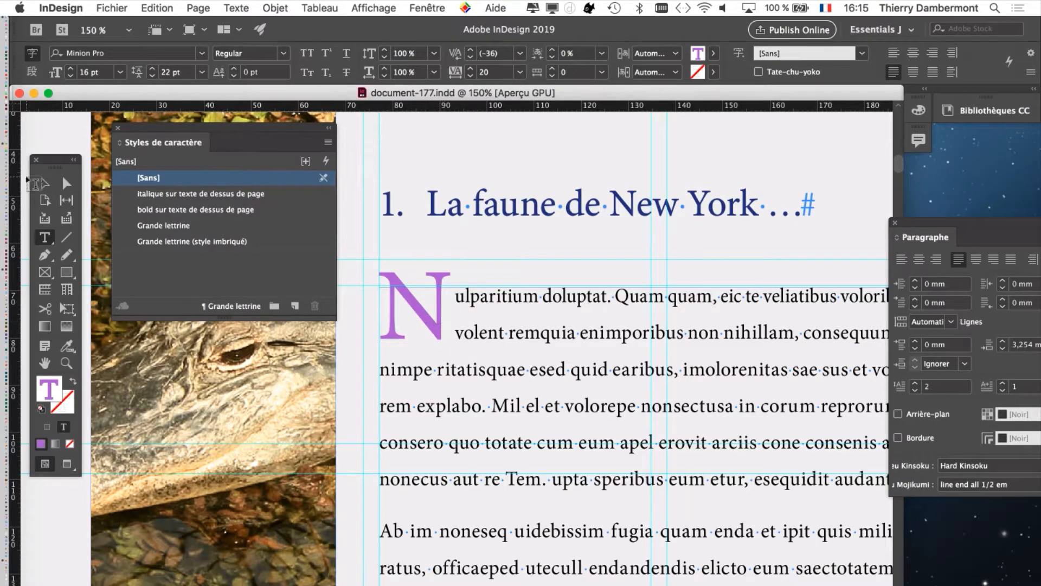
left_click(45, 183)
left_click(360, 336)
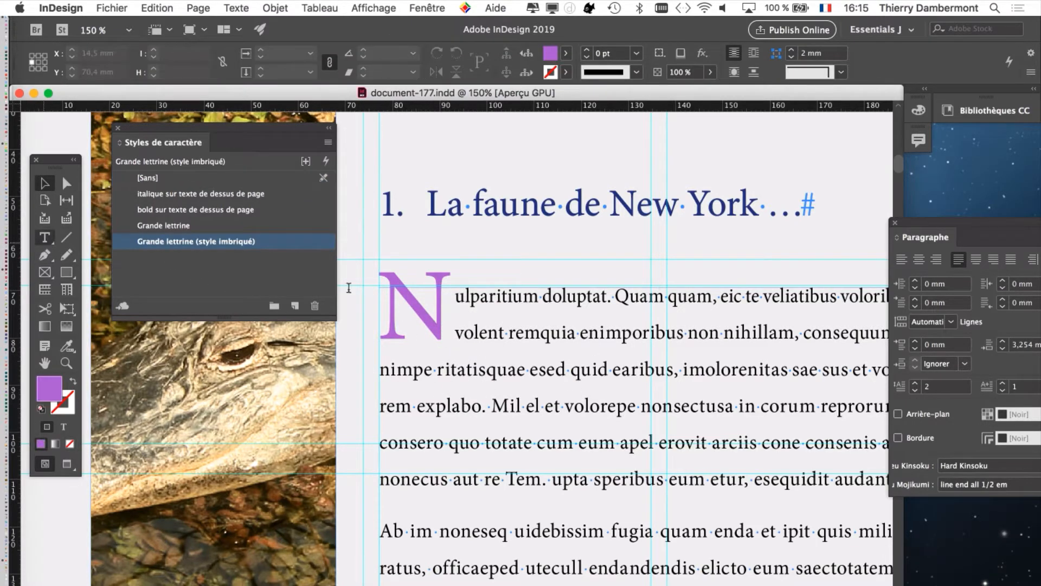
Step: Select only the drop cap N again with the Type tool to inspect its character style
left_click_drag(380, 293, 410, 342)
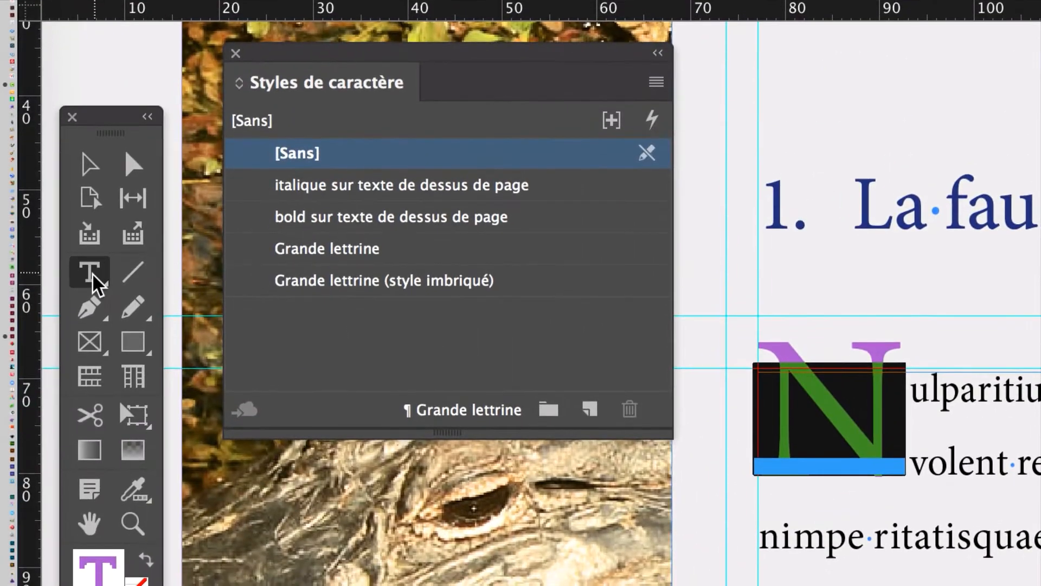
left_click_drag(906, 444, 823, 443)
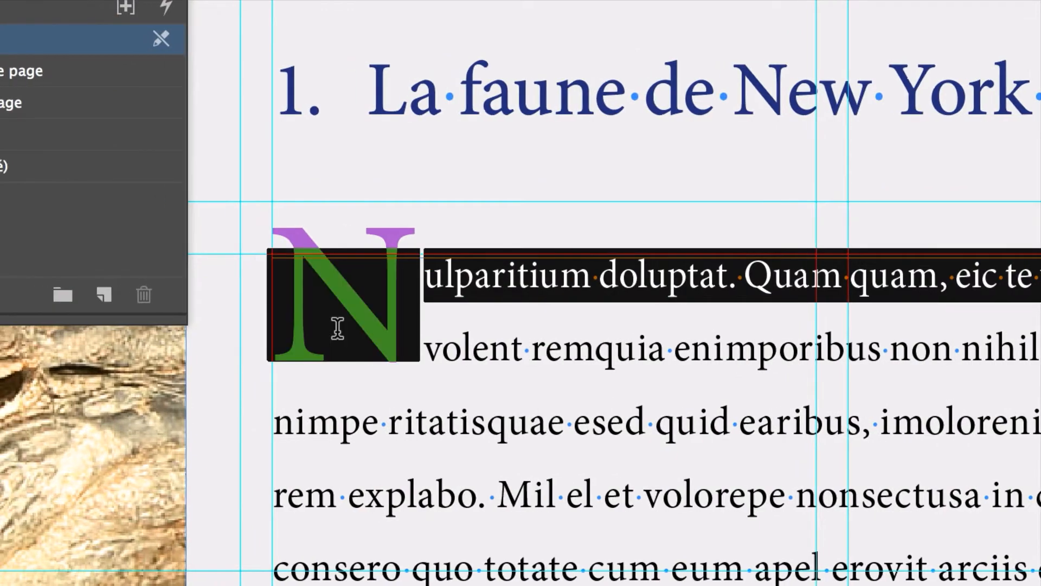
left_click(383, 339)
left_click_drag(407, 348, 337, 345)
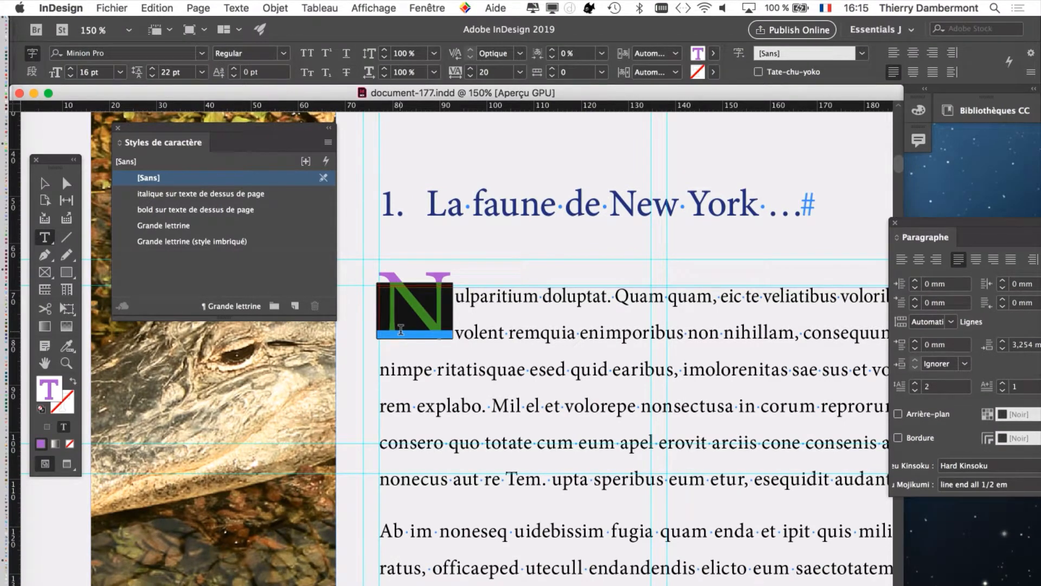
Step: Display the document's layers (Calques) to check which one holds the text, and close the list
left_click(415, 5)
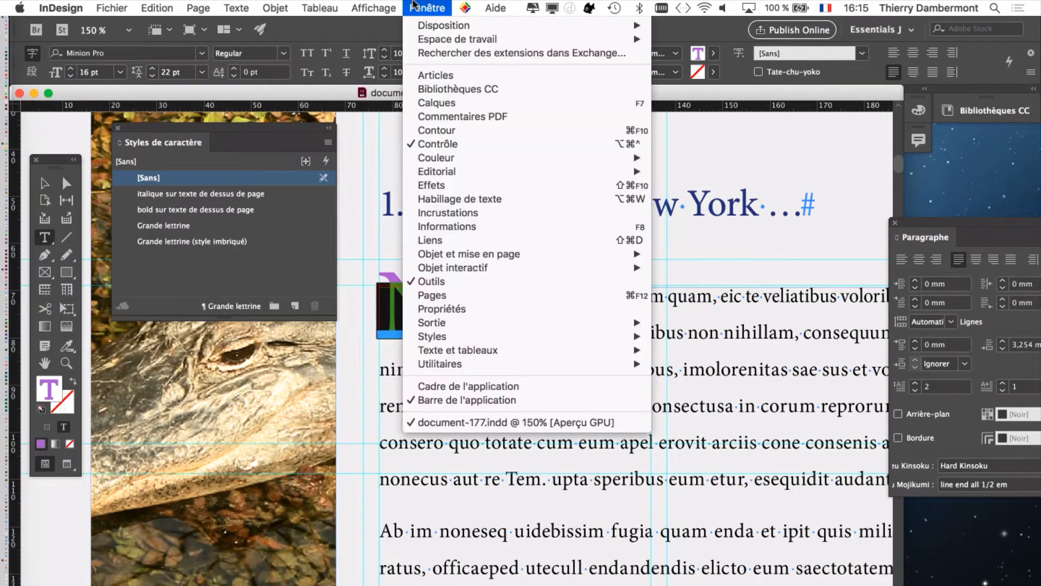
left_click(434, 102)
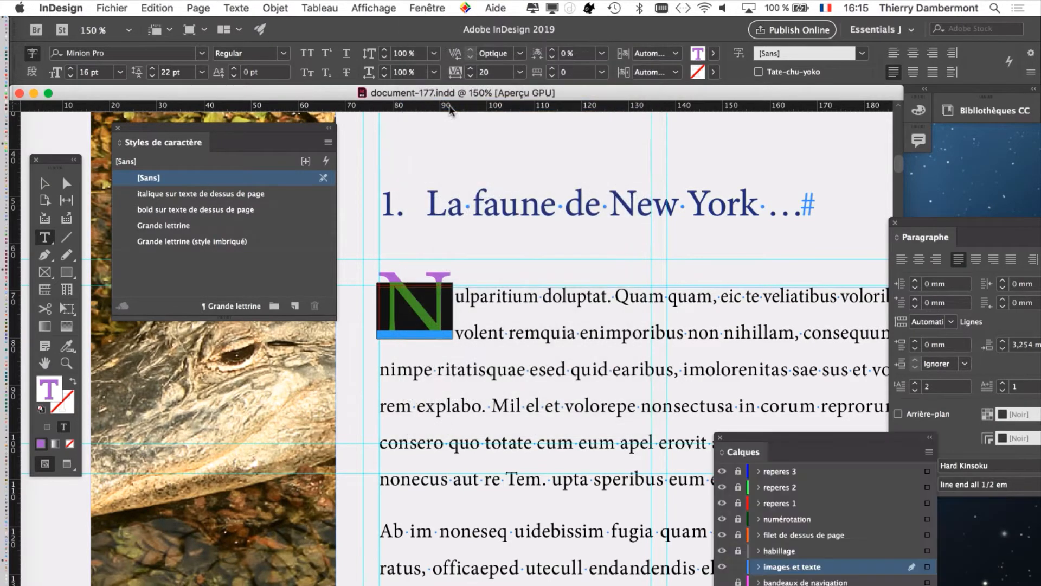
left_click_drag(755, 438, 652, 121)
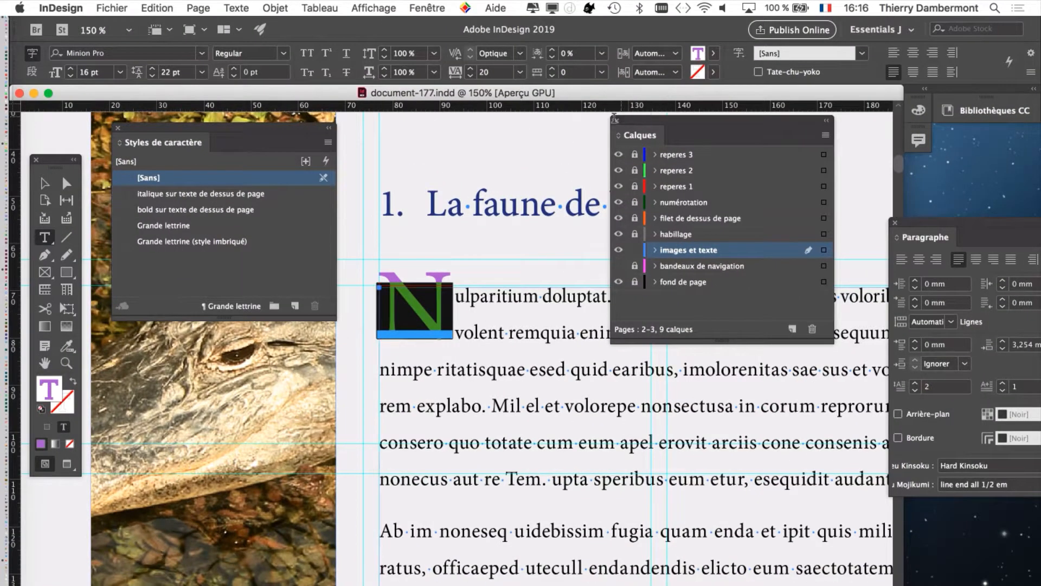
left_click(616, 120)
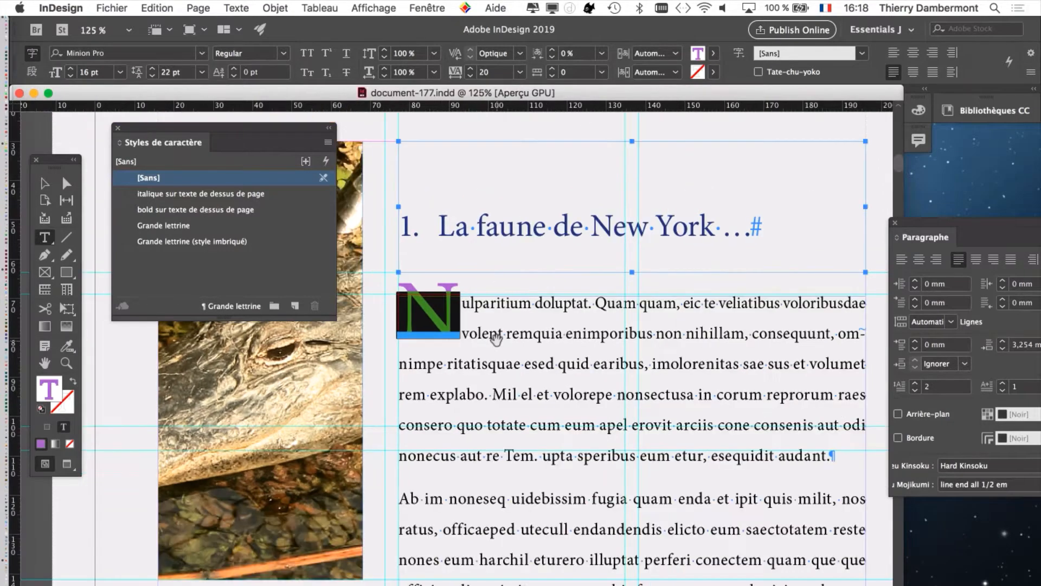
Step: Compare the character style shown for the selected drop cap N with the one shown when nothing is selected
scroll(496, 339, "down", 1)
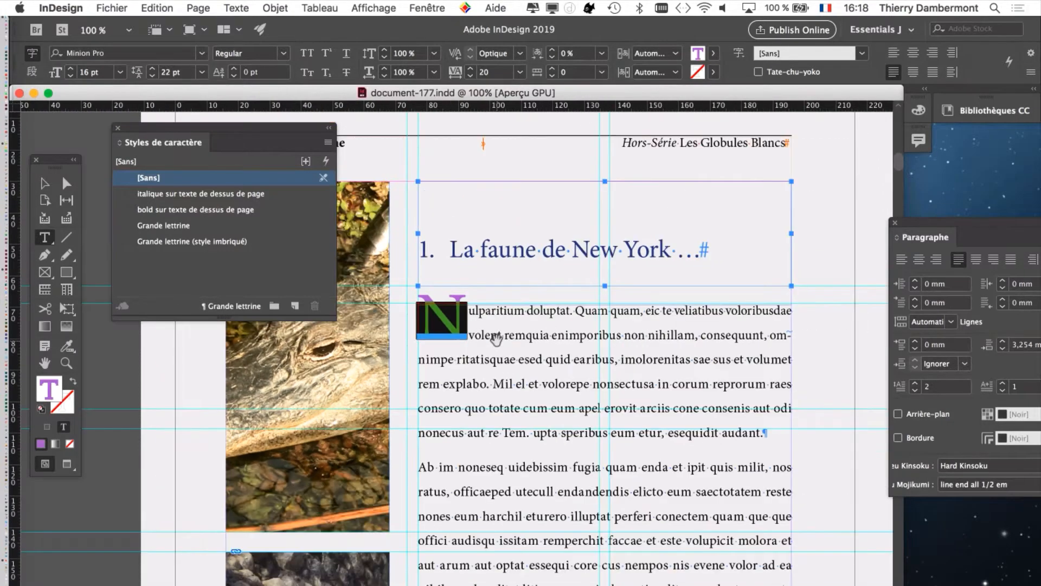
left_click(497, 336)
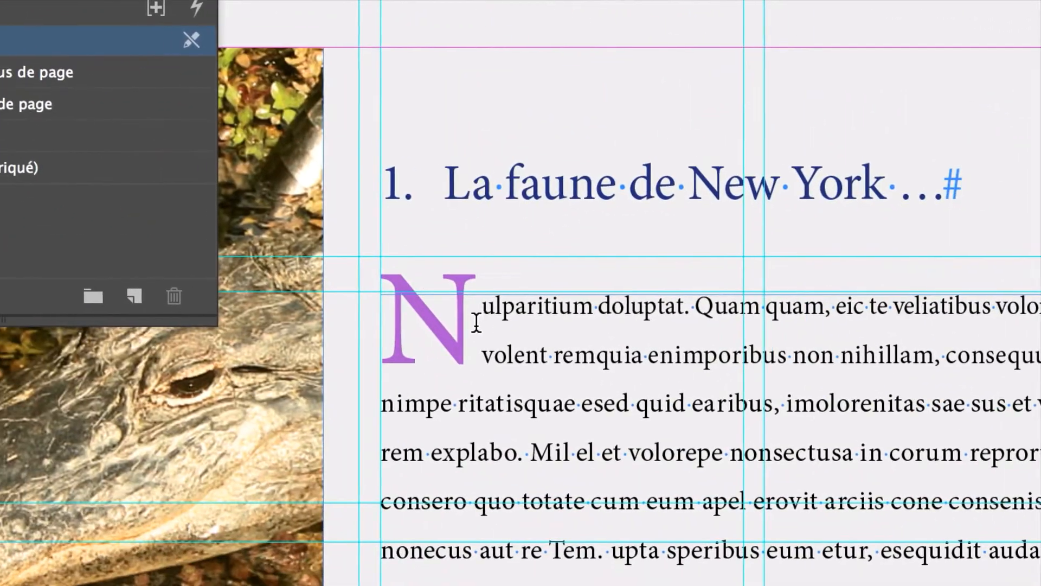
left_click_drag(476, 323, 381, 324)
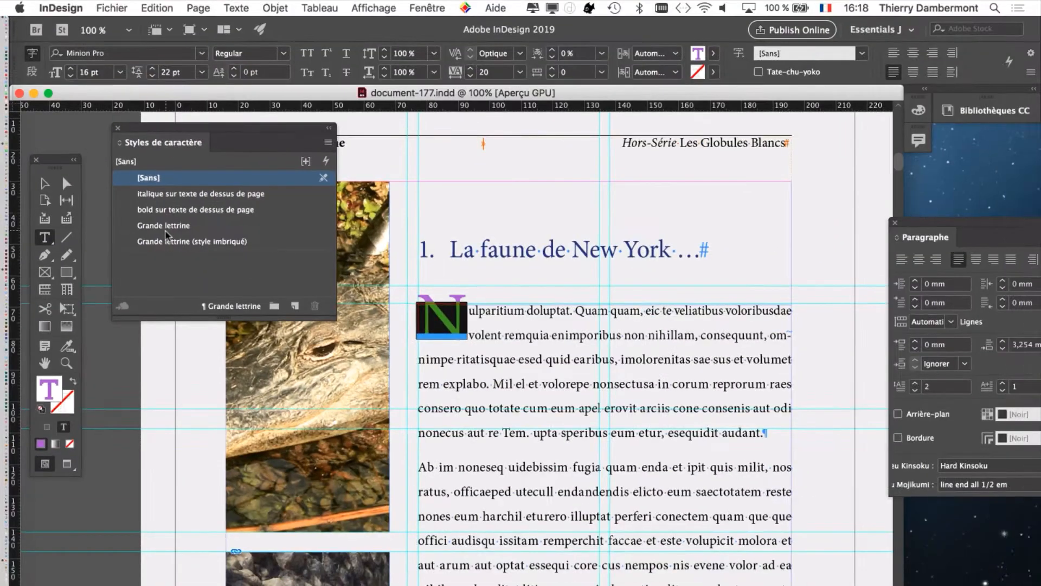
left_click(45, 184)
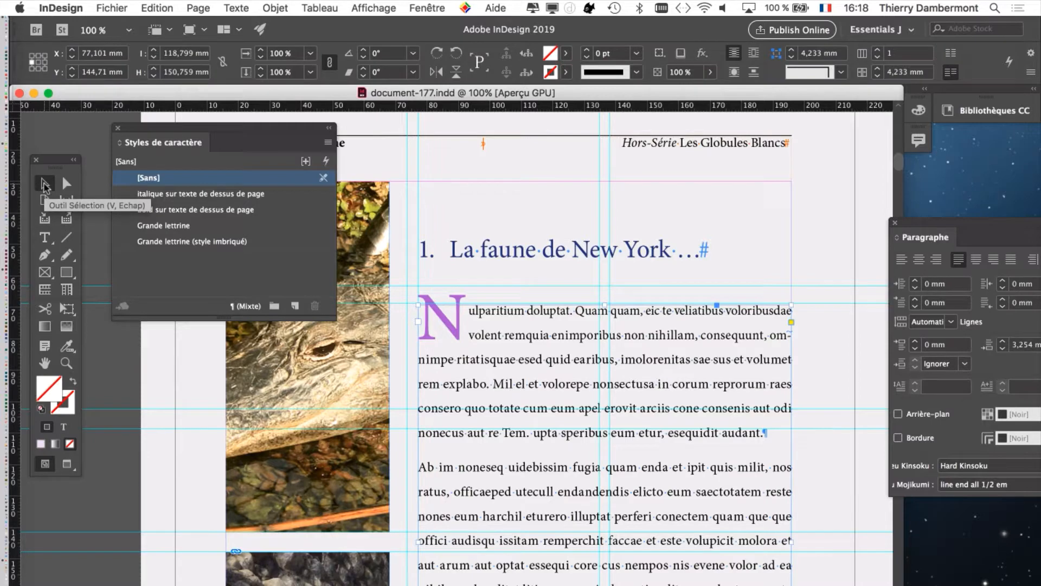
left_click(466, 169)
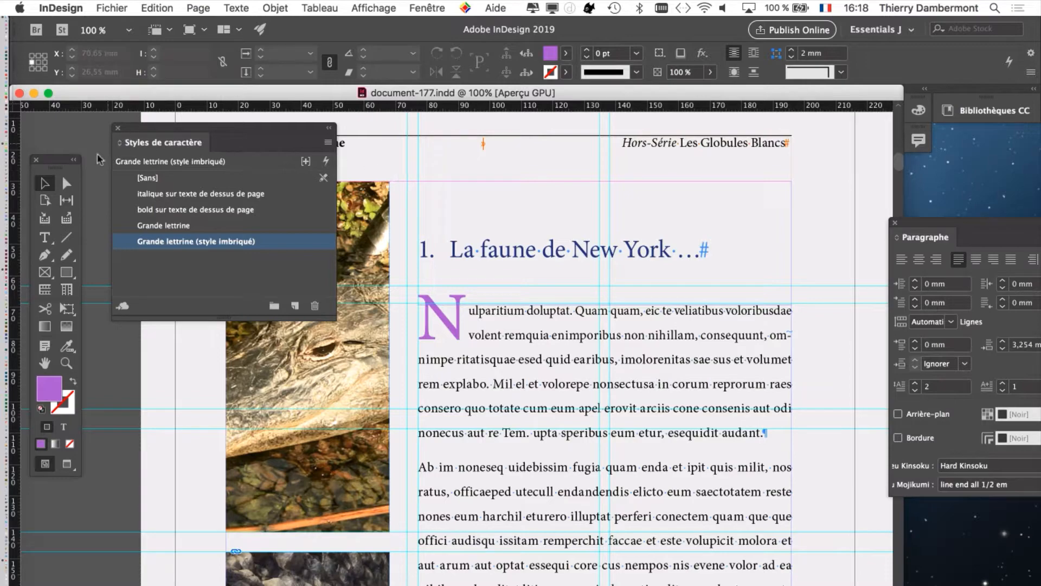
Step: Place the text cursor in the first body paragraph and display the paragraph styles clear of the character styles
left_click(45, 238)
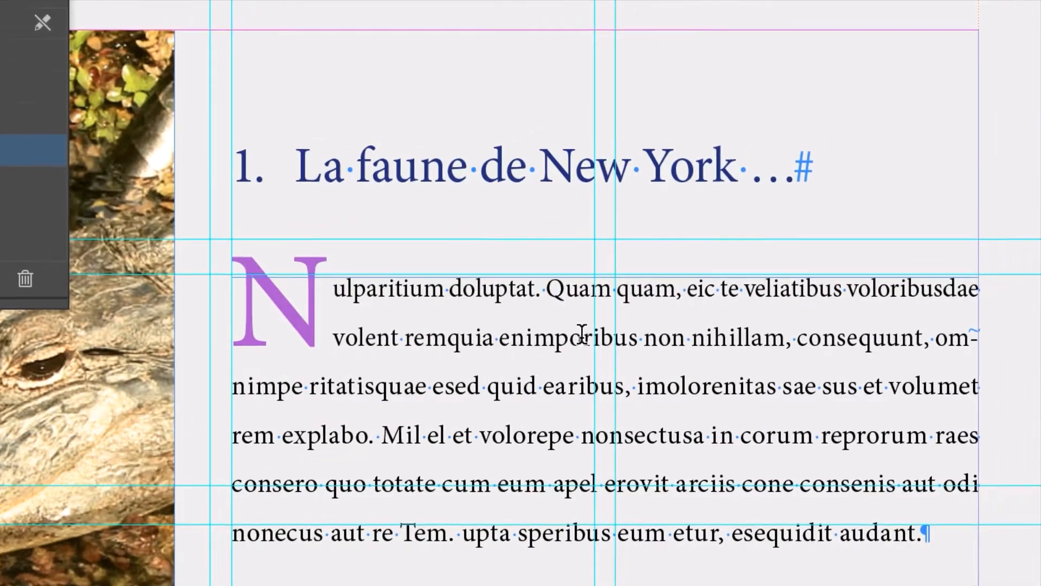
left_click(591, 334)
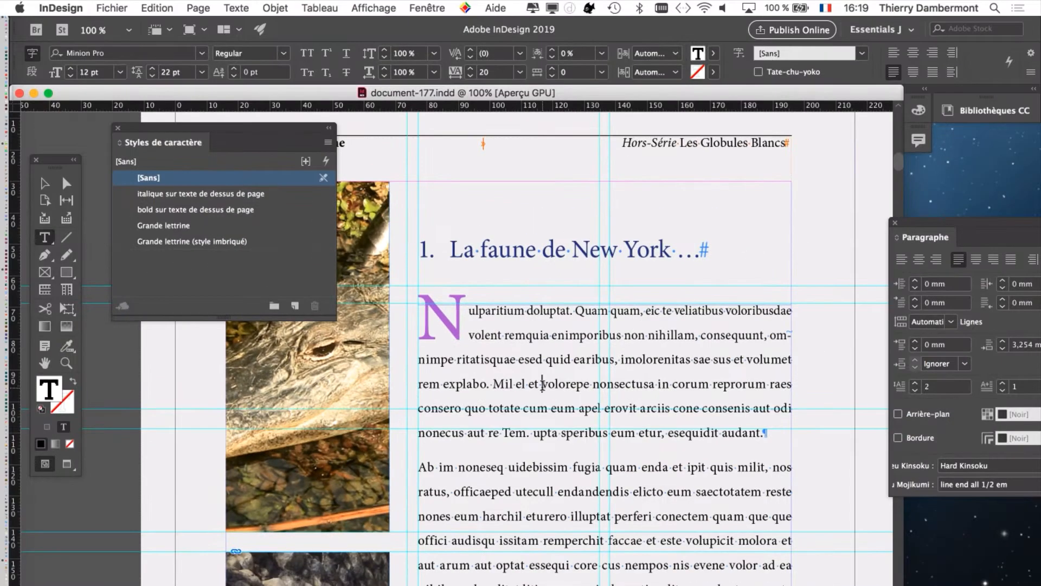
left_click(239, 7)
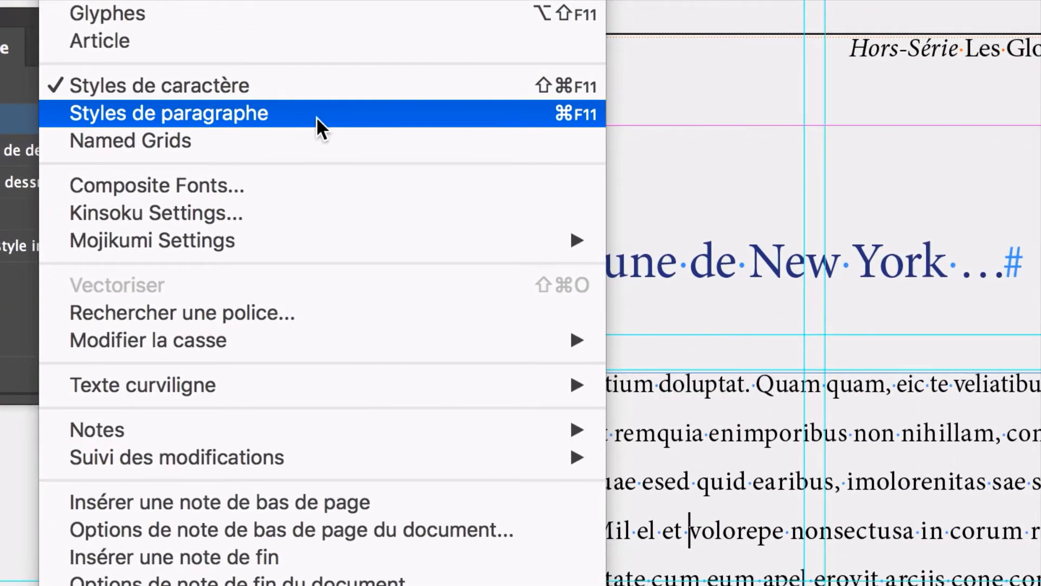
left_click(471, 351)
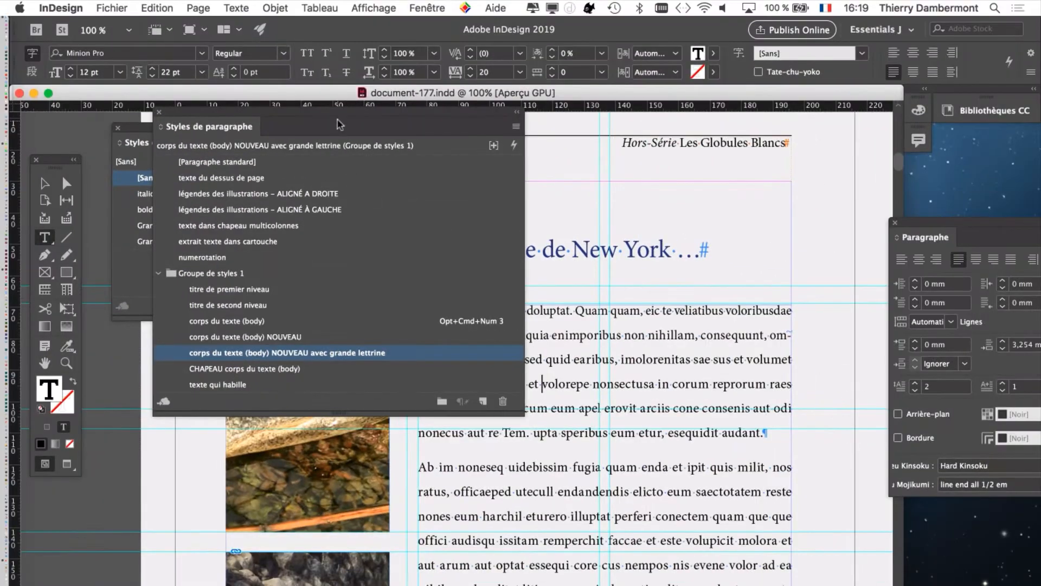
left_click_drag(500, 140, 768, 112)
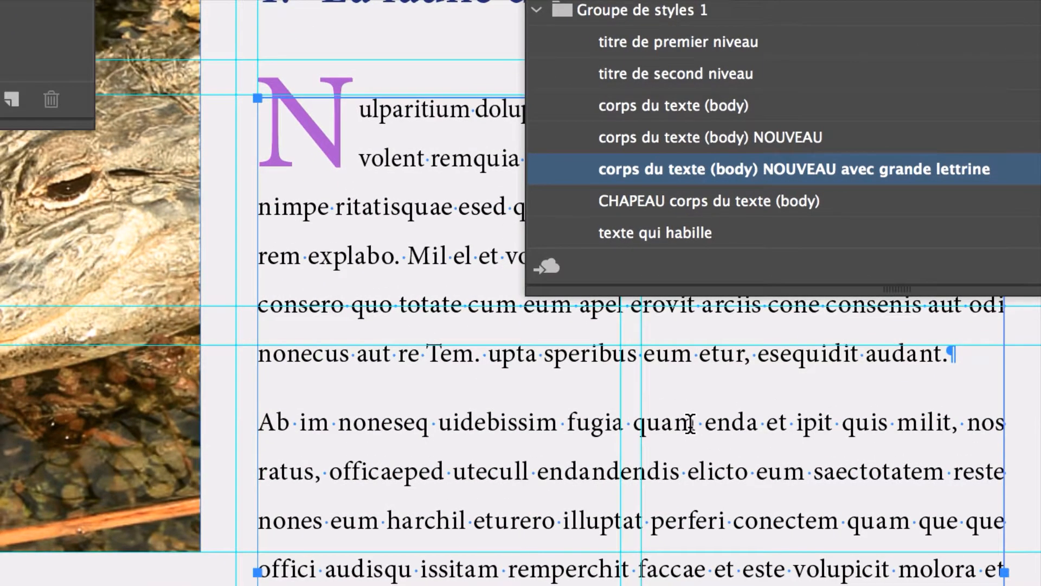
Step: Compare the paragraph styles of the second and first body paragraphs, and open the options of "corps du texte (body) NOUVEAU avec grande lettrine"
left_click(691, 423)
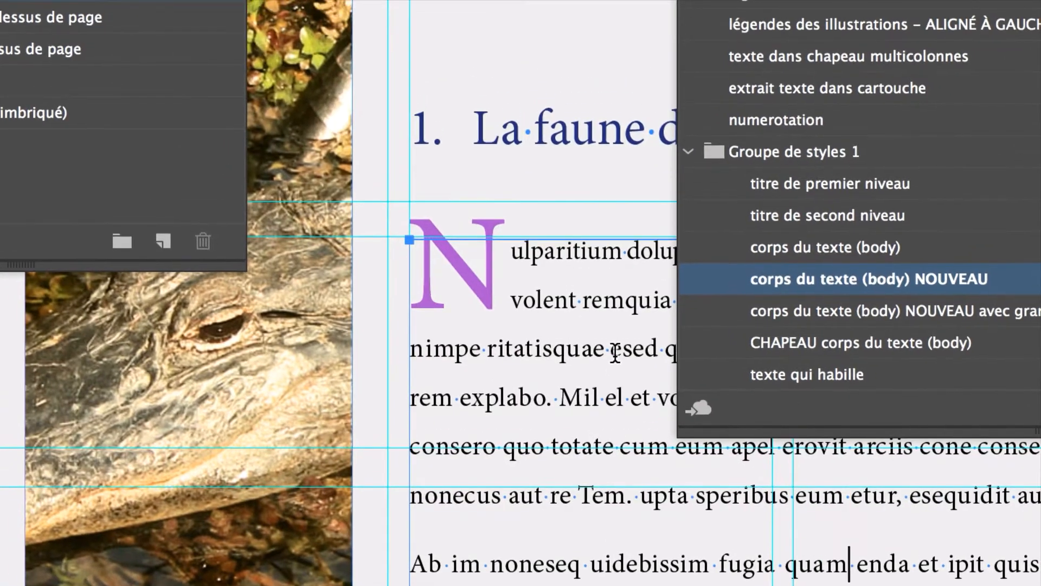
left_click(464, 211)
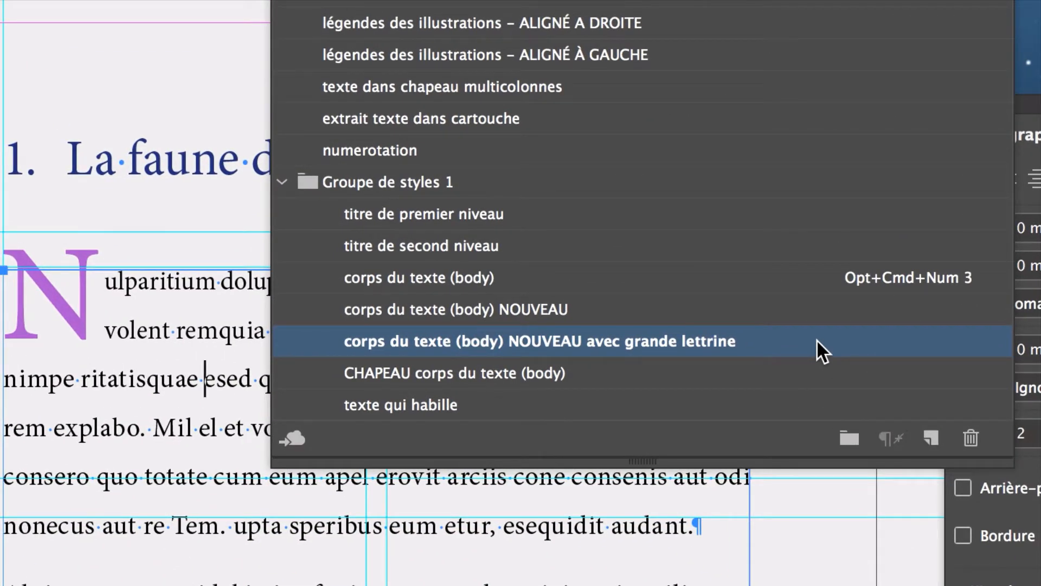
double_click(815, 339)
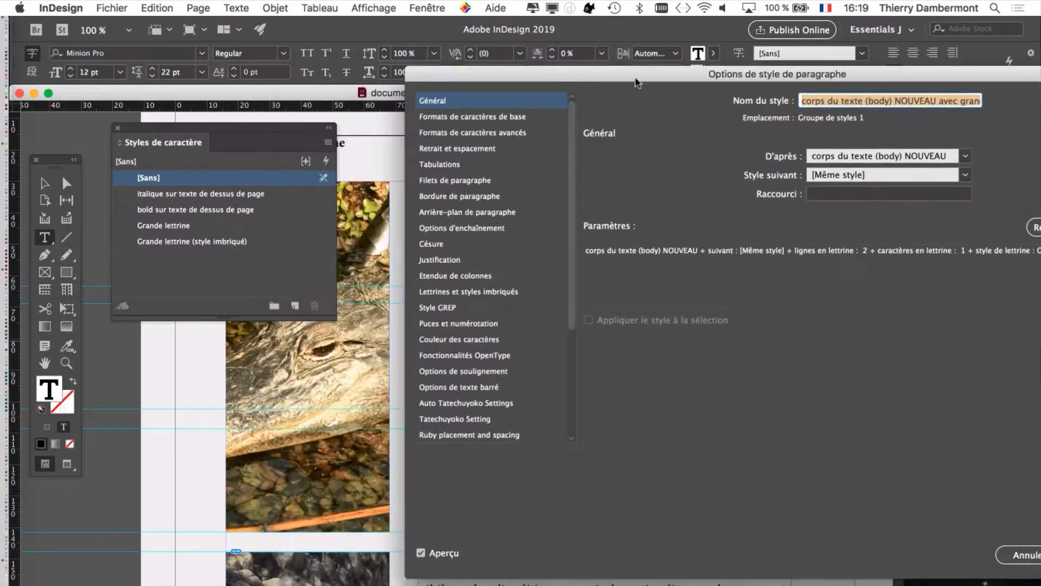
Step: Review the drop cap and nested style settings of "corps du texte (body) NOUVEAU avec grande lettrine" and close the options without changes
left_click_drag(637, 82, 742, 62)
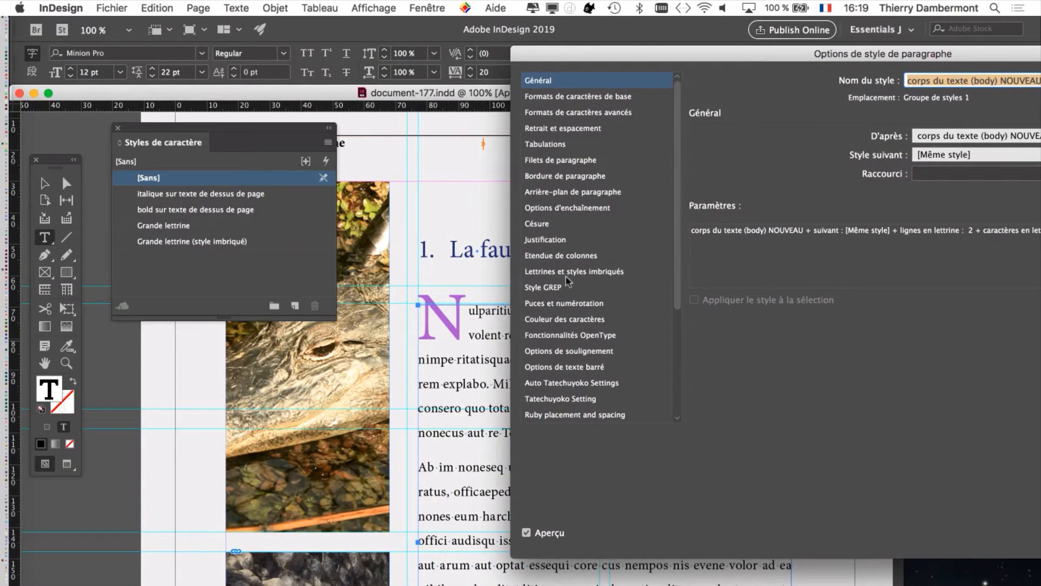
left_click_drag(617, 55, 586, 46)
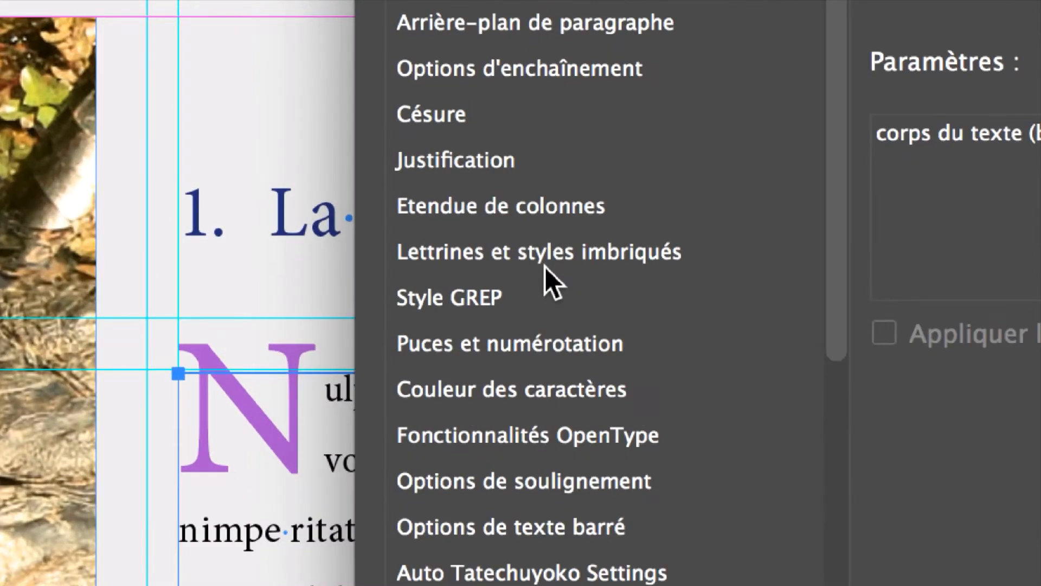
left_click(544, 265)
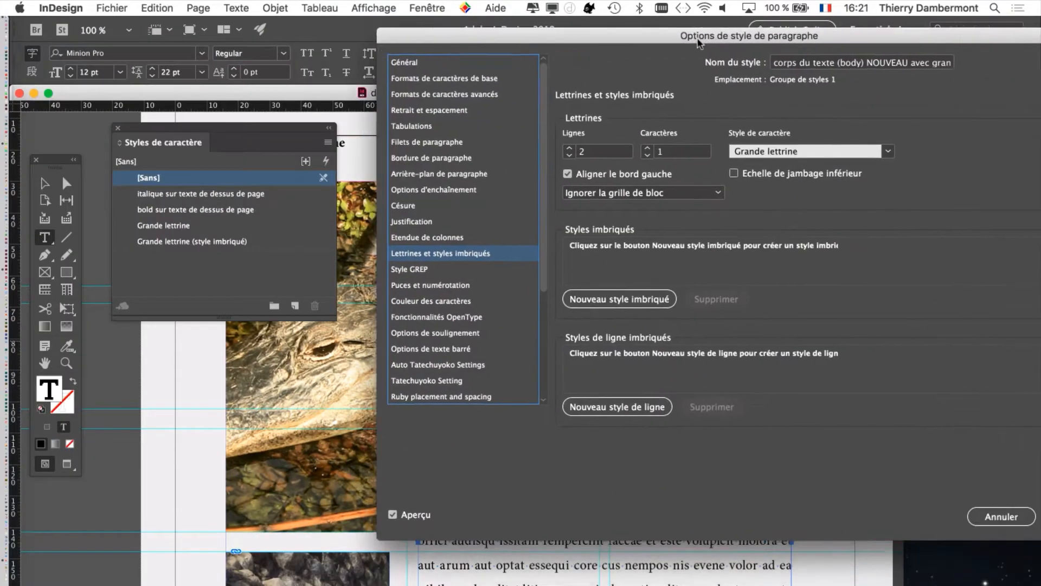
left_click_drag(699, 43, 949, 119)
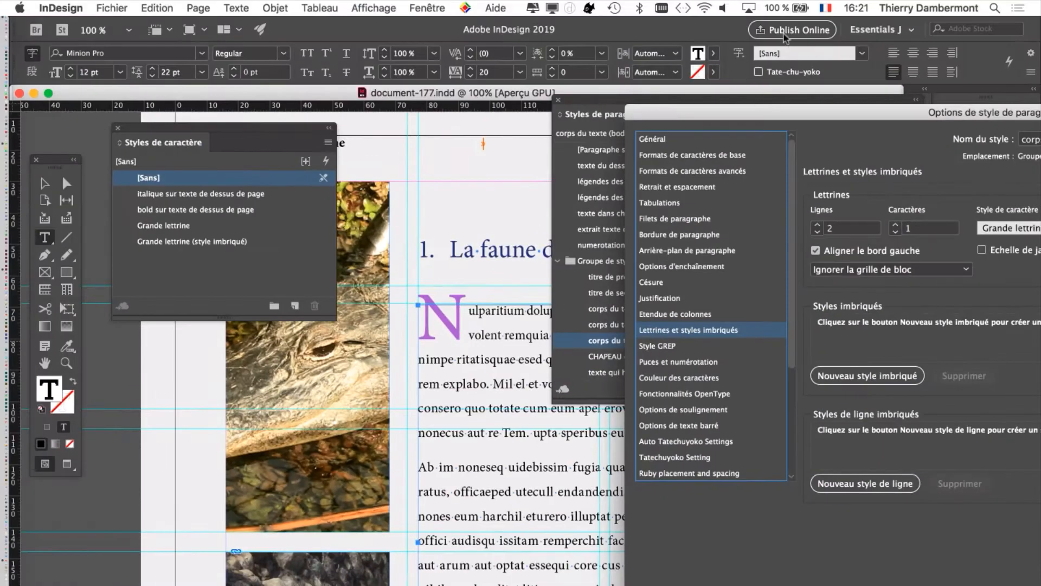
left_click_drag(877, 118, 460, 91)
left_click(835, 569)
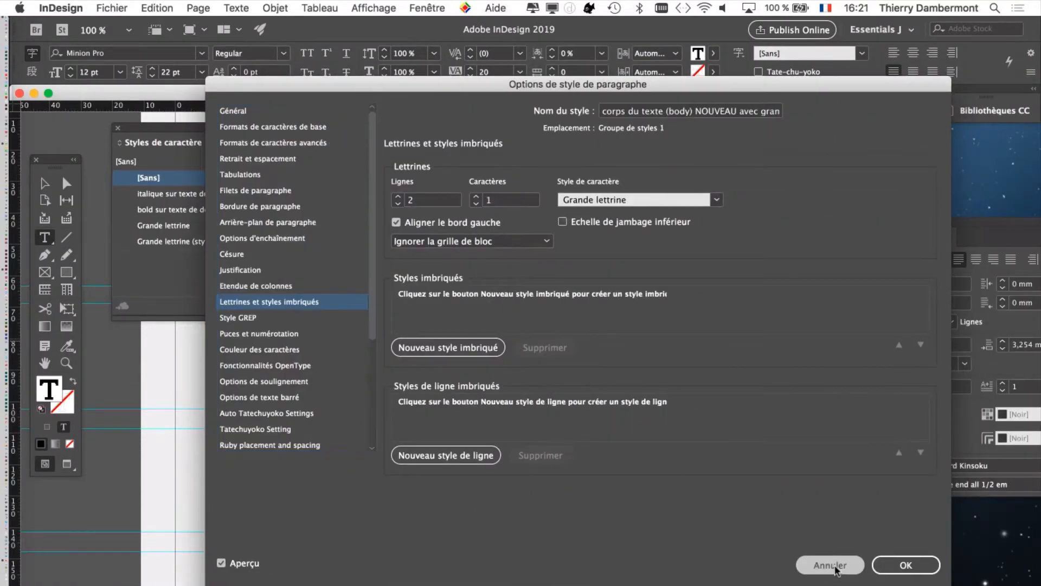
Step: Shift the paragraph styles and the tools aside, and place the text cursor in the first body paragraph
left_click_drag(620, 101, 767, 101)
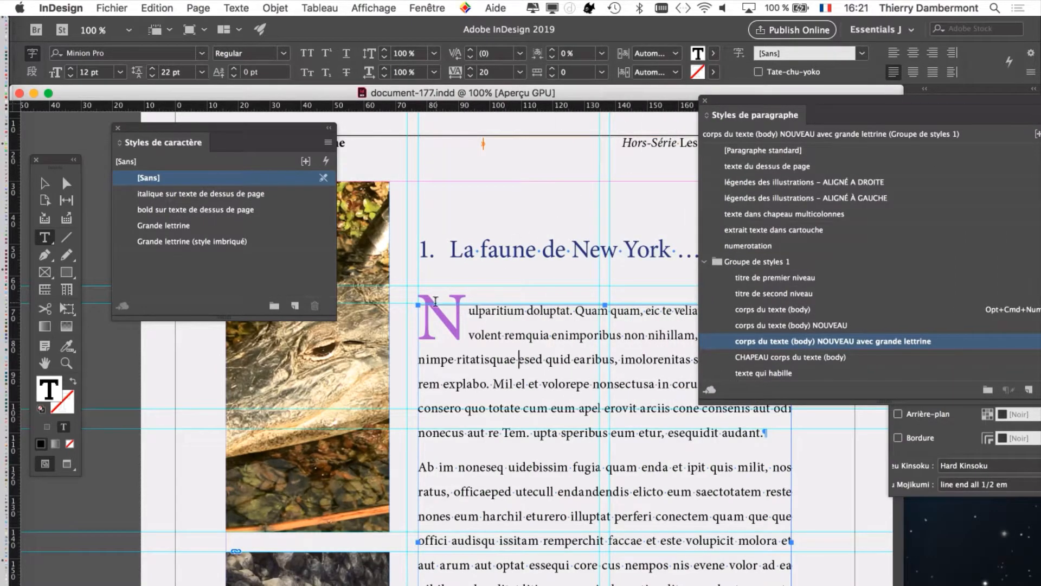
left_click_drag(54, 159, 67, 147)
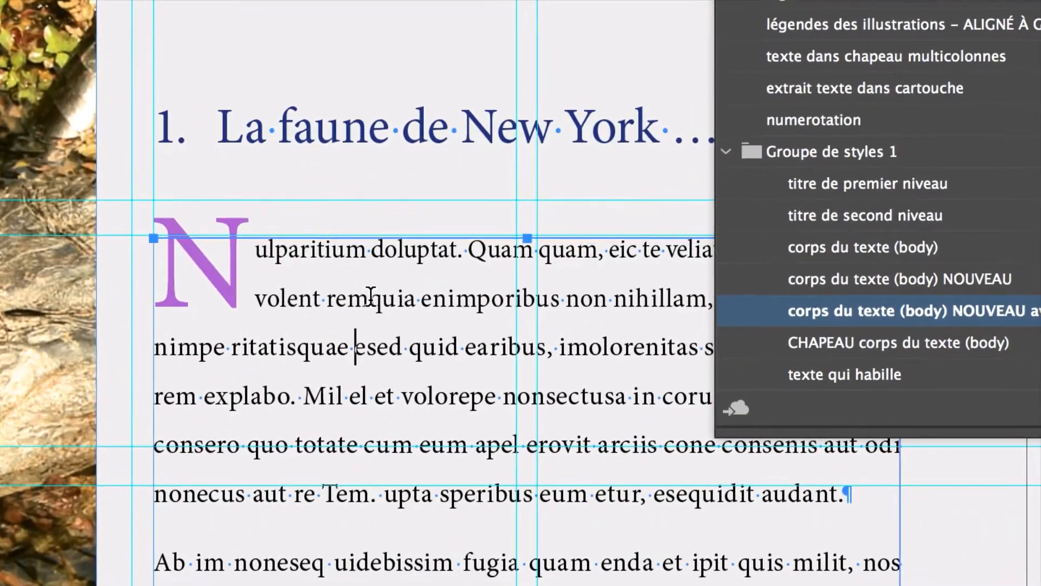
left_click(416, 368)
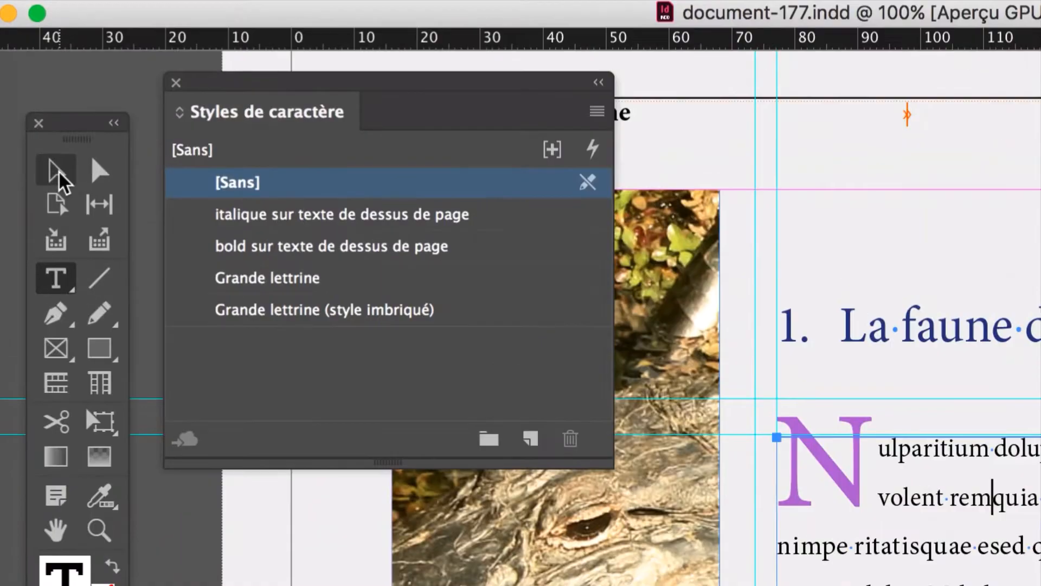
Step: With the whole text frame selected, try opening the options of "corps du texte (body) NOUVEAU avec grande lettrine", cancel them and undo the style application
left_click(58, 171)
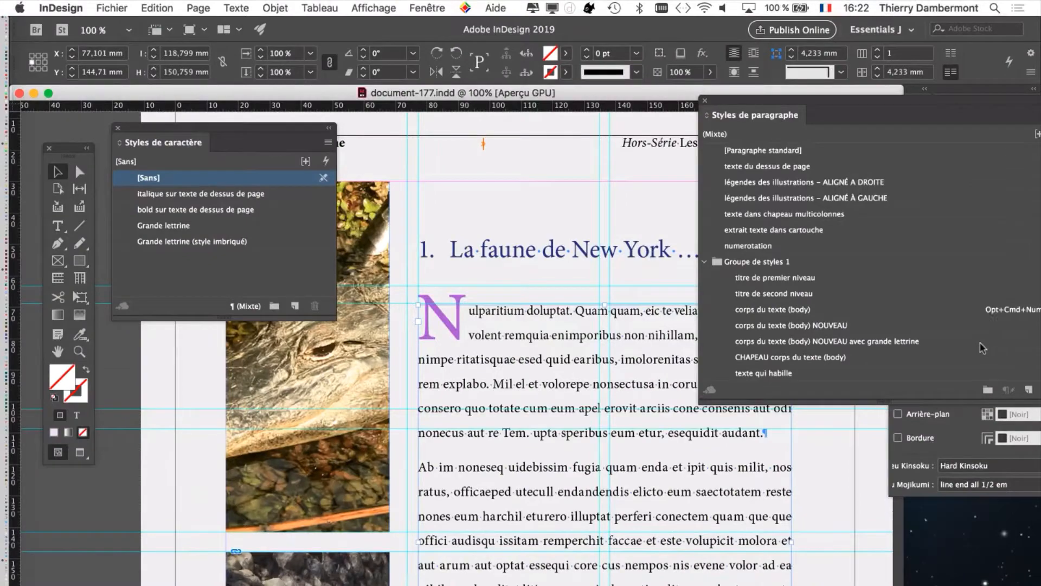
double_click(978, 343)
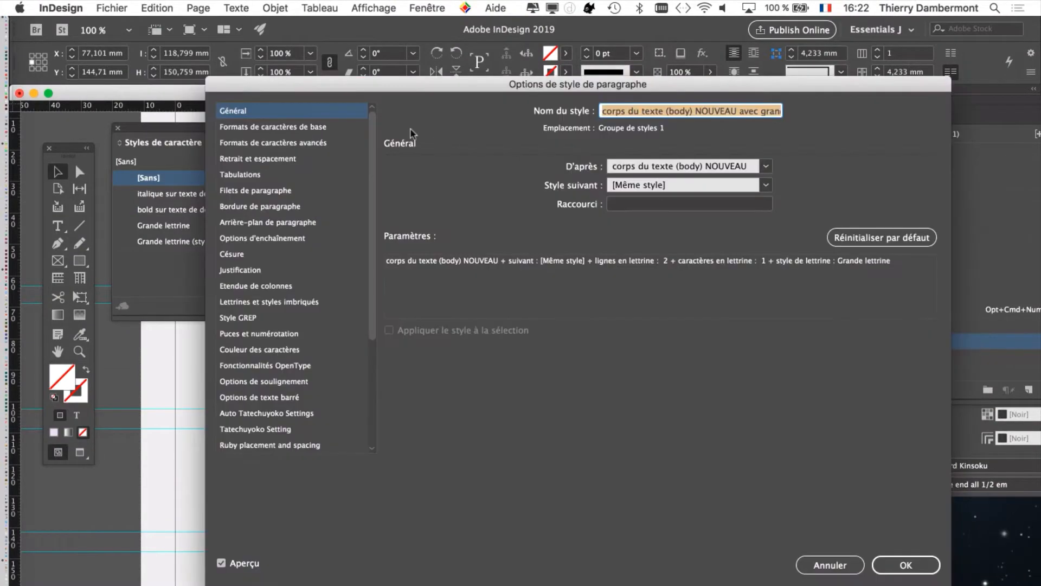
left_click_drag(342, 90, 806, 80)
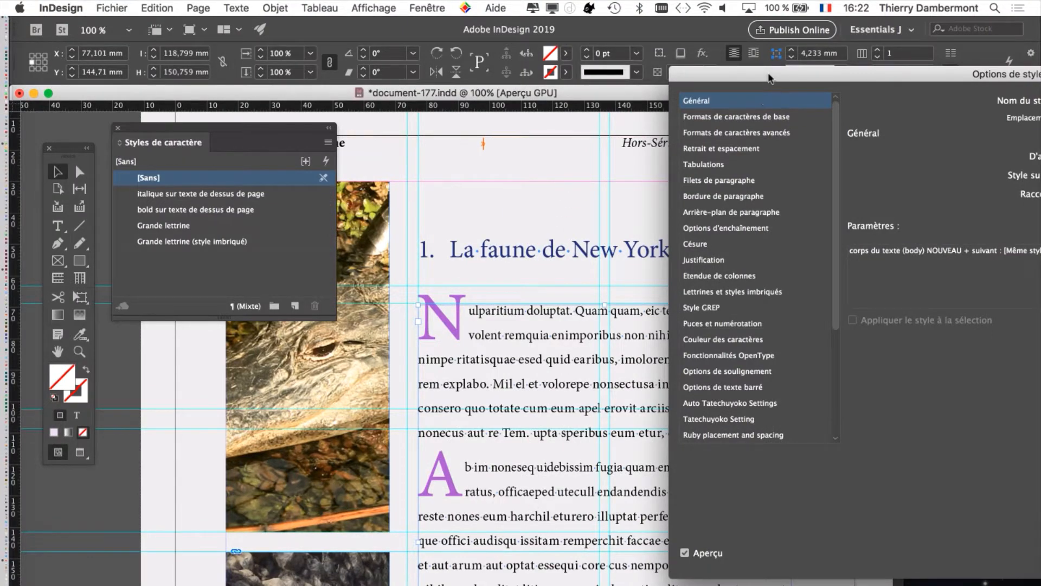
left_click_drag(770, 78, 420, 66)
left_click(922, 562)
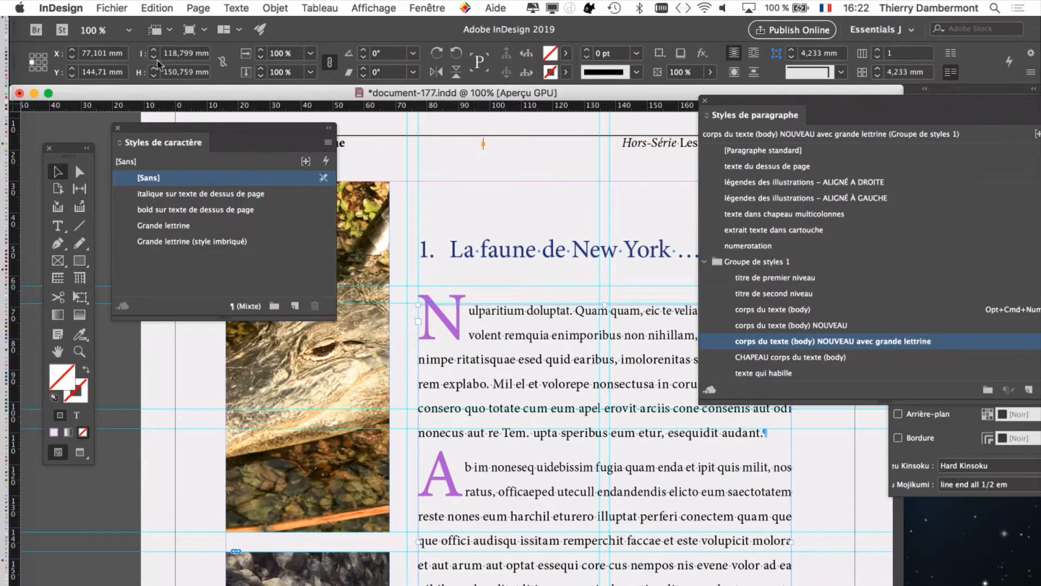
left_click(157, 9)
left_click(163, 30)
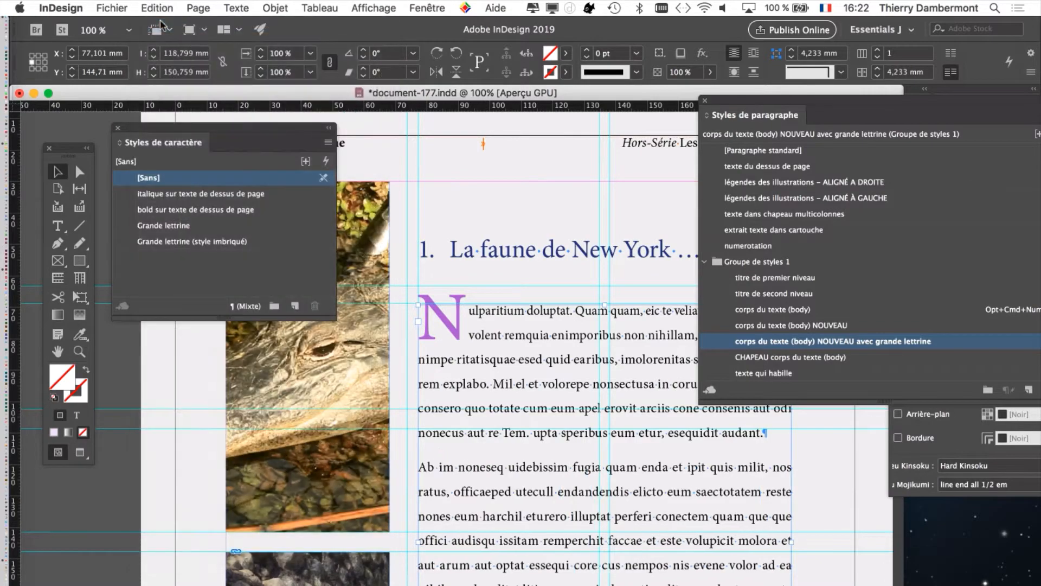
Step: Place the text cursor in the first body paragraph and display the drop cap settings of "corps du texte (body) NOUVEAU avec grande lettrine"
left_click(58, 229)
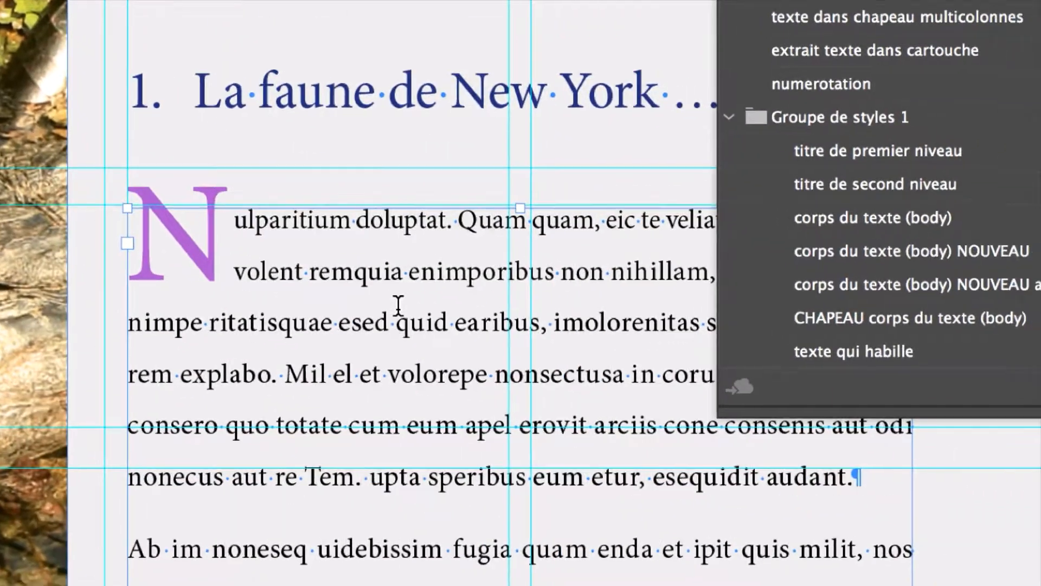
left_click(425, 278)
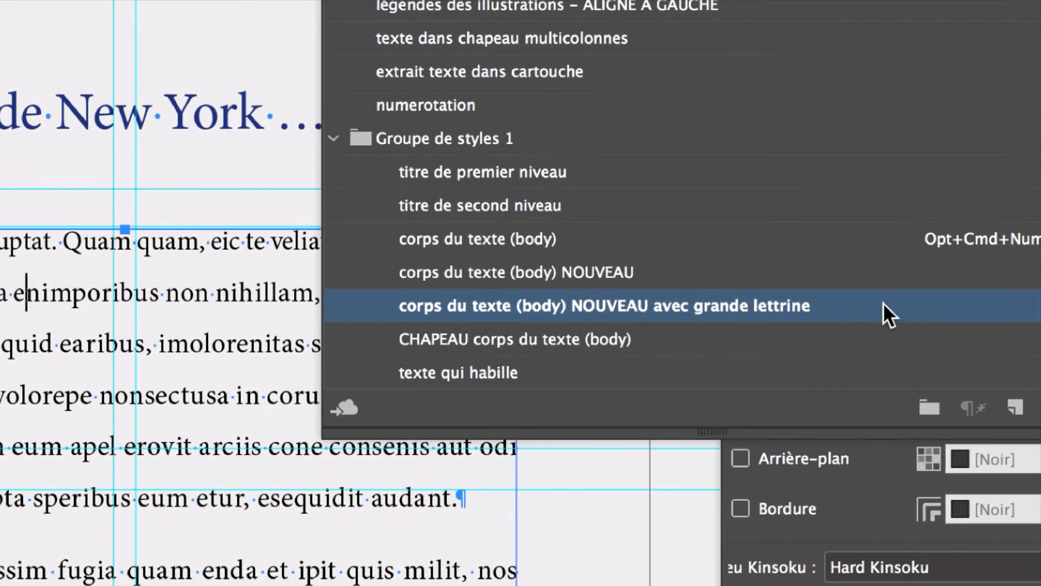
double_click(883, 304)
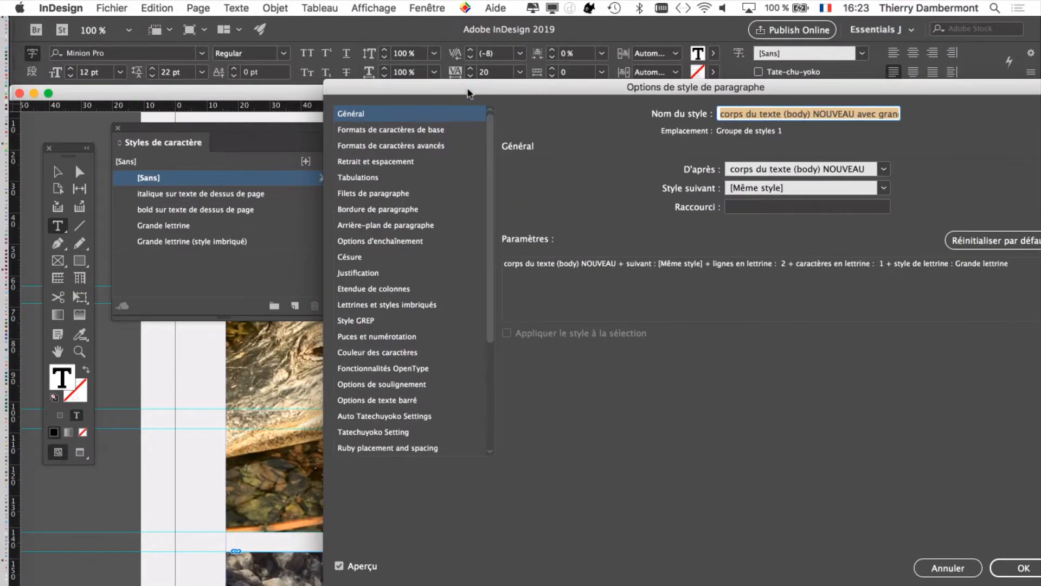
left_click_drag(470, 94, 665, 100)
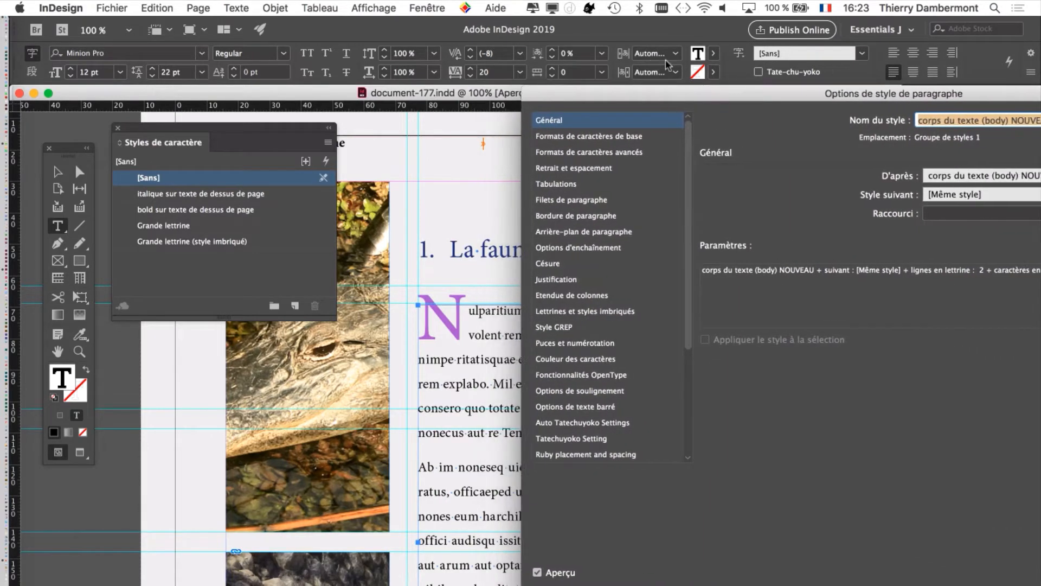
left_click_drag(584, 101, 645, 54)
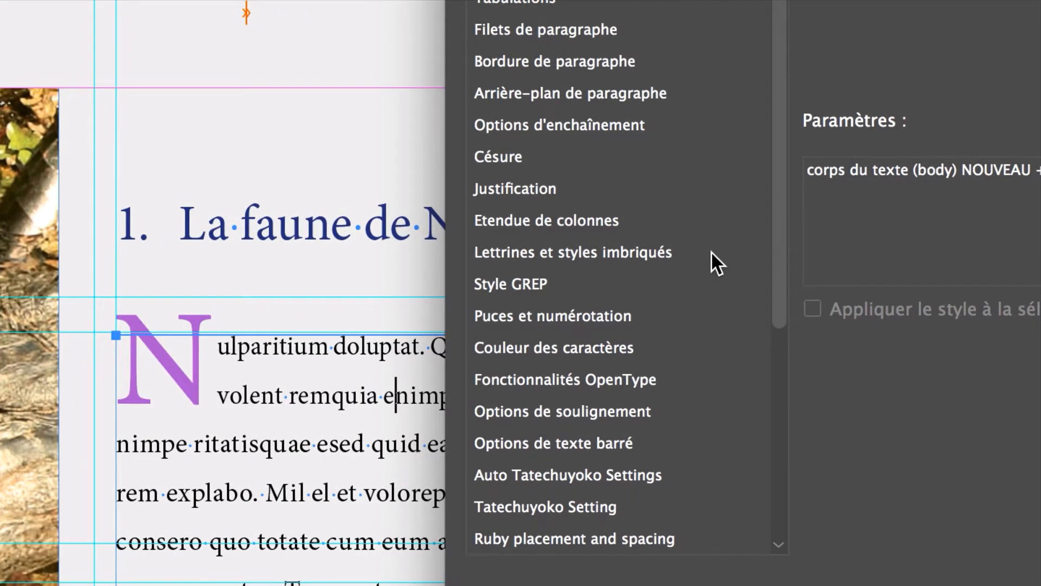
left_click(717, 263)
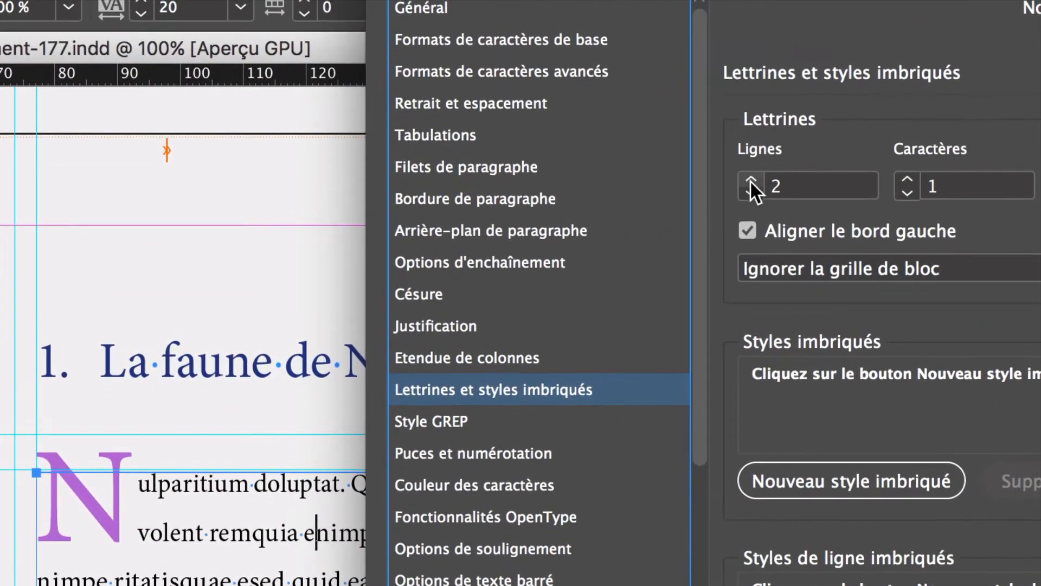
Step: Set the style's drop cap to 3 lines with the character style Grande lettrine, apply the change and deselect the text frame
left_click(751, 182)
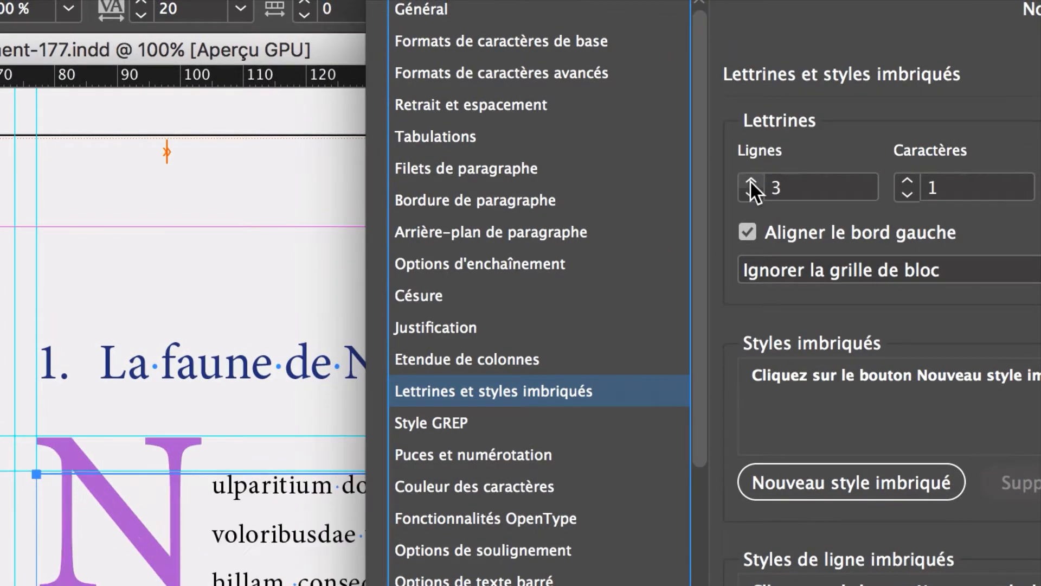
left_click(751, 181)
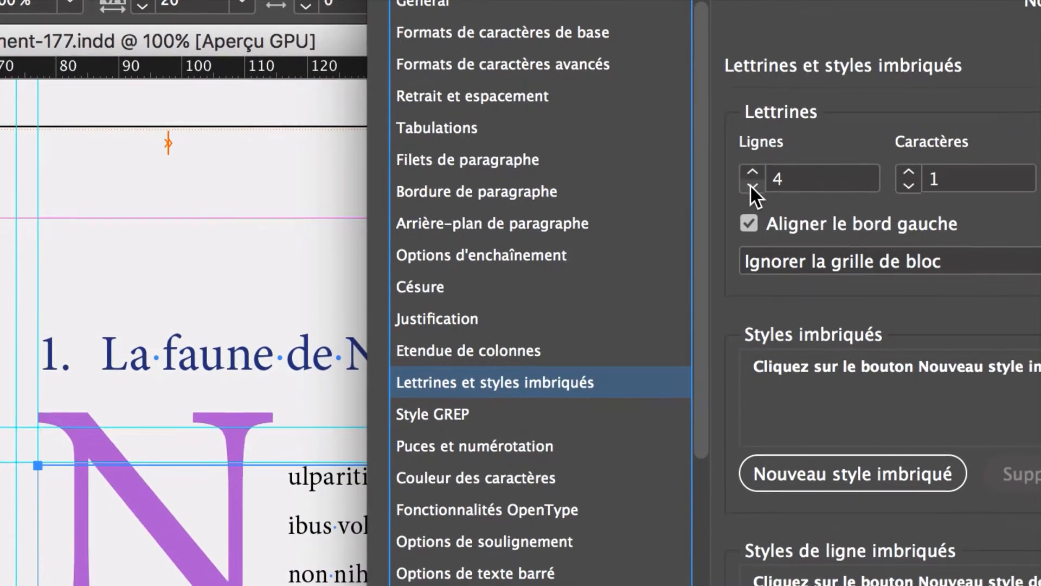
left_click(750, 193)
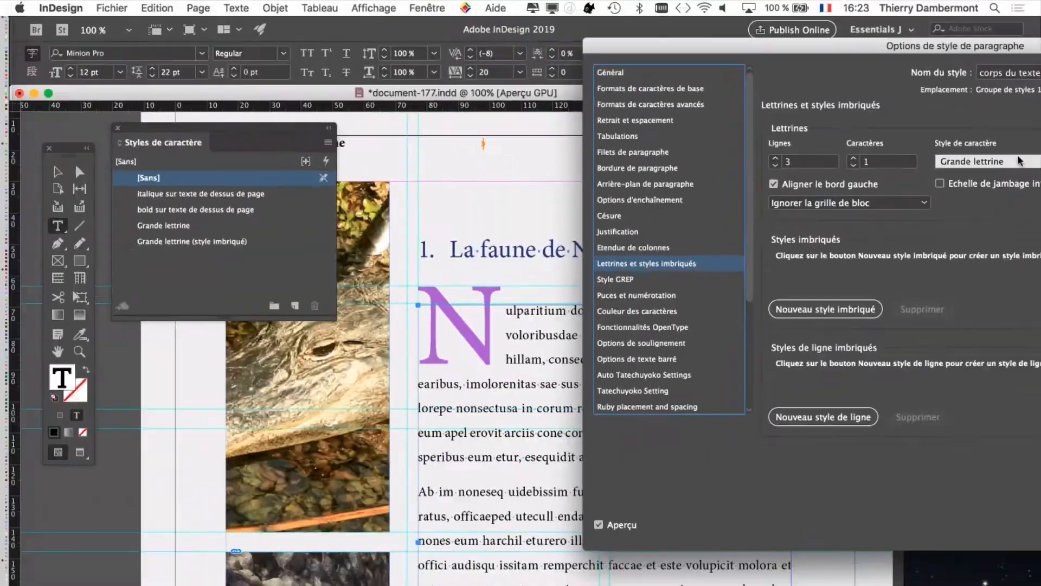
left_click_drag(849, 28, 702, 43)
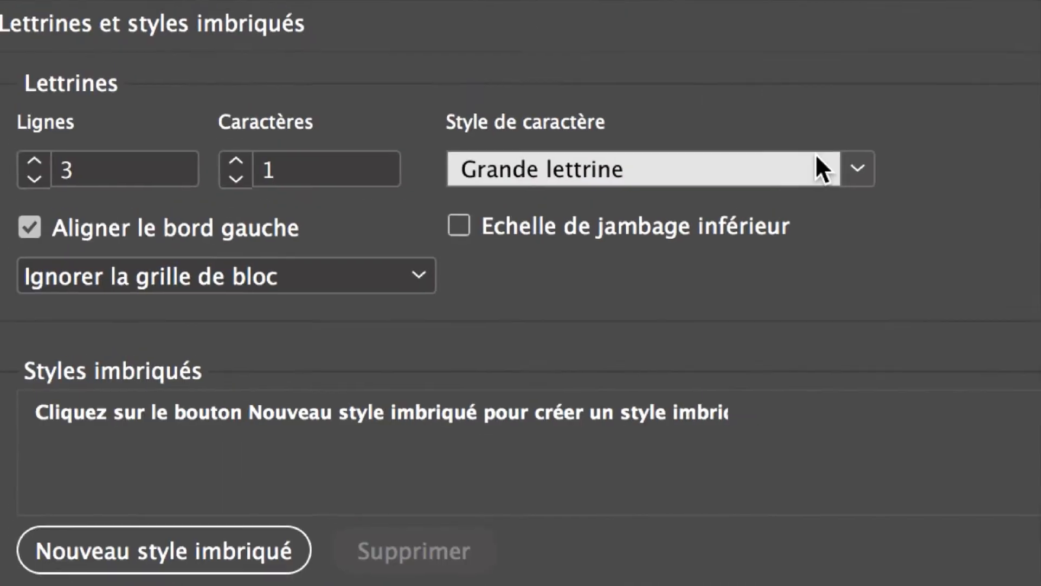
left_click(850, 159)
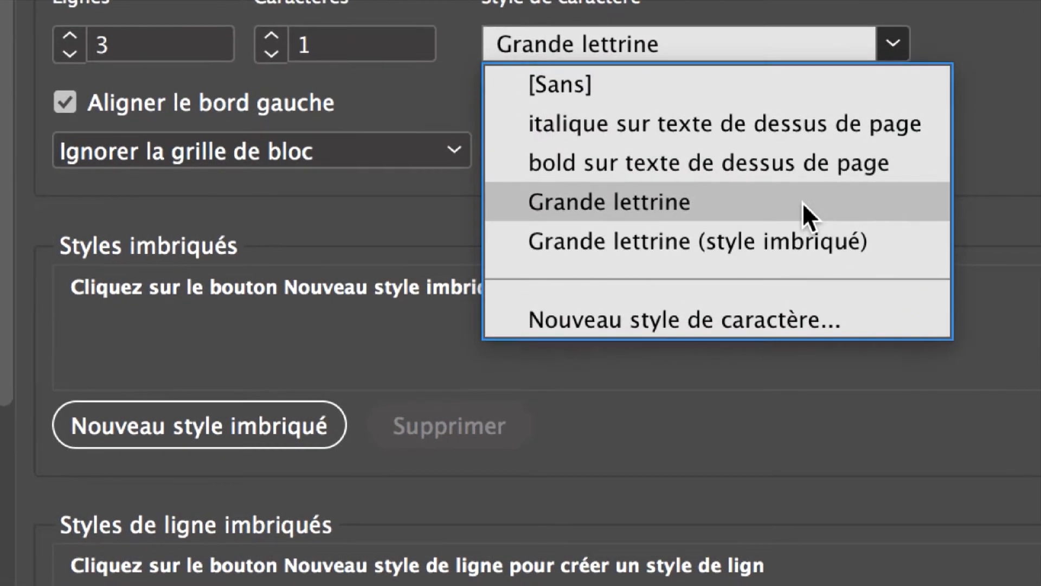
left_click(802, 202)
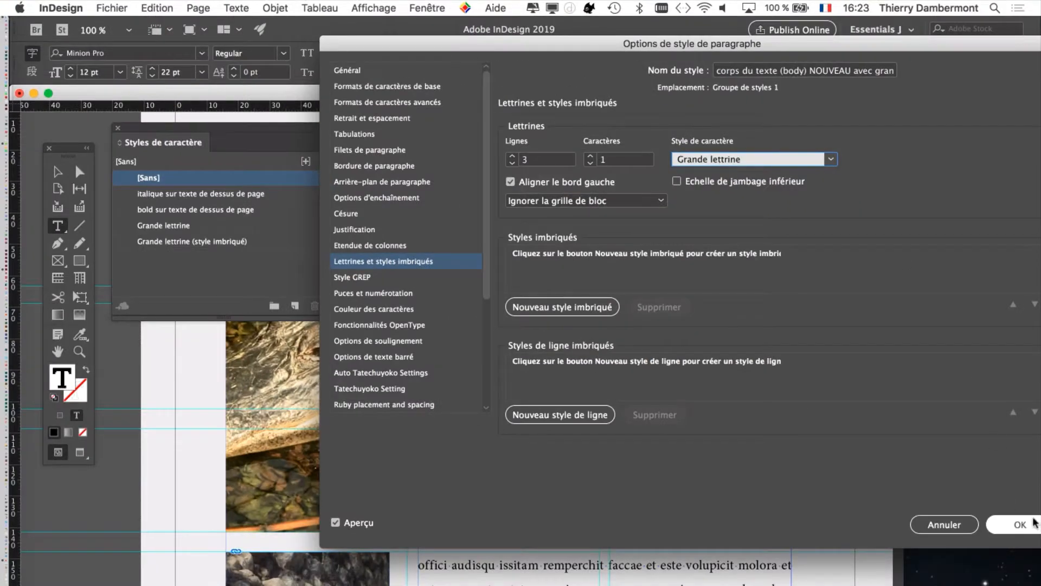
left_click(1030, 525)
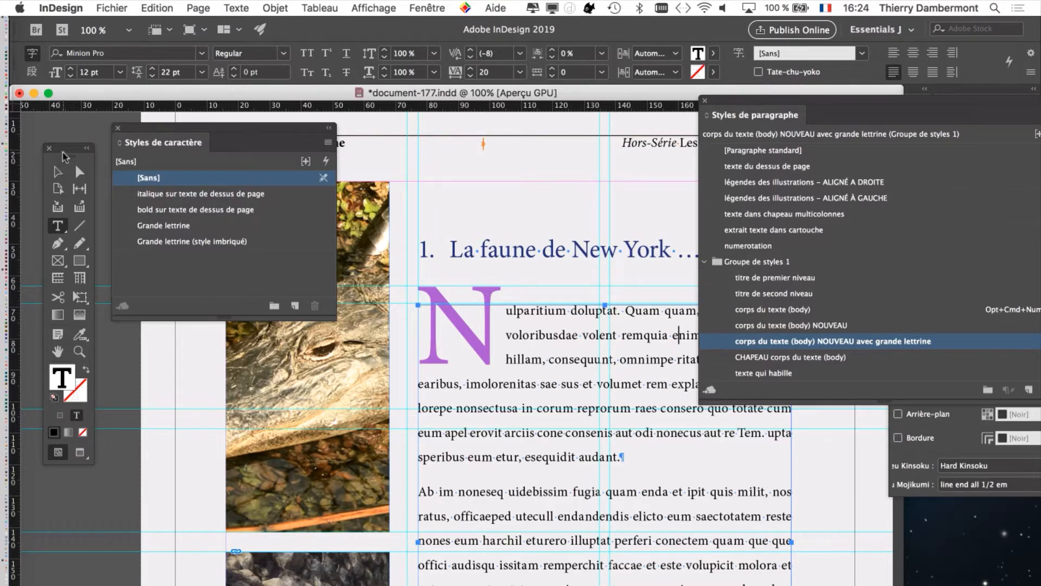
left_click(57, 172)
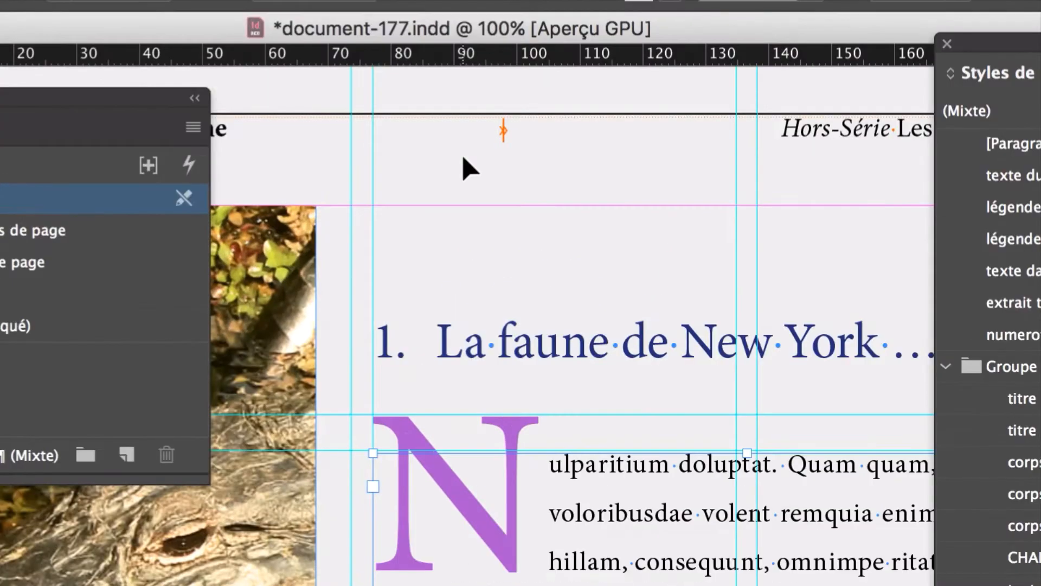
left_click(463, 169)
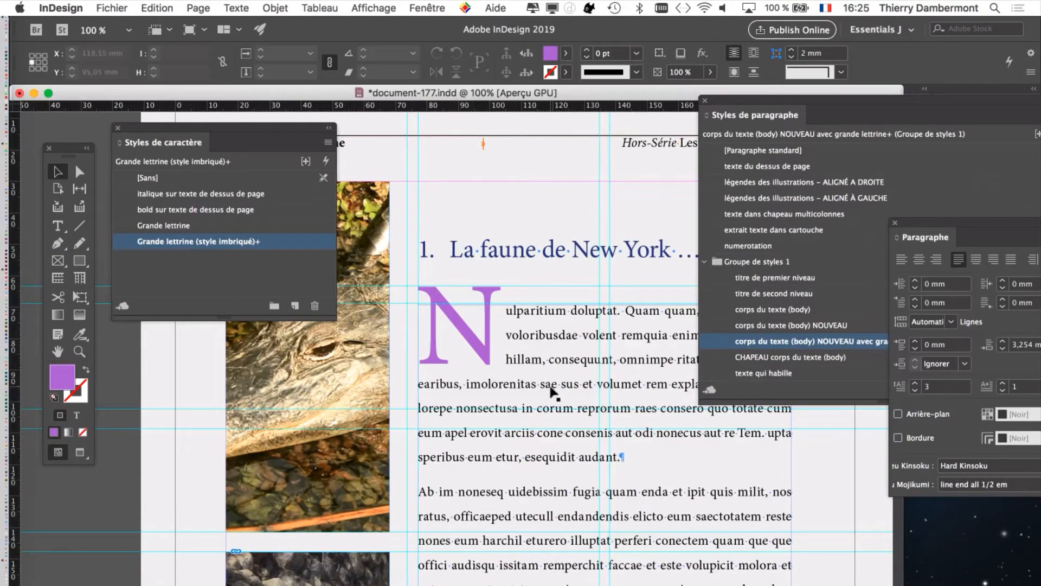
Step: Select the golden capital U that opens the body text on the facing page to check its character and paragraph styles
key("super+minus")
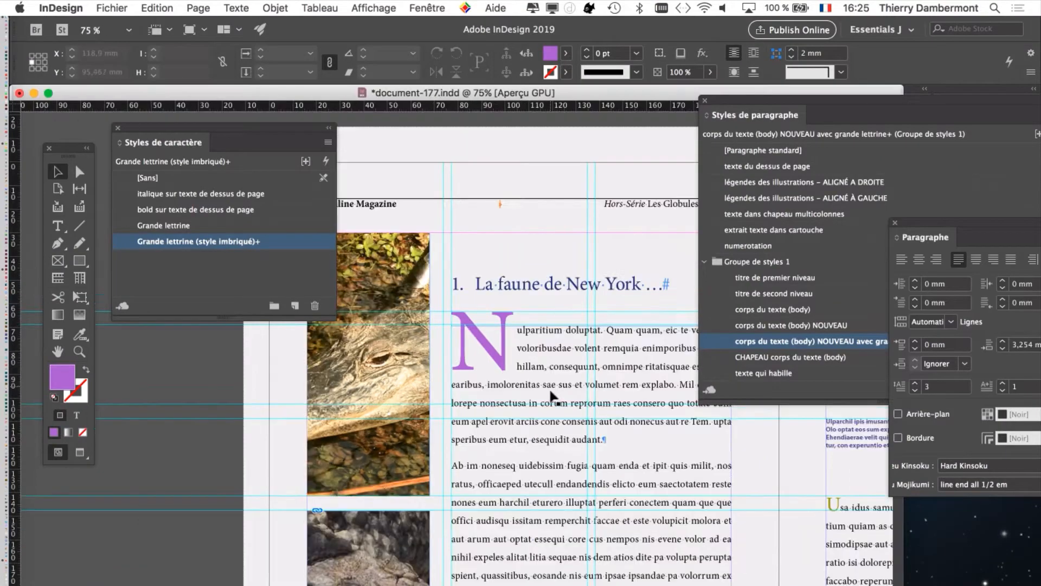
key("super+minus")
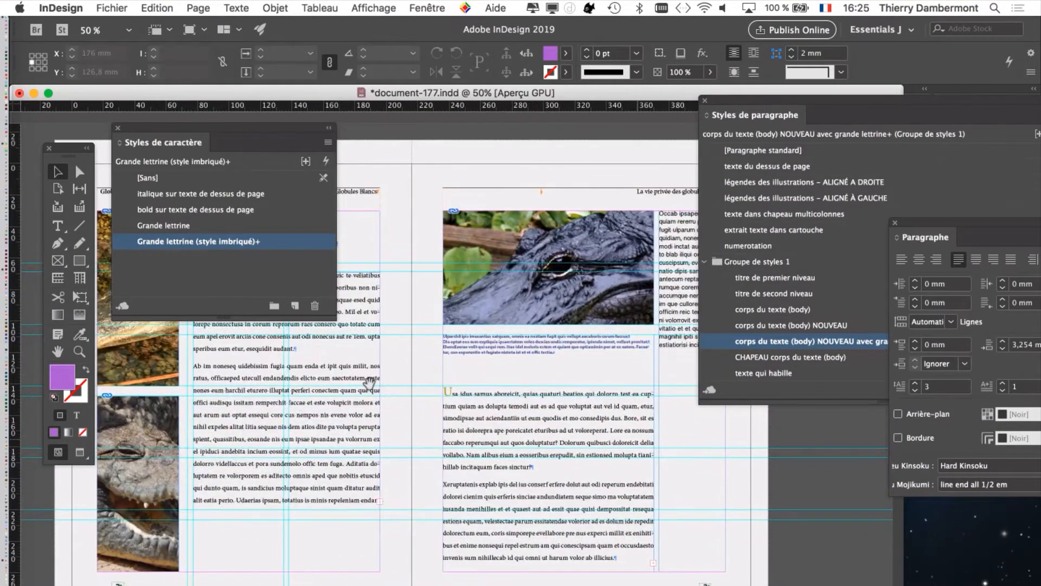
key("super+plus")
key("super+plus")
key("super+plus")
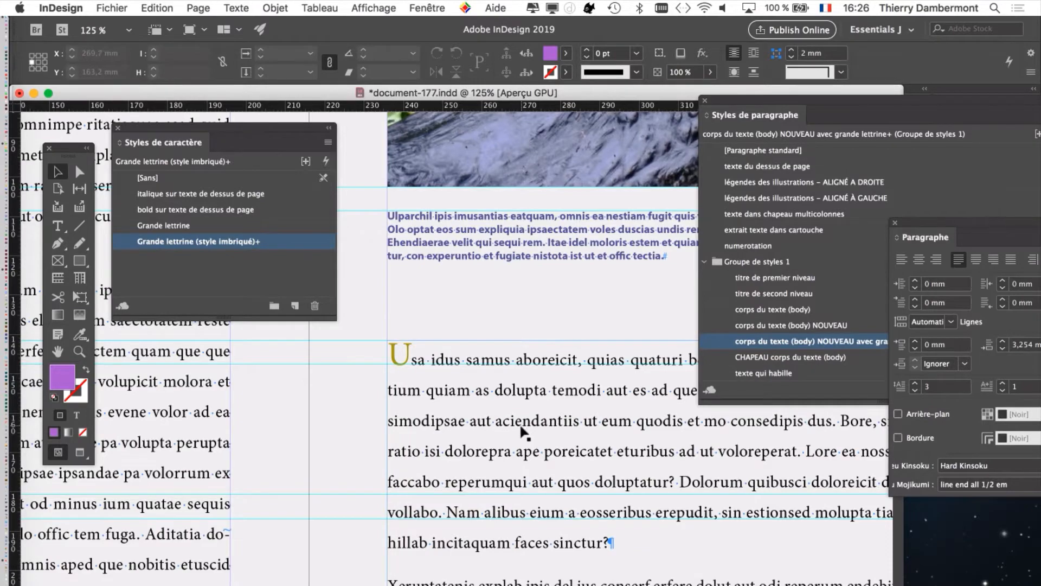
key("super+minus")
key("super+minus")
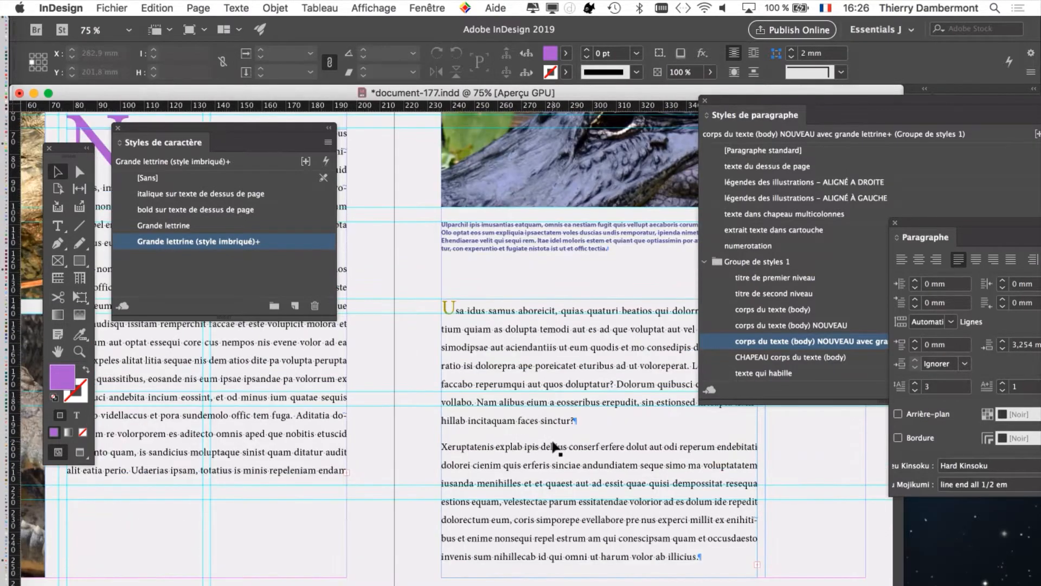
key("super+equal")
key("super+equal")
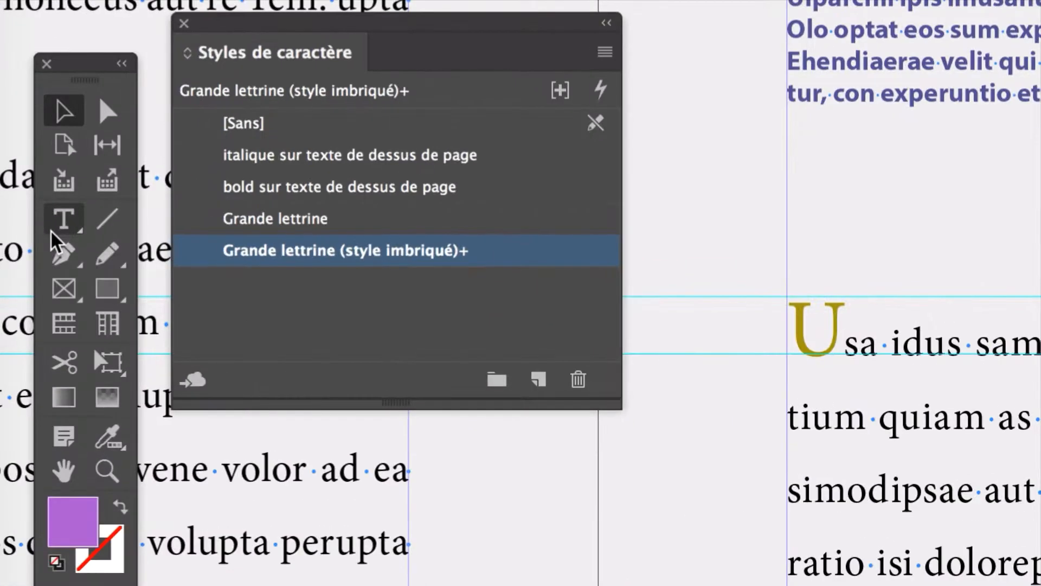
left_click(51, 230)
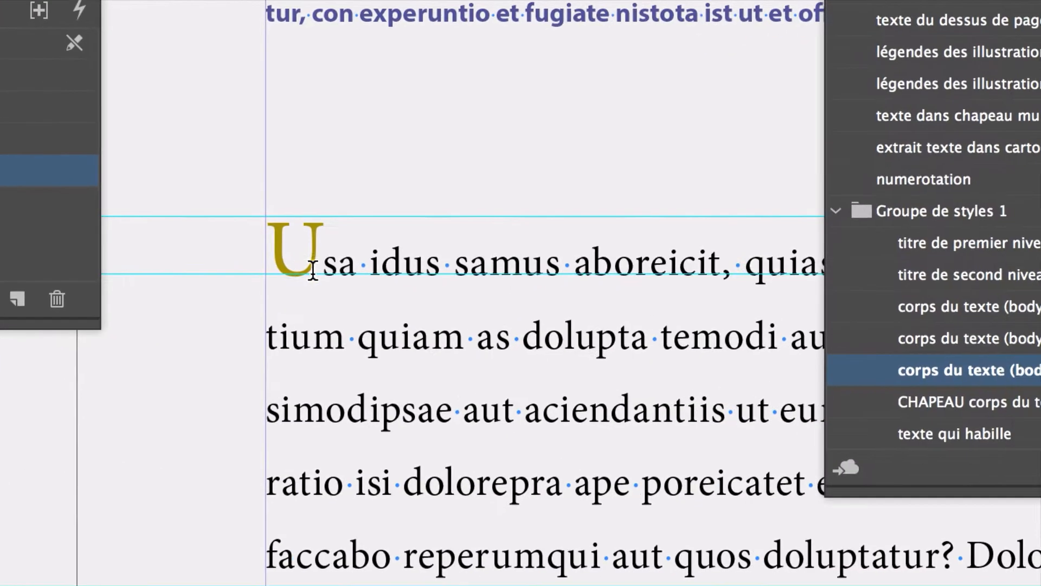
left_click_drag(828, 349, 793, 343)
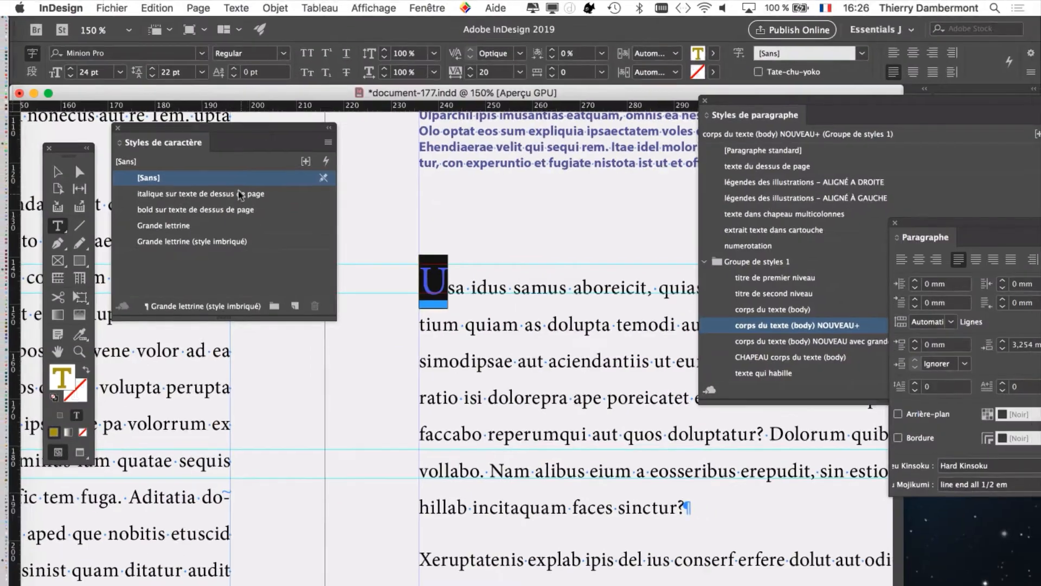
Step: Hide the character styles and bring the full paragraph styles list beside the golden U to check its paragraph style
left_click(119, 129)
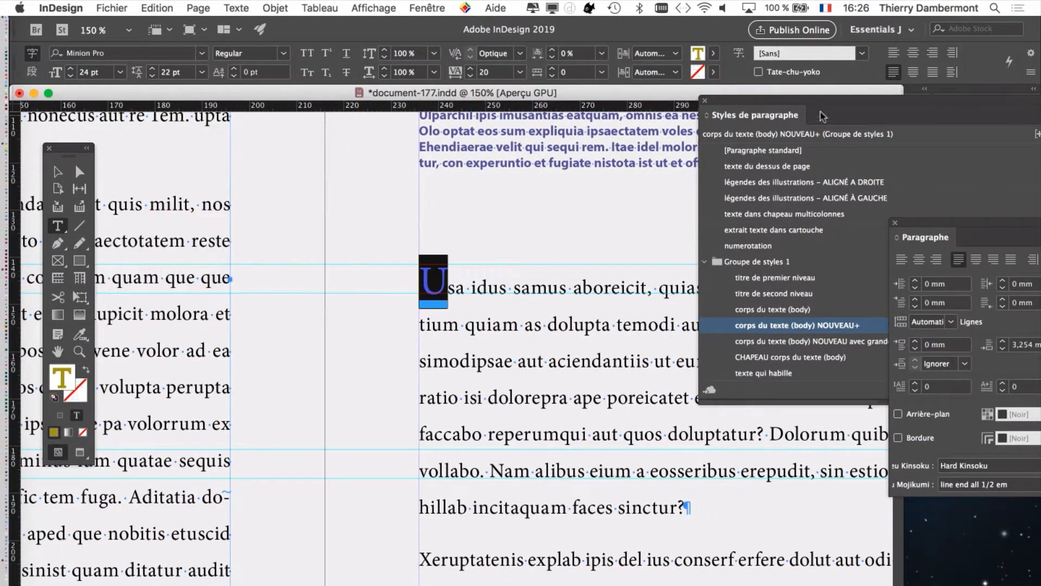
left_click_drag(807, 102, 760, 117)
left_click_drag(543, 305, 327, 249)
left_click_drag(690, 117, 570, 132)
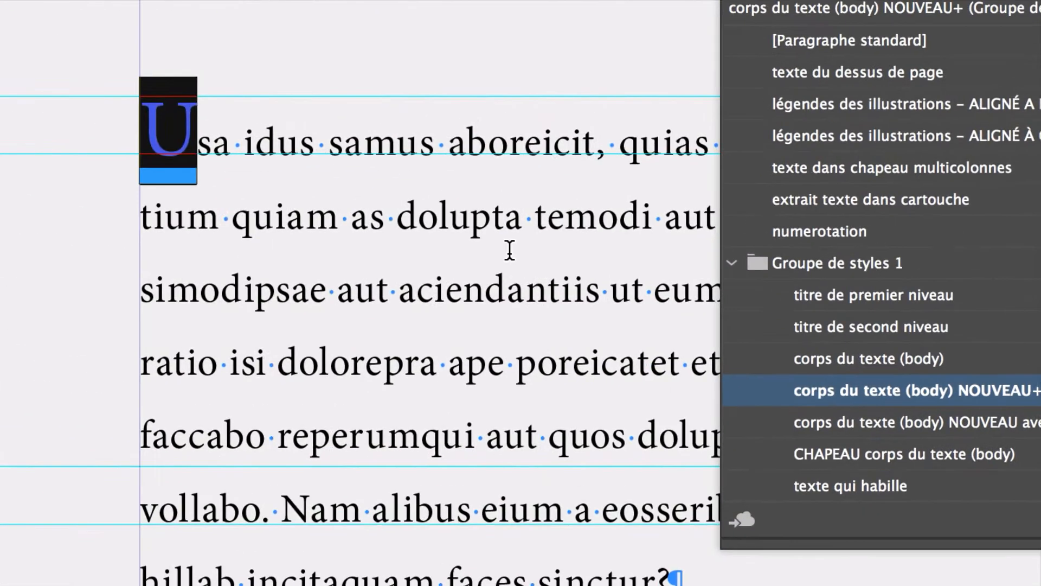
left_click(506, 231)
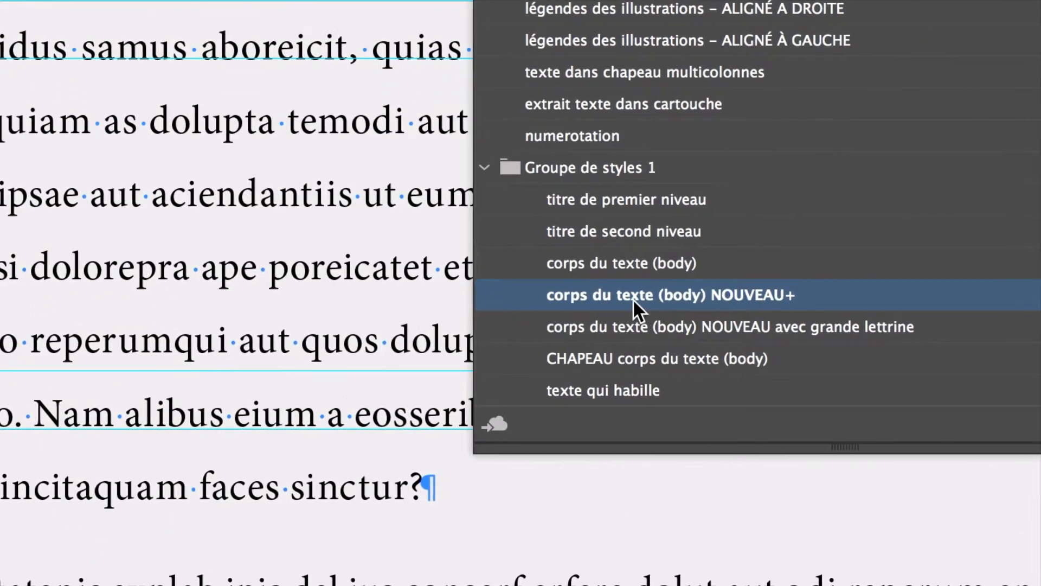
mouse_move(995, 425)
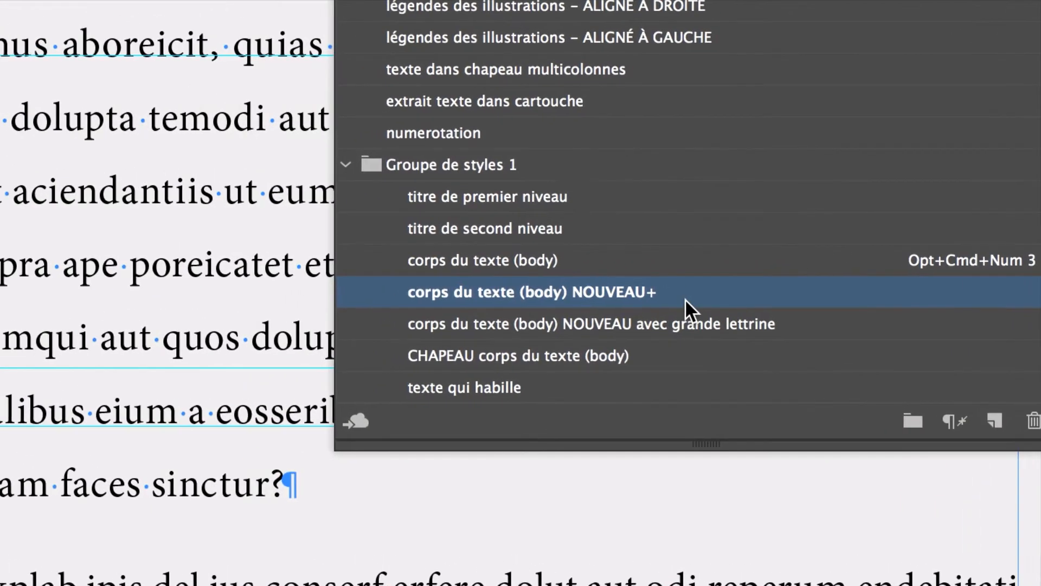
Step: Place the text cursor in the second body paragraph and back in the first to compare their paragraph styles
scroll(465, 243, "down", 4)
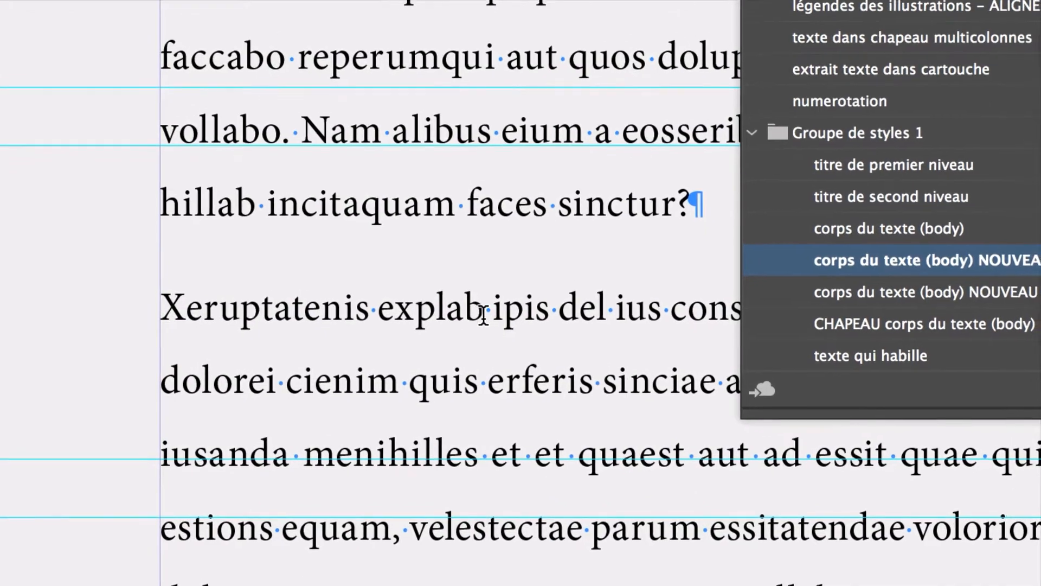
left_click(481, 312)
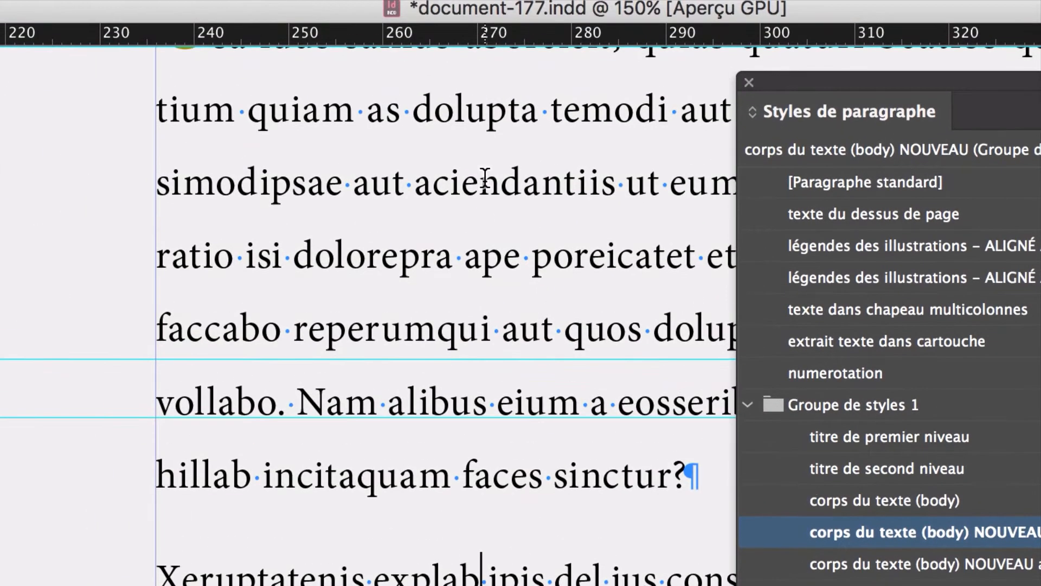
scroll(480, 167, "up", 8)
scroll(475, 263, "down", 5)
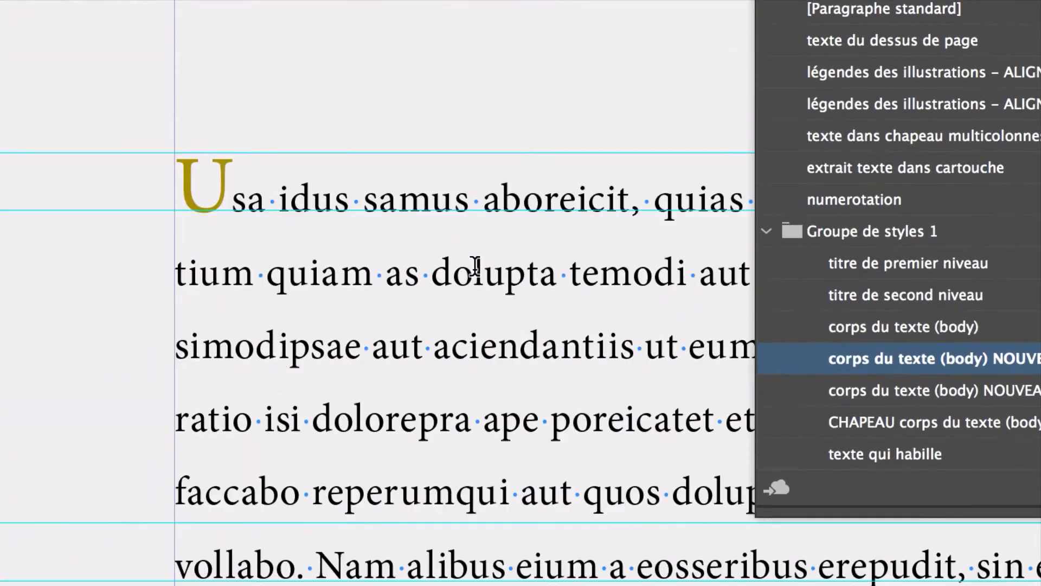
left_click(461, 274)
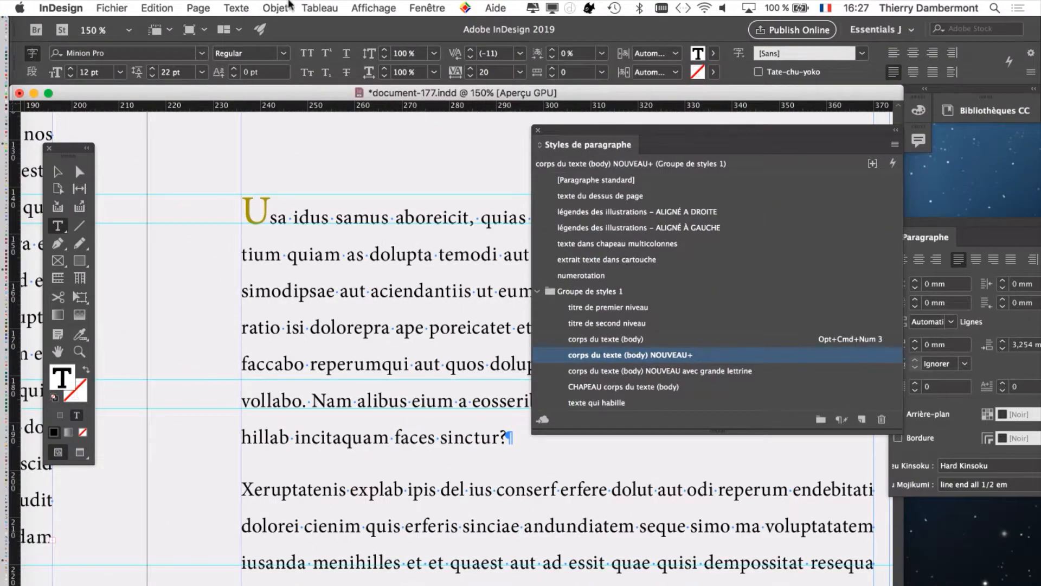
Step: Display the character styles to check the one applied in the first body paragraph, and hide them again
left_click(237, 7)
left_click(260, 159)
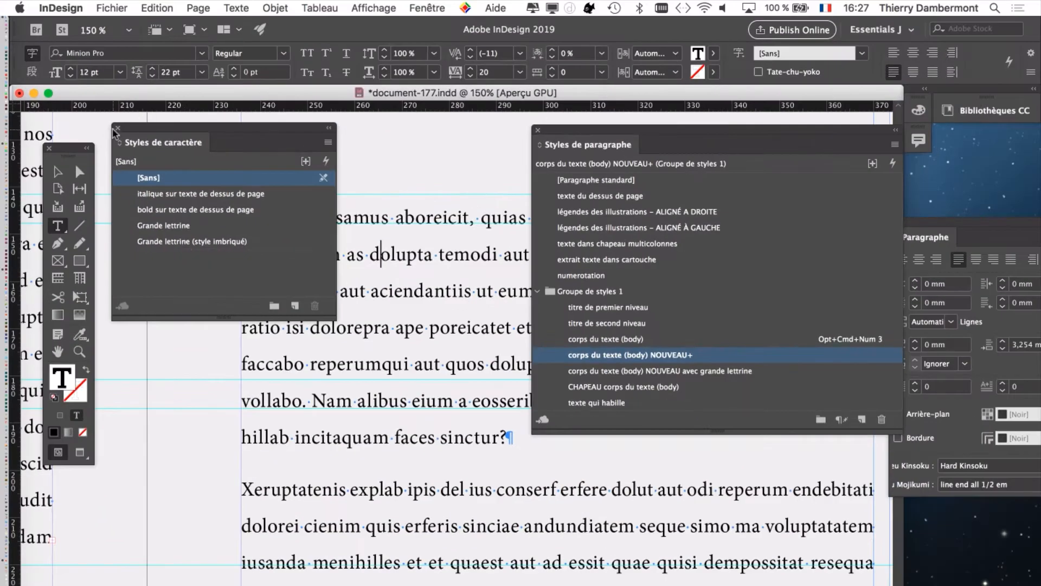
left_click(117, 128)
Step: Place the text cursor in the first body paragraph and show the Paragraph settings over it, with the paragraph styles list moved out of the way
left_click(407, 254)
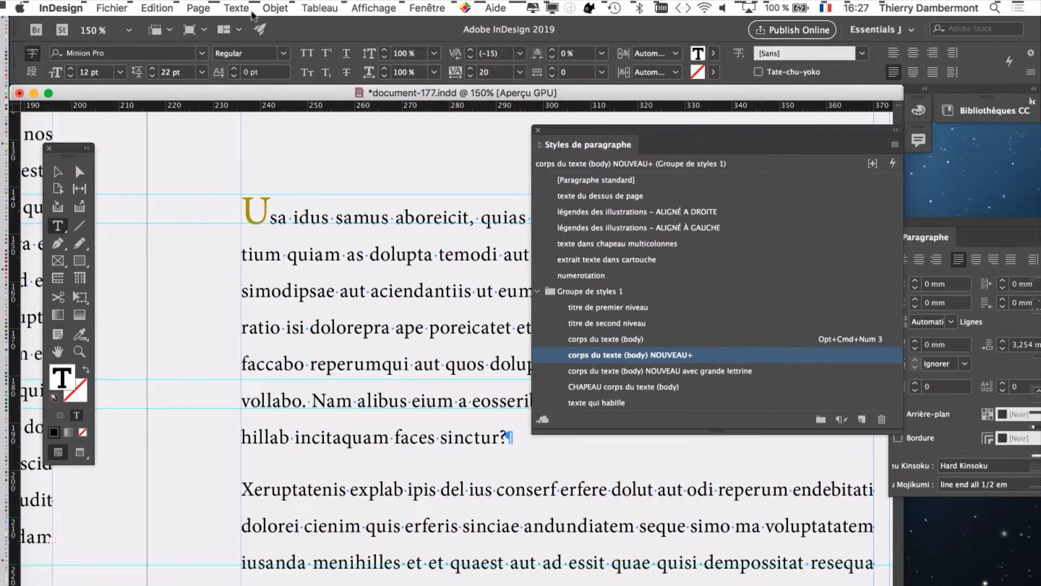
left_click(251, 13)
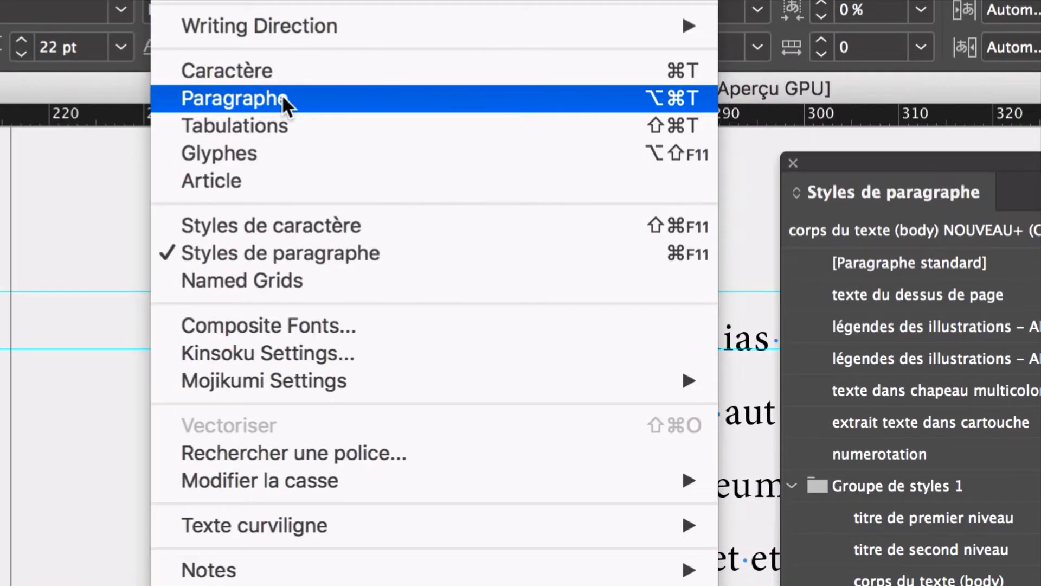
left_click(293, 97)
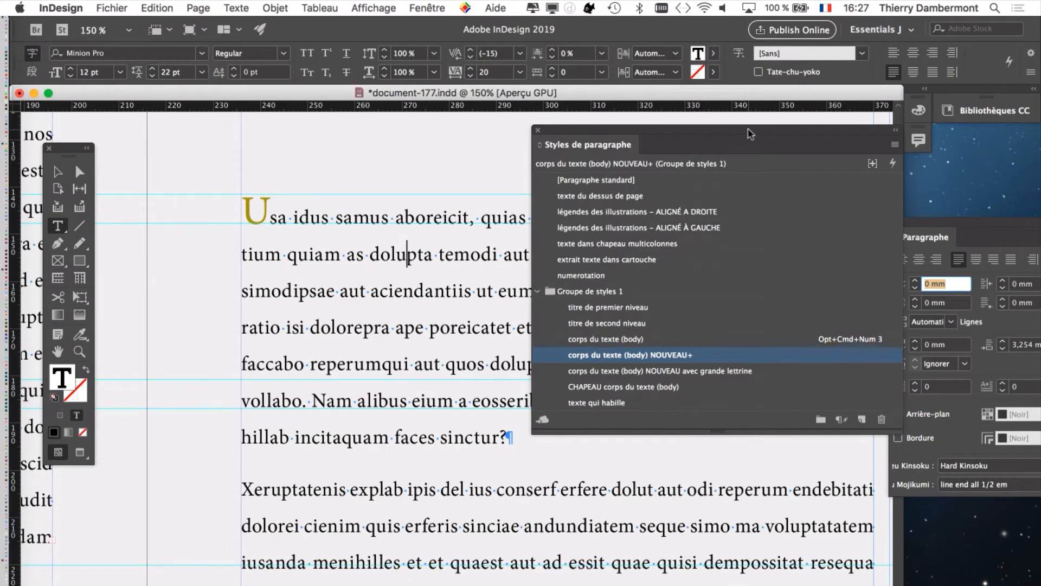
left_click_drag(746, 132, 281, 493)
left_click_drag(913, 228, 520, 115)
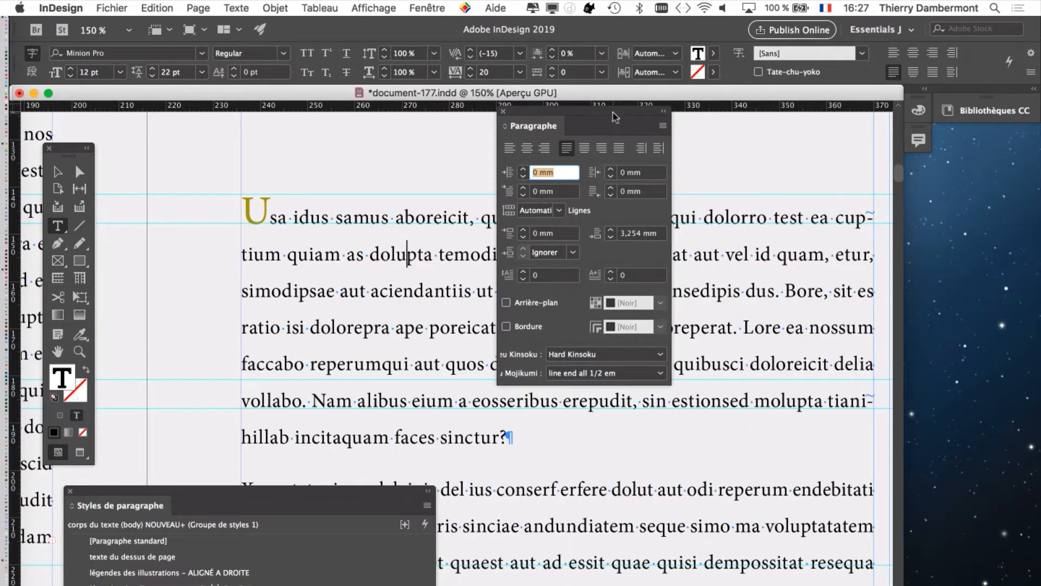
left_click_drag(613, 112, 617, 166)
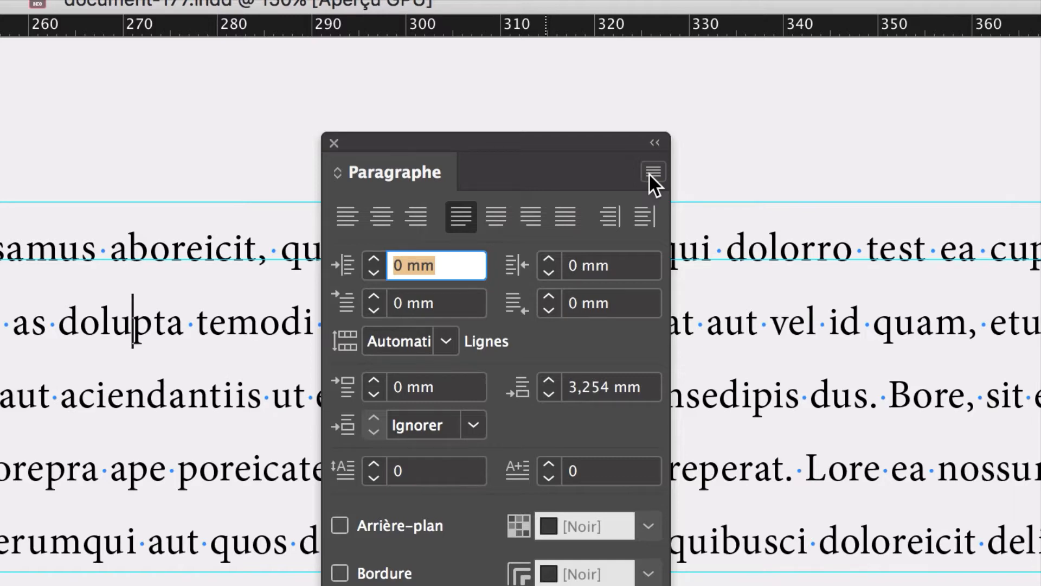
Step: Open the Lettrines et styles imbriqués settings of the first body paragraph and examine its nested Grande lettrine entry
left_click(650, 173)
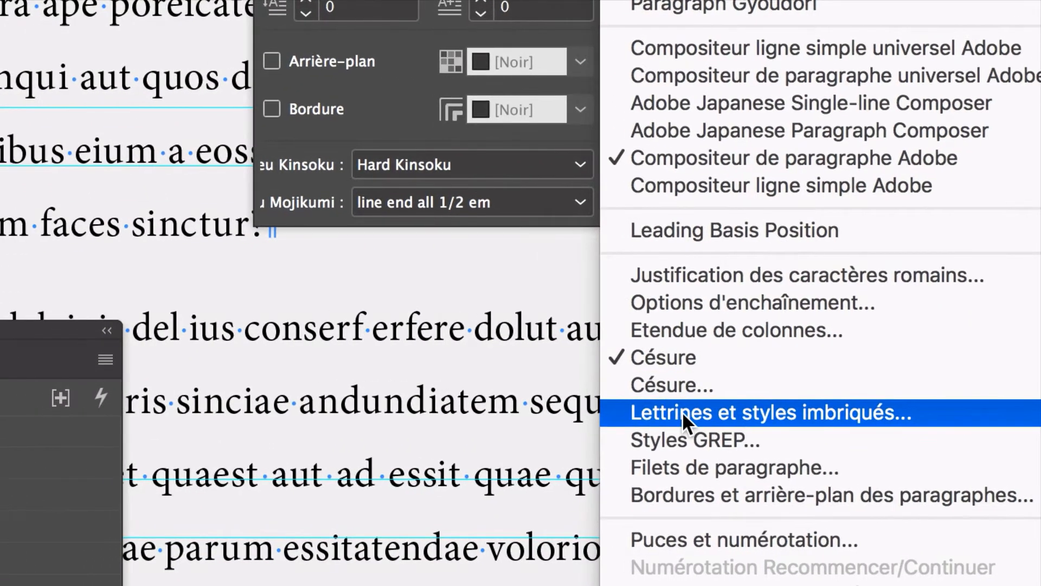
left_click(682, 411)
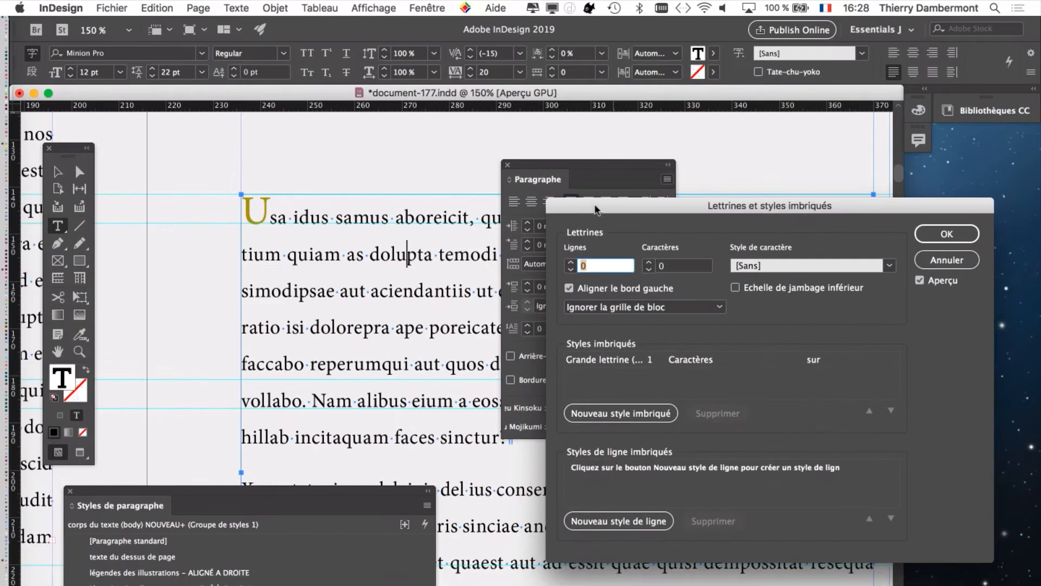
left_click_drag(595, 209, 596, 81)
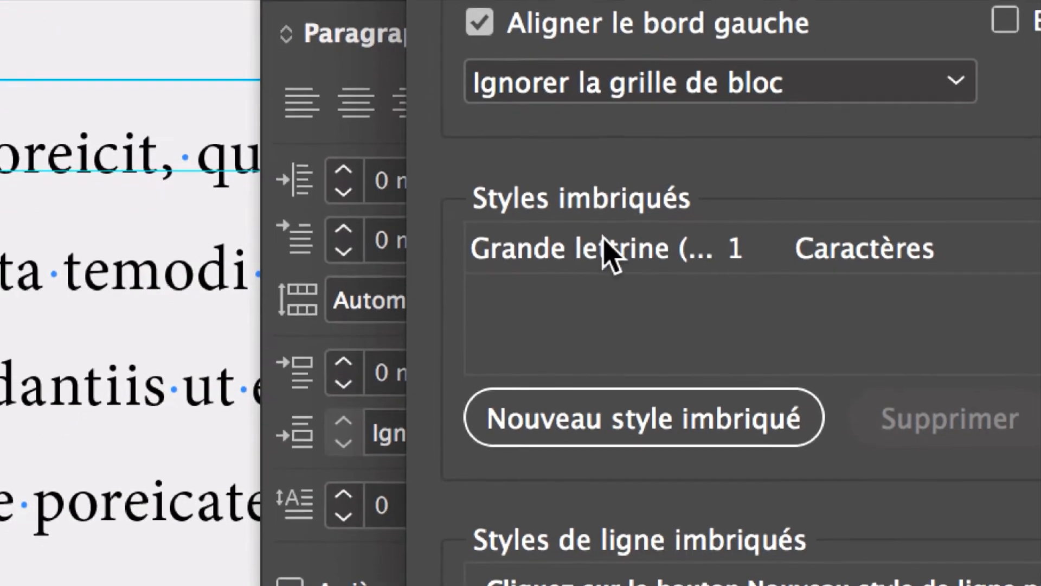
left_click(618, 287)
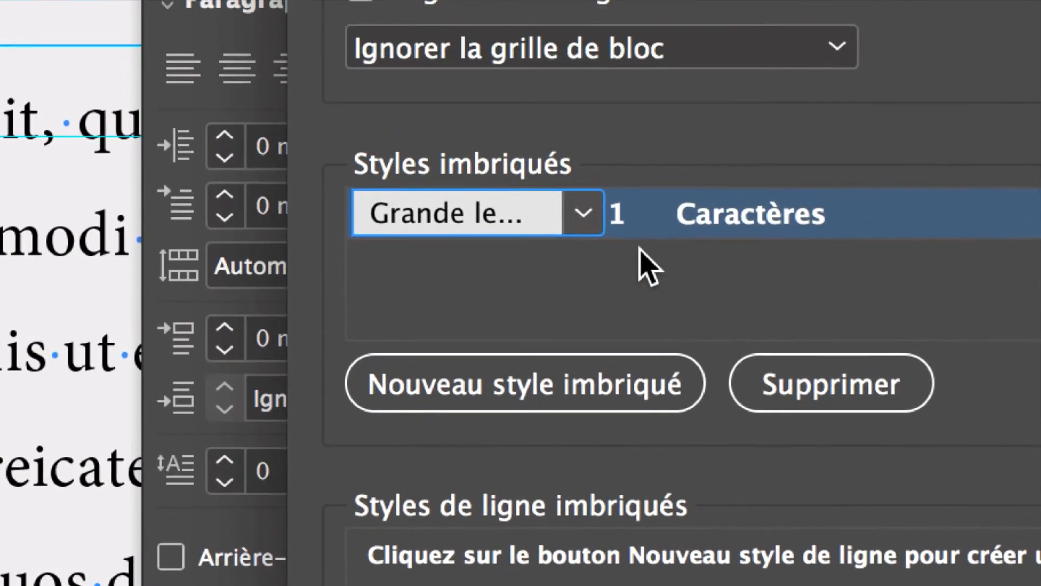
left_click(651, 138)
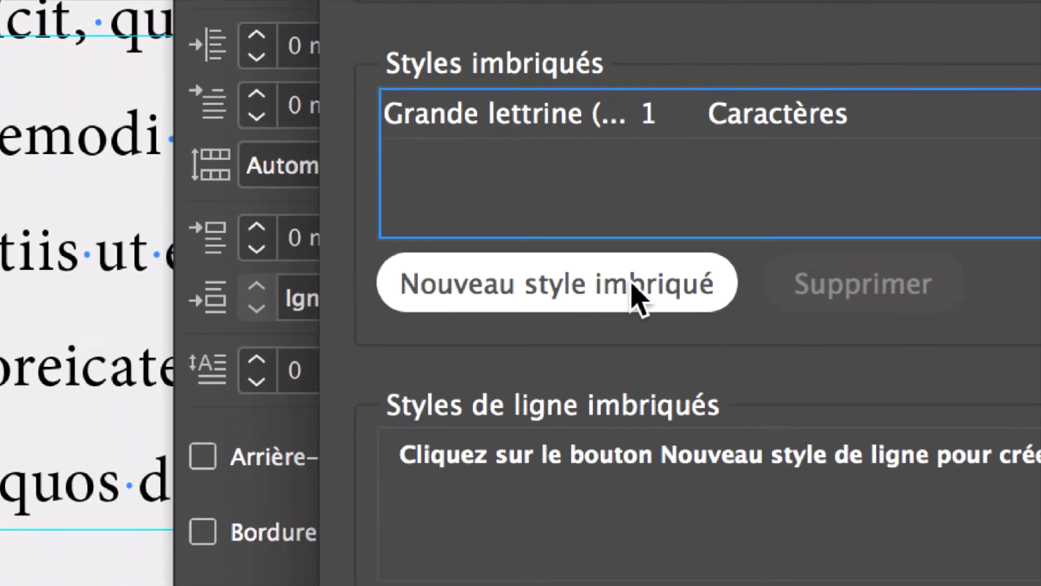
Step: Add a second nested style to the paragraph and delete it
left_click(639, 301)
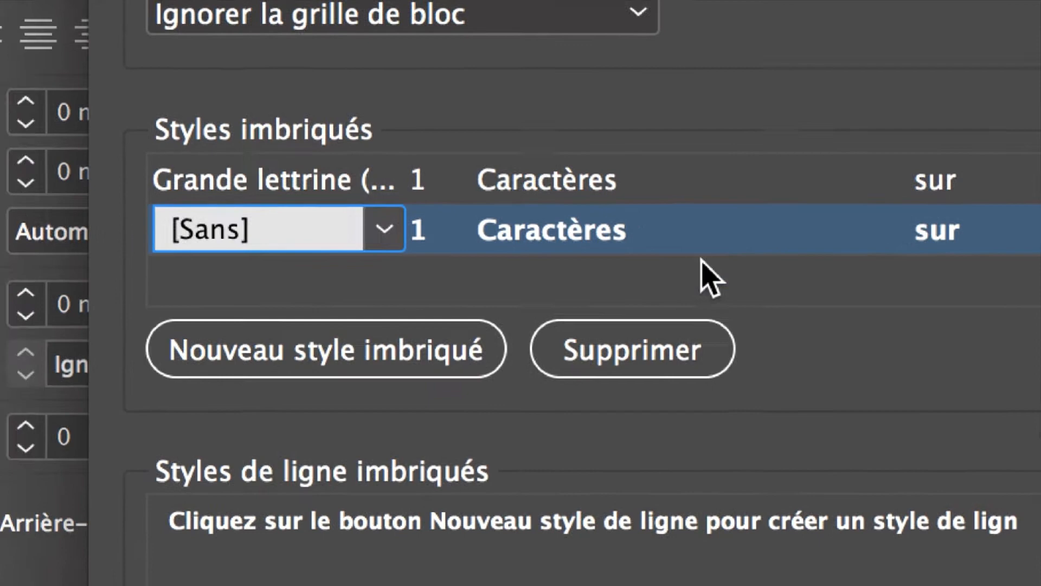
left_click(662, 350)
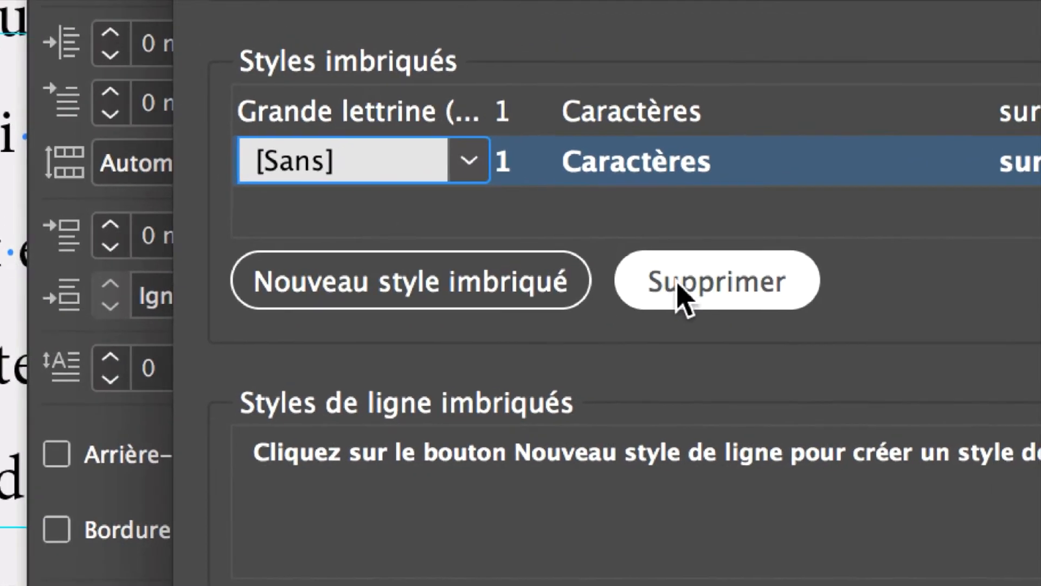
left_click(628, 297)
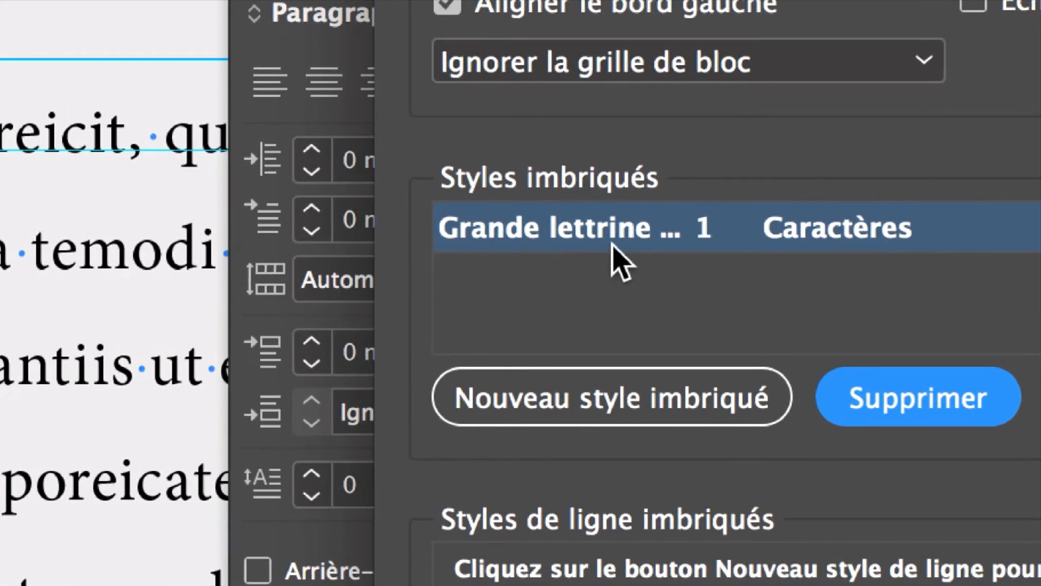
Step: Assign the character style Grande lettrine (style imbriqué) to the nested style, covering 1 Caractères, and apply the settings
left_click(407, 120)
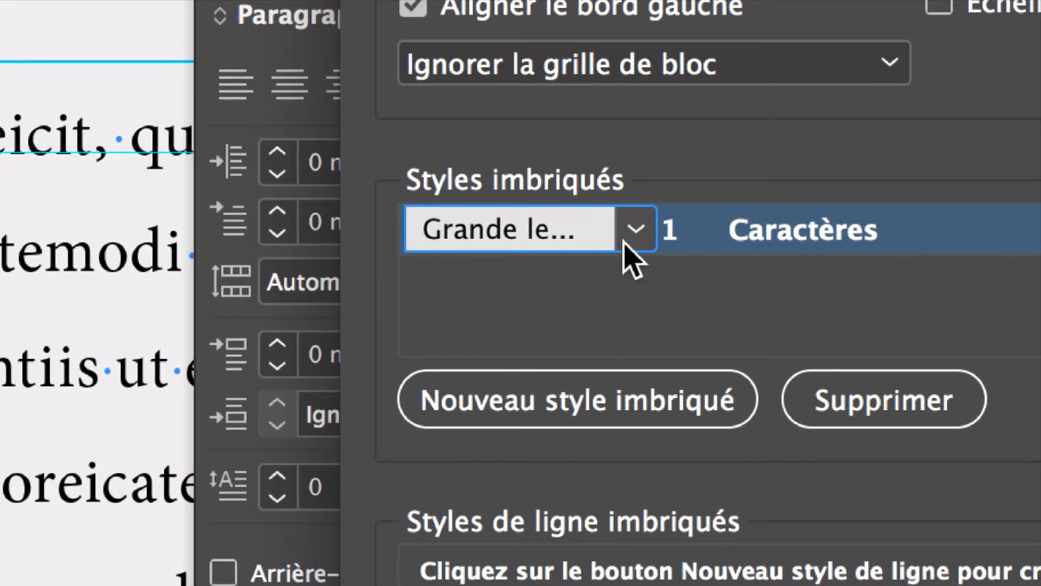
left_click(626, 243)
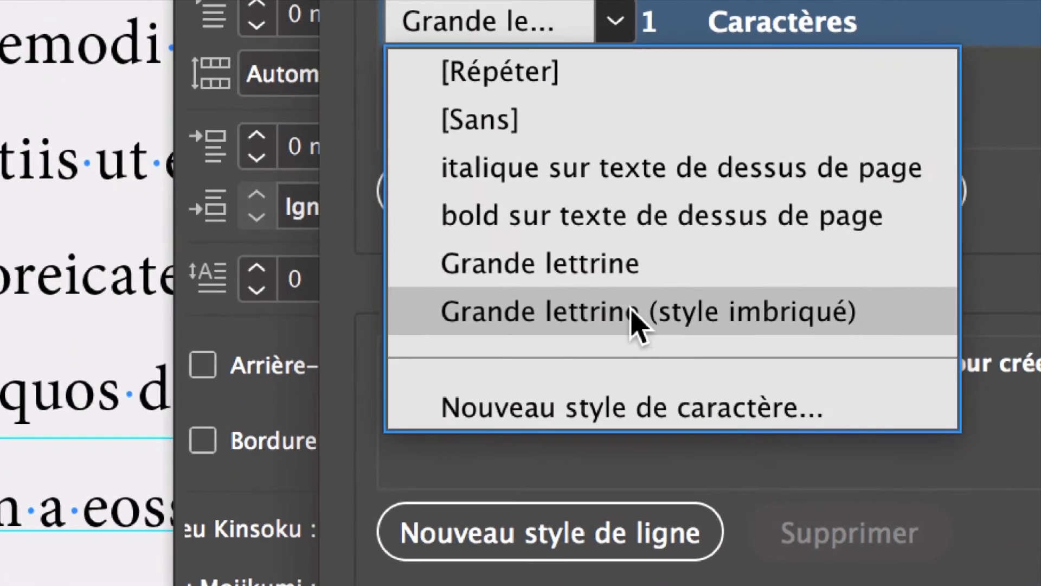
left_click(631, 313)
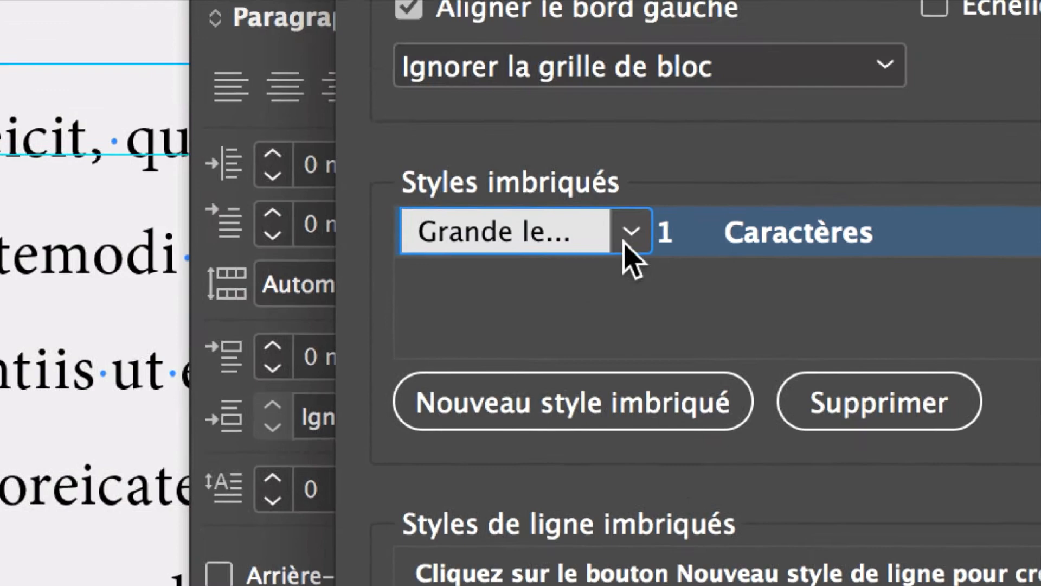
left_click(614, 21)
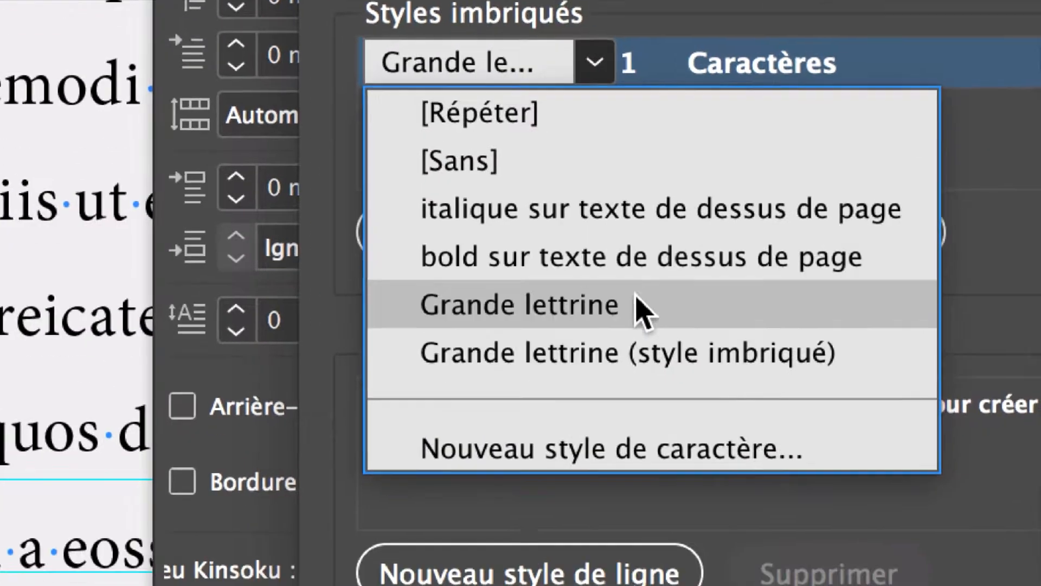
left_click(670, 471)
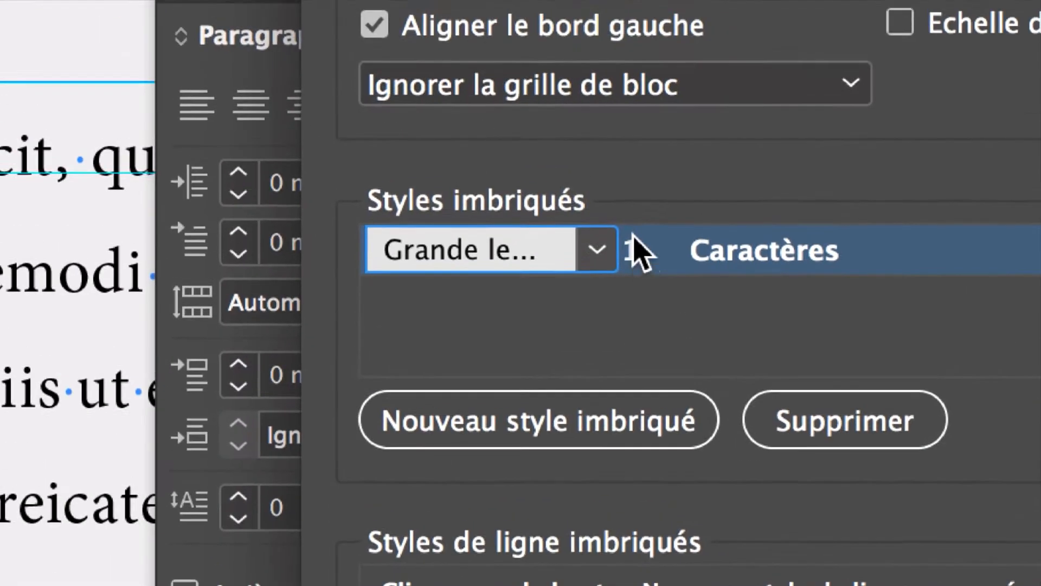
left_click(634, 242)
left_click(773, 252)
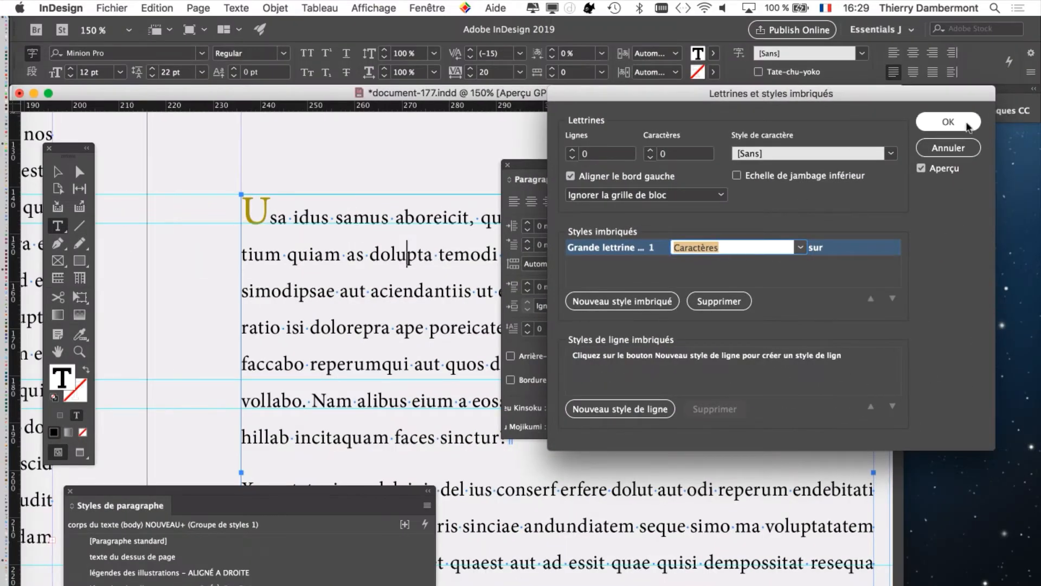
left_click(967, 126)
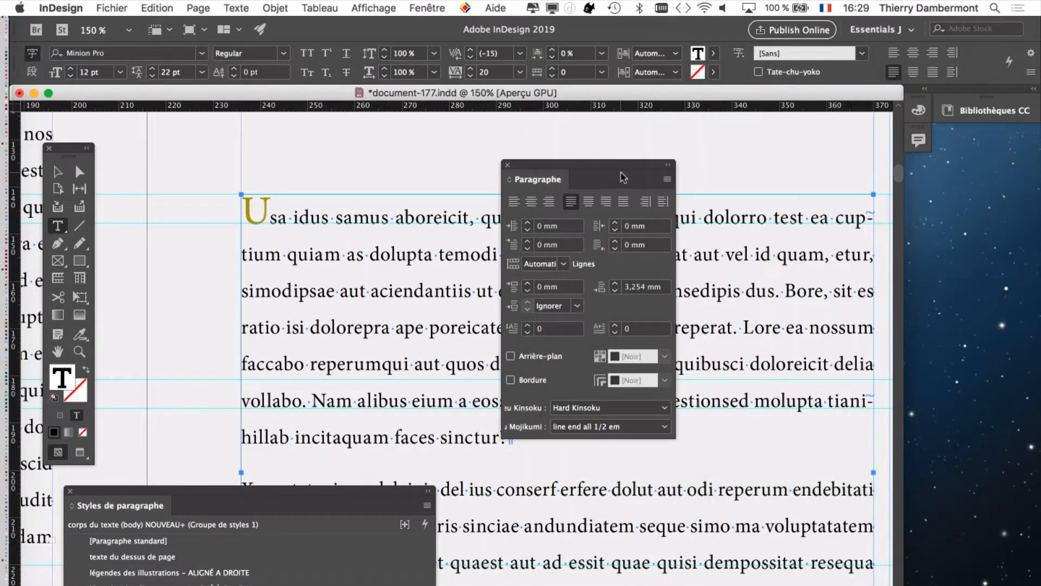
Step: Show the character styles beside the Paragraph settings without covering the golden U, and hide the paragraph styles
left_click_drag(623, 164, 827, 159)
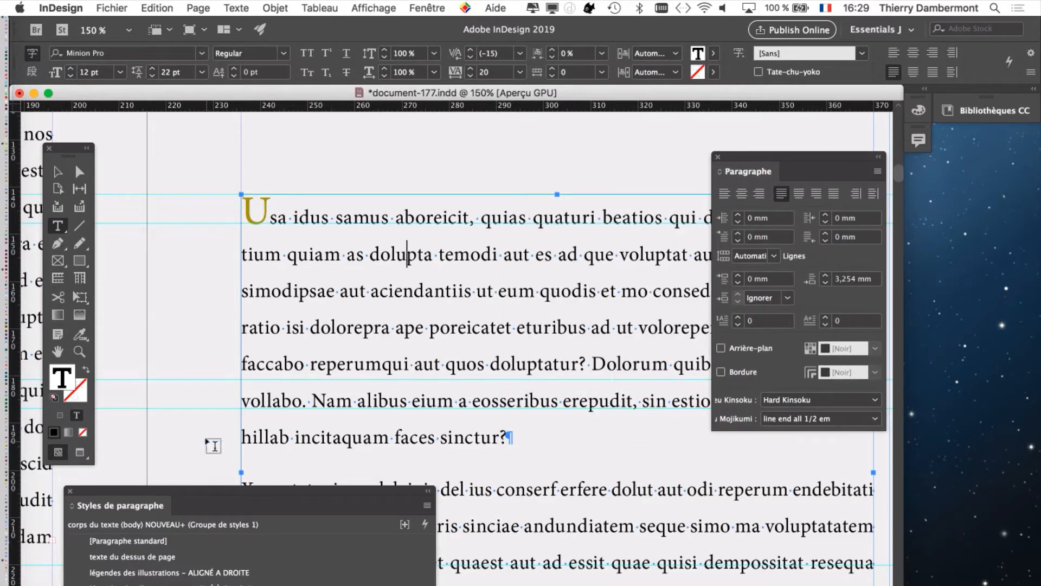
left_click(241, 7)
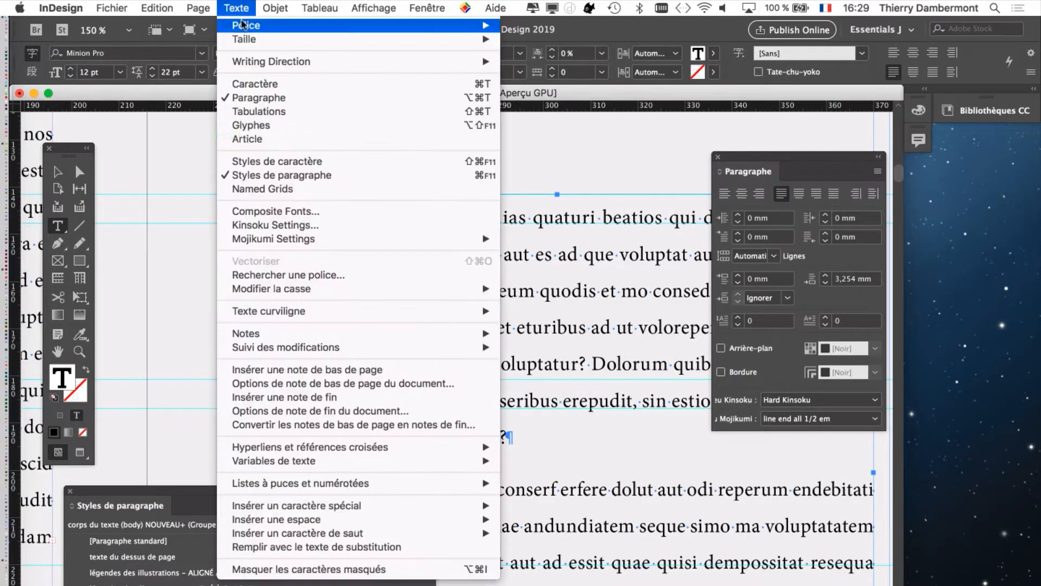
left_click(302, 161)
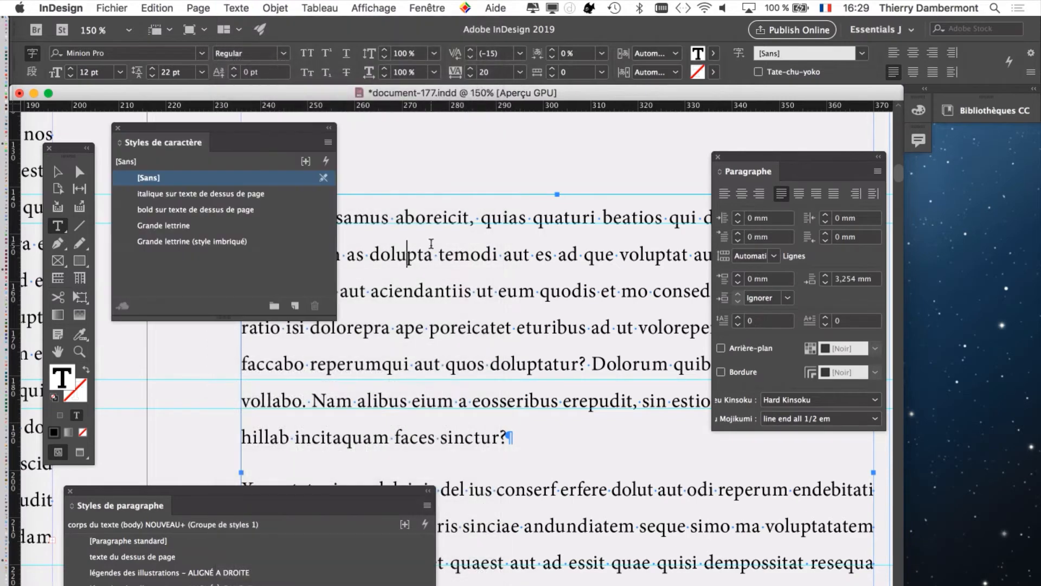
left_click_drag(333, 139, 627, 140)
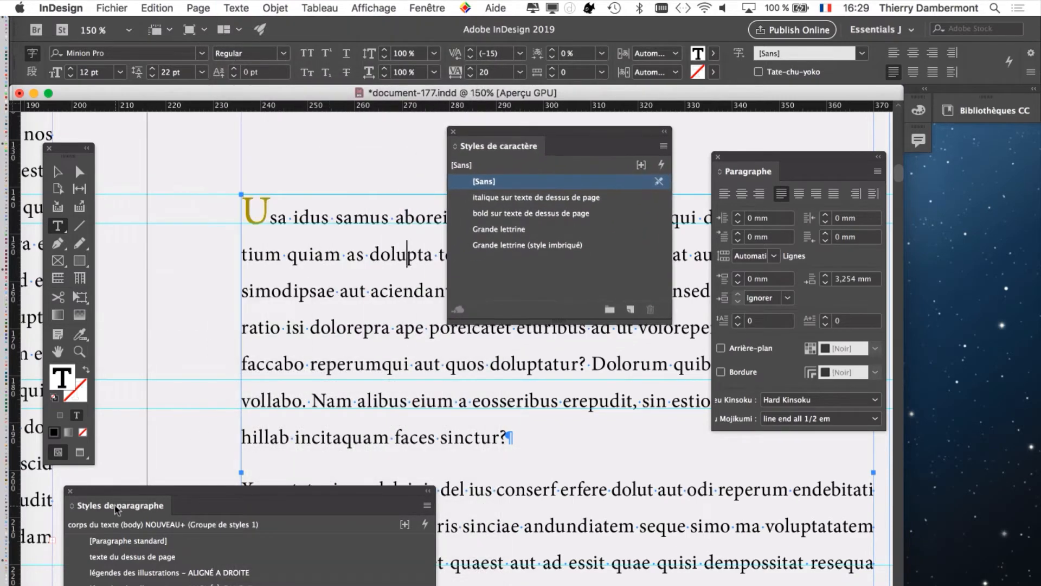
left_click(70, 491)
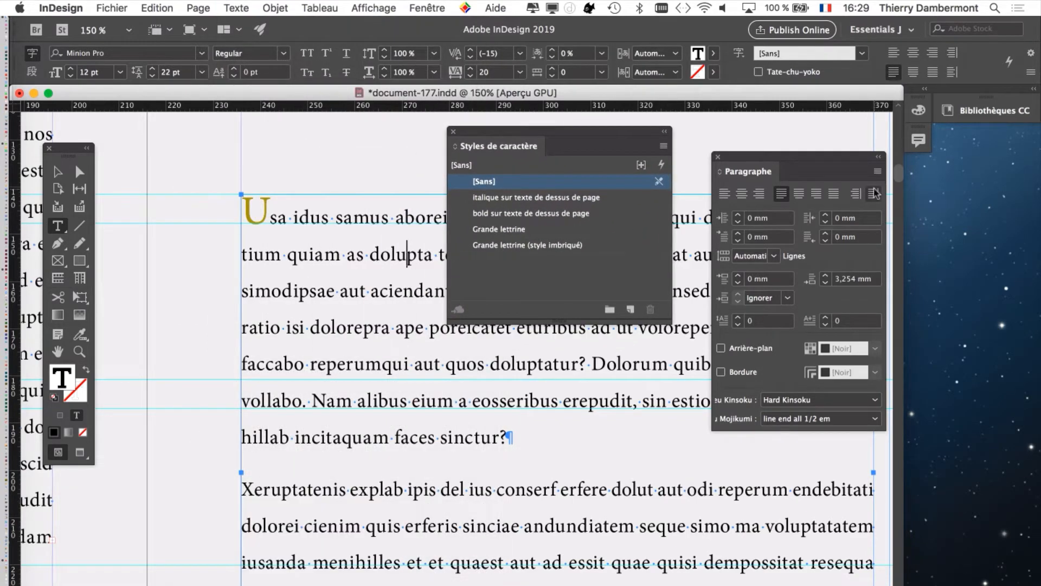
Step: Move the character styles and the Paragraph settings aside to uncover the text of the first body paragraph
left_click(878, 172)
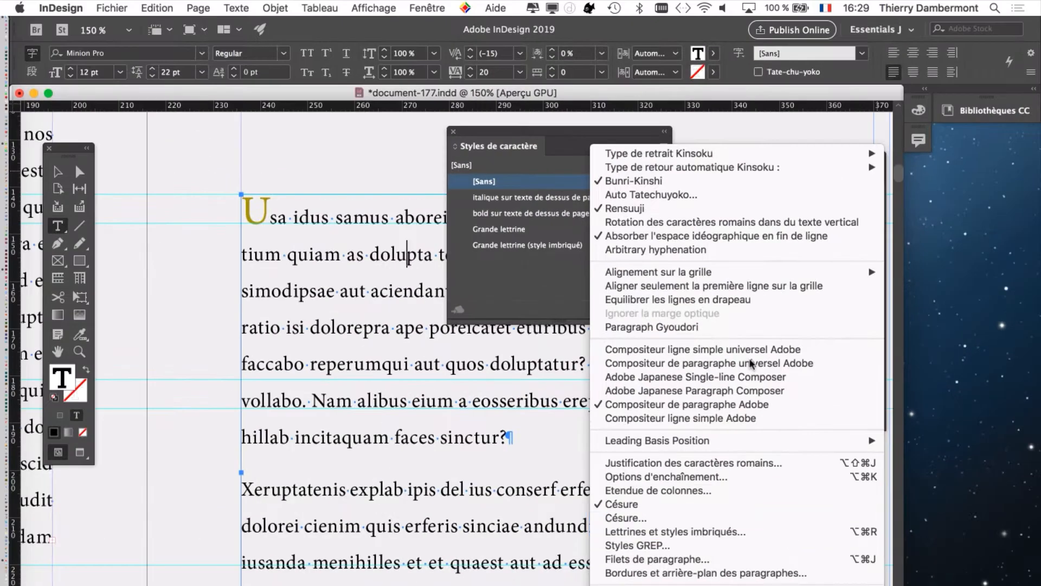
left_click(566, 127)
left_click_drag(563, 146, 284, 403)
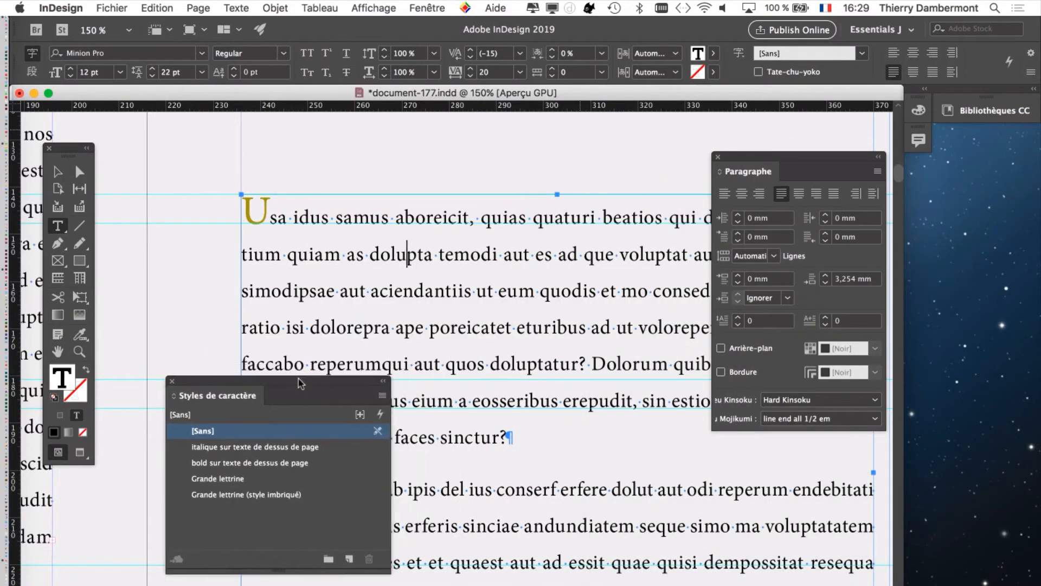
left_click_drag(756, 159, 807, 161)
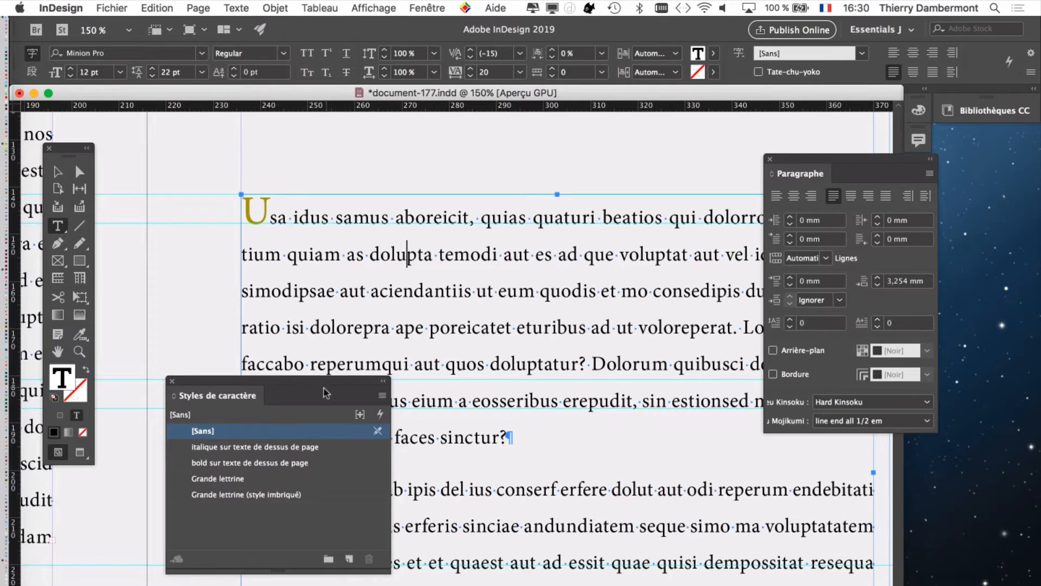
left_click_drag(326, 386, 254, 406)
Step: Show the paragraph styles above the page and place the text cursor in the paragraph with the golden U
left_click(236, 8)
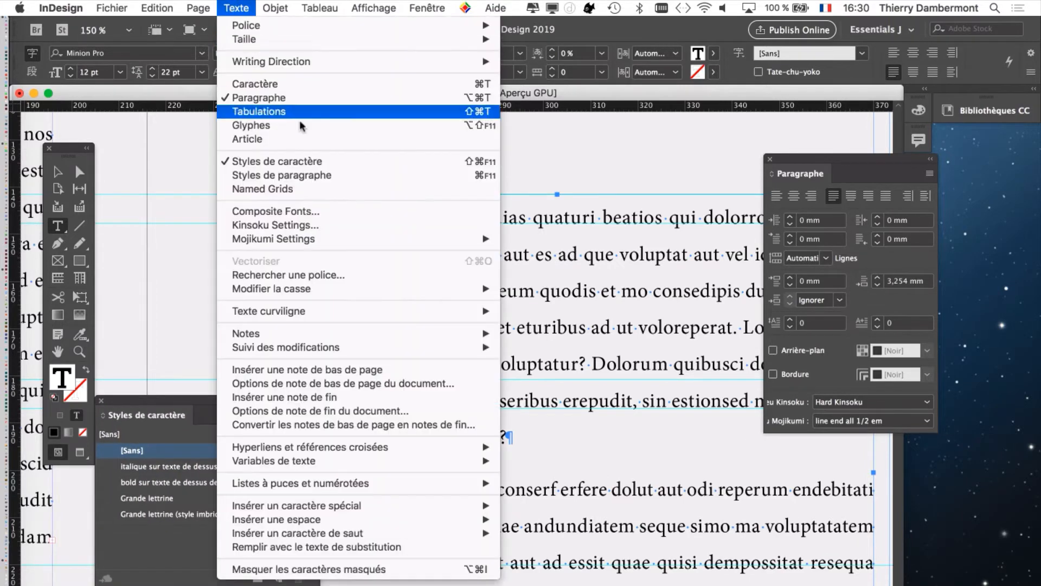
left_click(325, 169)
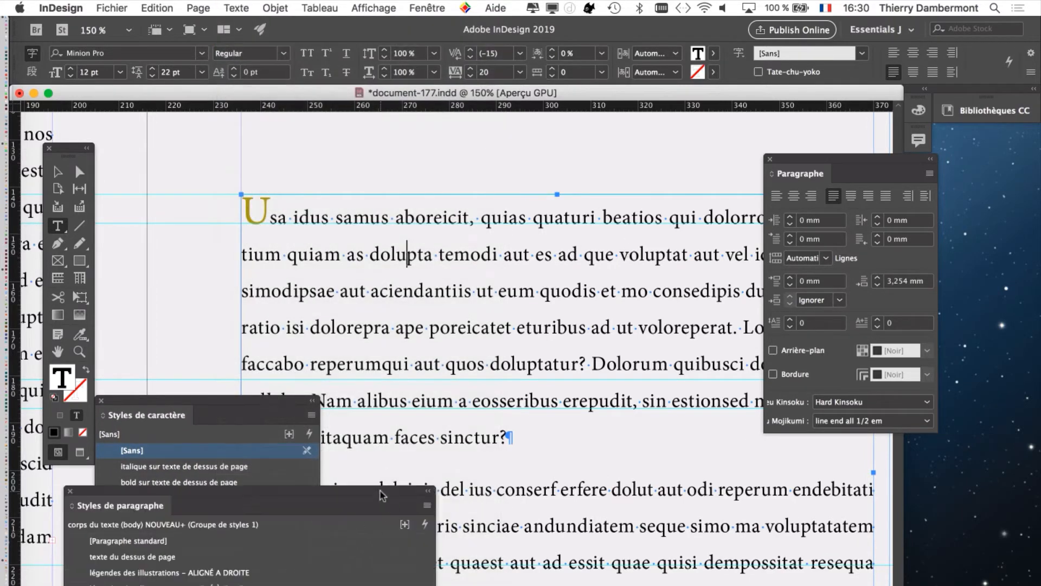
left_click_drag(382, 493, 729, 111)
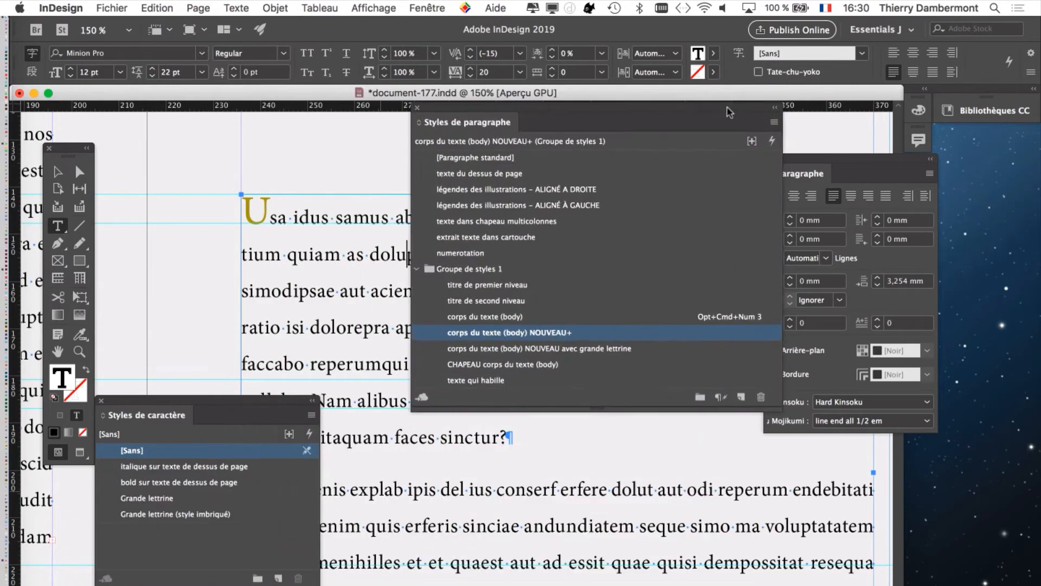
left_click(348, 250)
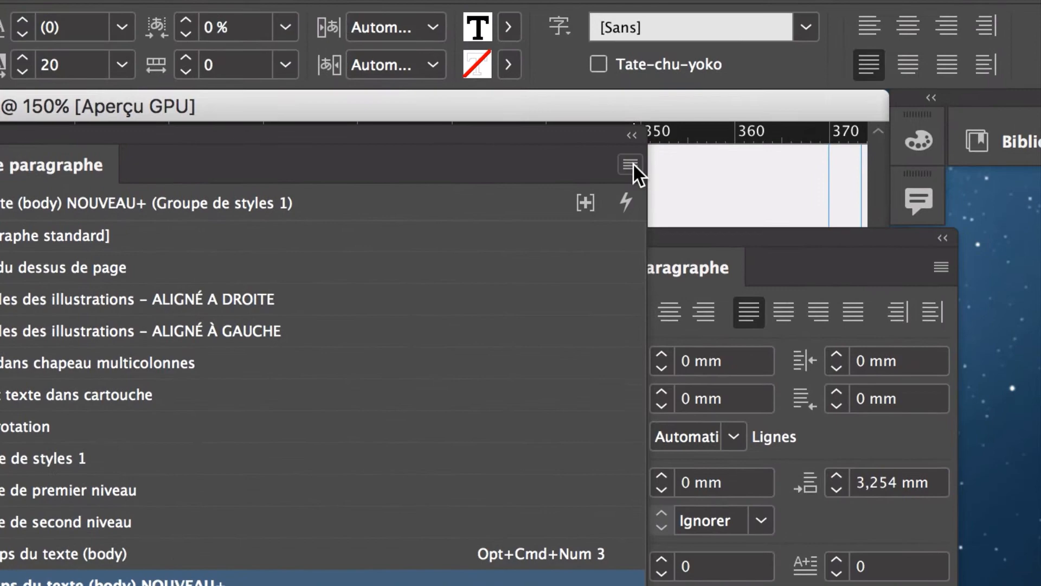
left_click(632, 162)
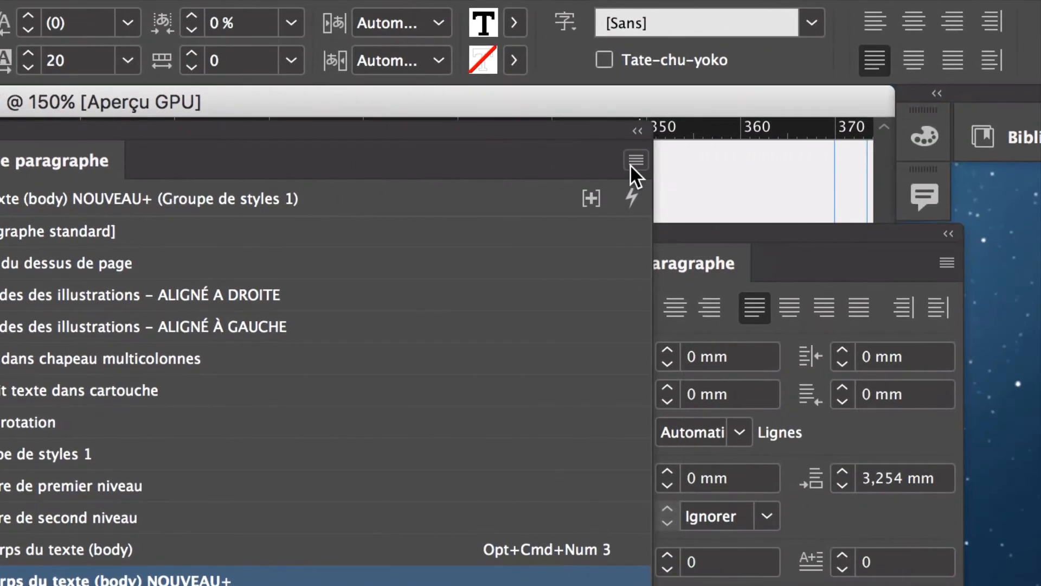
left_click(935, 172)
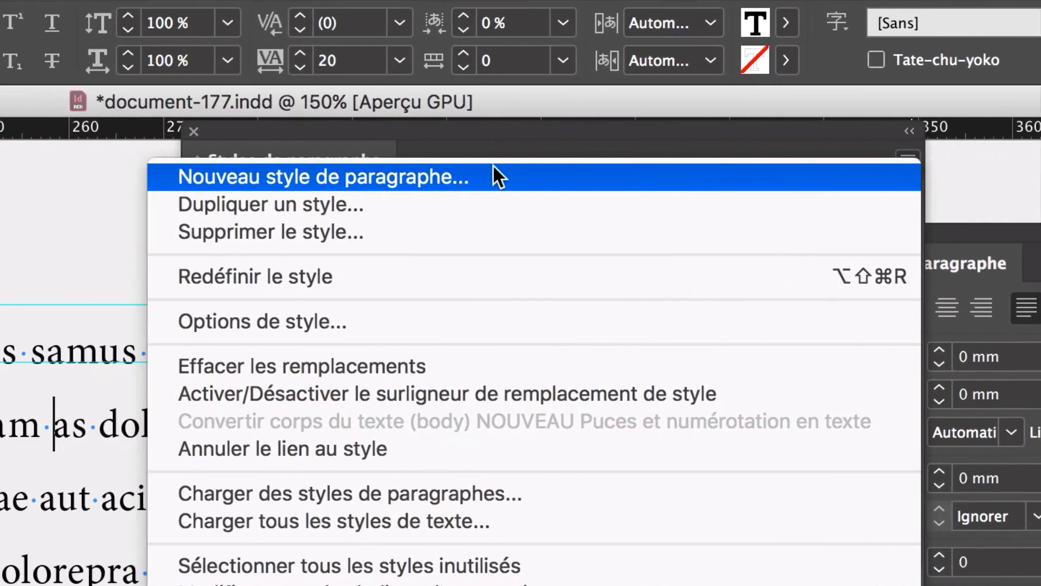
left_click(176, 176)
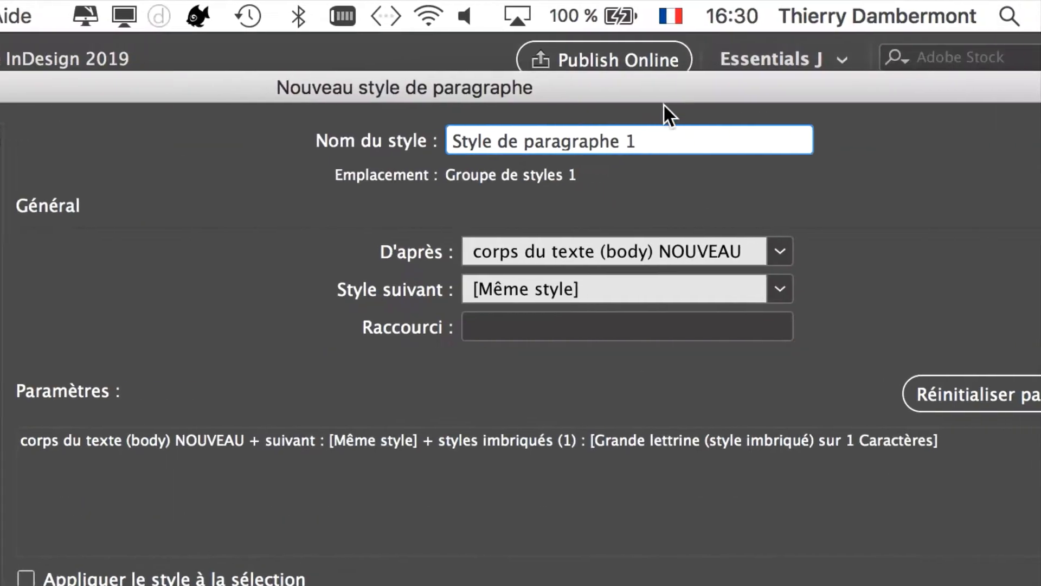
left_click_drag(667, 104, 620, 425)
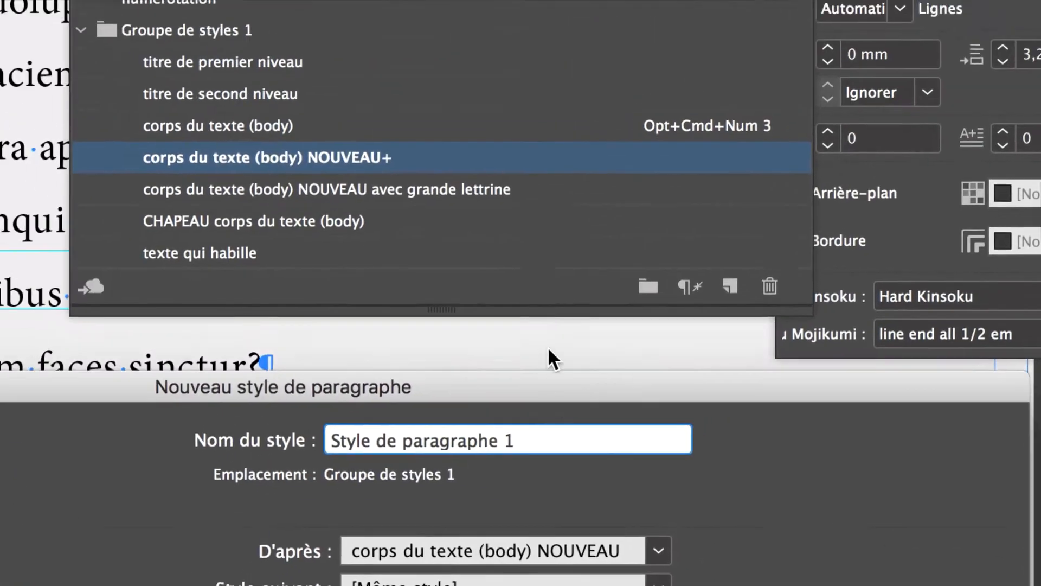
left_click_drag(548, 346, 544, 269)
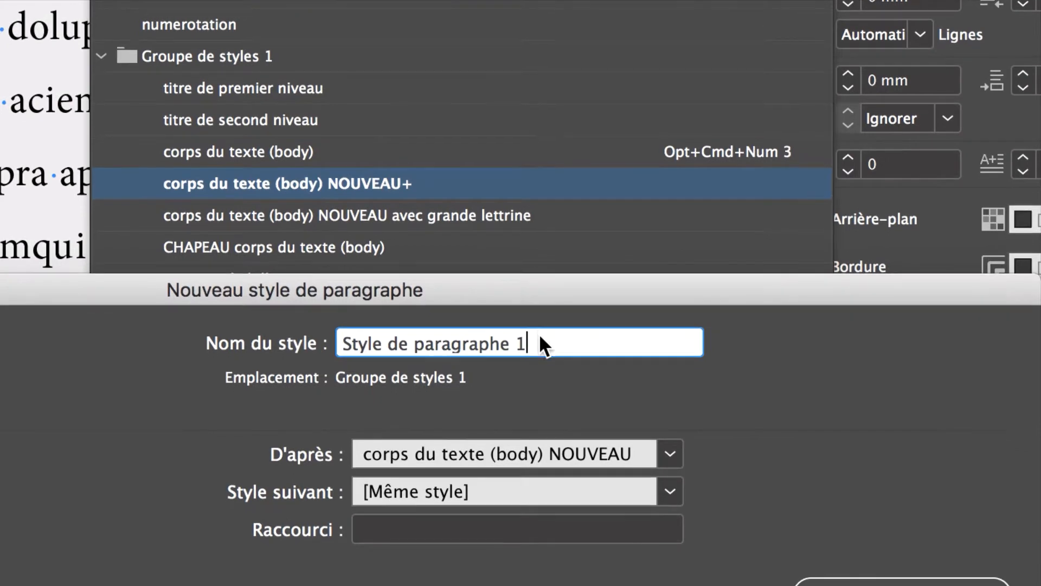
left_click_drag(556, 356, 406, 347)
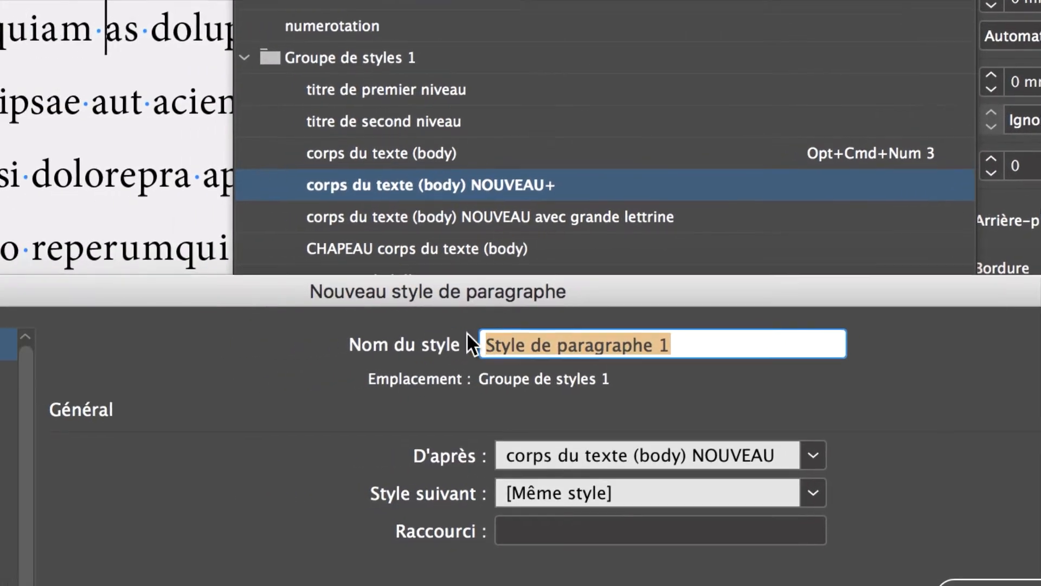
type("c")
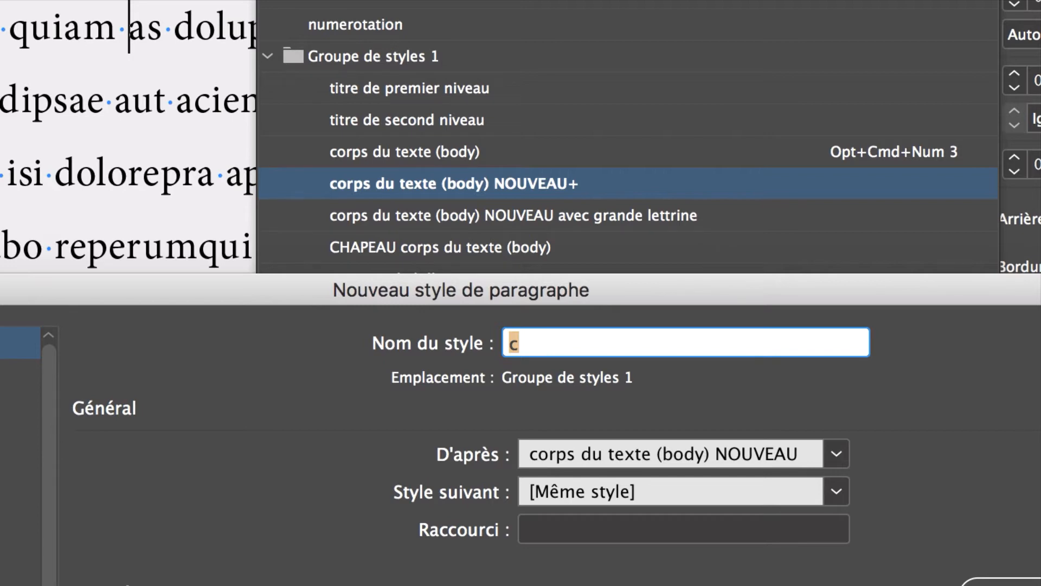
left_click(524, 339)
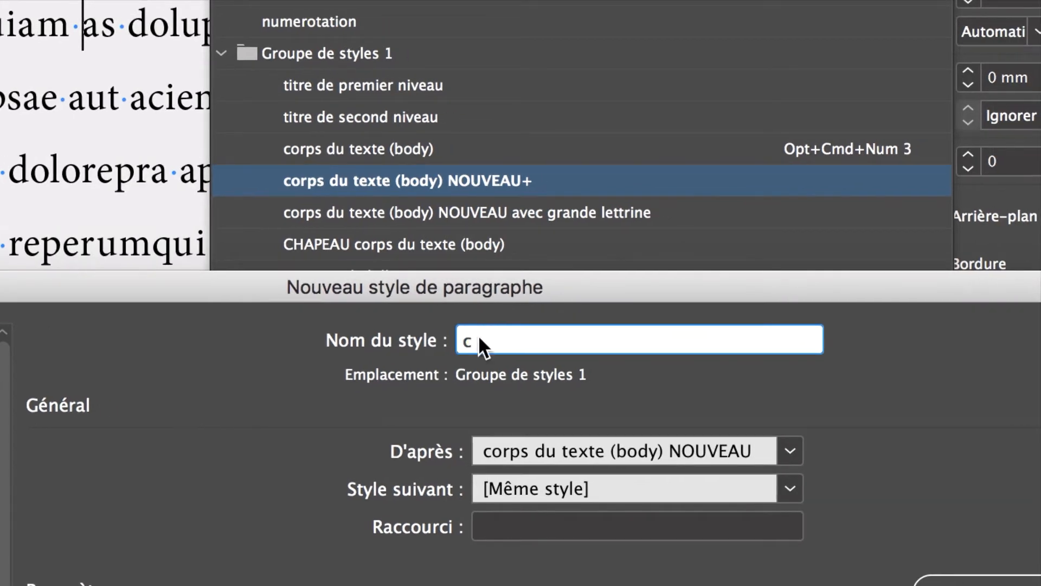
type("spro")
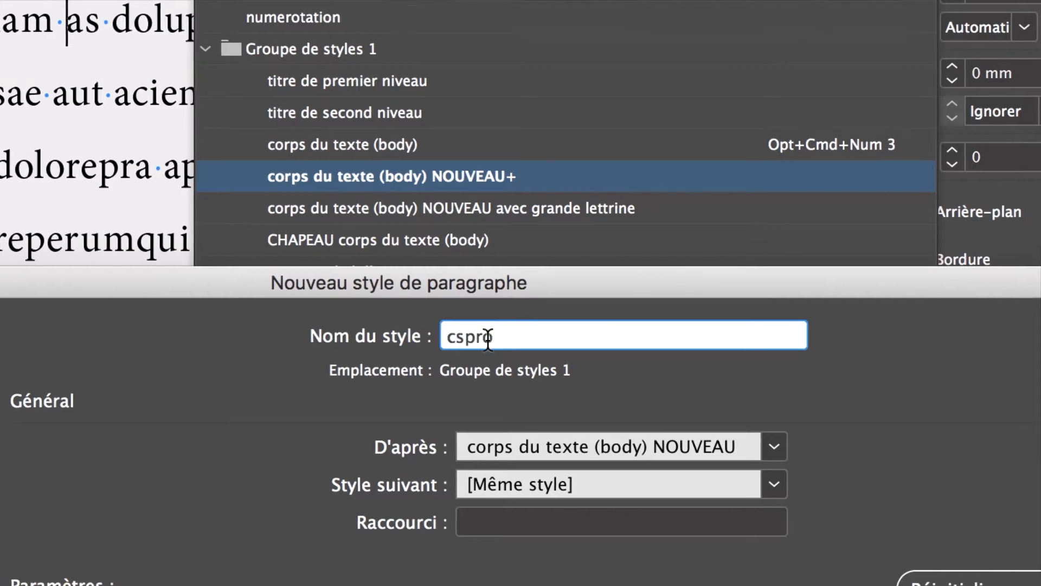
left_click_drag(508, 341, 439, 332)
type("c")
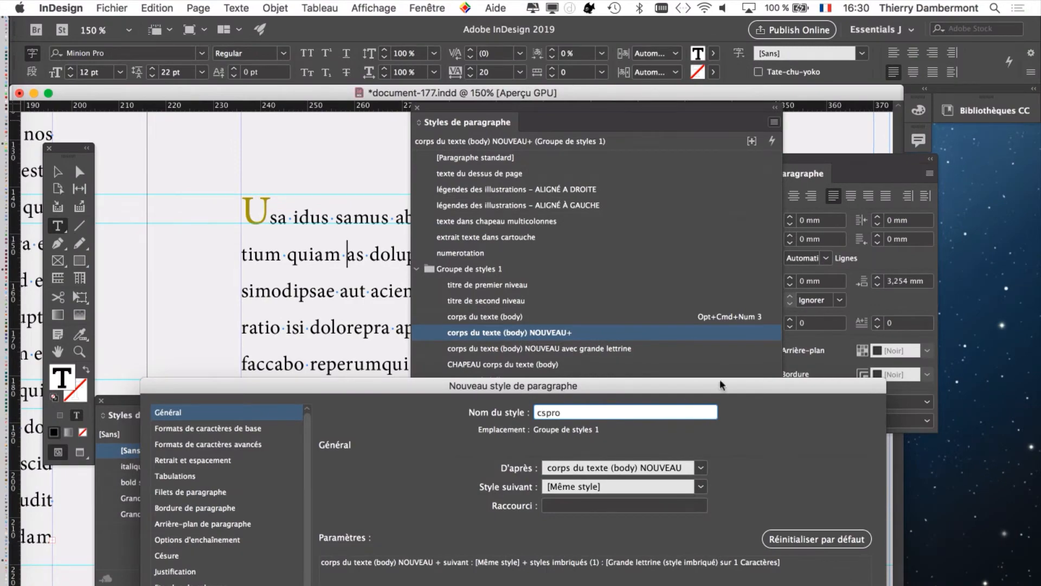
left_click_drag(723, 386, 747, 119)
left_click(819, 584)
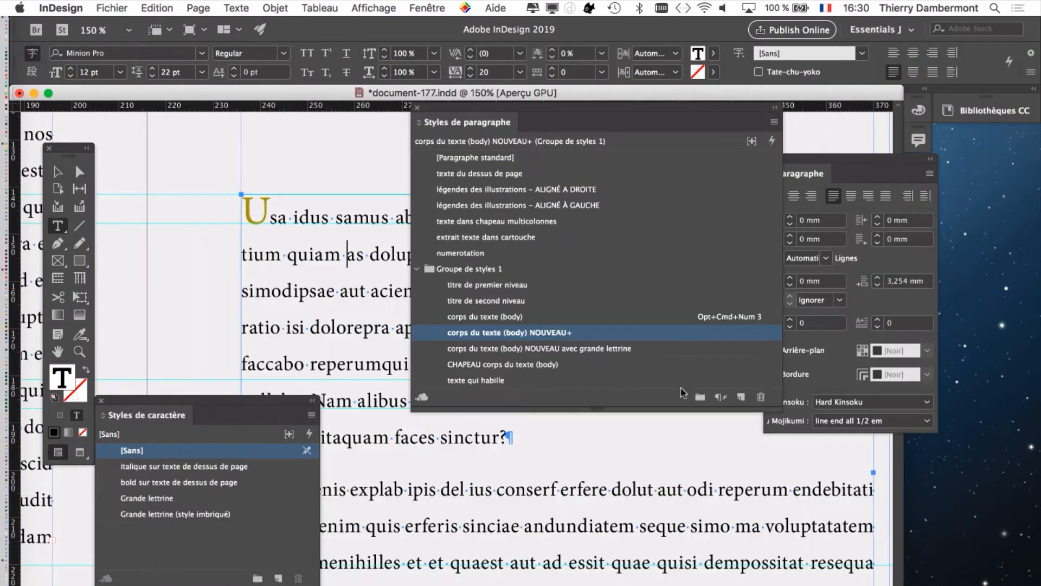
Step: Create a paragraph style named corps du texte (body) NOUVEAU avec grande lettrine (style imbriqué), based on corps du texte (body) NOUVEAU
left_click(774, 122)
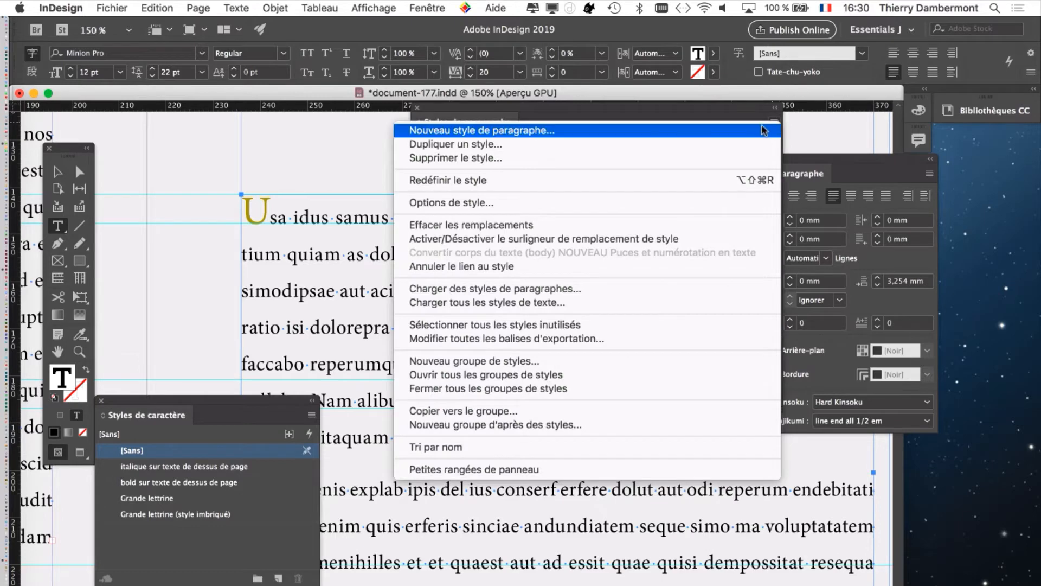
left_click(764, 130)
type("corps du texte")
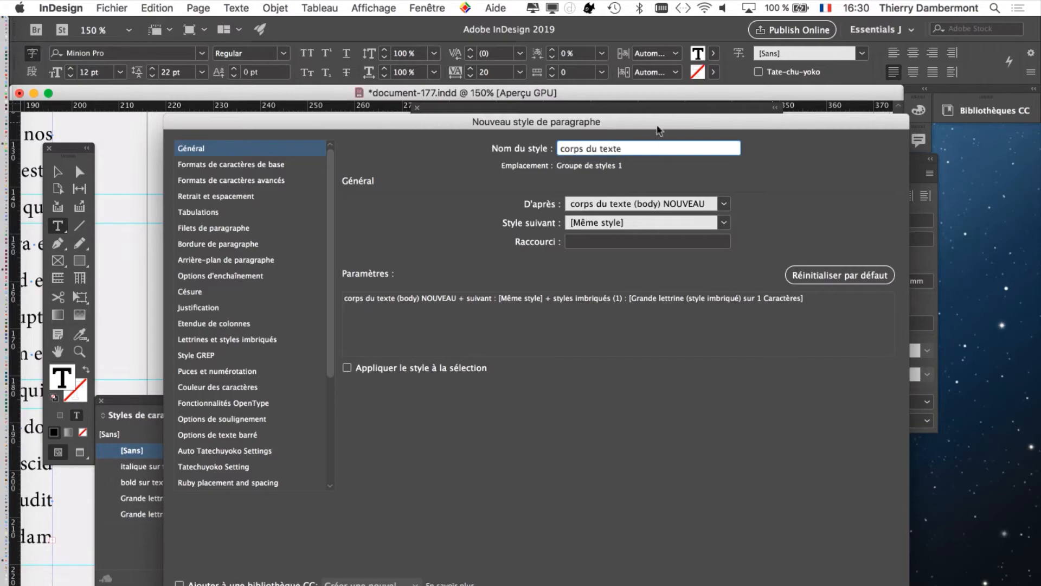
left_click_drag(672, 127, 729, 300)
type("orps du texte")
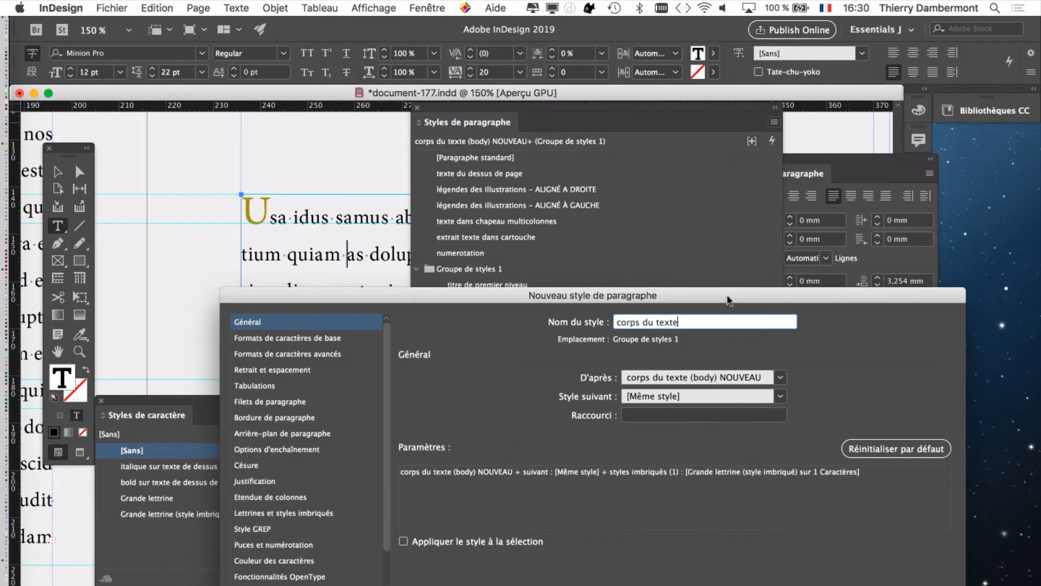
type(" (bo")
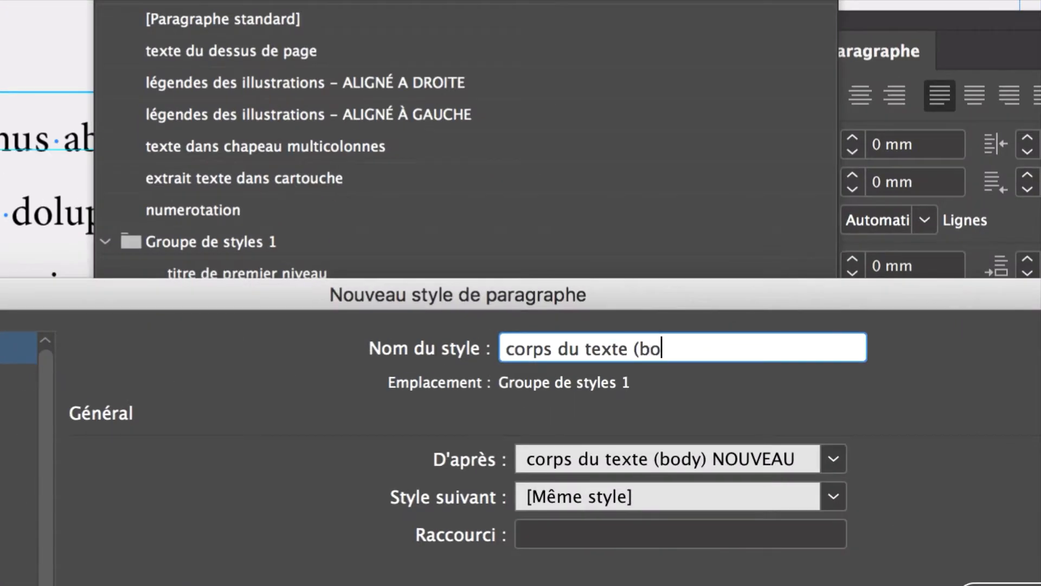
type("dy)")
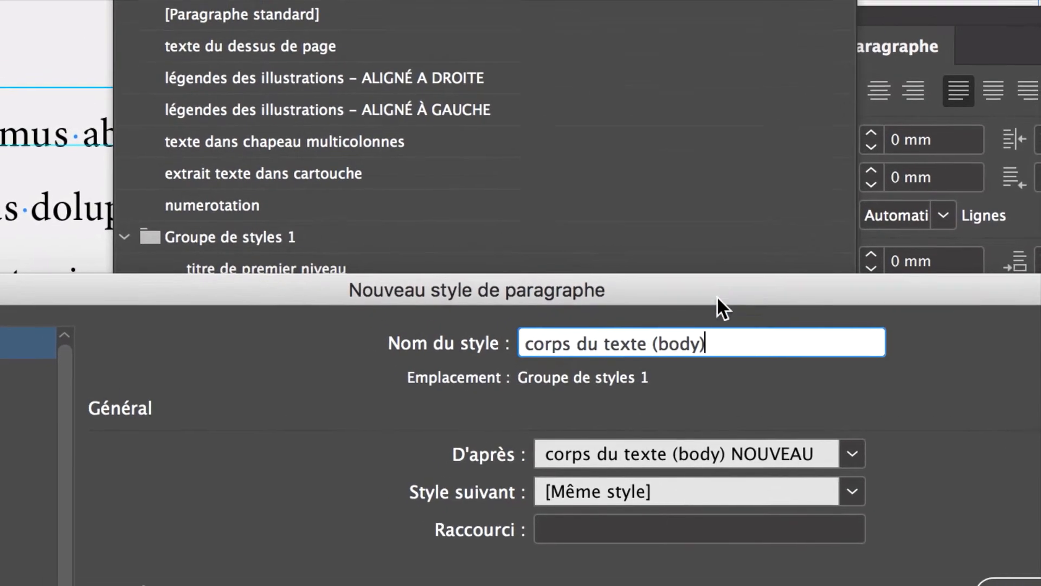
left_click_drag(717, 296, 685, 374)
left_click_drag(710, 321, 709, 360)
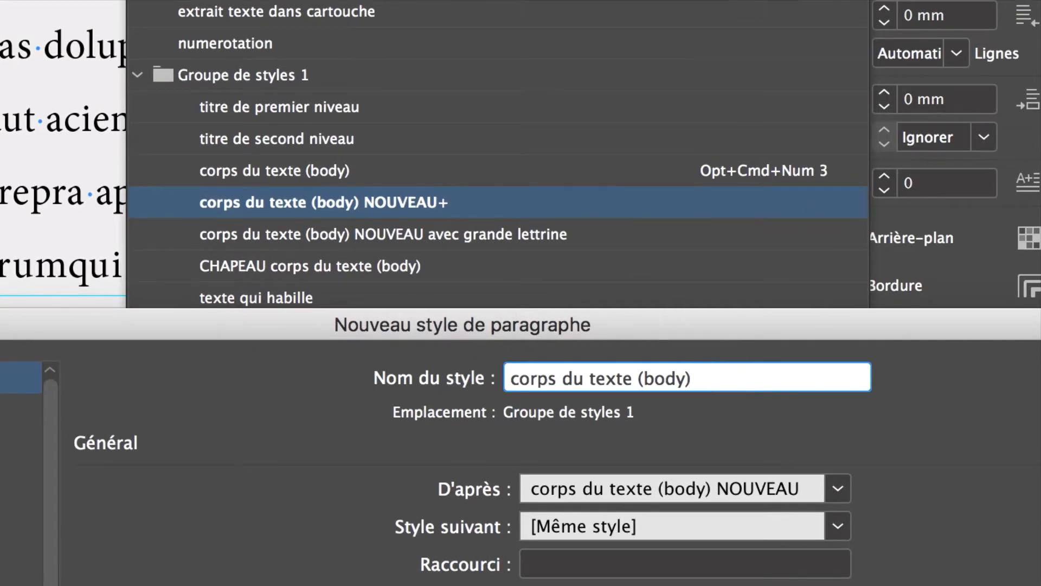
type("NOUVEAU")
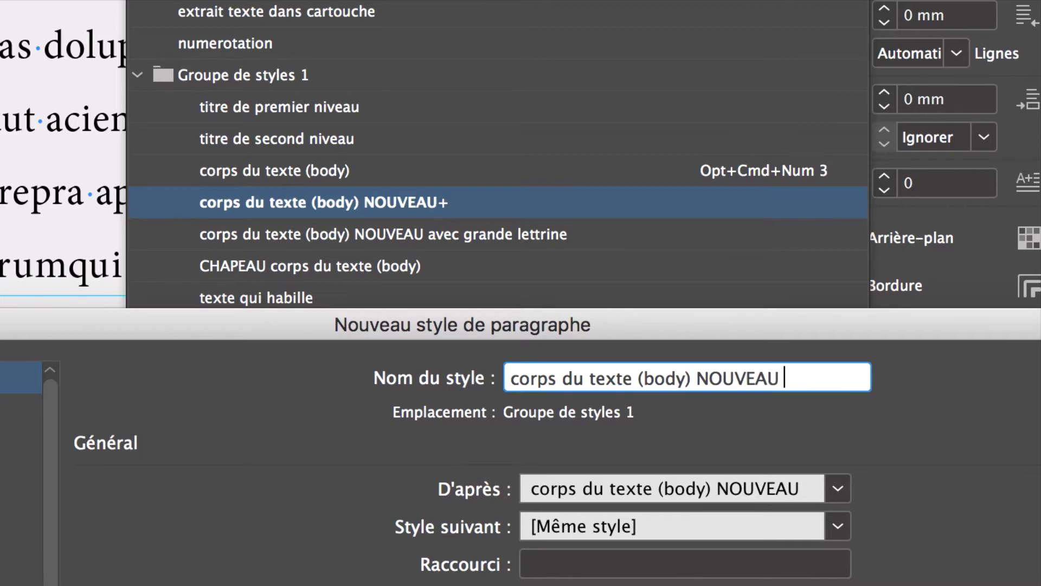
type(" avec grande le")
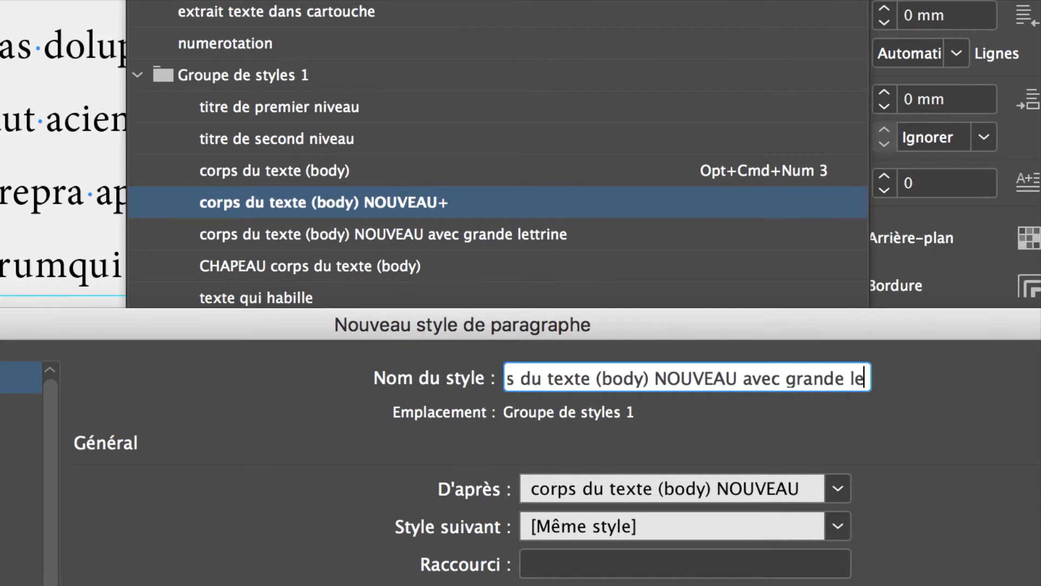
type("ttrine (style i")
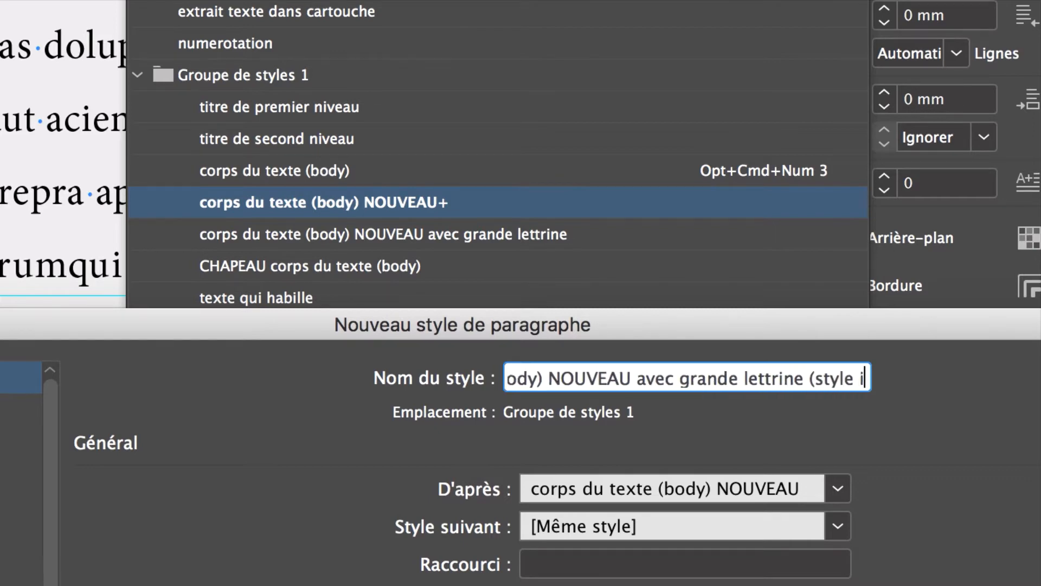
type("mbriqué")
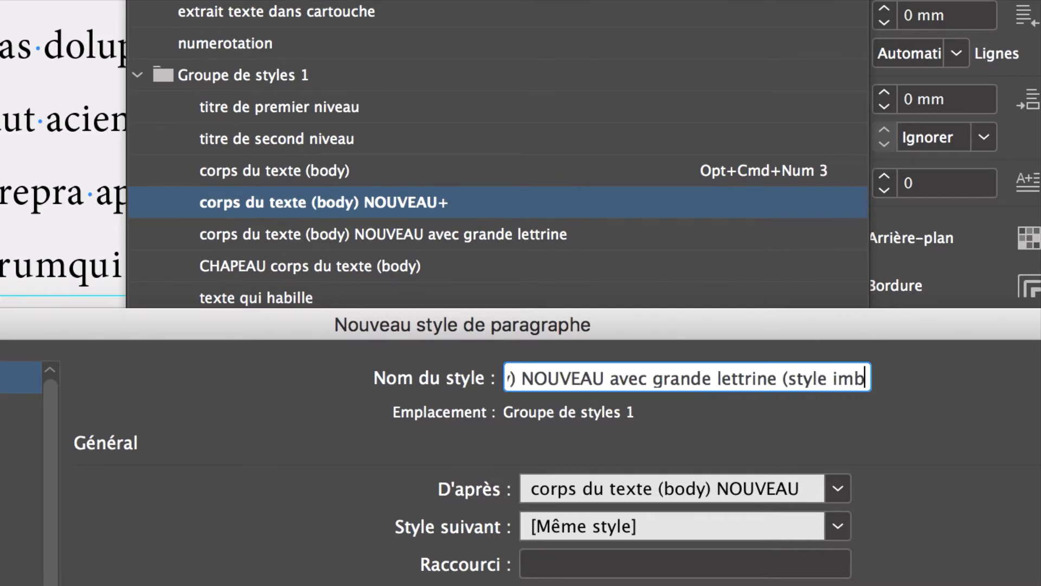
type(")")
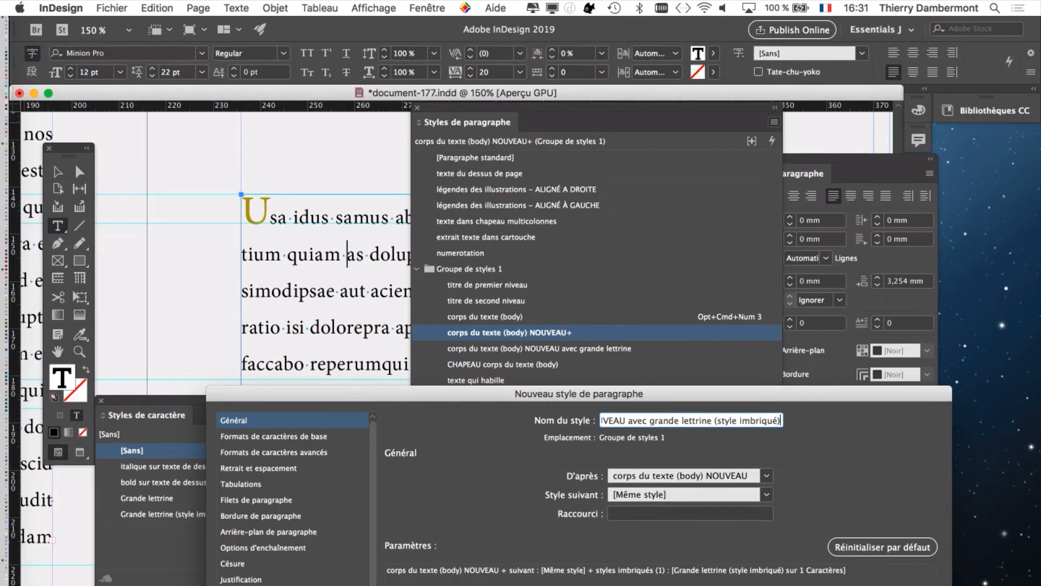
left_click_drag(579, 394, 592, 94)
key("Return")
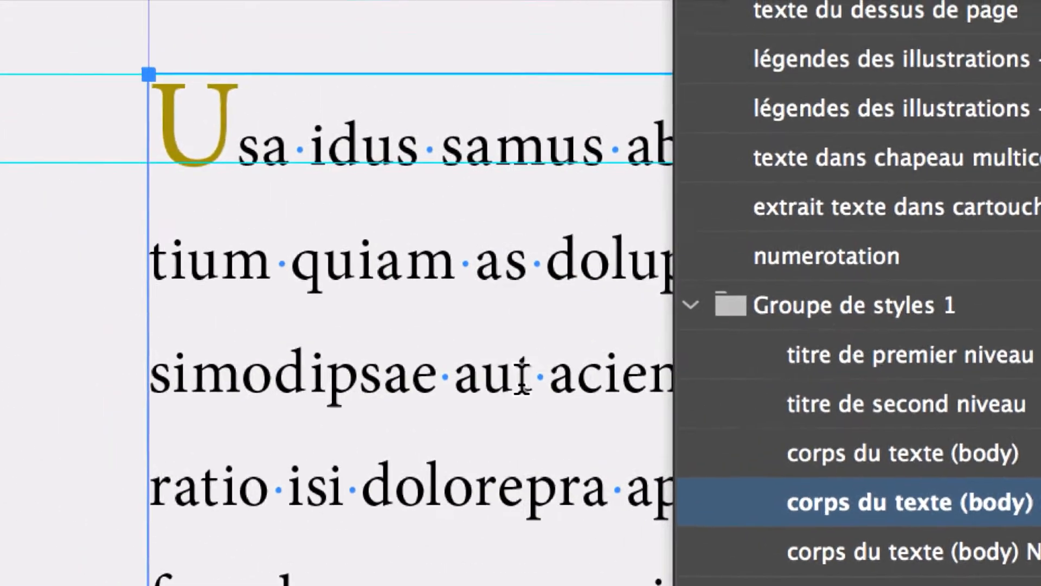
Step: Apply the paragraph style corps du texte (body) NOUVEAU avec grande lettrine (style imbriqué) to the first body paragraph
left_click(510, 350)
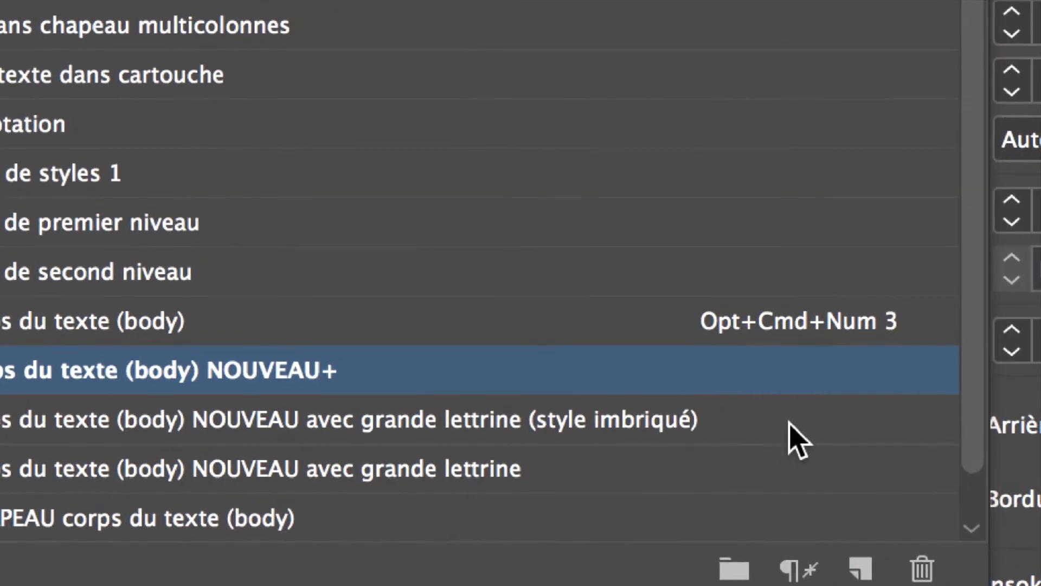
left_click(794, 439)
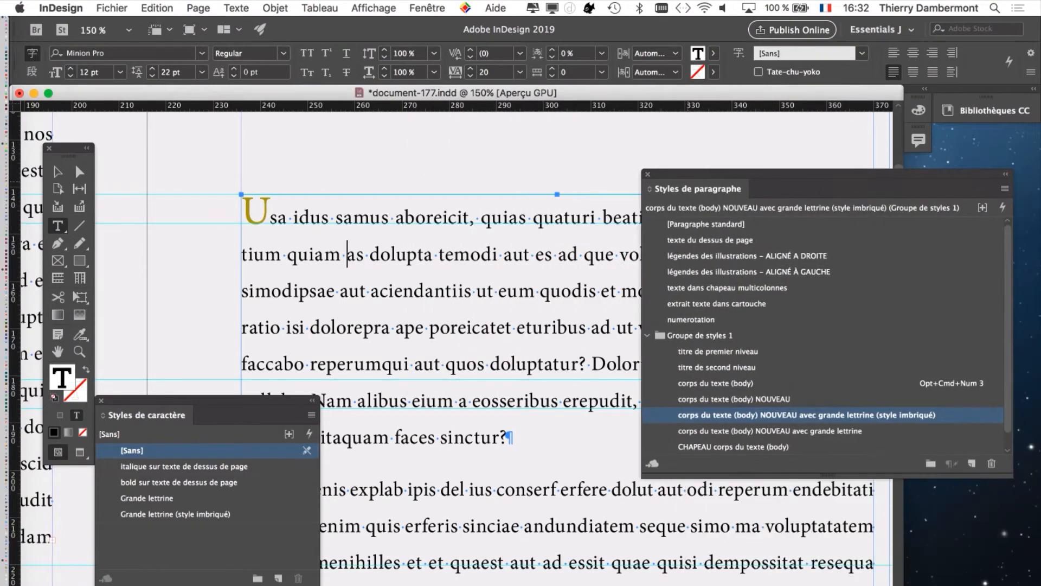
Step: Save a copy of the document under the name document-178.indd in the Dossier document-177 folder
left_click(111, 7)
left_click(166, 118)
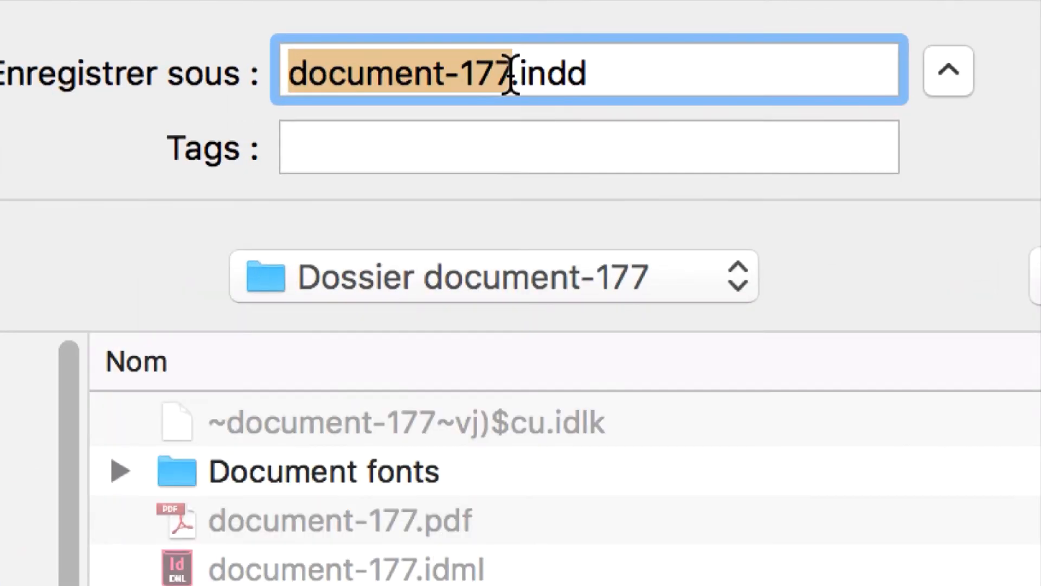
left_click(511, 74)
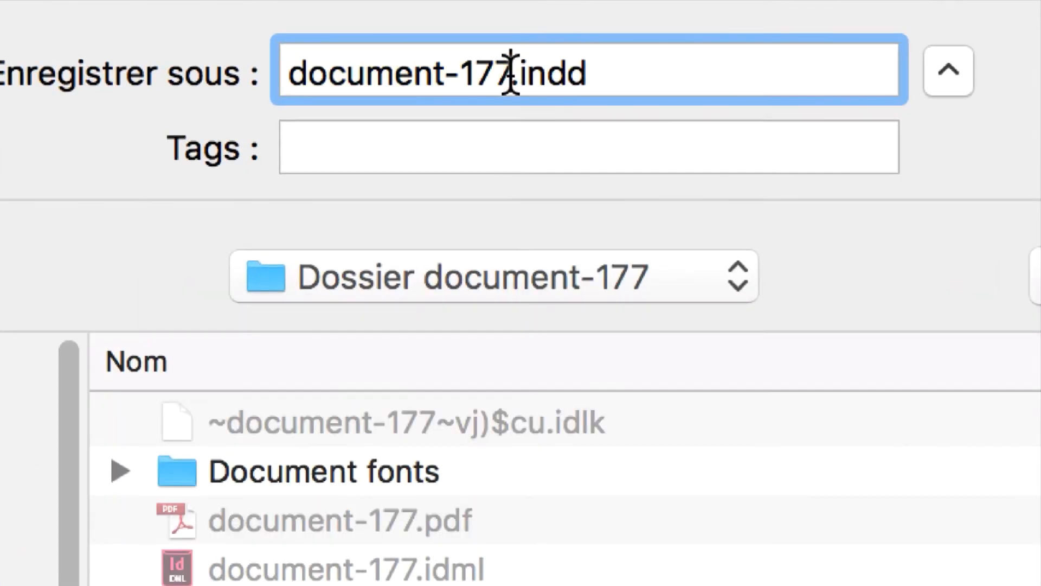
left_click_drag(510, 74, 500, 75)
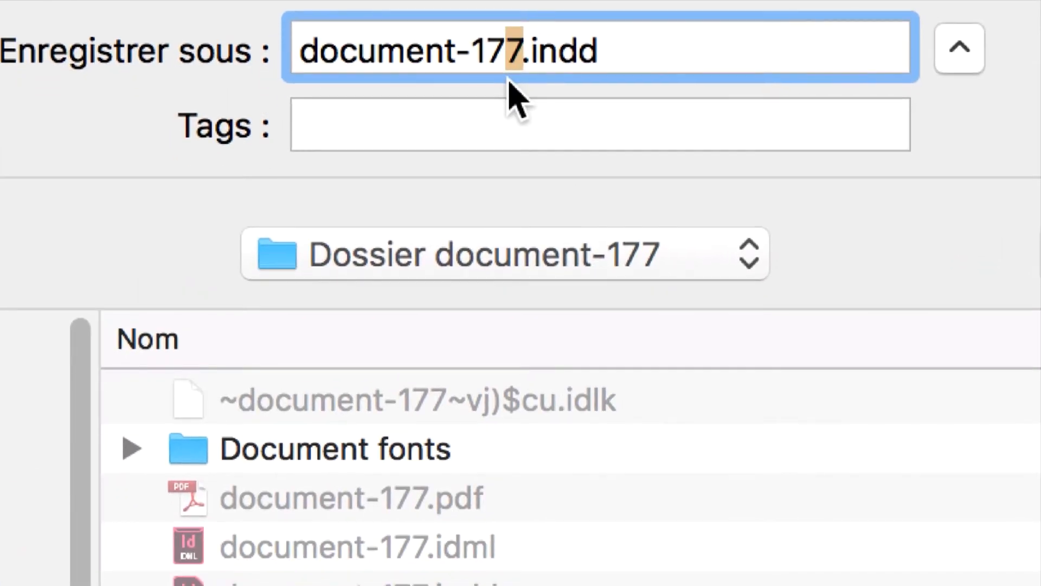
type("8")
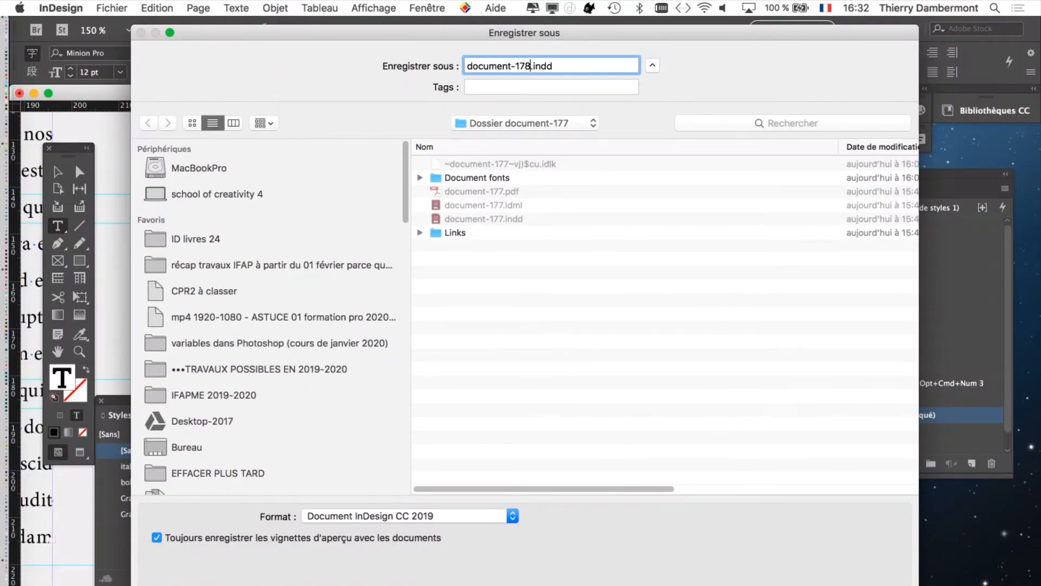
key("Return")
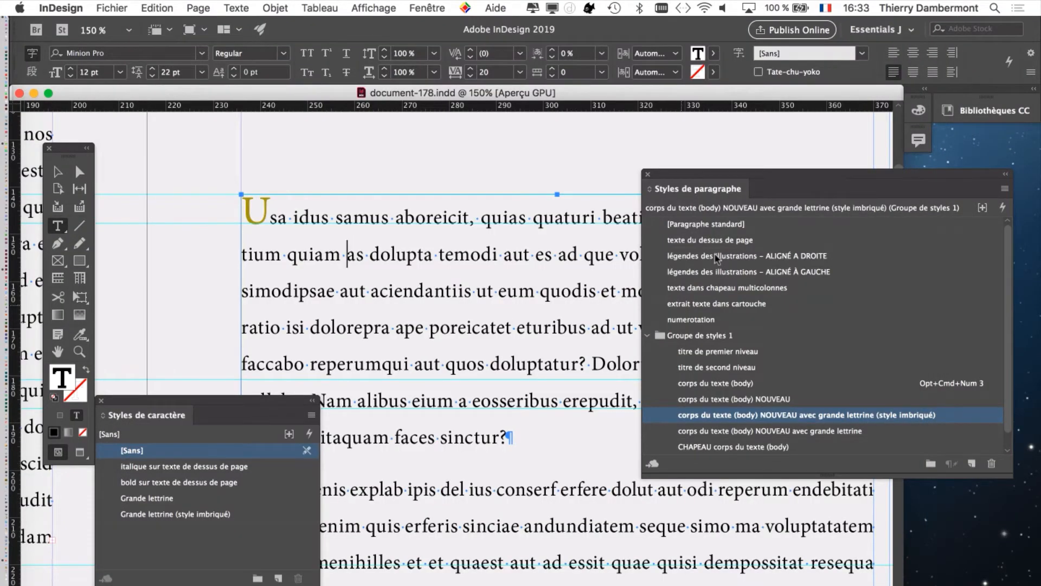
Step: Rearrange the character styles and paragraph styles around the first body paragraph and switch to the Selection tool
left_click_drag(233, 402, 268, 283)
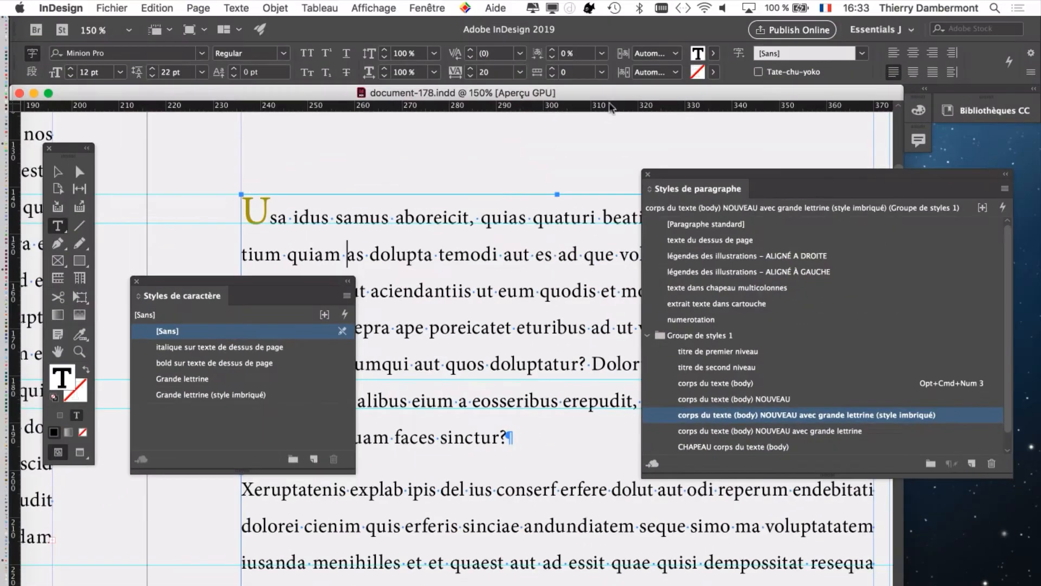
left_click_drag(725, 178, 720, 114)
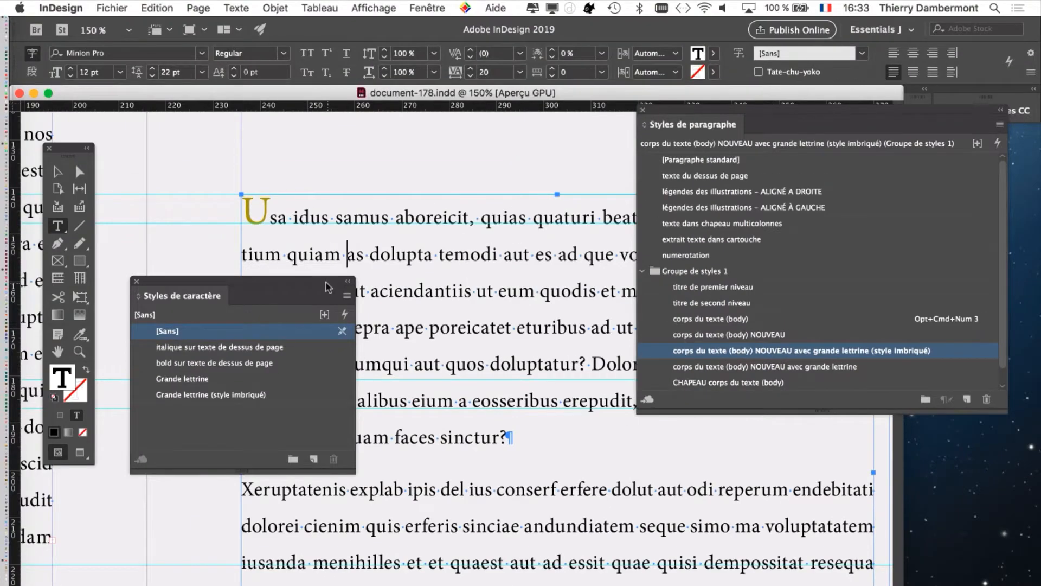
left_click_drag(328, 287, 264, 487)
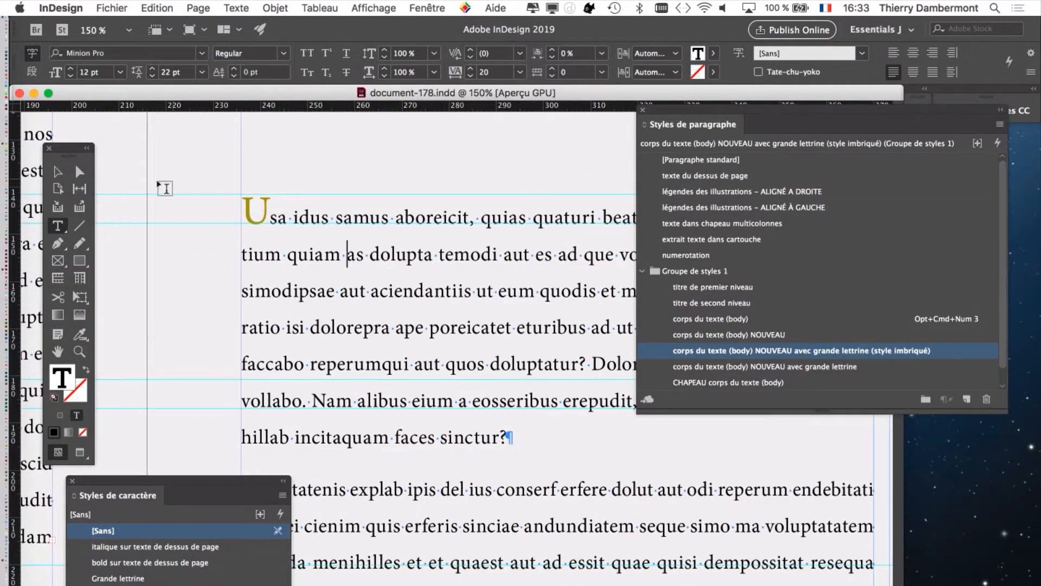
left_click(64, 177)
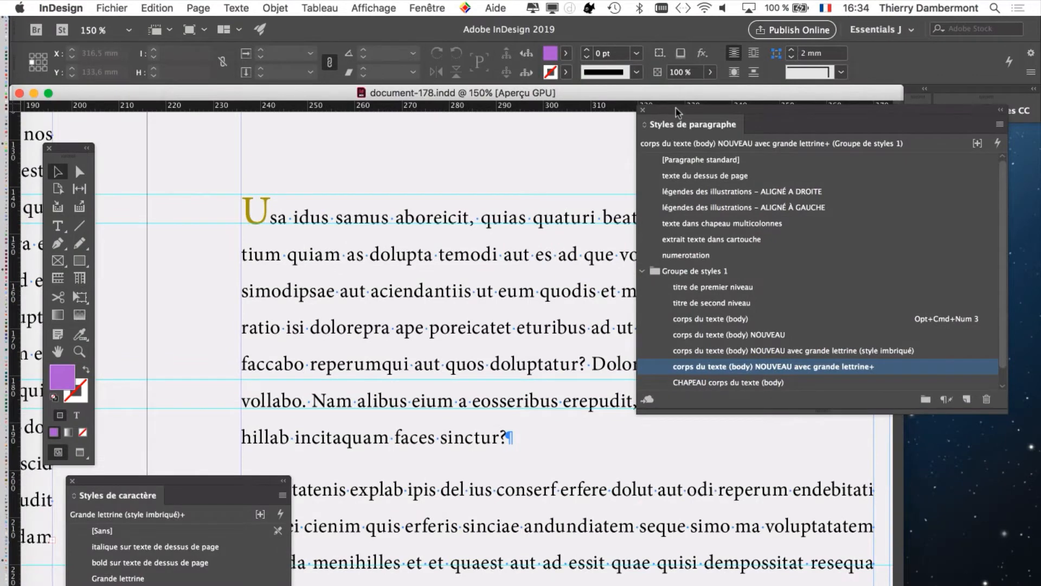
left_click_drag(676, 112, 603, 139)
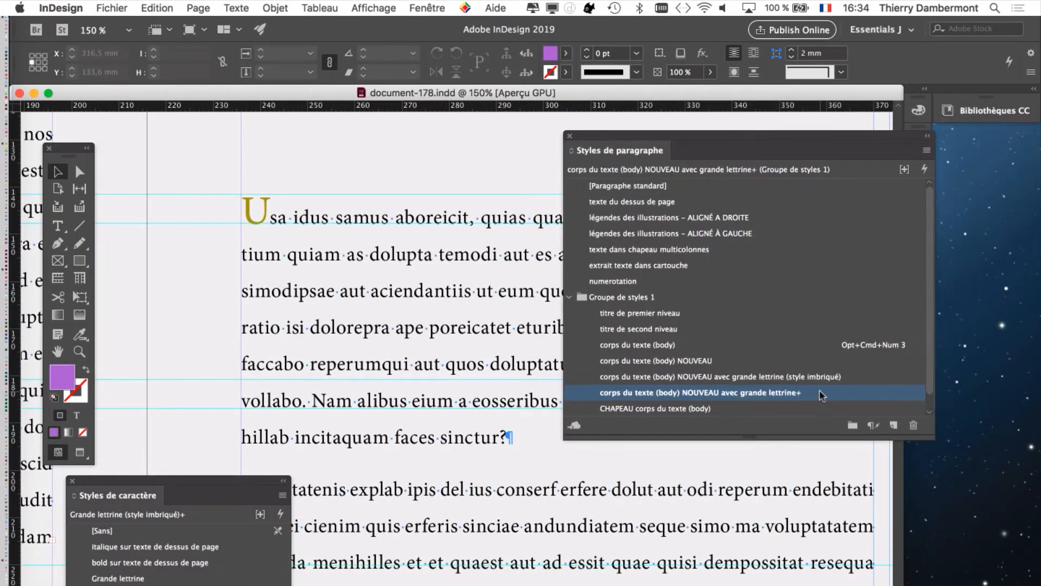
Step: Set the drop cap to 3 lines in the paragraph style corps du texte (body) NOUVEAU avec grande lettrine (style imbriqué)
left_click(856, 377)
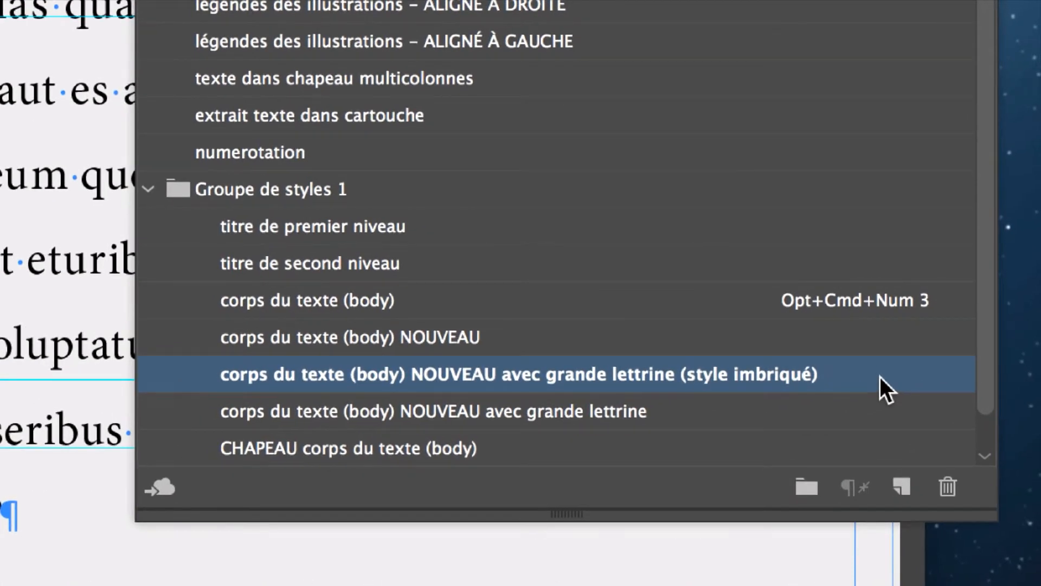
double_click(880, 376)
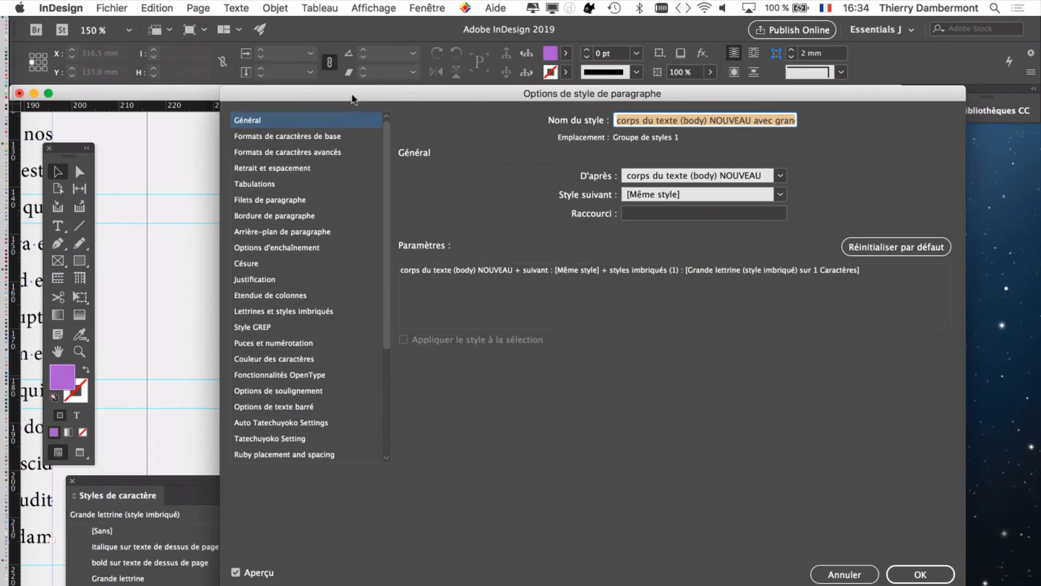
left_click_drag(353, 99, 476, 36)
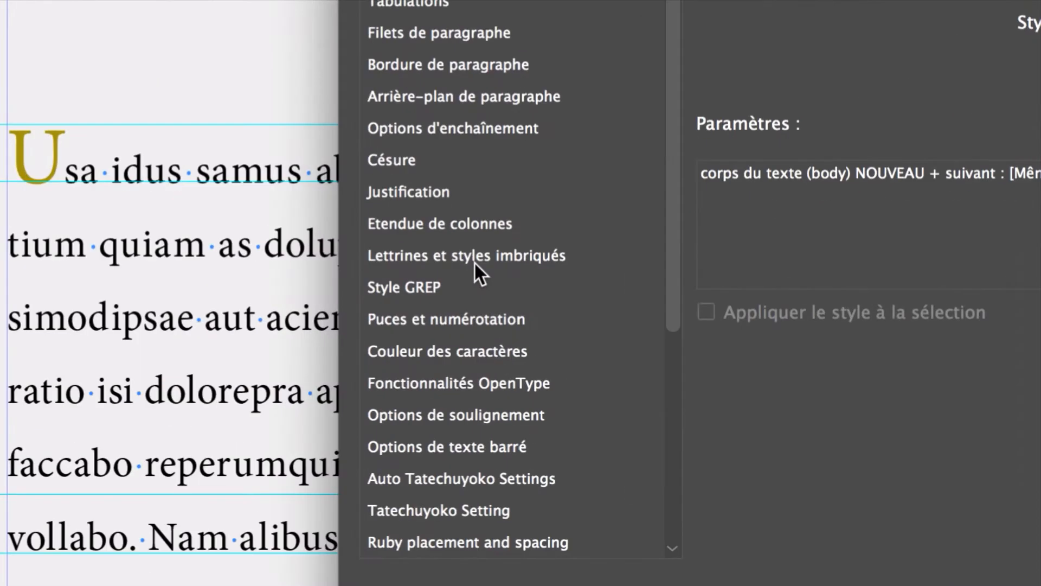
left_click(475, 263)
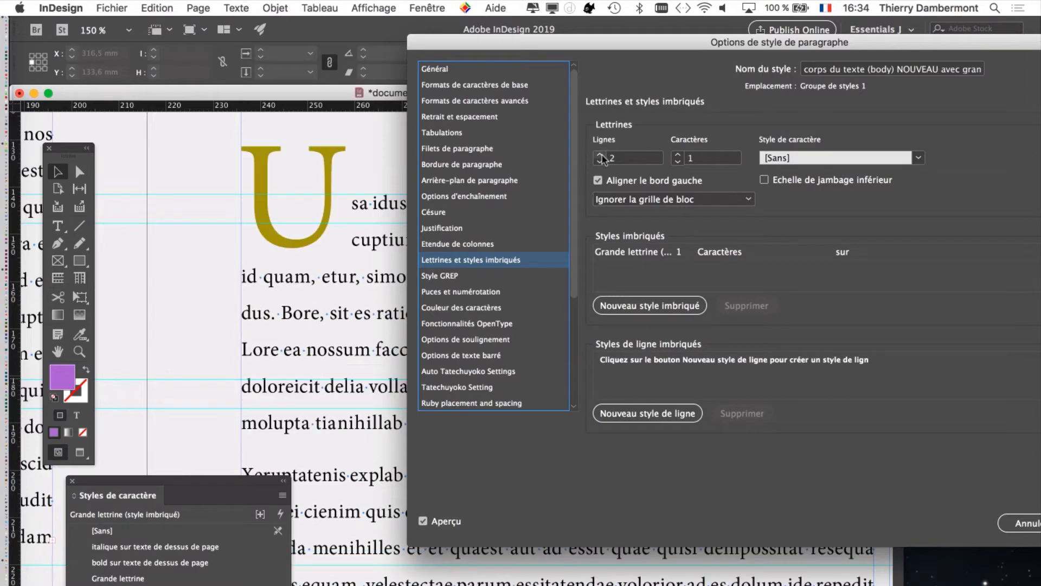
left_click(600, 154)
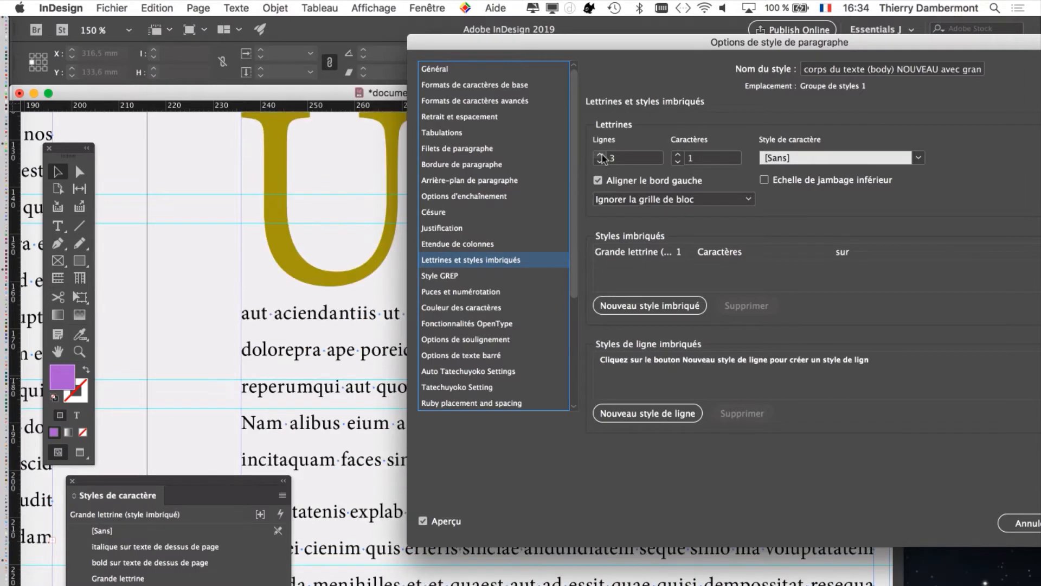
left_click_drag(591, 49, 749, 60)
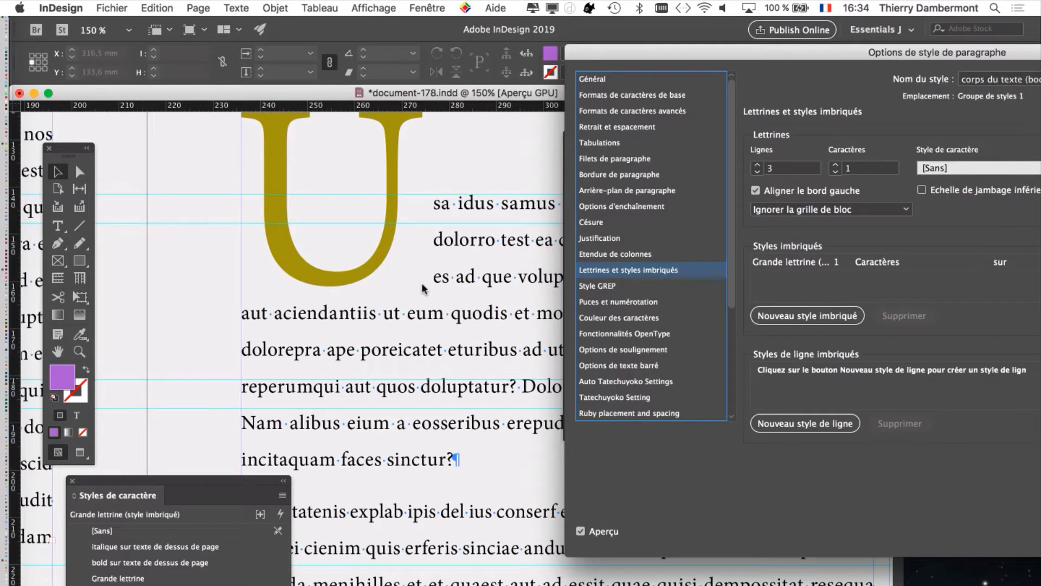
left_click(758, 172)
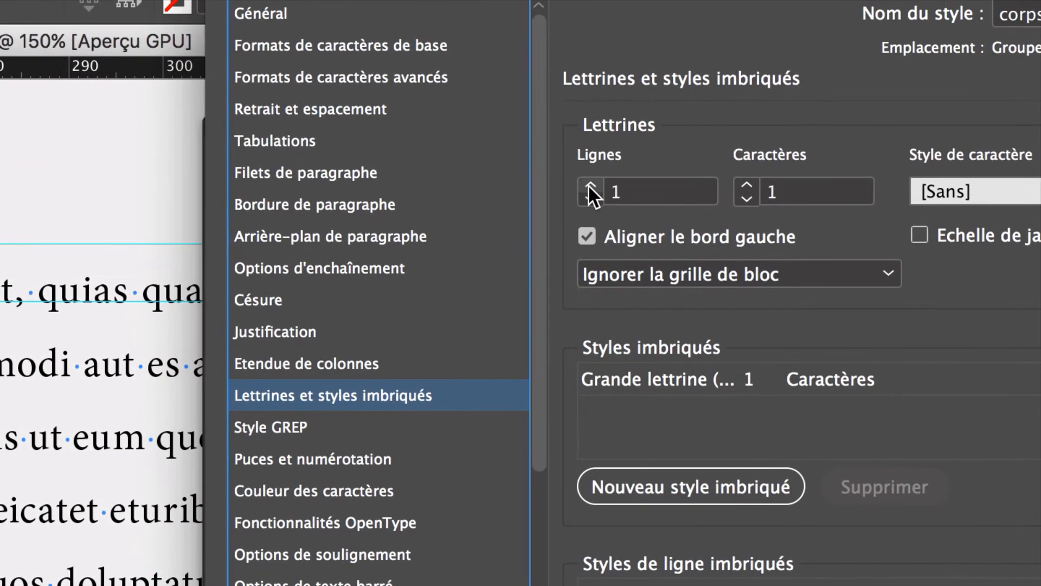
left_click(589, 186)
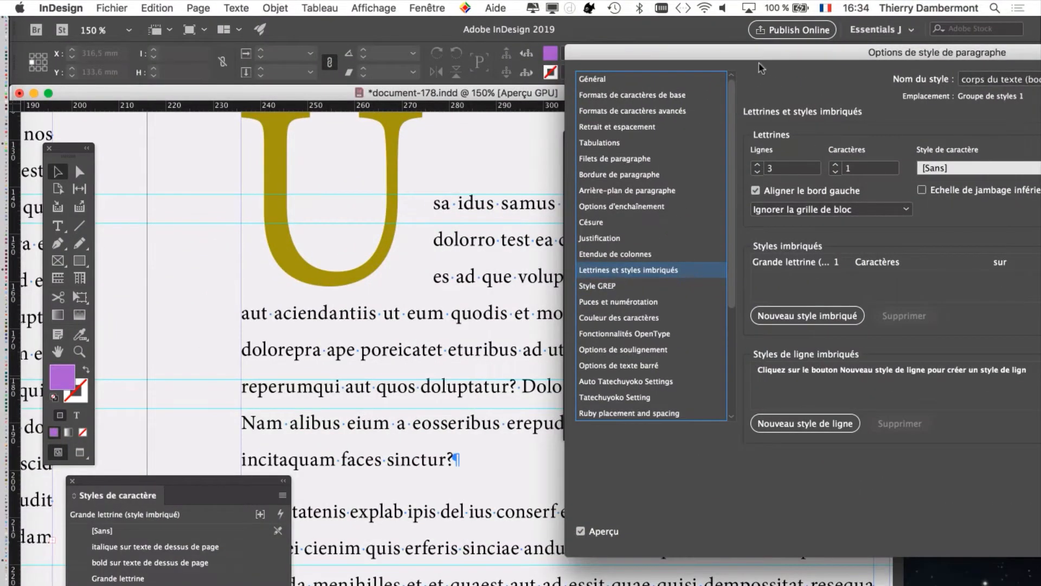
left_click_drag(764, 53, 550, 67)
left_click(908, 543)
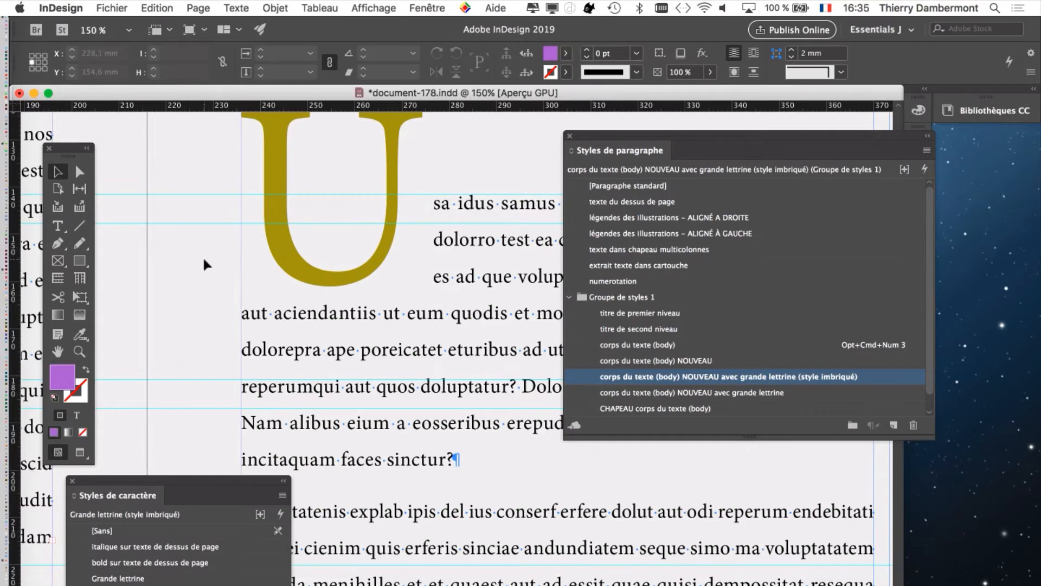
Step: Review the Lettrines et styles imbriqués settings of the nested large-initial paragraph style and close its options
scroll(203, 256, "down", 1)
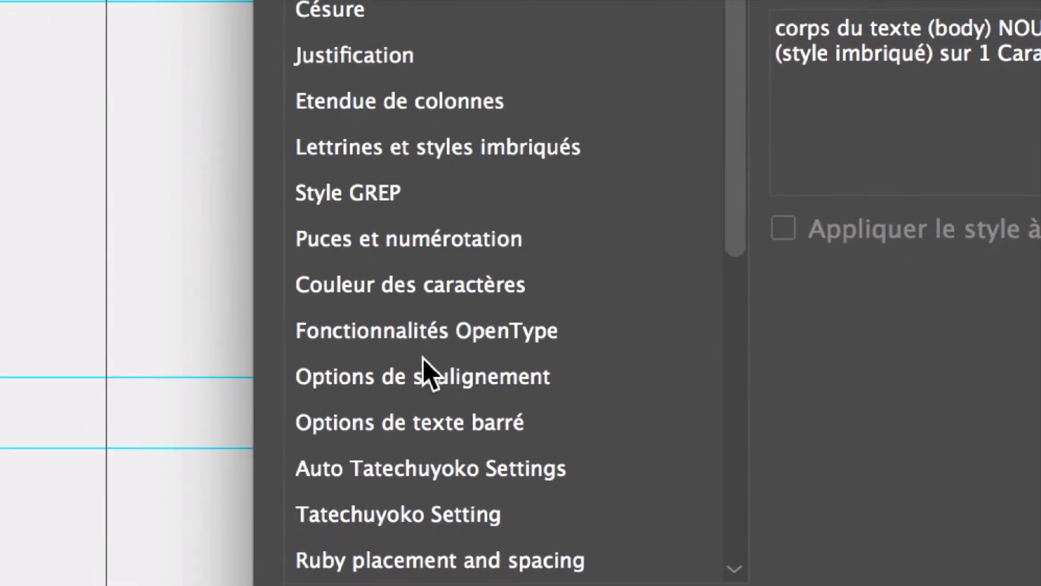
left_click(439, 147)
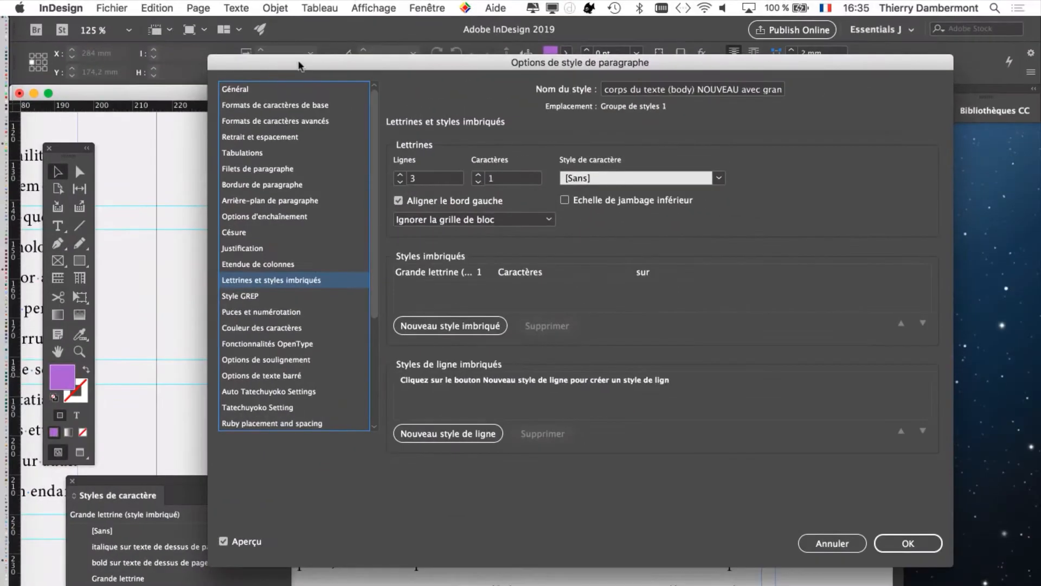
left_click_drag(319, 81, 602, 81)
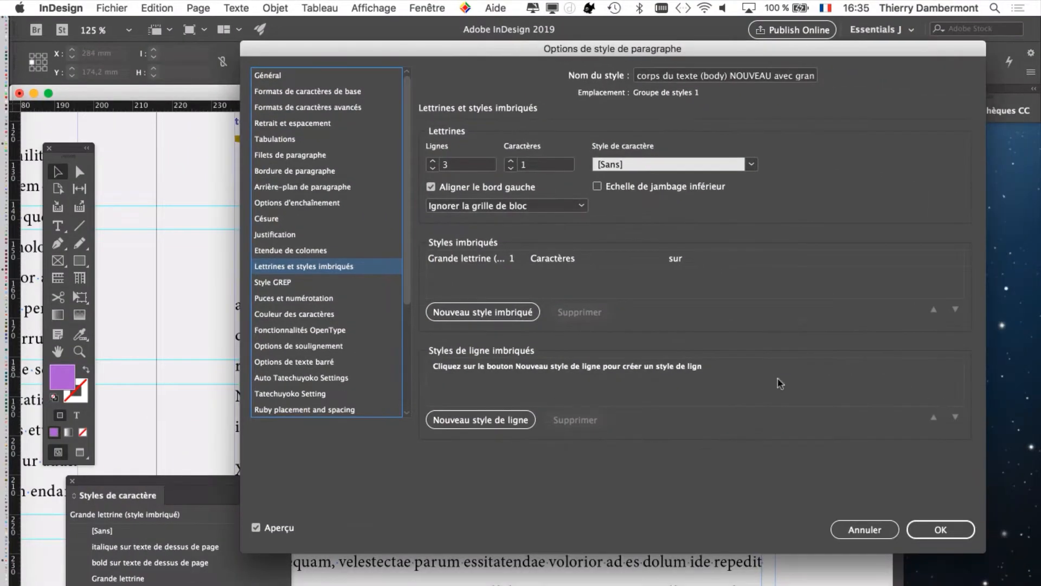
left_click(946, 532)
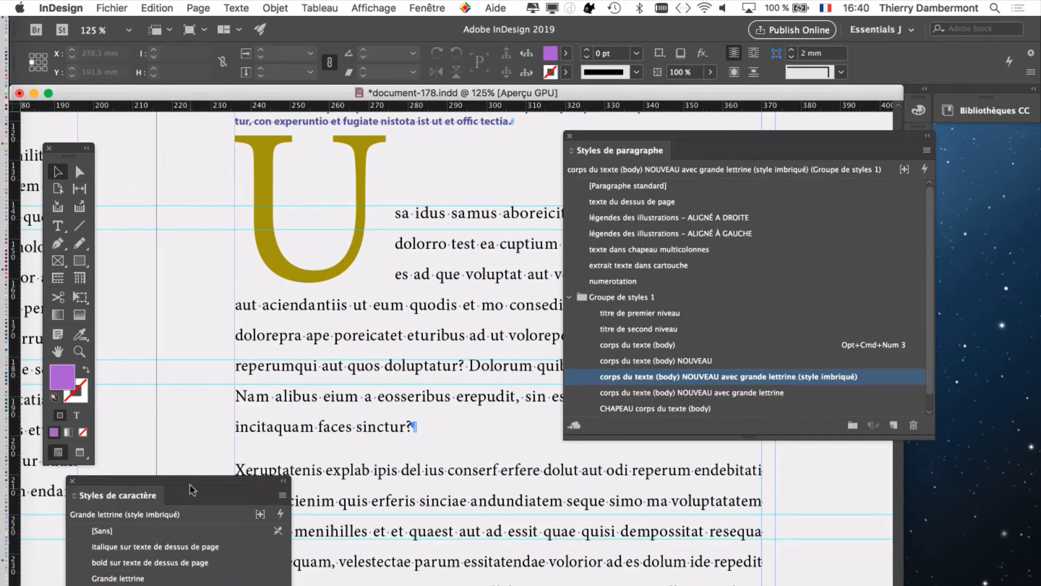
Step: Place the paragraph styles and character styles one above the other, clear of the large U
left_click_drag(189, 489, 235, 216)
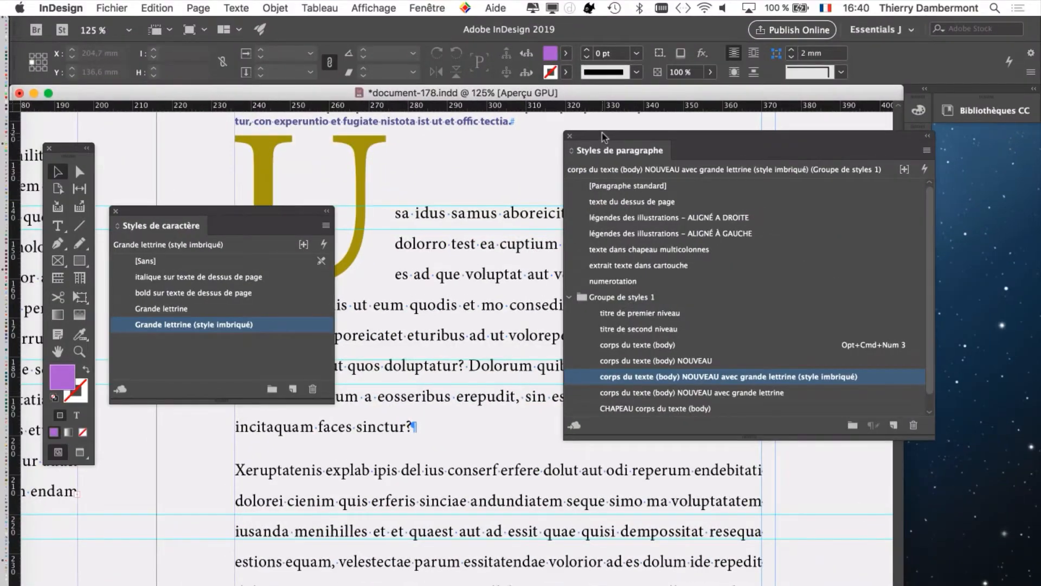
left_click_drag(602, 137, 731, 120)
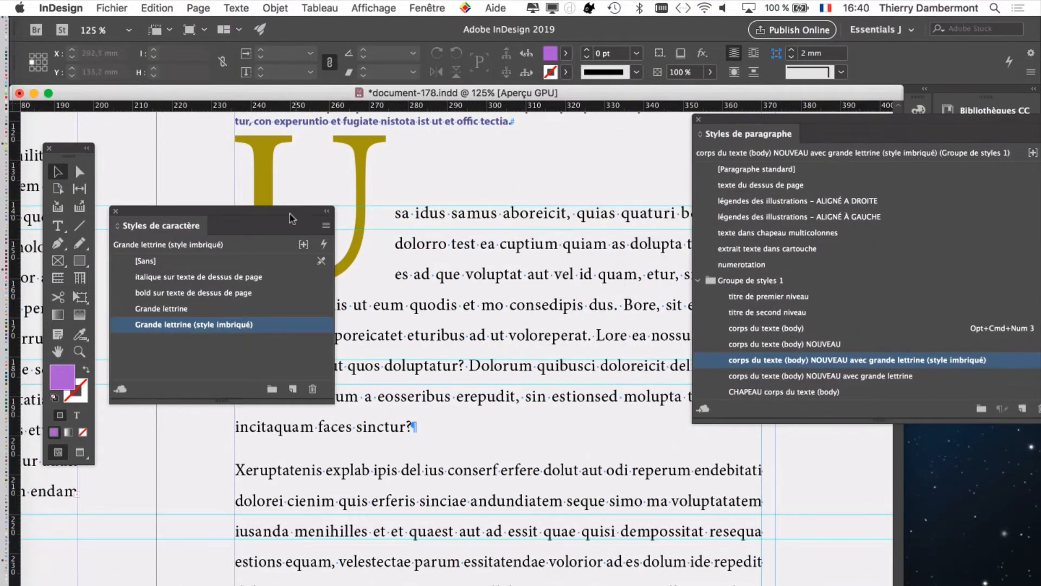
left_click_drag(289, 210, 848, 446)
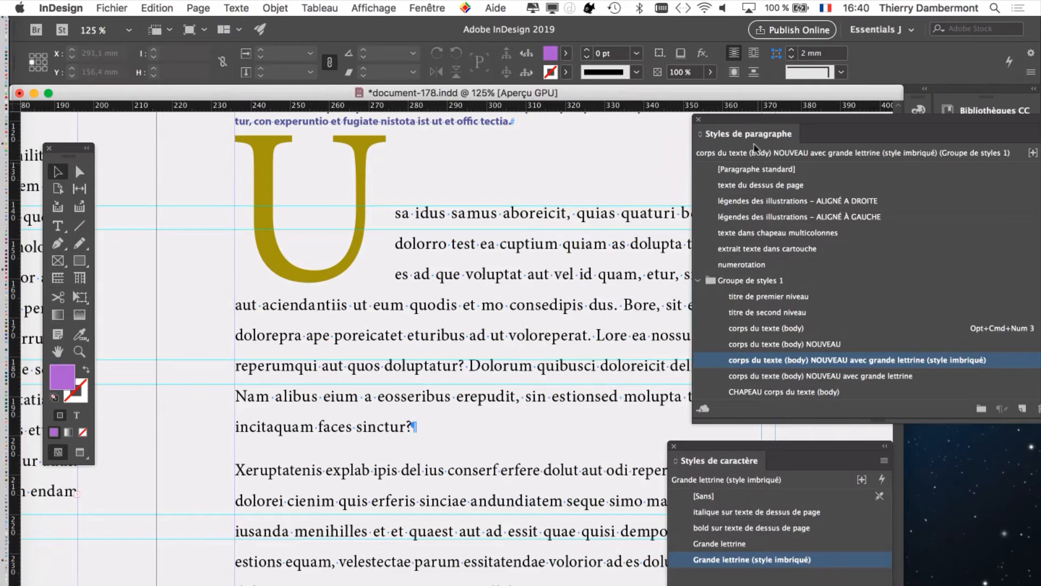
left_click_drag(773, 132, 746, 72)
left_click_drag(765, 446, 789, 388)
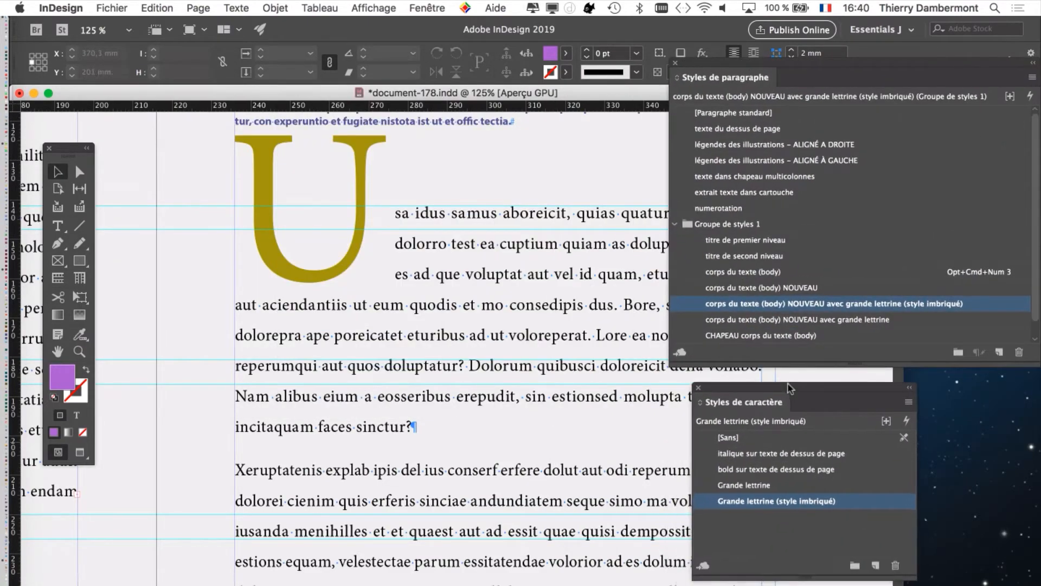
Step: Set the font size of the character style Grande lettrine (style imbriqué) to 18 pt
double_click(868, 506)
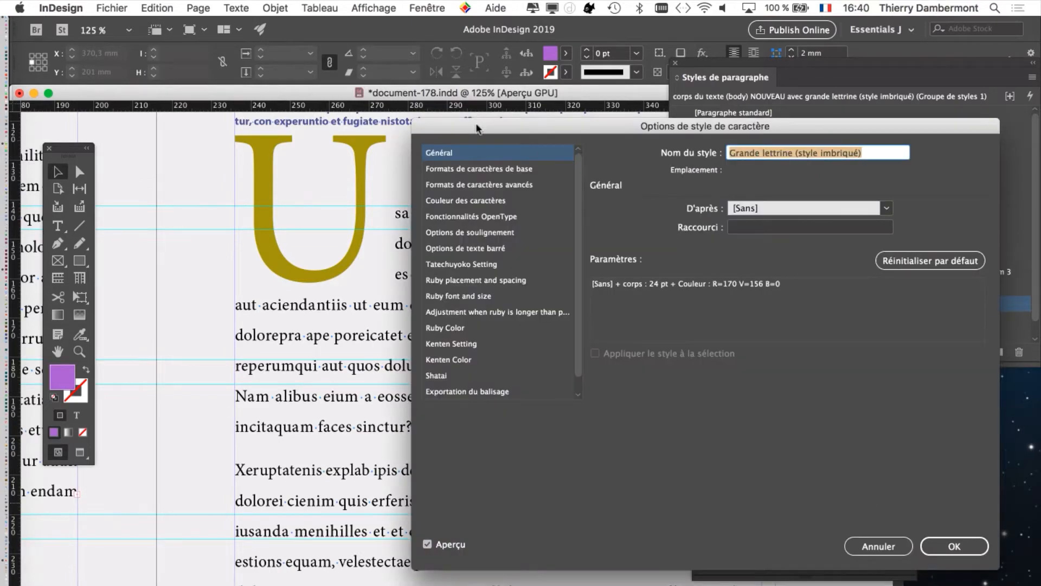
left_click_drag(476, 128, 557, 99)
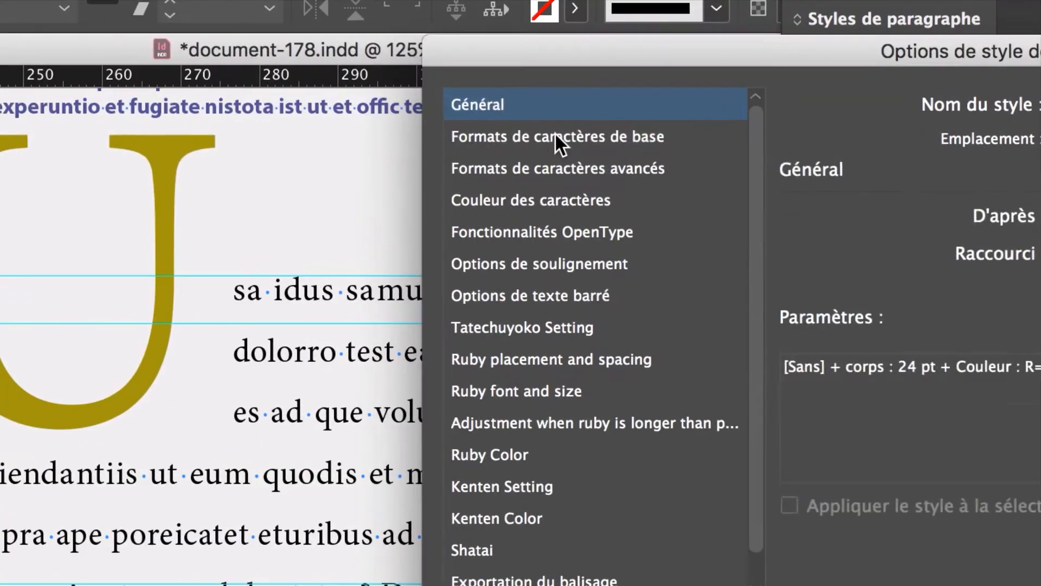
left_click(560, 138)
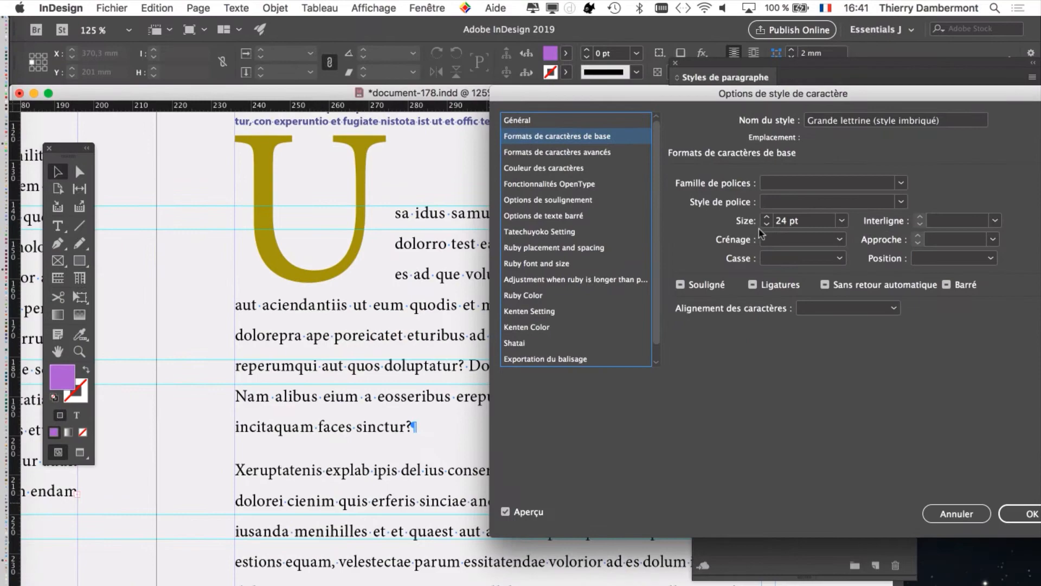
left_click(766, 224)
left_click(766, 225)
left_click(766, 225)
left_click(766, 225)
left_click(766, 225)
left_click(767, 224)
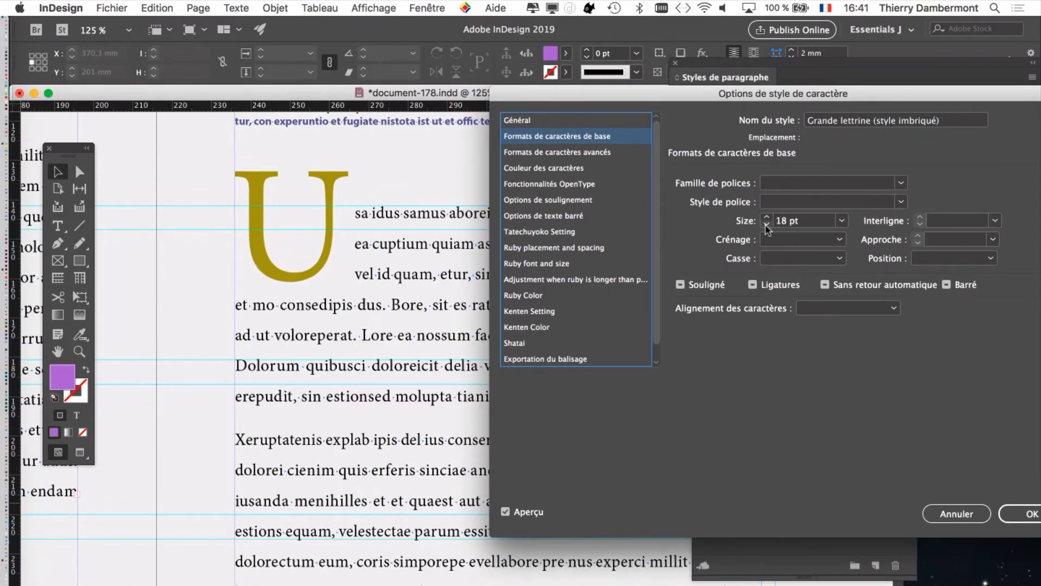
left_click(766, 224)
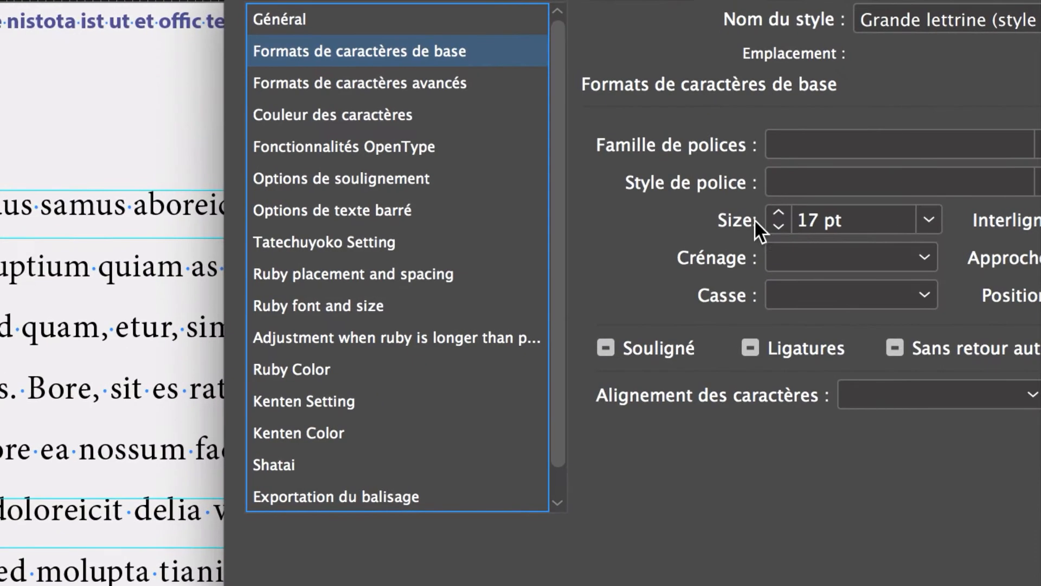
left_click(766, 225)
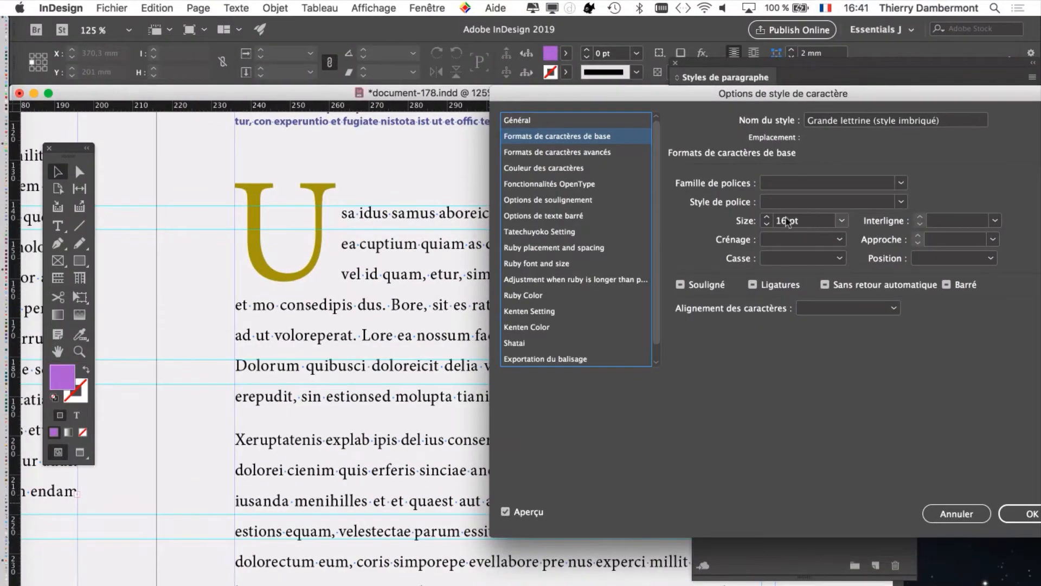
left_click(766, 217)
left_click(766, 218)
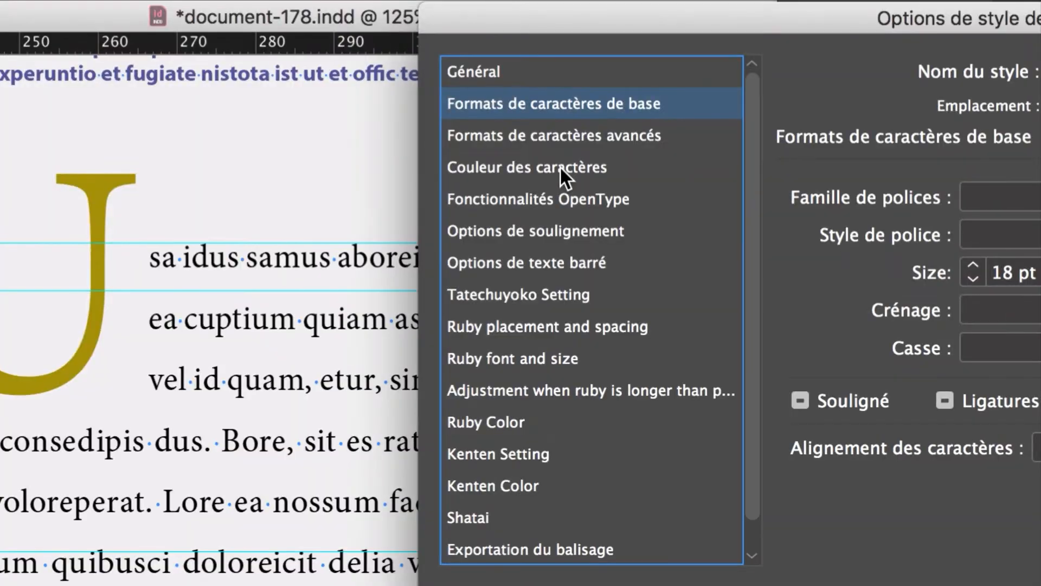
Step: Try the swatch R=35 V=64 B=87 as the character colour of the style Grande lettrine (style imbriqué)
left_click(561, 169)
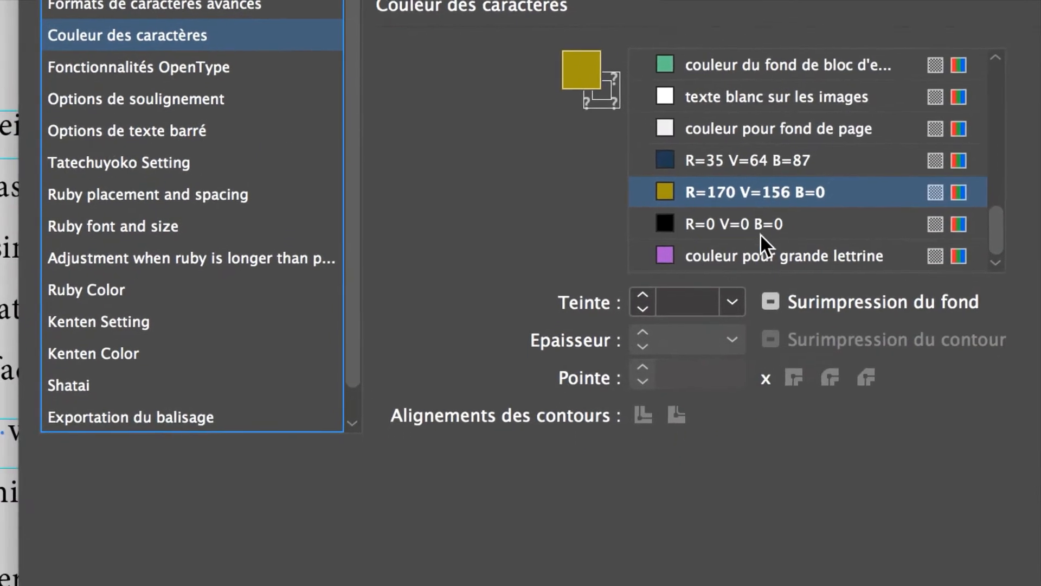
left_click(1025, 387)
left_click(752, 223)
left_click(751, 154)
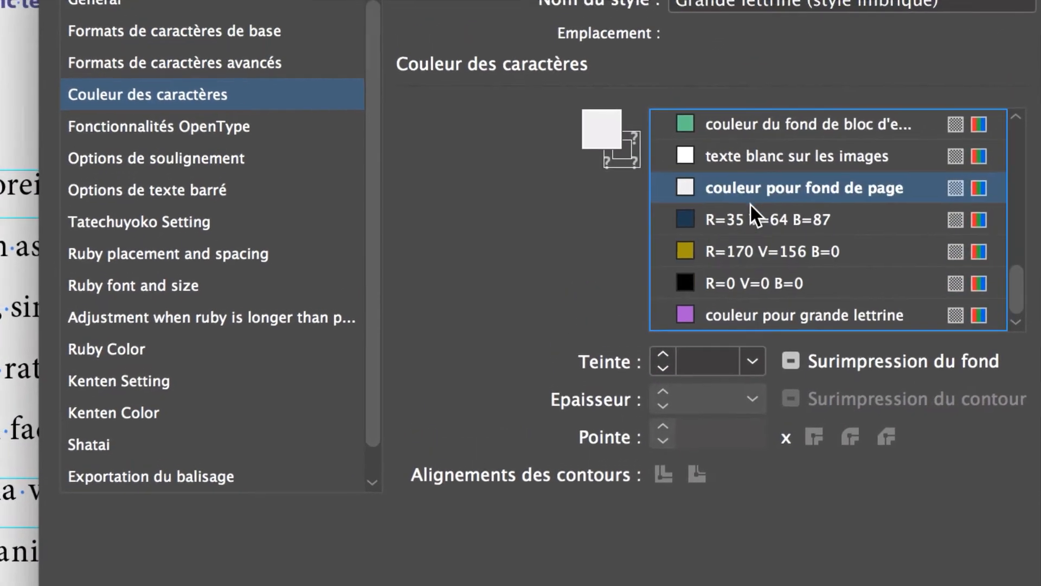
left_click(748, 182)
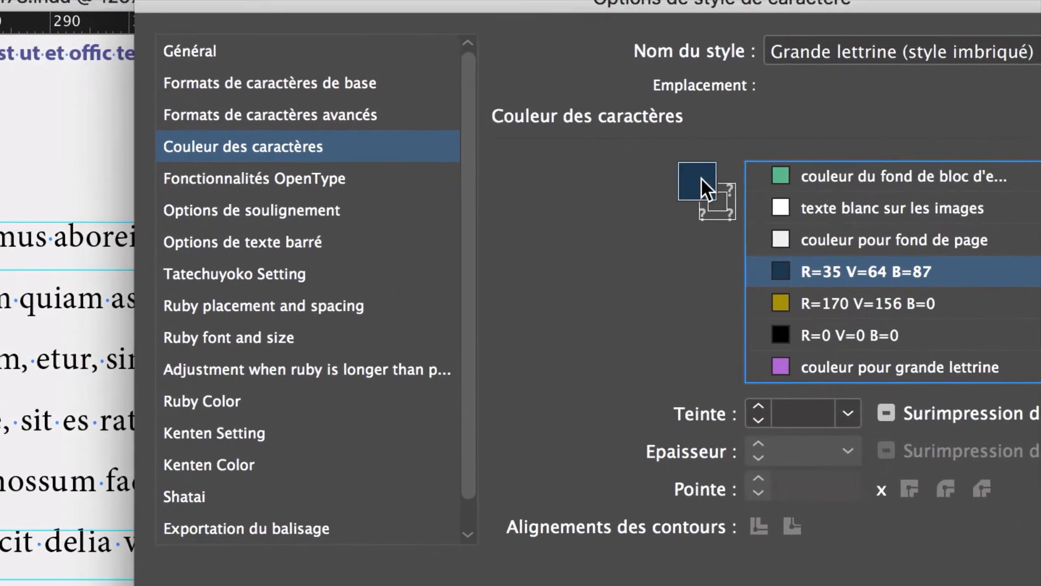
Step: Create a new RVB swatch with Rouge 60, Vert 209 and Bleu 48 from the style's fill colour
double_click(959, 204)
left_click(468, 205)
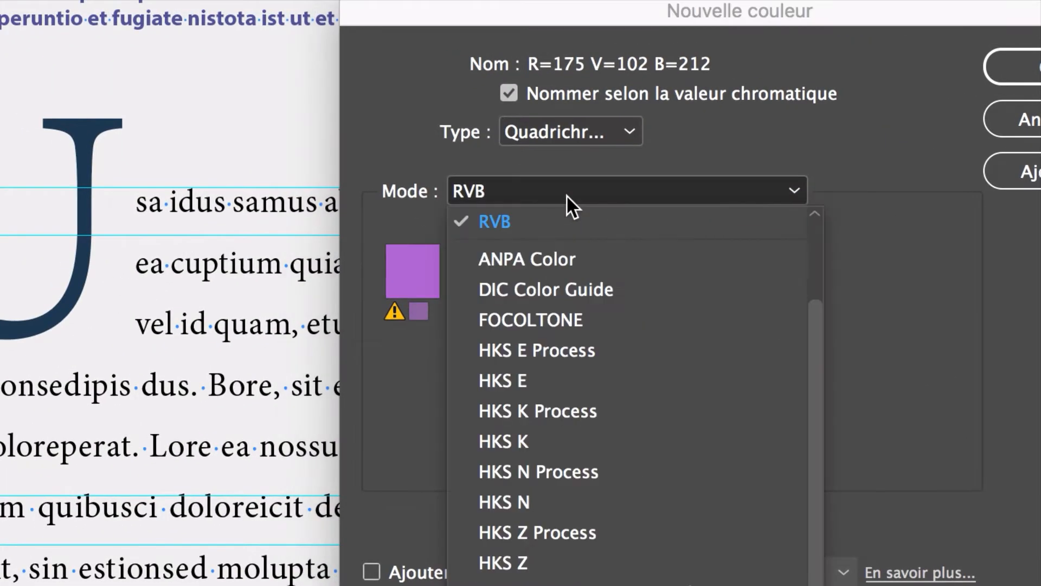
left_click(461, 220)
left_click_drag(604, 286, 677, 287)
left_click(569, 315)
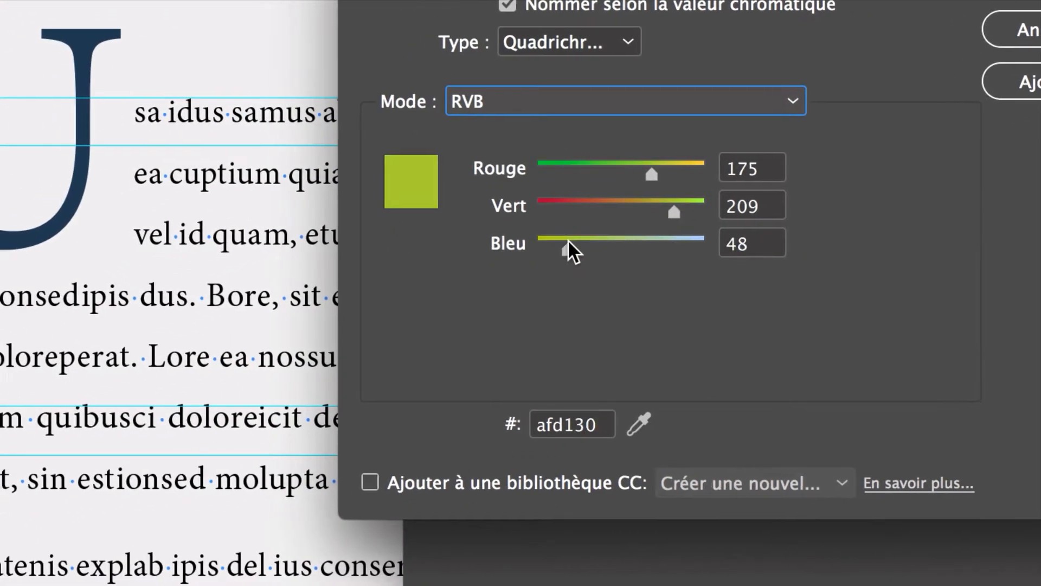
left_click(573, 166)
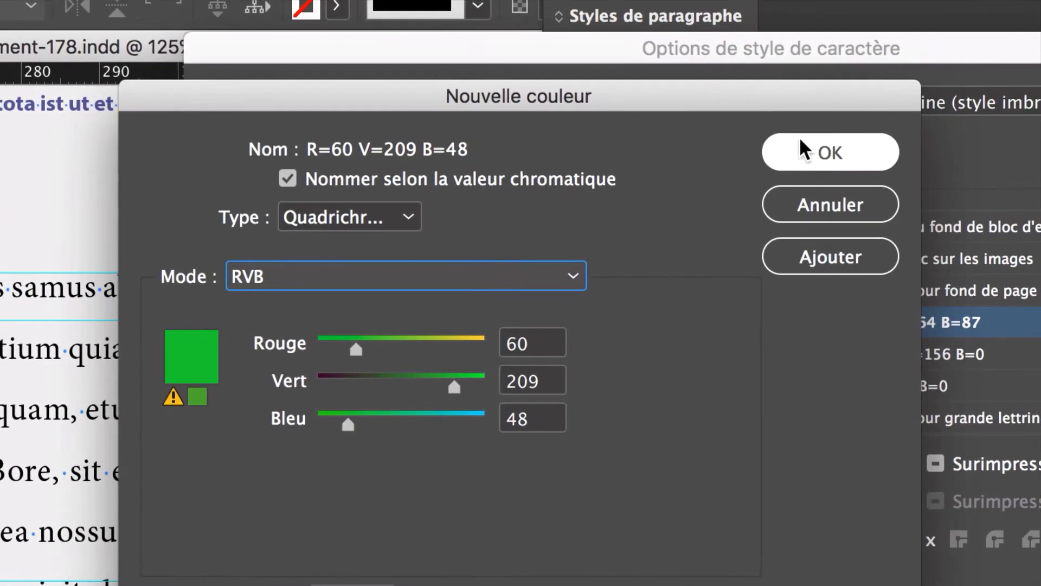
left_click(802, 142)
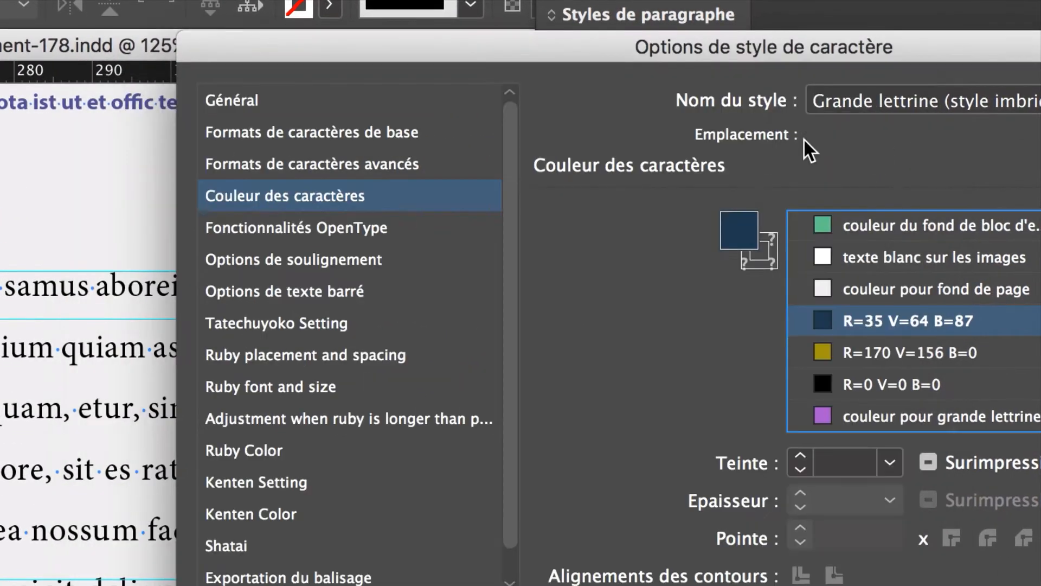
Step: Apply the R=60 V=209 B=48 swatch to the fill of Grande lettrine (style imbriqué) and confirm the style options
left_click(838, 249)
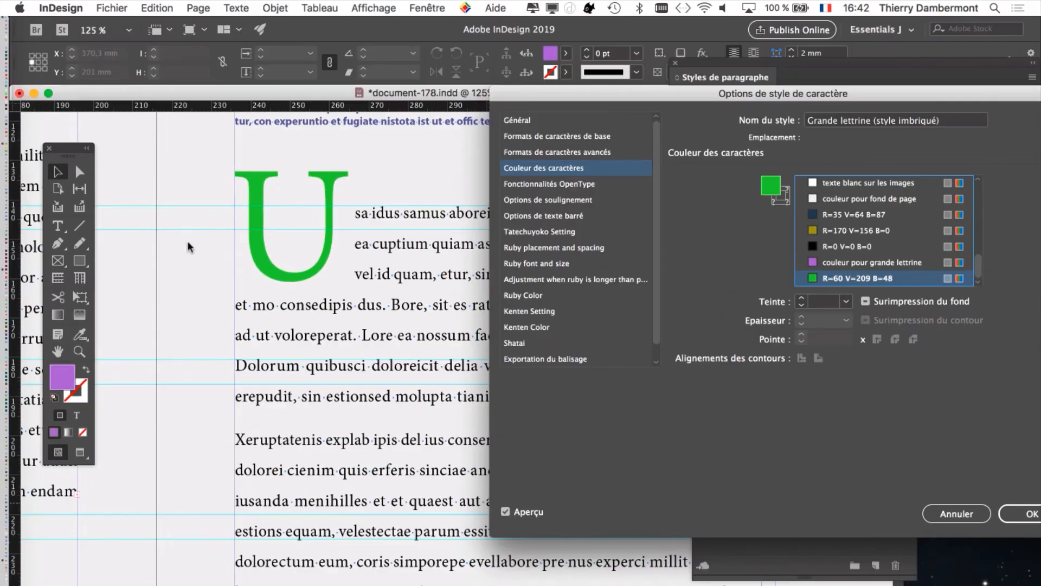
left_click_drag(631, 103, 541, 46)
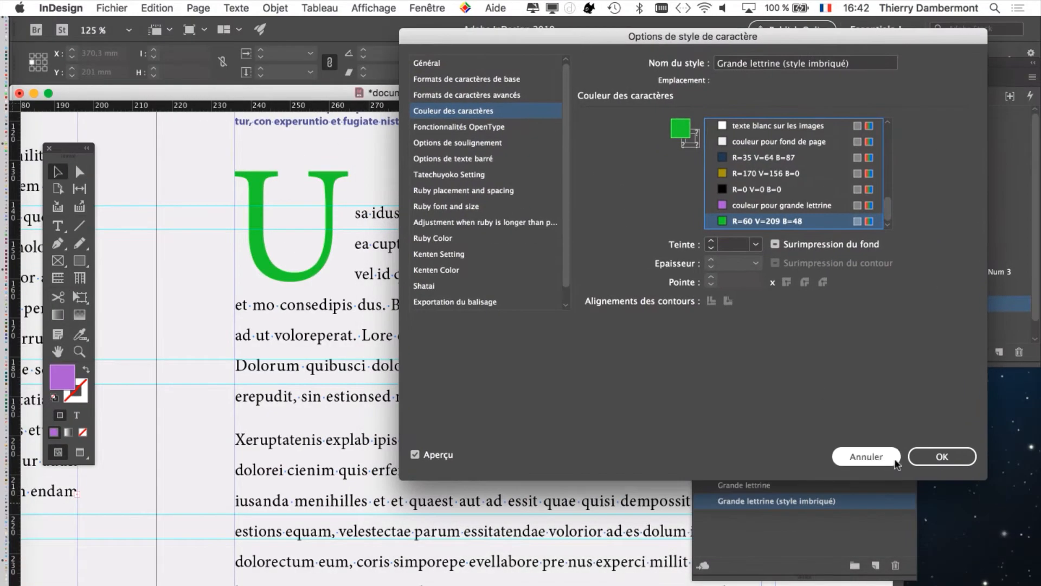
left_click(934, 457)
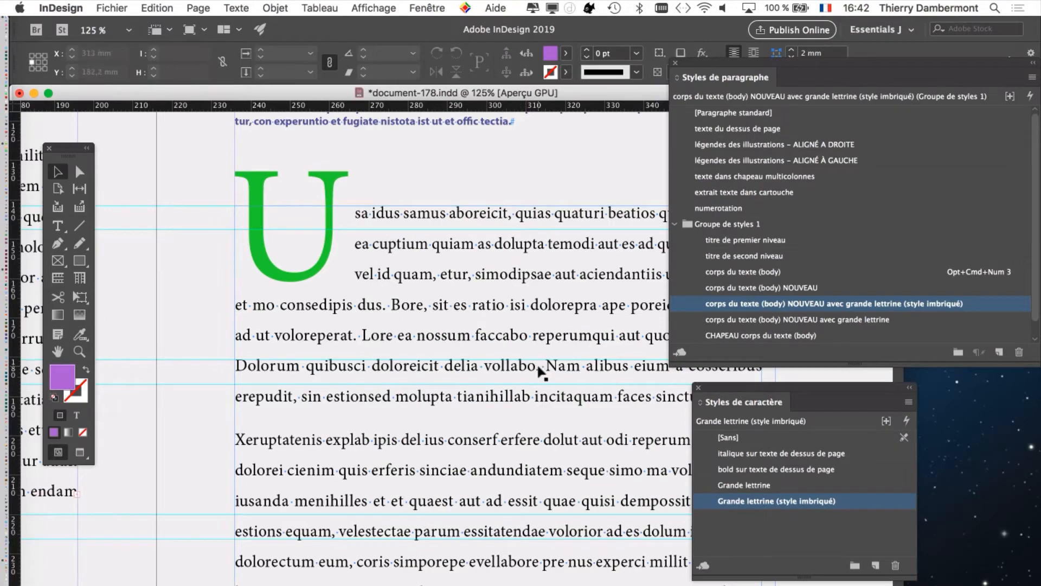
Step: Save the document as a new version named document-179.indd
left_click(115, 8)
left_click(116, 120)
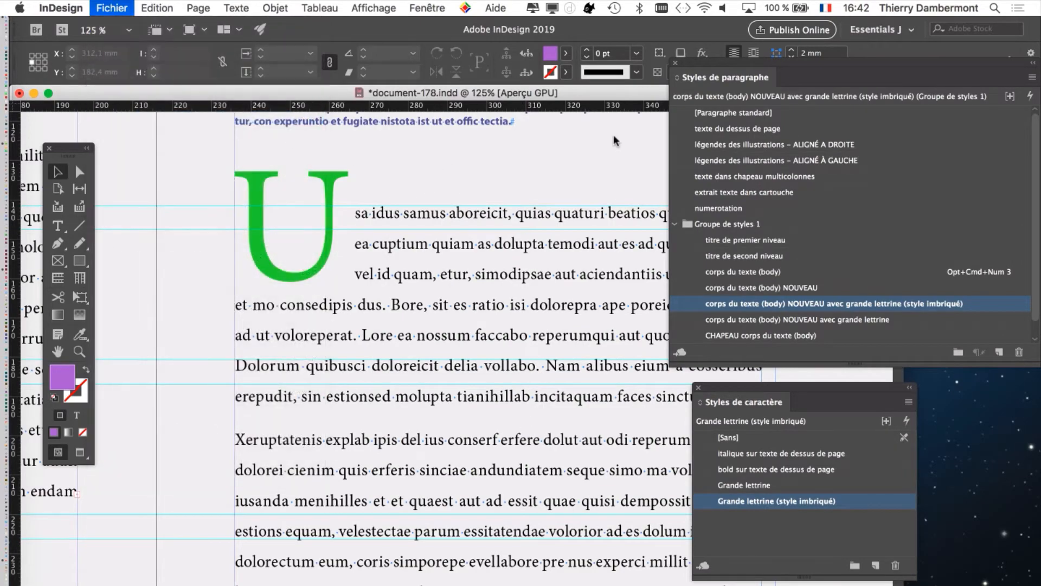
left_click(513, 65)
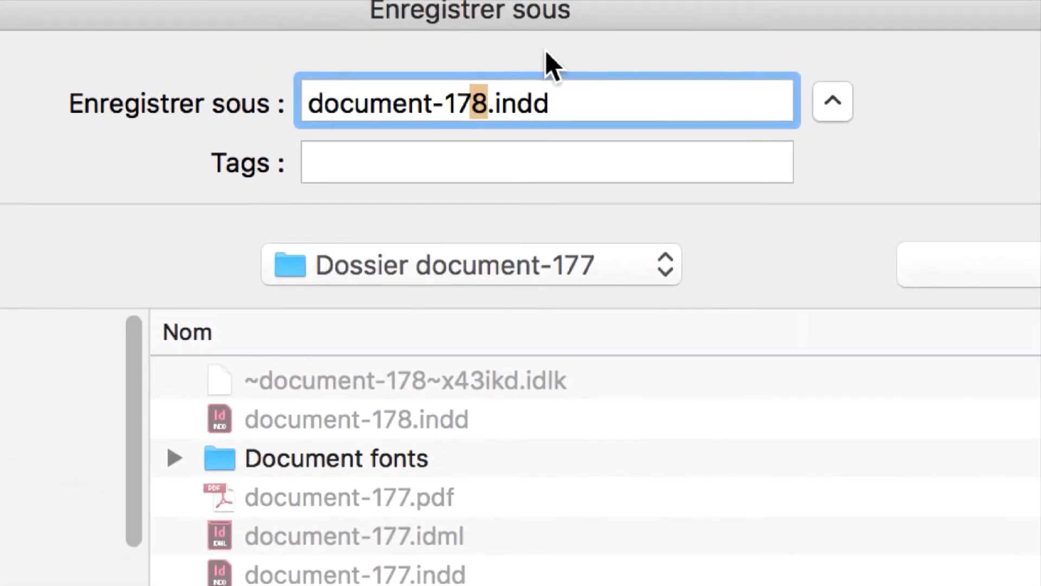
type("9")
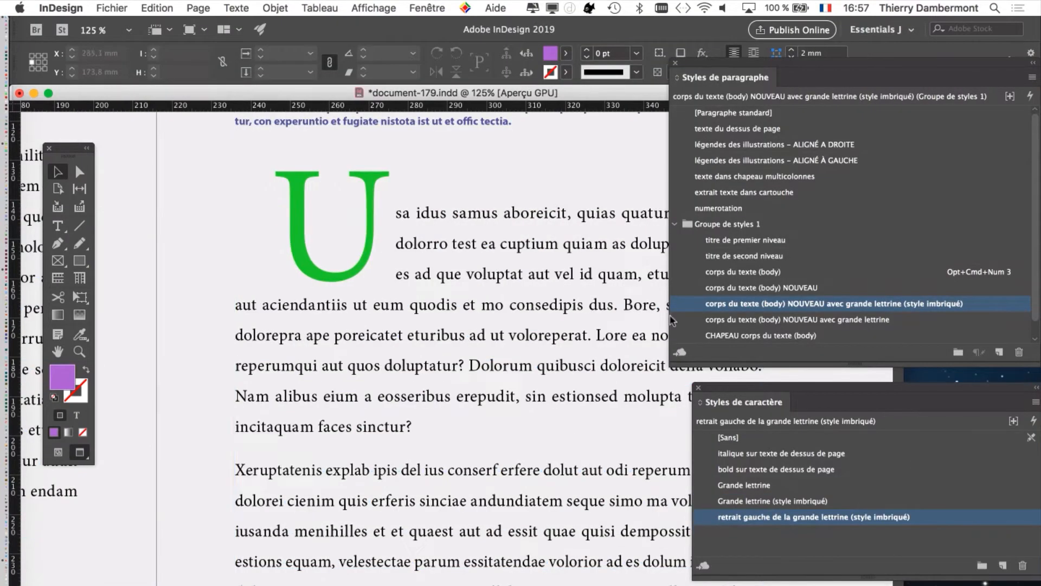
Step: Set Approche to -100 in the basic character formats of the style retrait gauche de la grande lettrine (style imbriqué)
left_click(187, 327)
left_click_drag(759, 386, 508, 247)
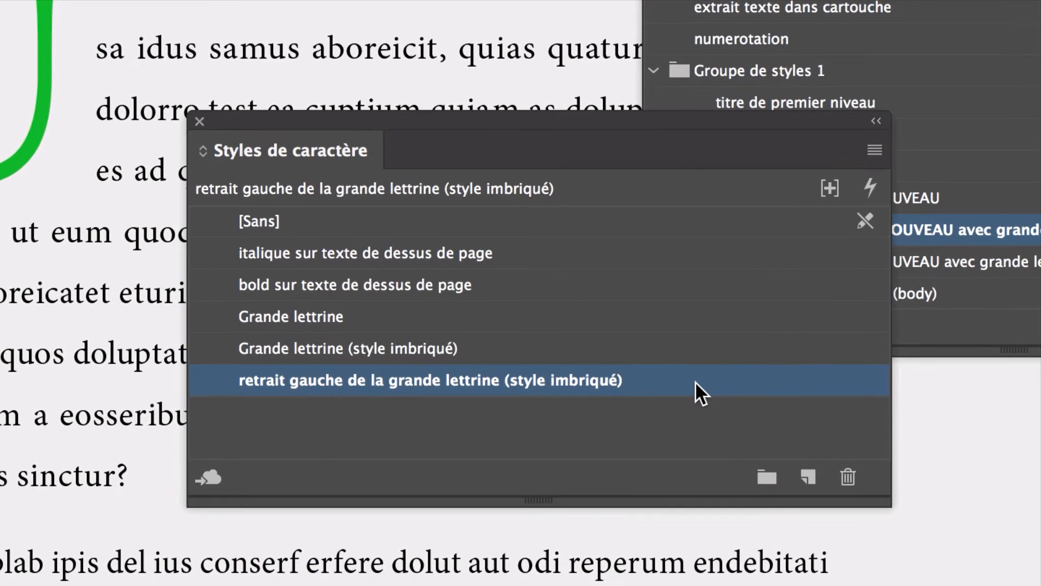
double_click(696, 381)
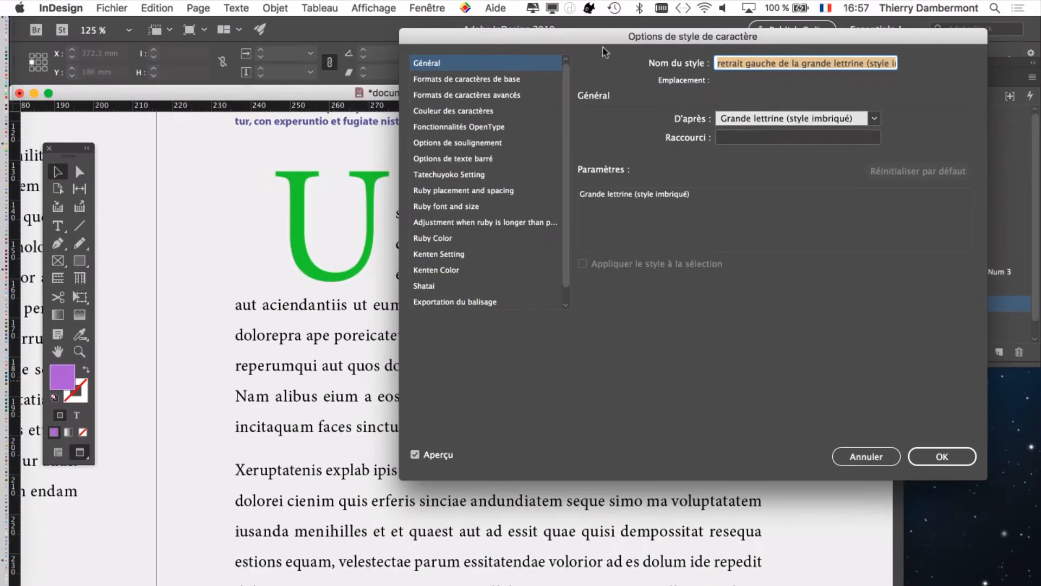
left_click_drag(535, 34, 564, 90)
left_click(507, 140)
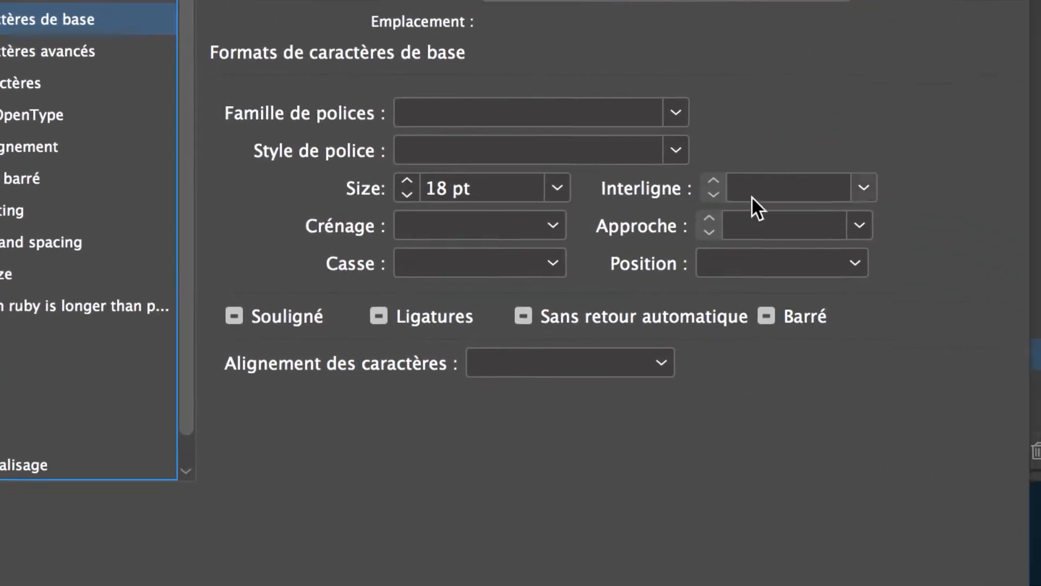
left_click(859, 225)
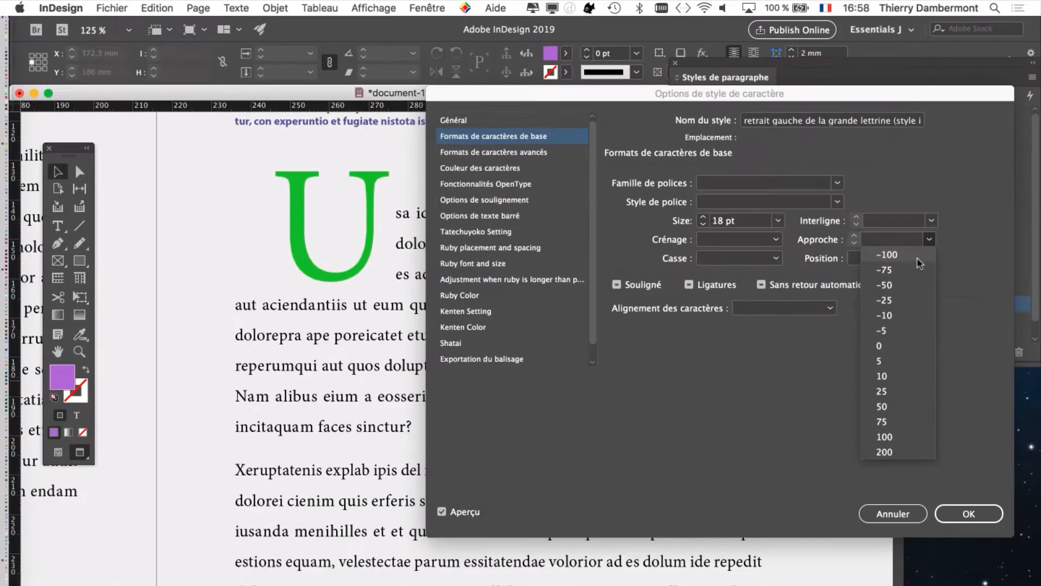
left_click(917, 258)
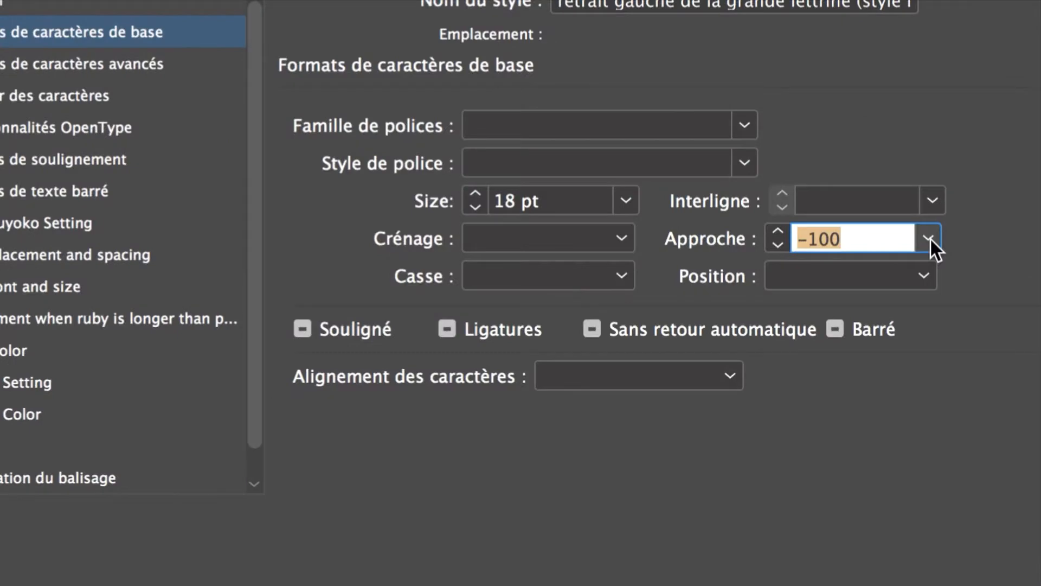
Step: Try Approche values of -300 and -500 for the character style retrait gauche de la grande lettrine (style imbriqué)
left_click(928, 239)
left_click(825, 226)
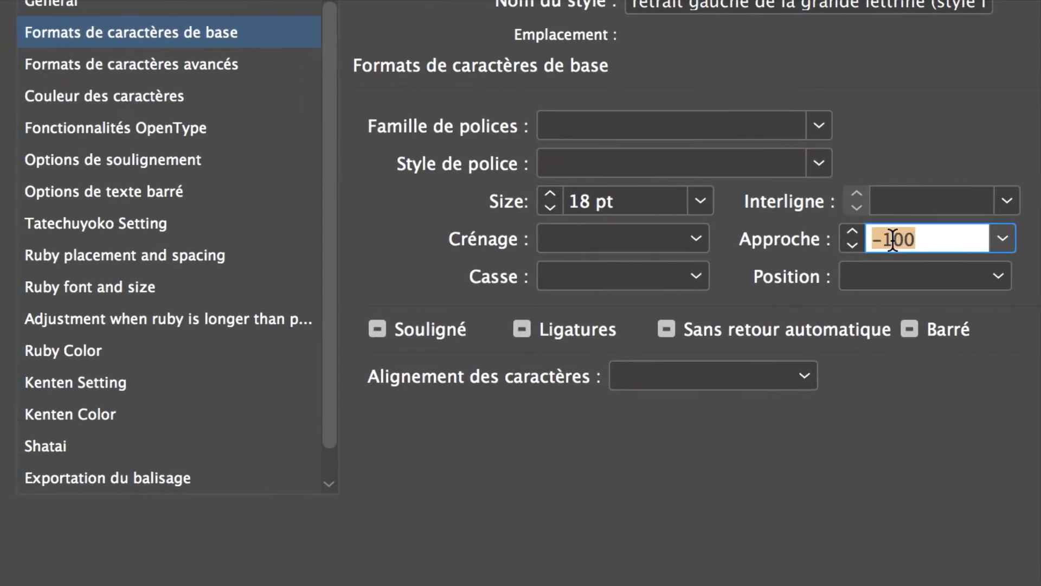
left_click_drag(811, 226, 844, 228)
type("300")
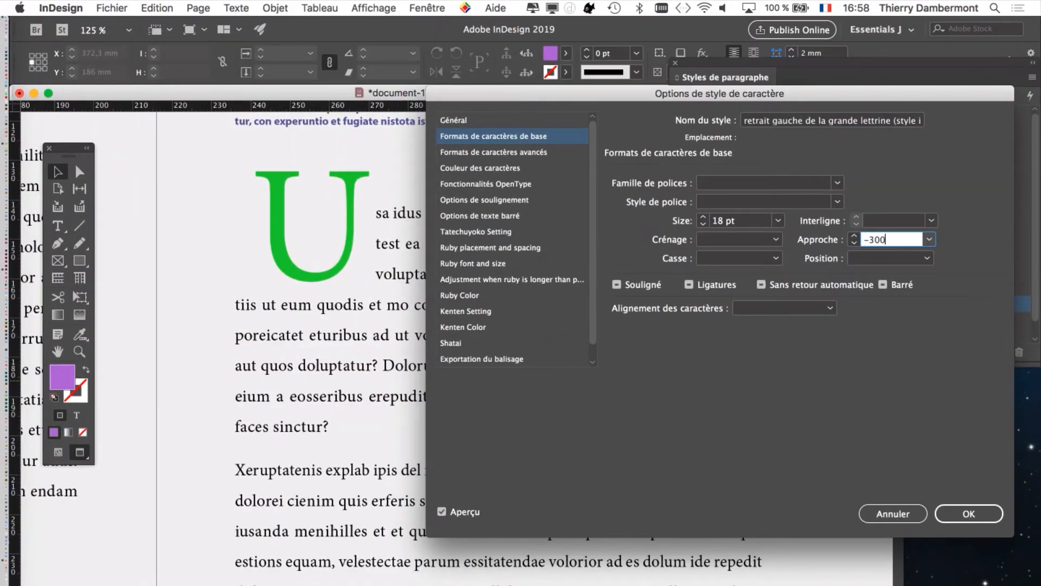
key("Tab")
left_click_drag(868, 239, 874, 240)
type("5")
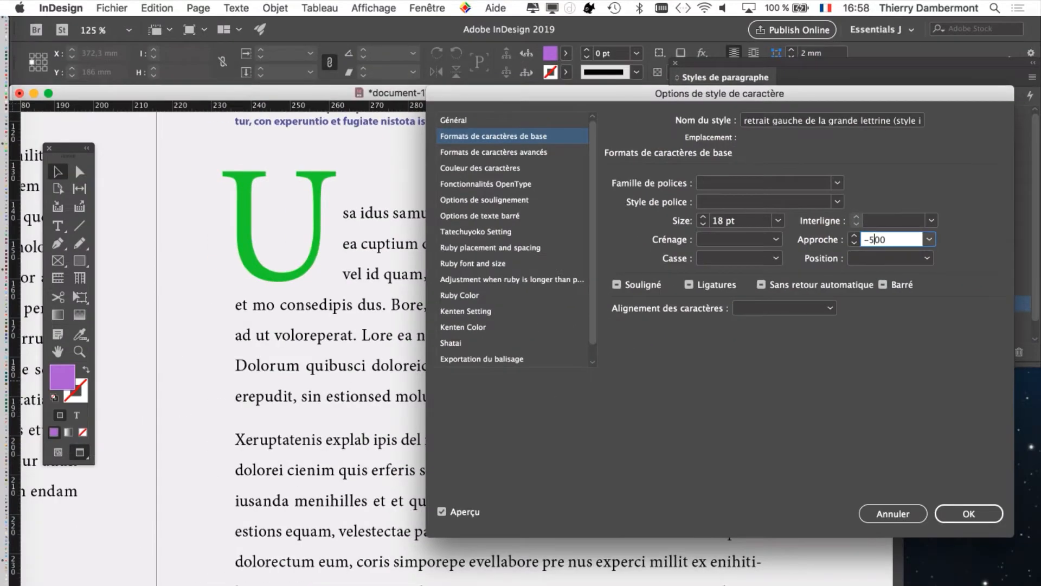
key("Tab")
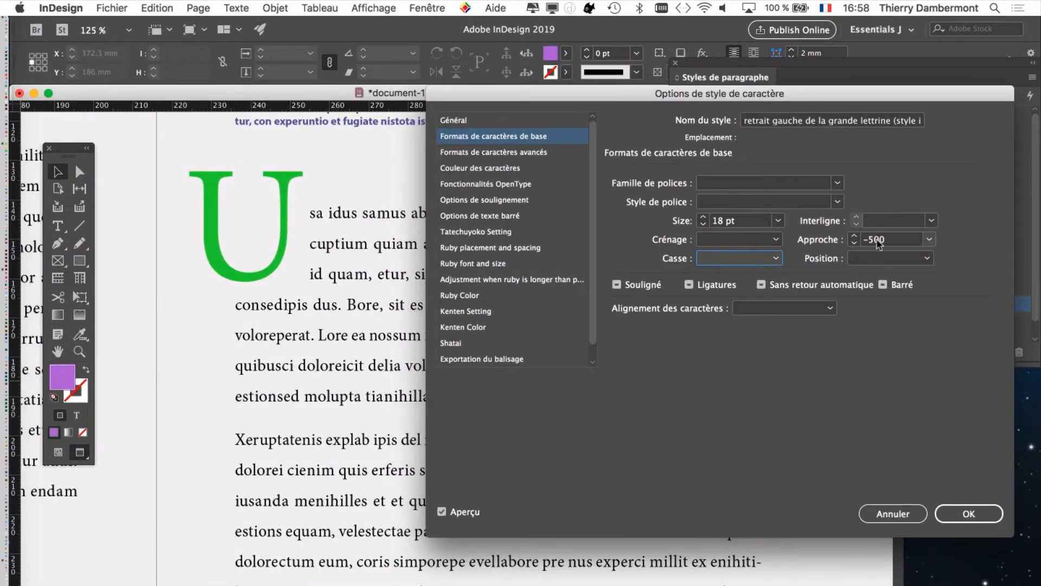
Step: Set the character style's Approche to -600 and confirm its options
left_click_drag(867, 240, 870, 242)
type("6")
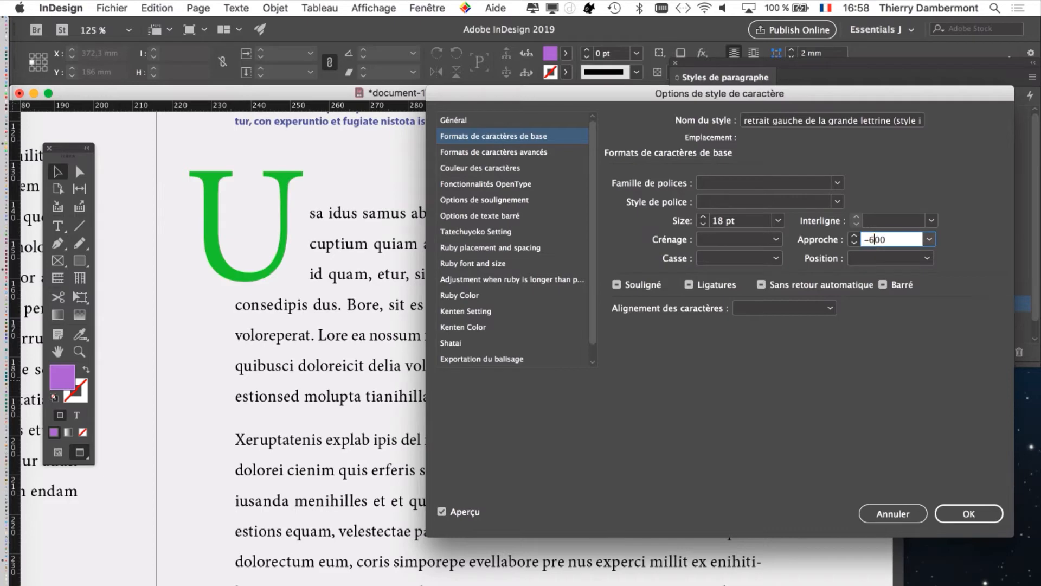
key("Tab")
left_click(997, 521)
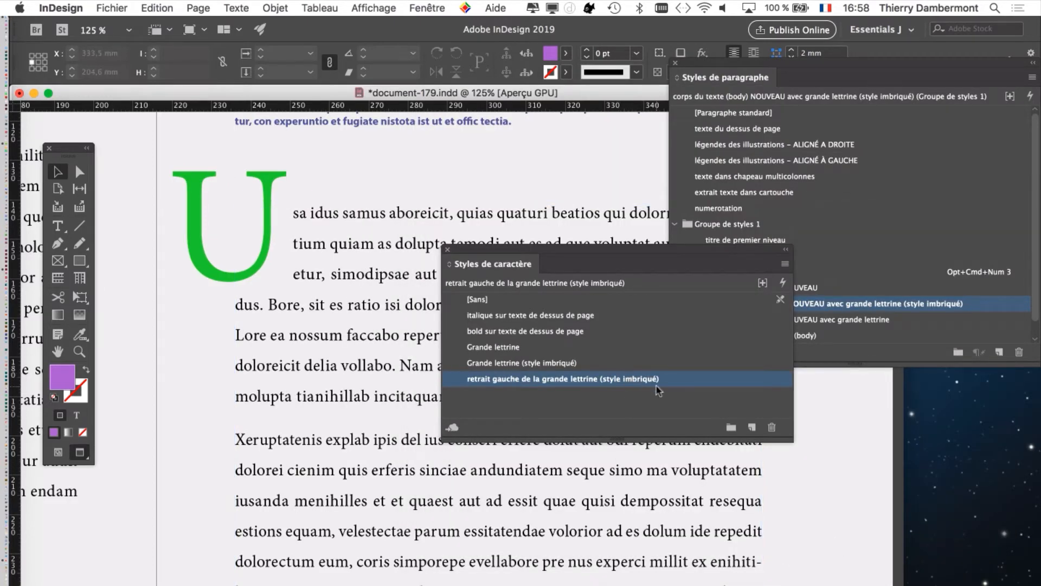
Step: Try an Approche of -10000 in retrait gauche de la grande lettrine (style imbriqué) and close its options
double_click(695, 379)
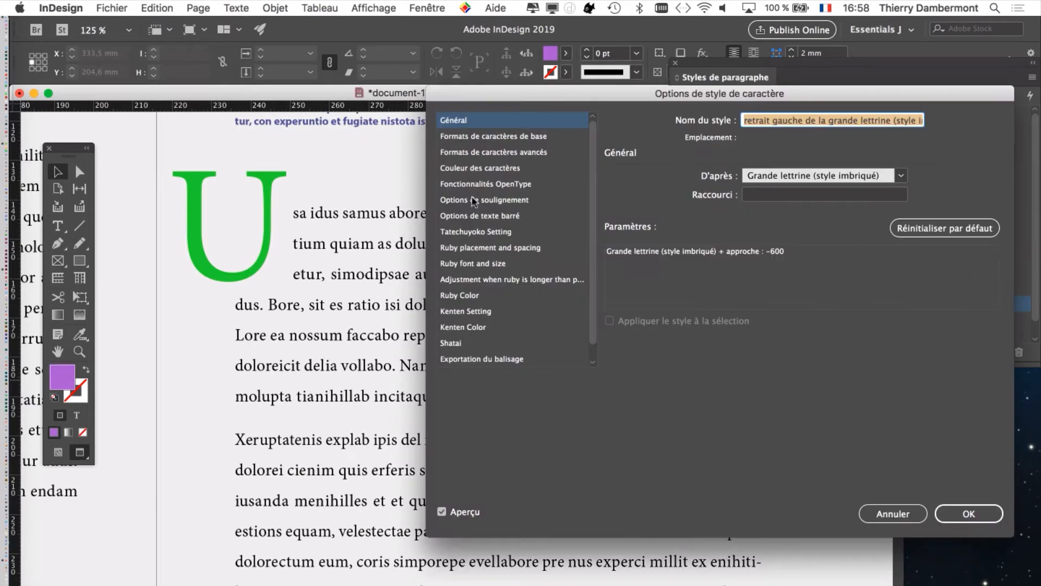
left_click(551, 139)
left_click(871, 239)
left_click_drag(870, 239, 897, 247)
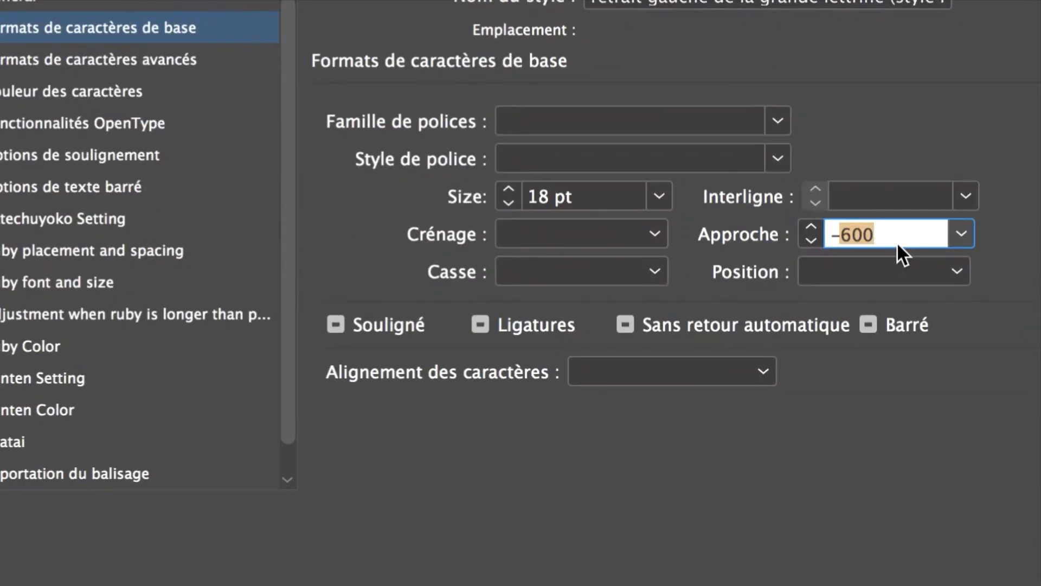
type("1000")
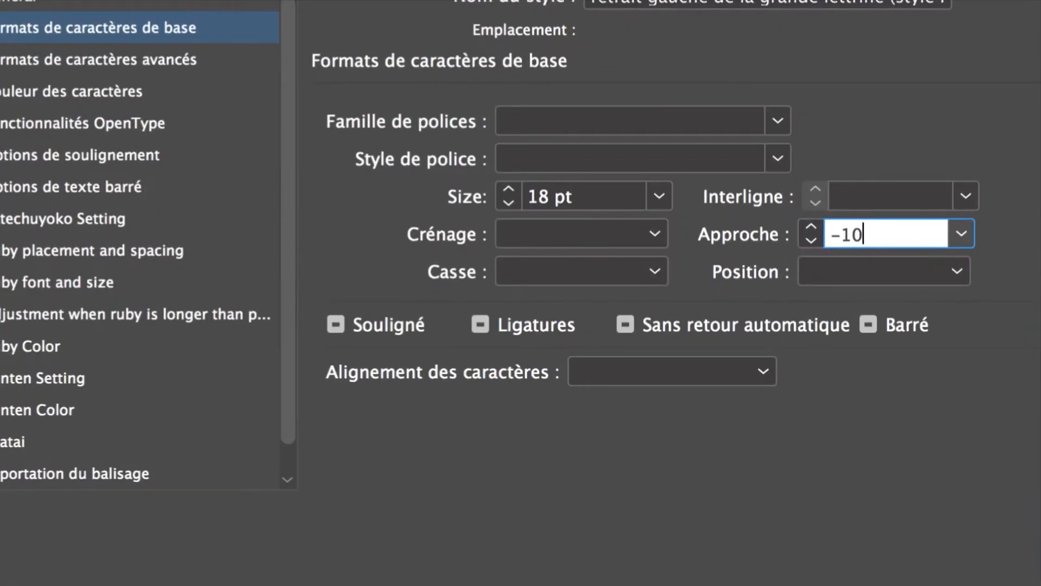
type("0")
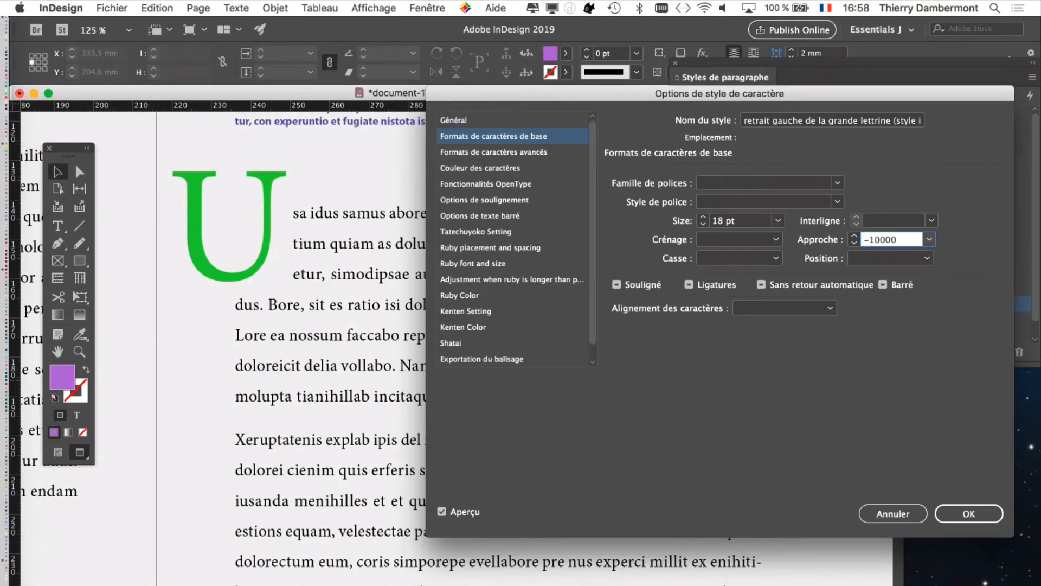
key("Tab")
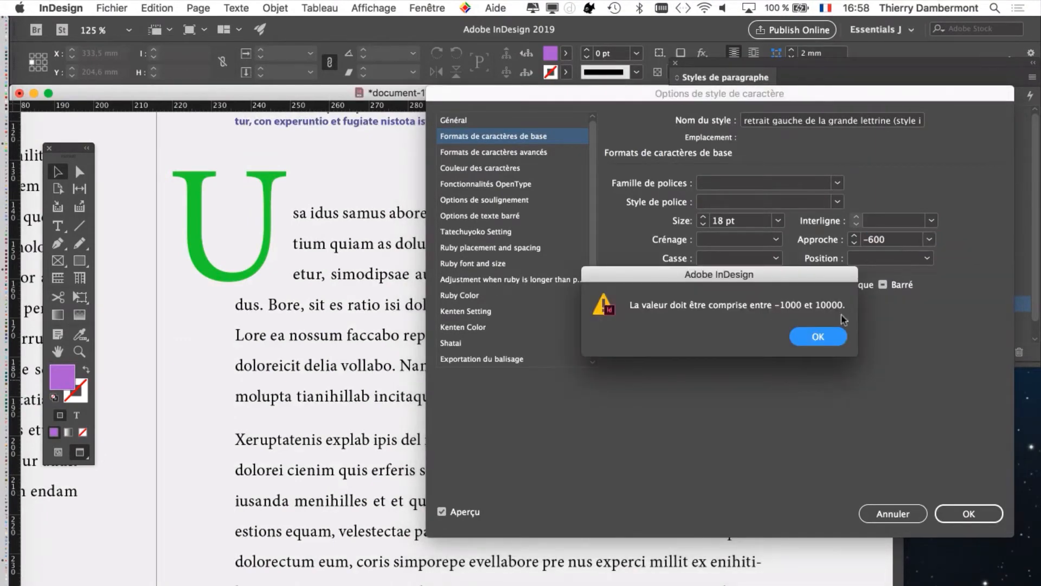
left_click(820, 336)
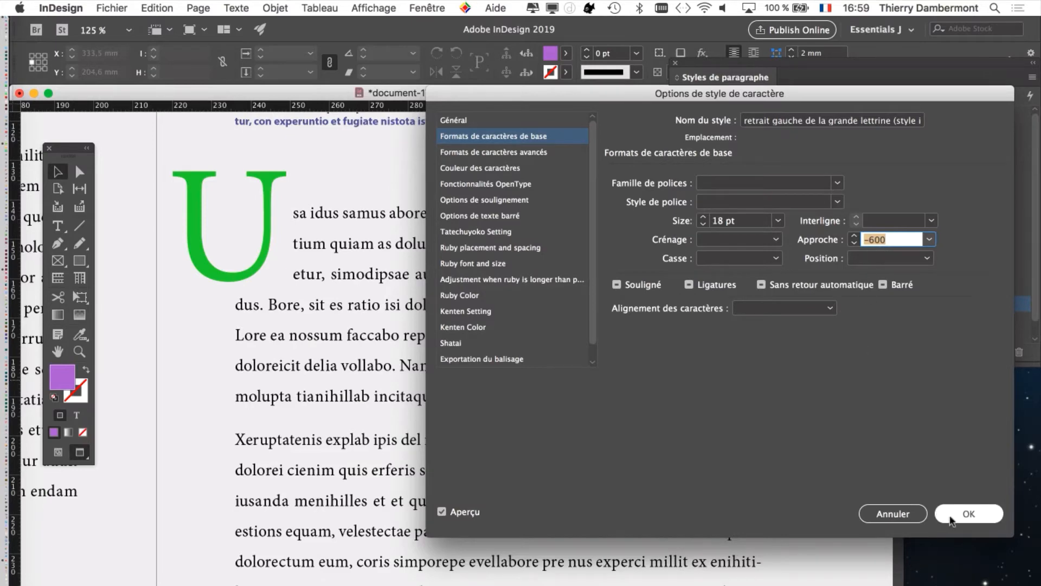
left_click(968, 513)
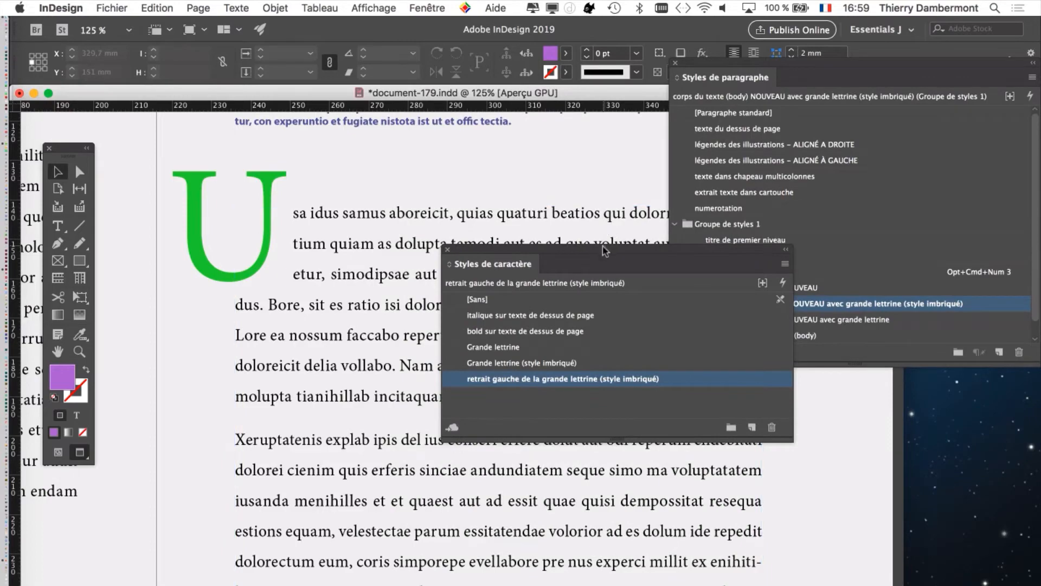
Step: Delete the character style retrait gauche de la grande lettrine (style imbriqué), replacing it with [Sans] and keeping Conserver la mise en forme enabled
left_click_drag(854, 250, 542, 165)
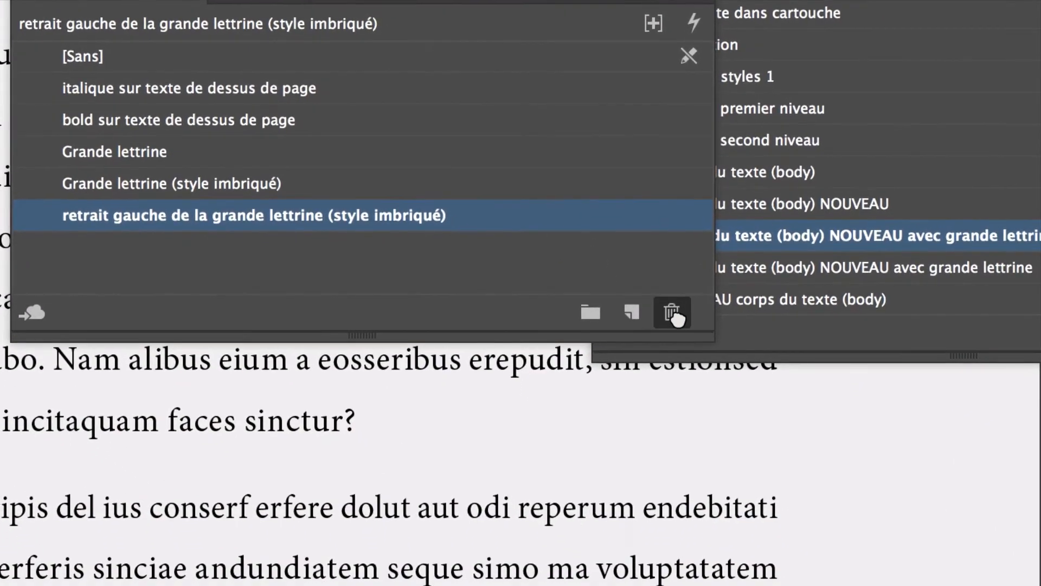
left_click(801, 376)
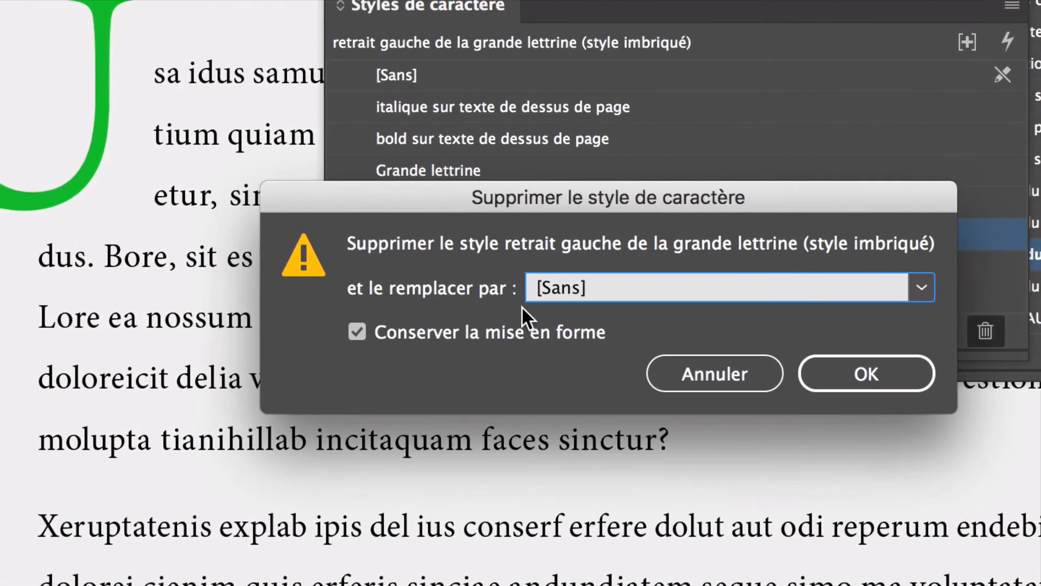
key("alt")
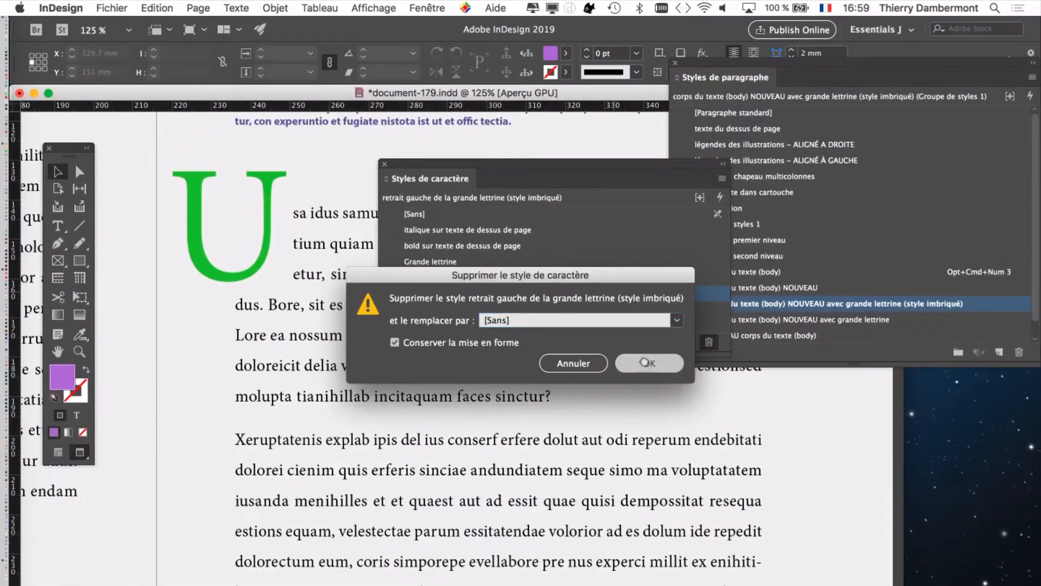
left_click(828, 372)
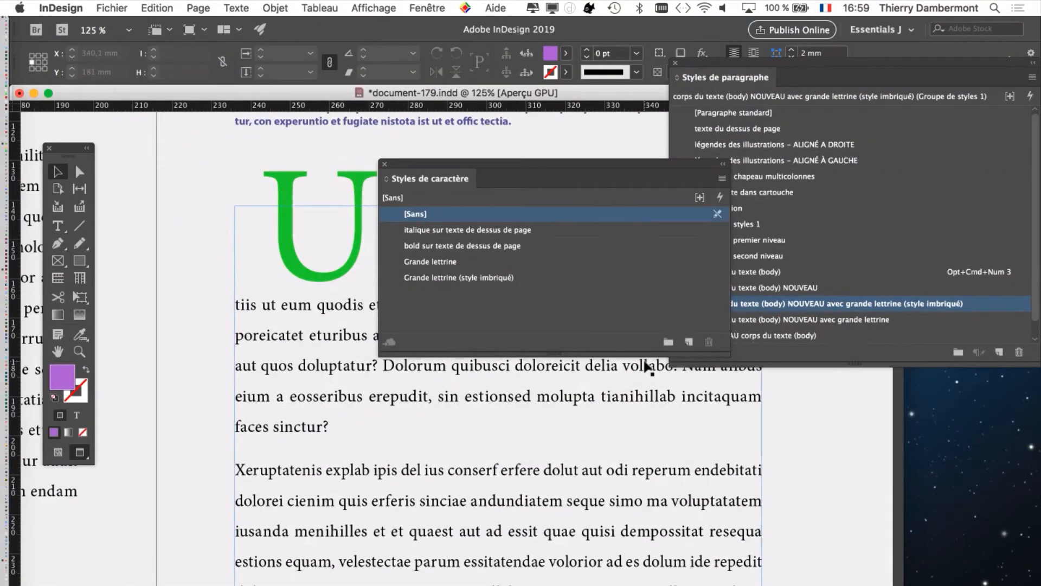
Step: Remove the [Sans] nested style from corps du texte (body) NOUVEAU avec grande lettrine (style imbriqué) and confirm the paragraph style options
left_click(384, 164)
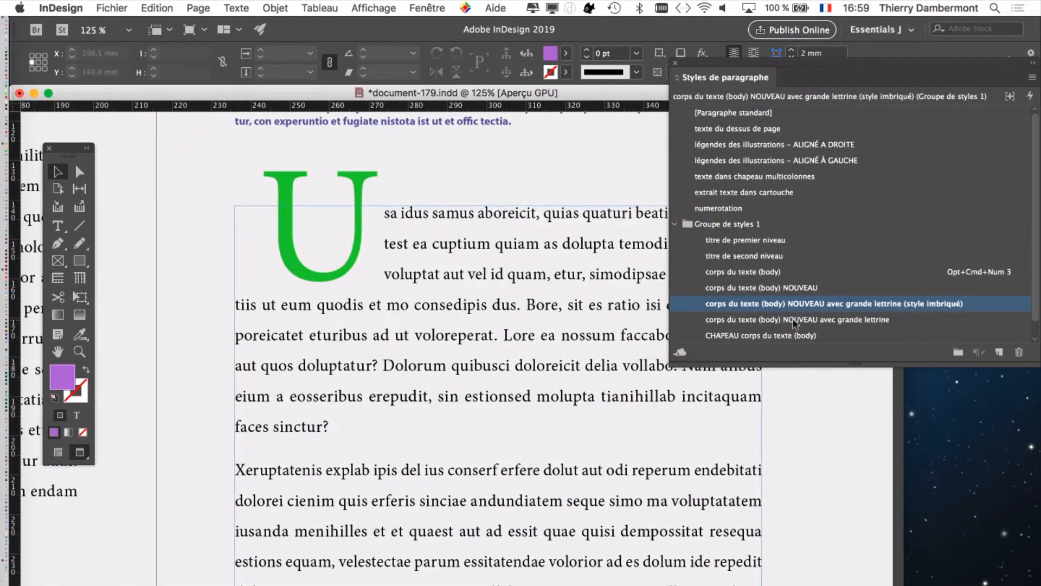
double_click(985, 303)
left_click(409, 266)
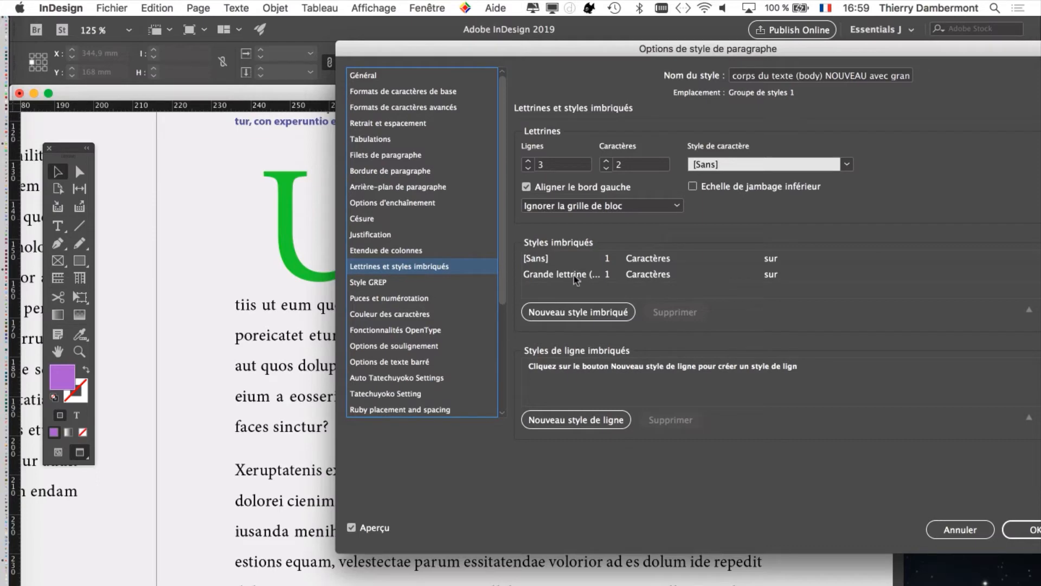
left_click(566, 261)
left_click(703, 316)
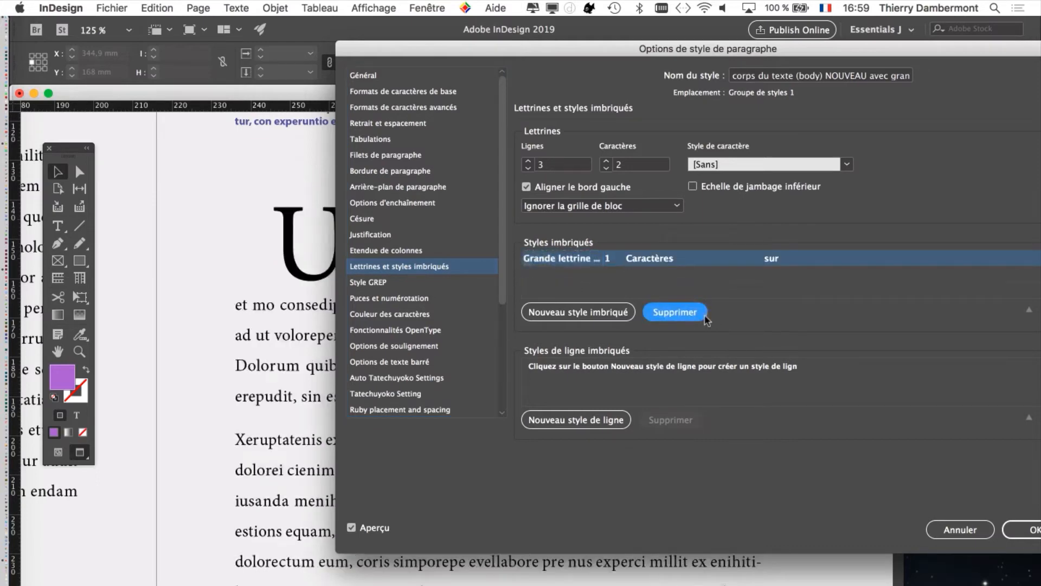
left_click_drag(745, 50, 661, 44)
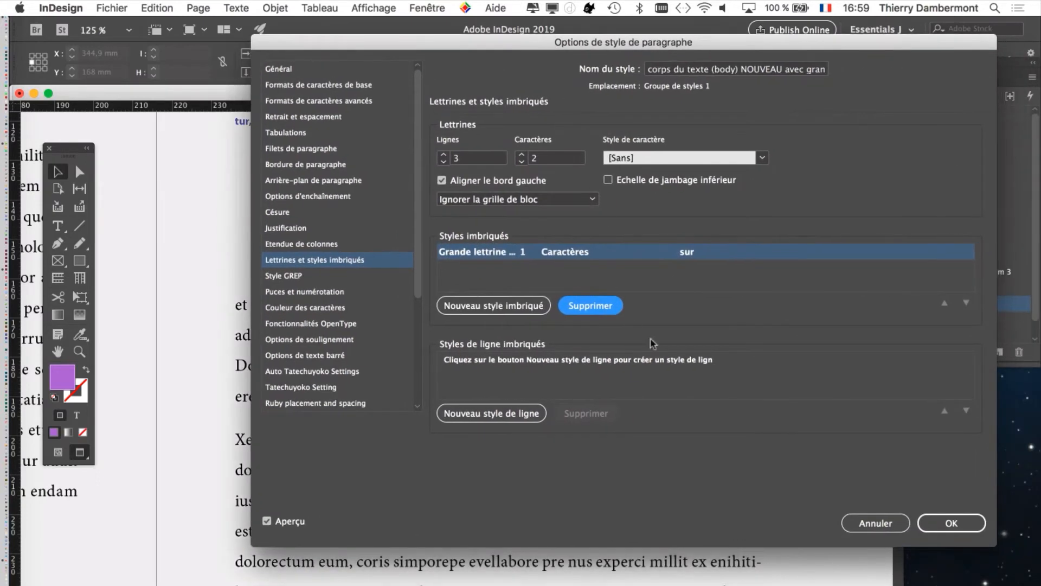
left_click(939, 522)
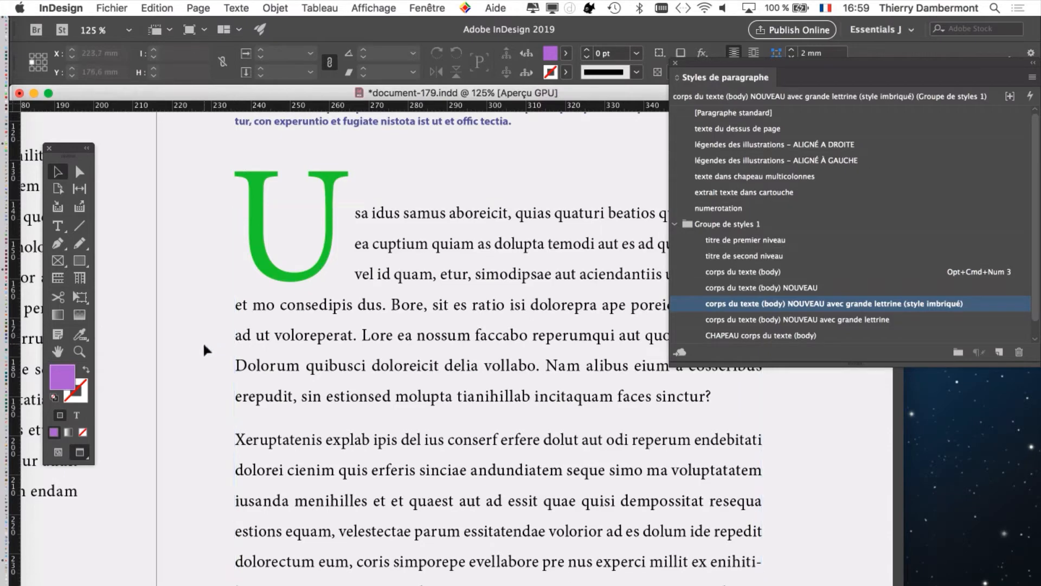
Step: Display the character styles list and place it beside the large green initial
left_click(228, 8)
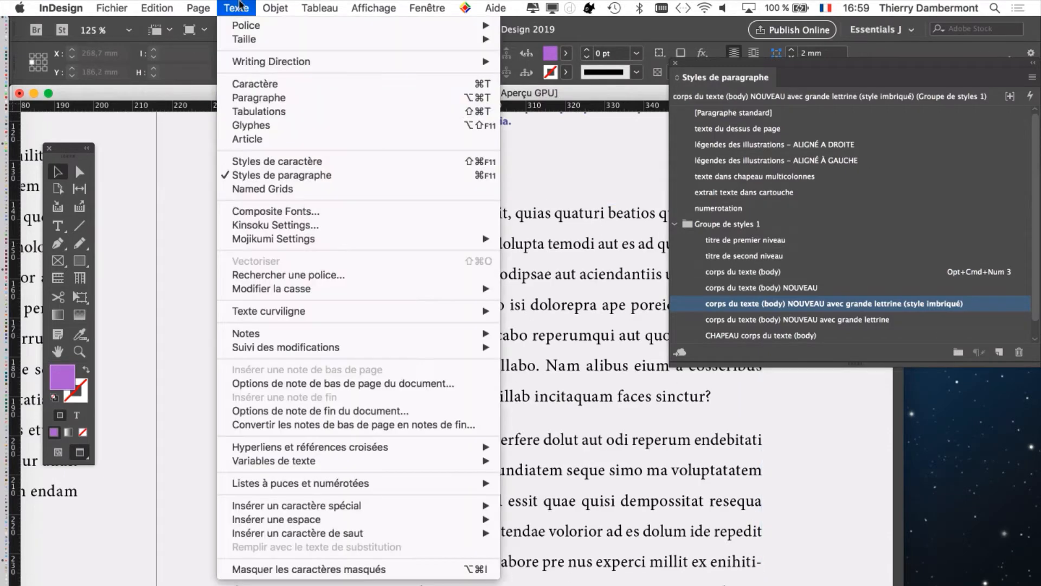
left_click(317, 162)
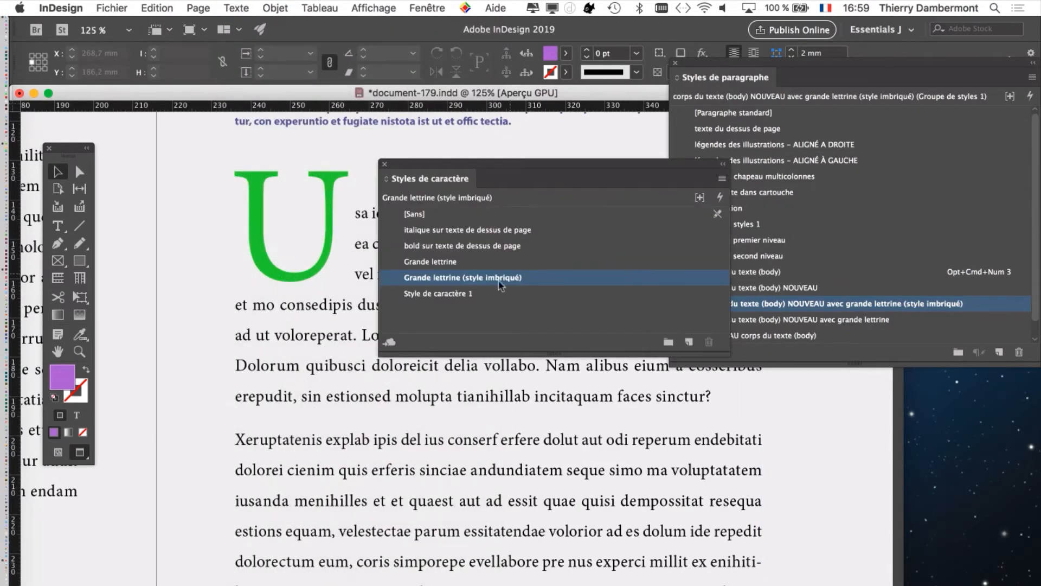
left_click_drag(484, 163, 770, 457)
left_click(204, 406)
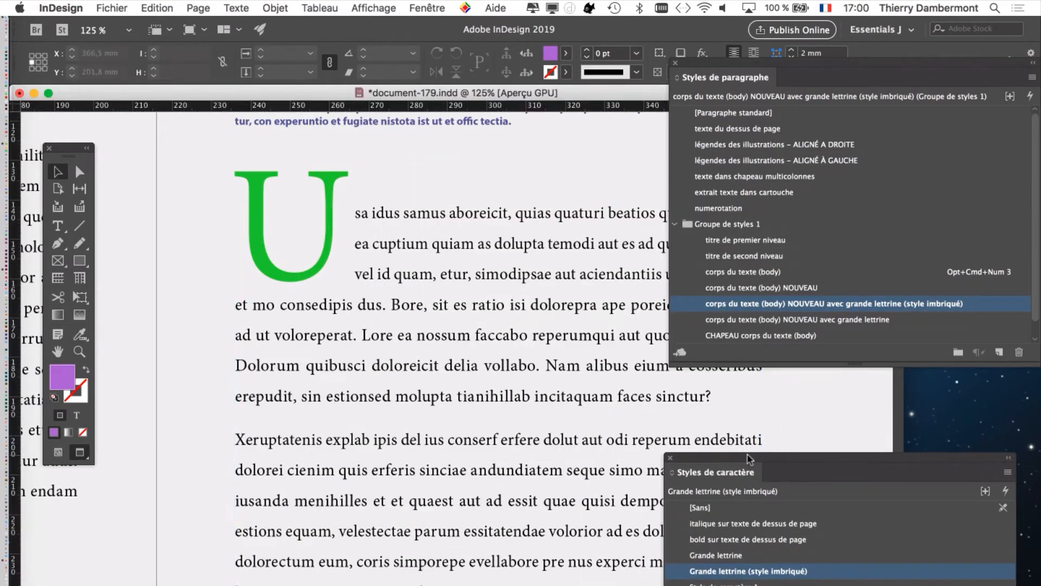
left_click_drag(751, 459, 409, 206)
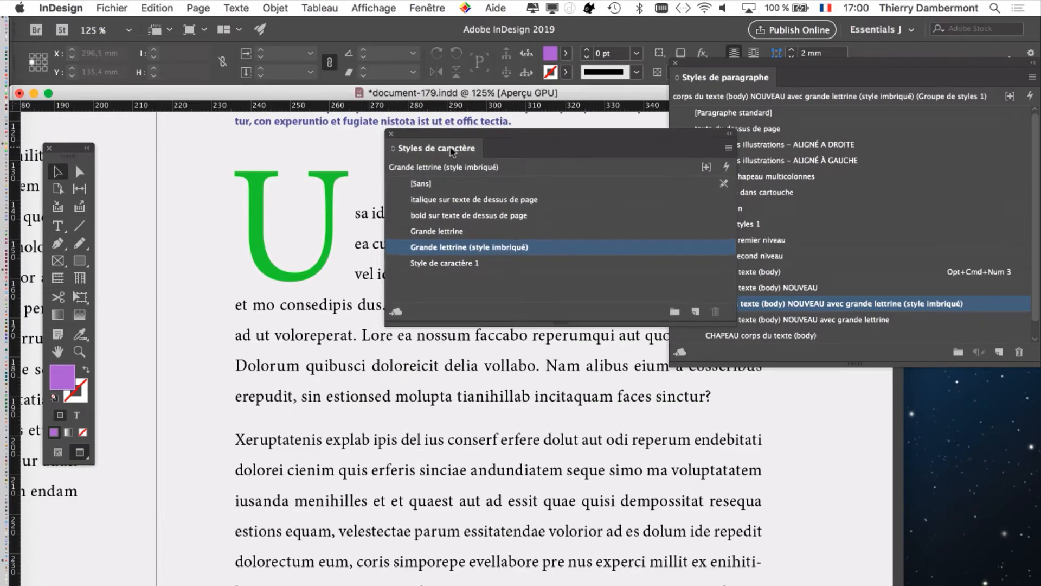
left_click_drag(454, 132, 457, 175)
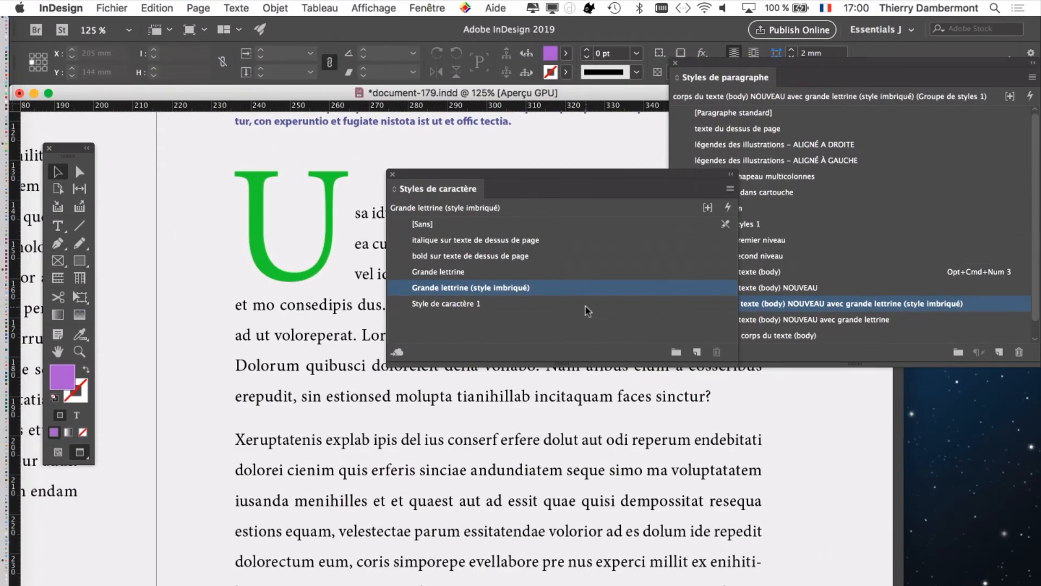
key("super+z")
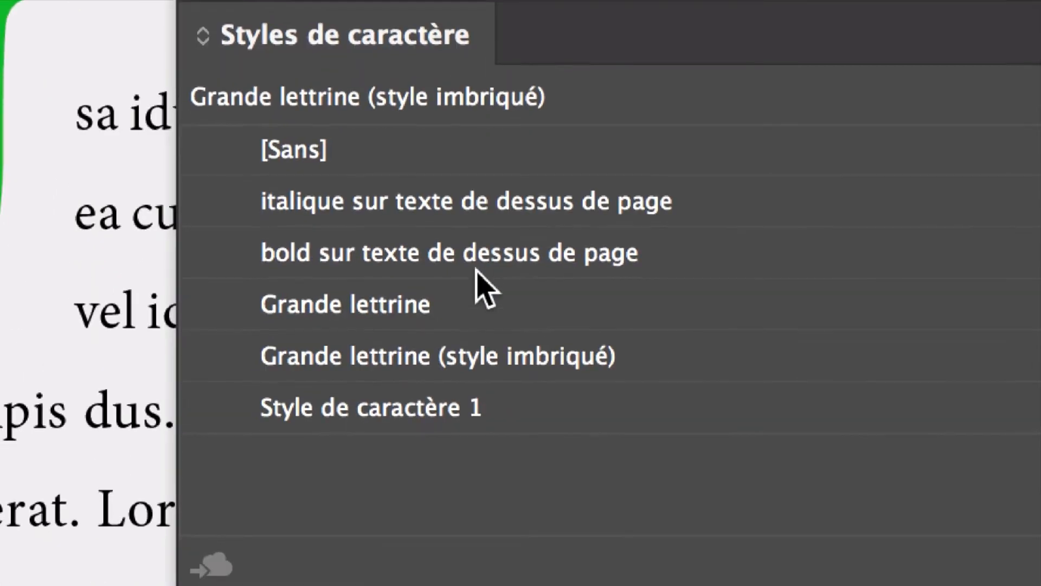
Step: Rename the character style Style de caractère 1 as "retrait gauche de la lettrine (style imbriqué)"
double_click(455, 407)
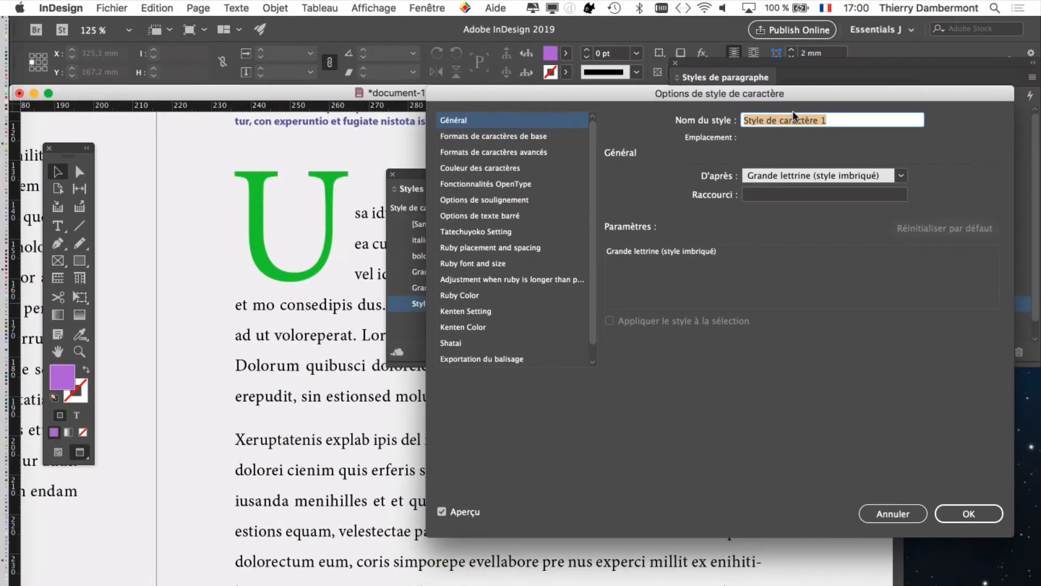
left_click_drag(810, 100, 828, 386)
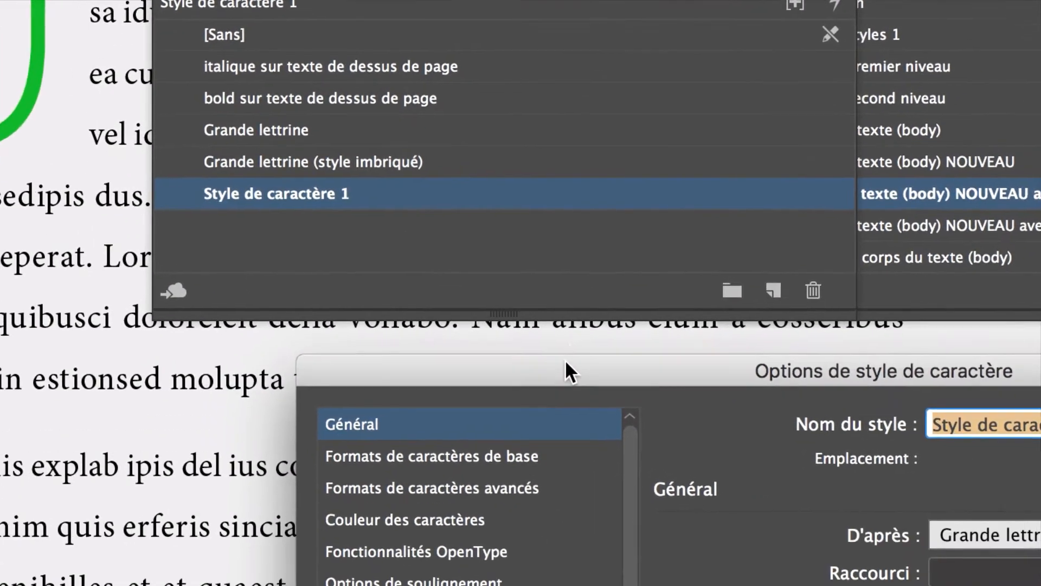
left_click_drag(527, 430, 542, 199)
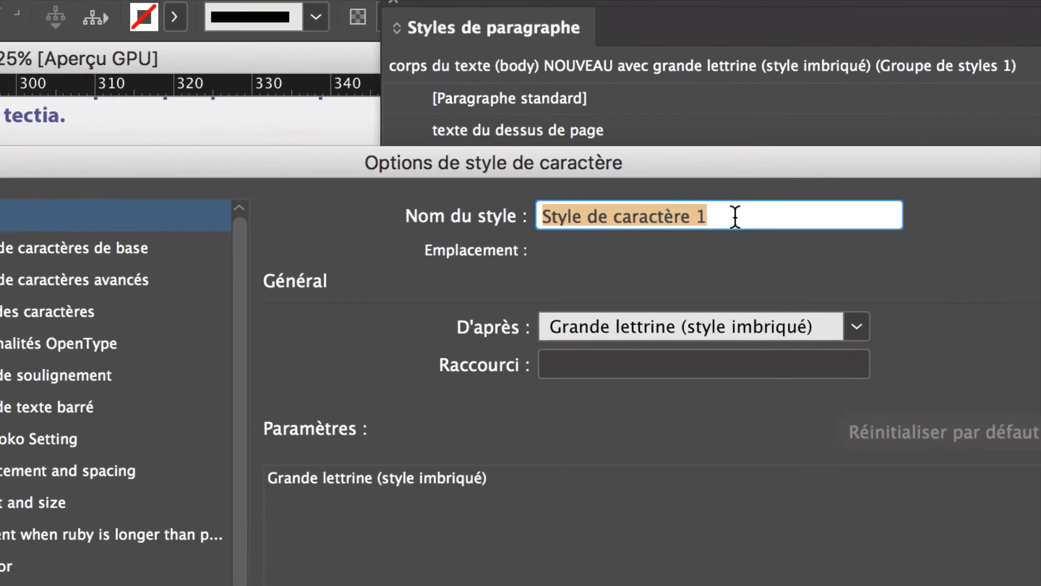
type("re")
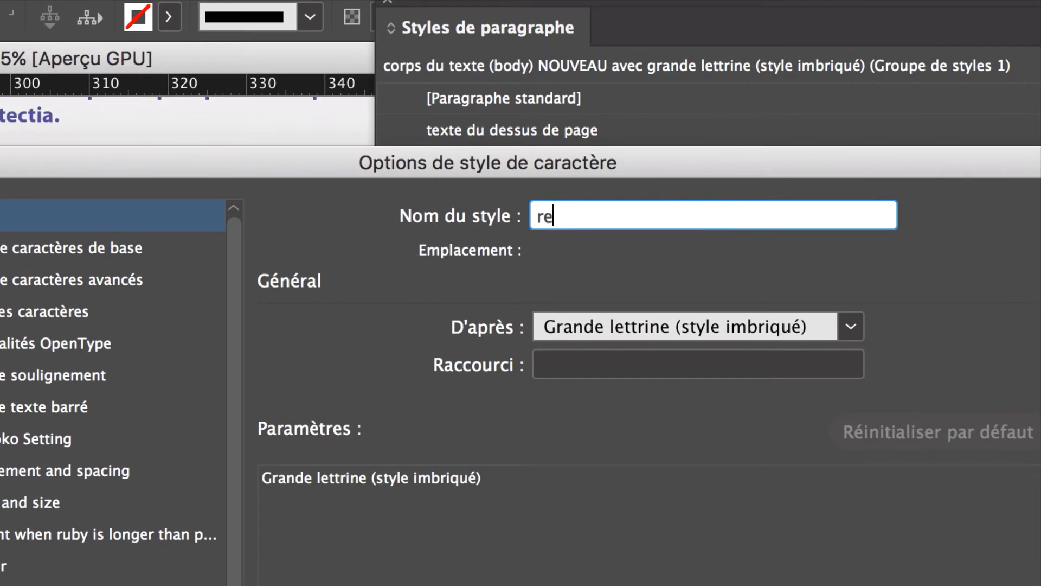
type("trait gauch")
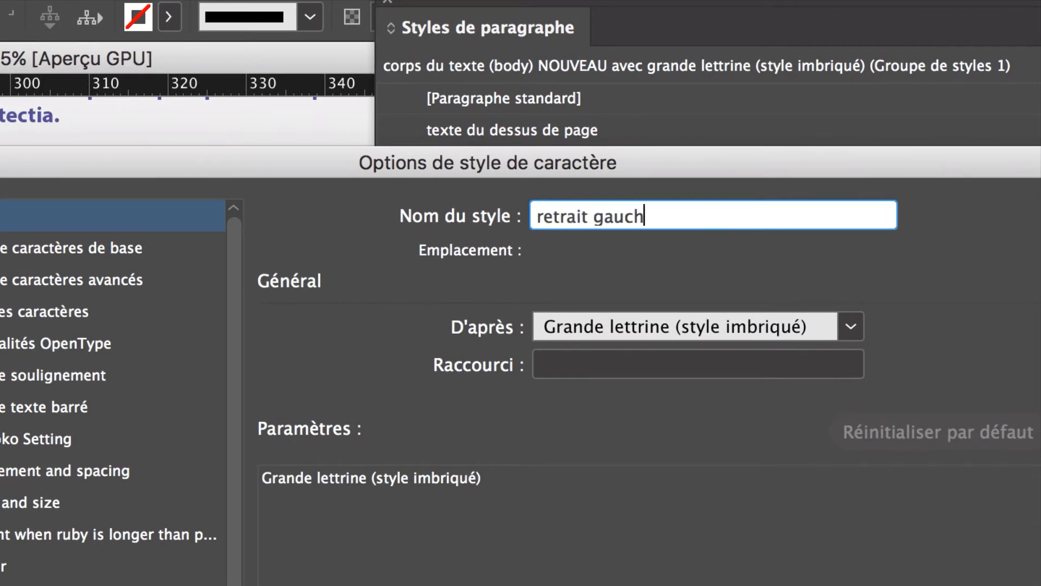
type("e de la lettrine (style")
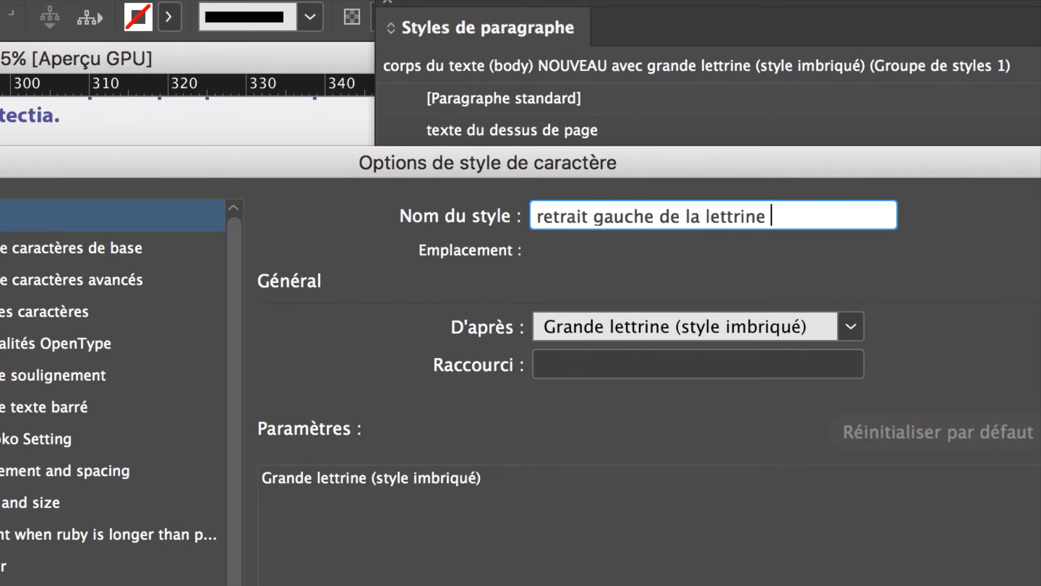
type(" imbriqué)")
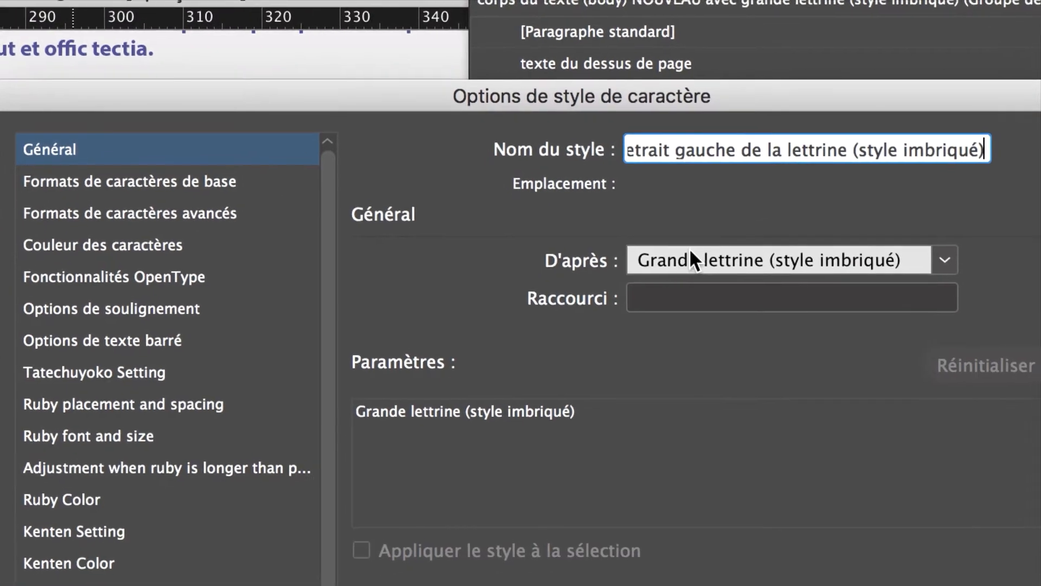
Step: Base the renamed character style on [Sans], confirm its options and move the character styles list away from the text
left_click(692, 252)
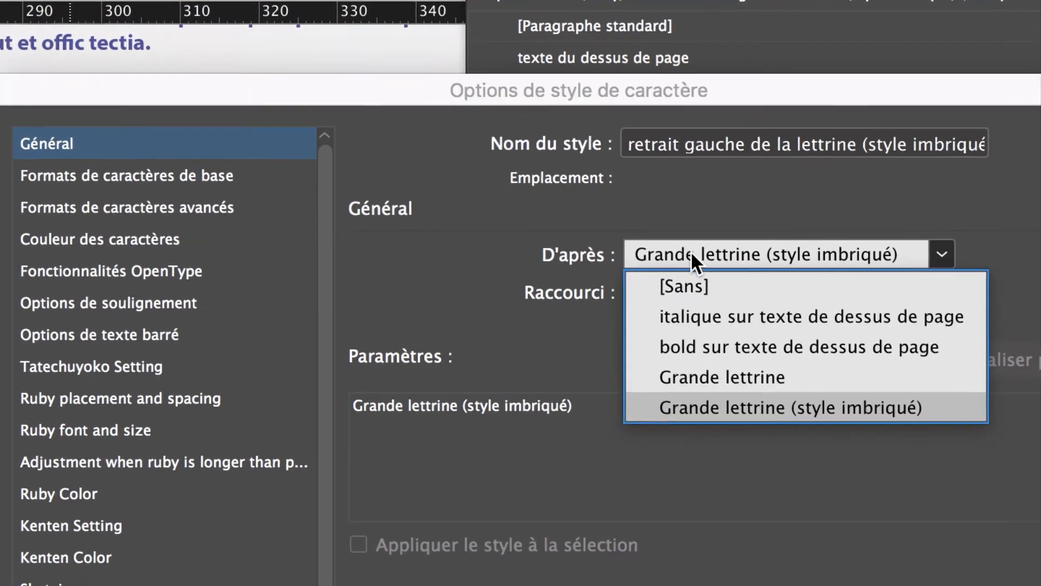
left_click(695, 262)
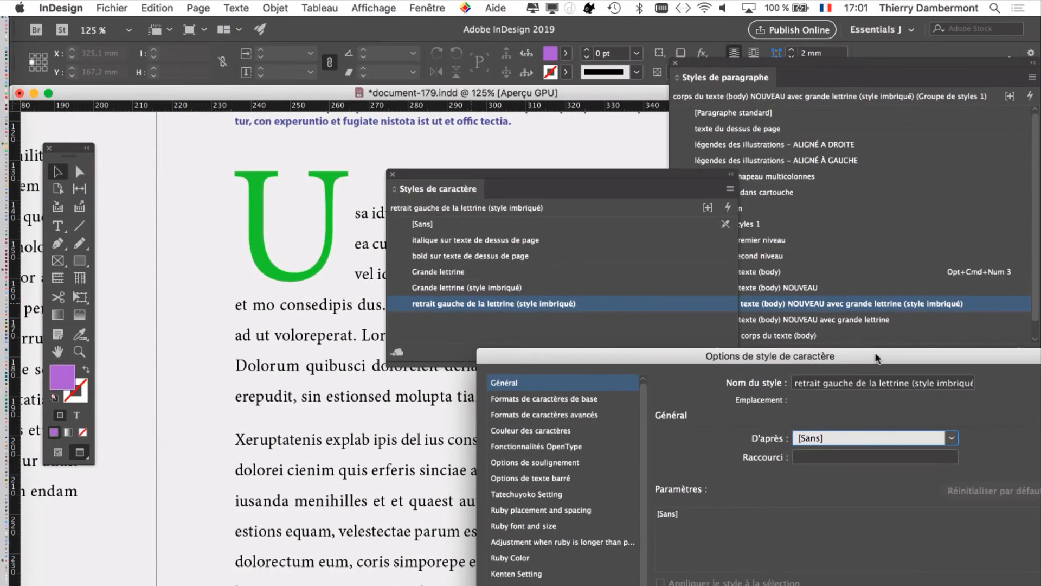
left_click_drag(762, 295, 537, 40)
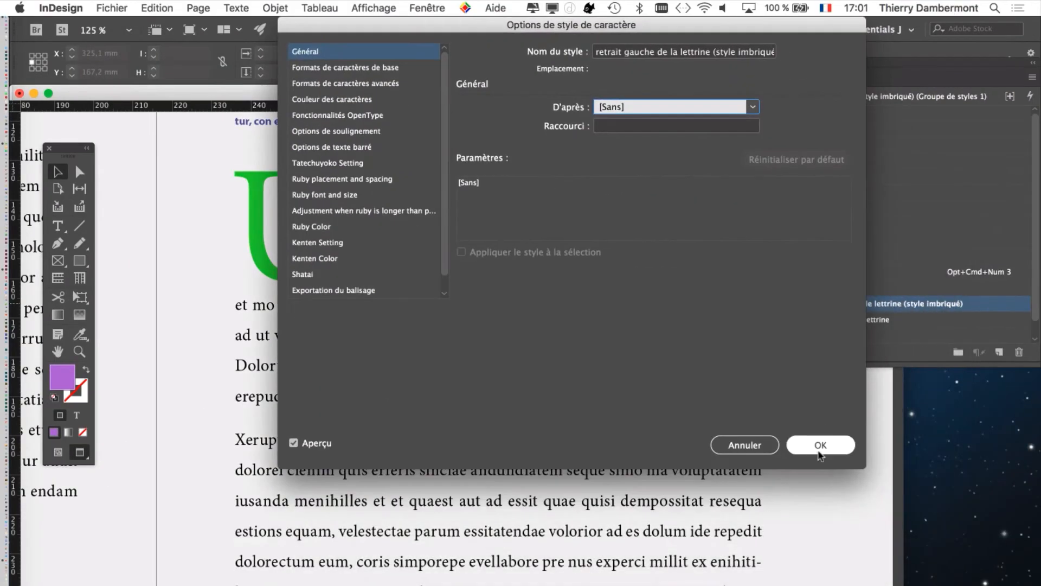
left_click(813, 446)
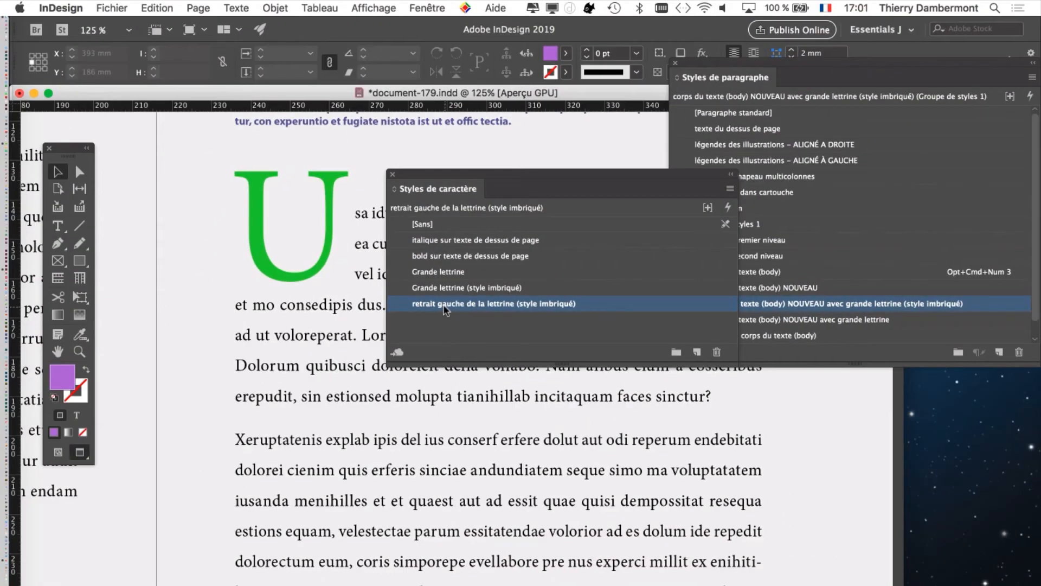
left_click_drag(646, 179, 308, 515)
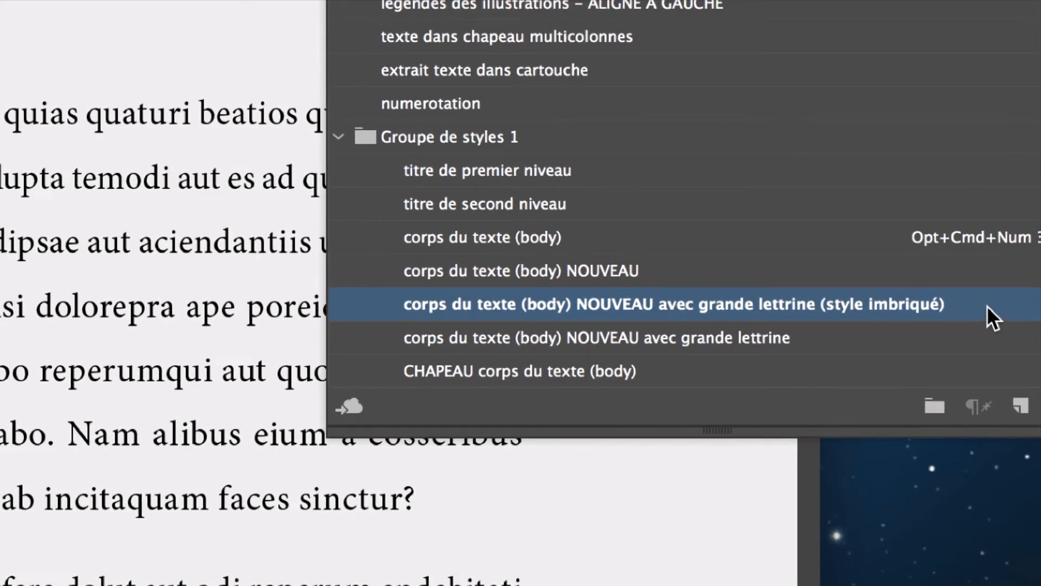
double_click(987, 305)
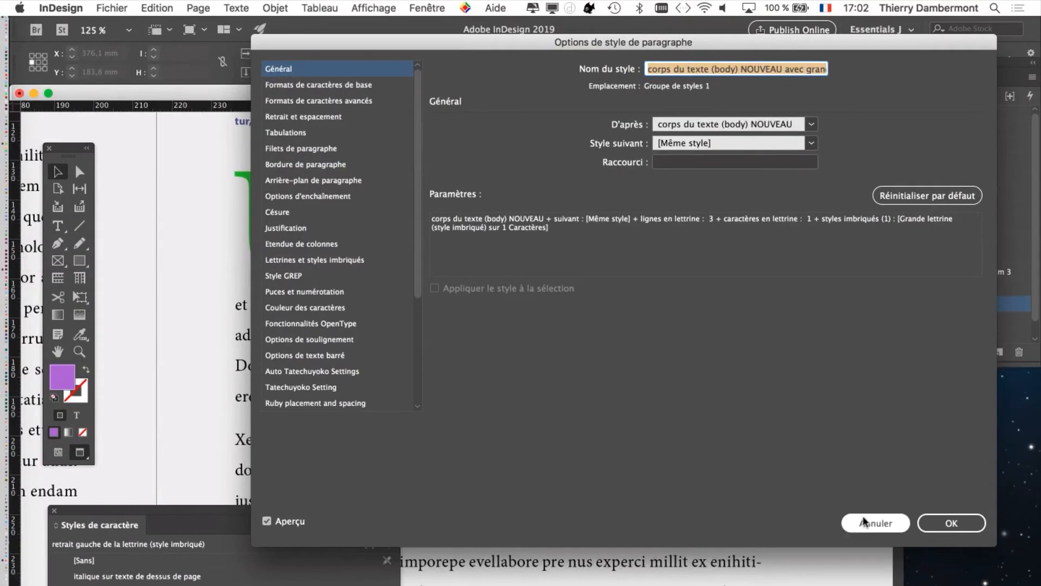
left_click(863, 519)
left_click(58, 226)
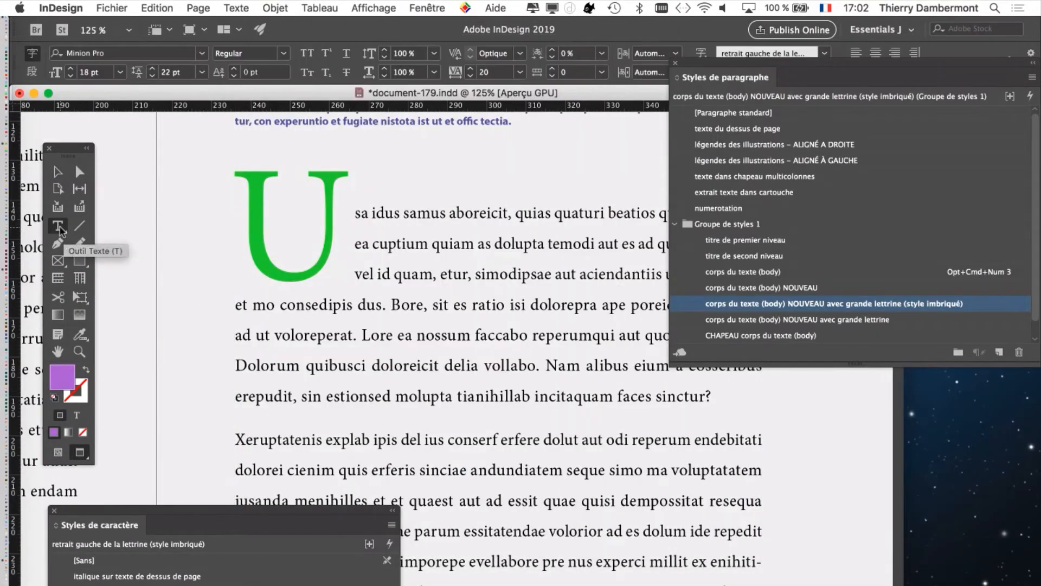
left_click(413, 243)
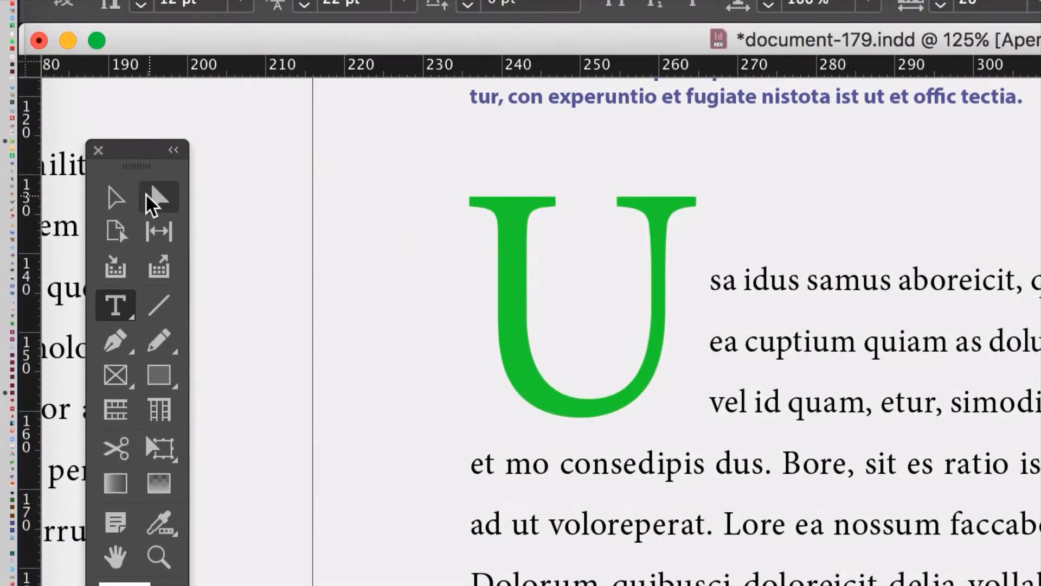
left_click(122, 201)
left_click(364, 281)
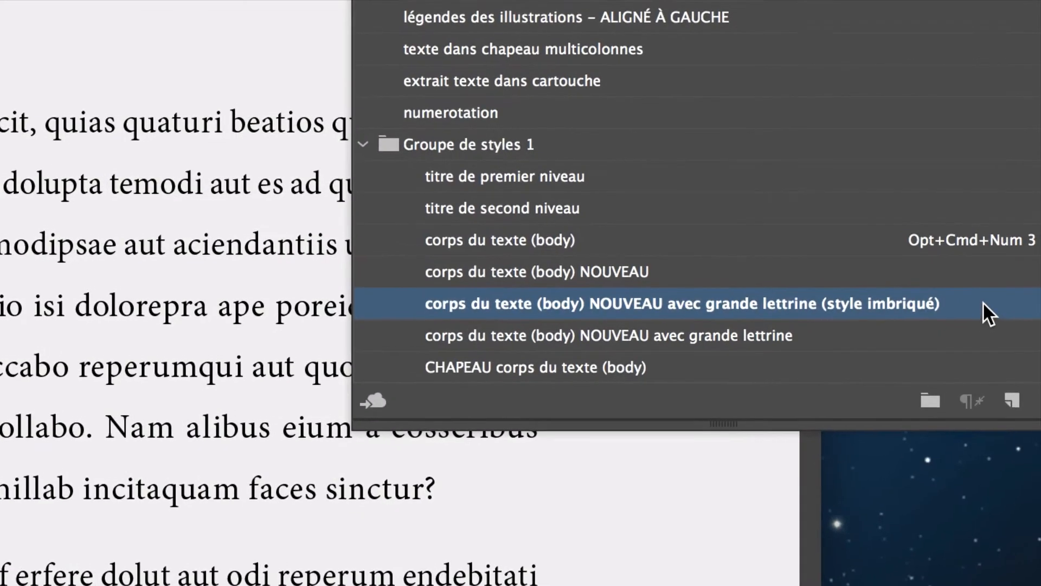
Step: Add the nested style retrait gauche de la lettrine (style imbriqué) to corps du texte (body) NOUVEAU avec grande lettrine (style imbriqué)
double_click(987, 302)
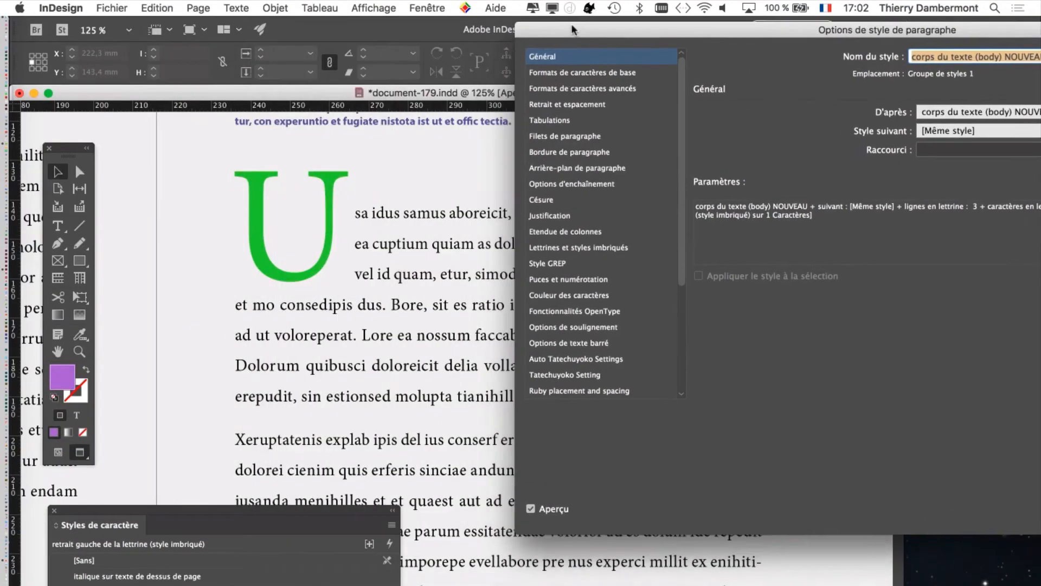
left_click_drag(572, 30, 547, 25)
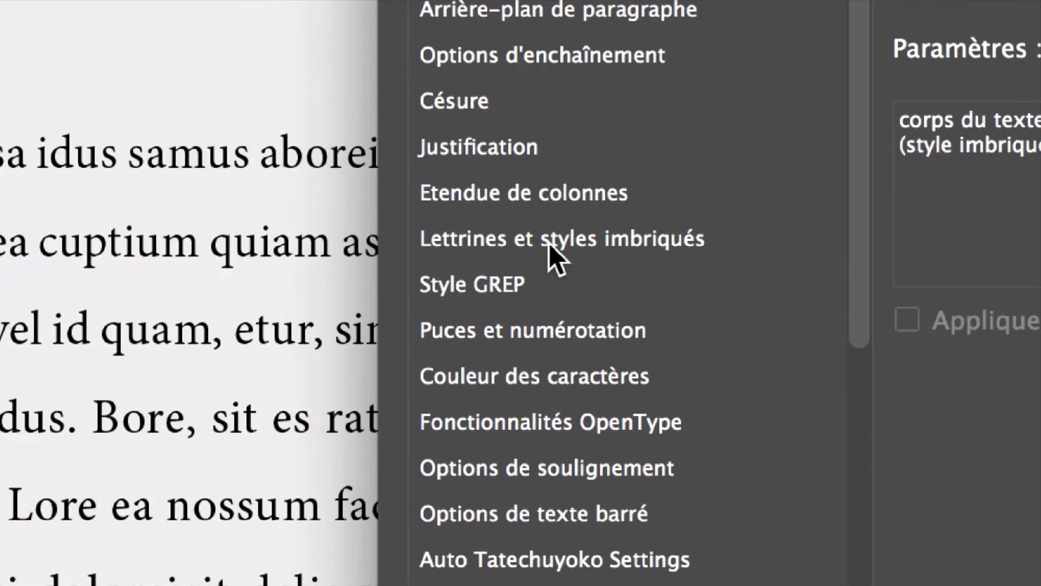
left_click(549, 243)
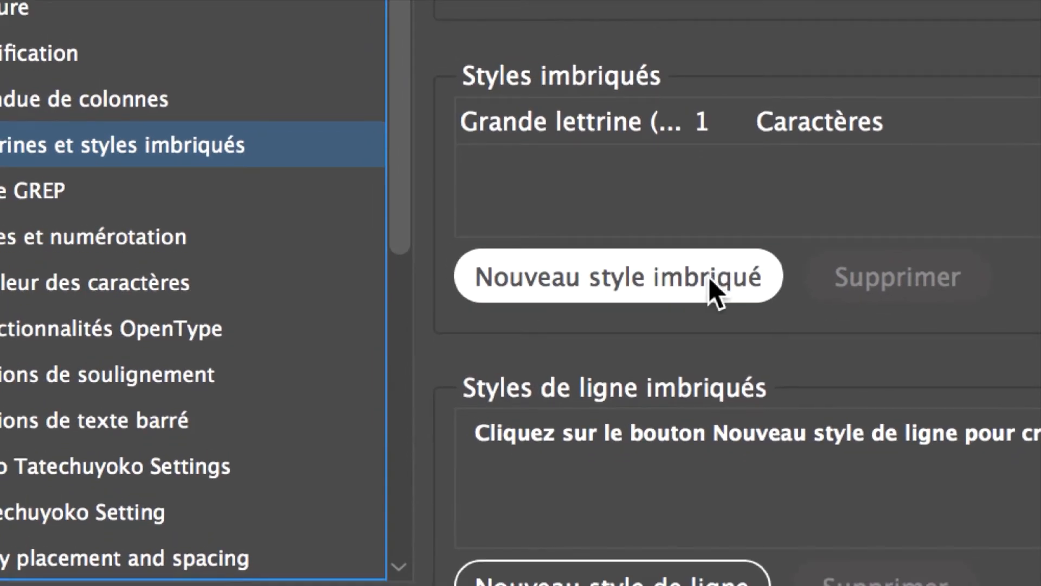
left_click(708, 276)
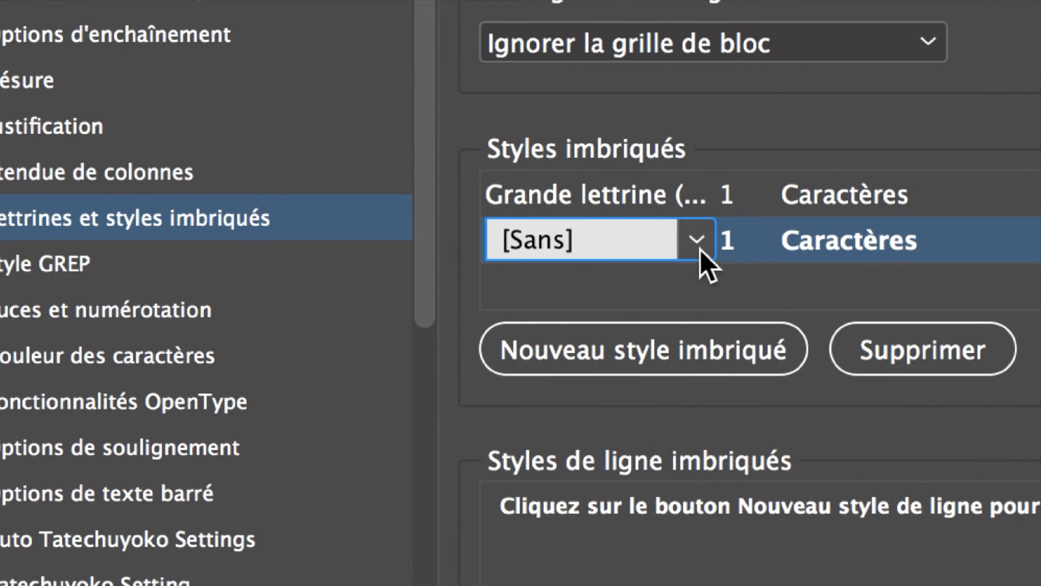
left_click(697, 242)
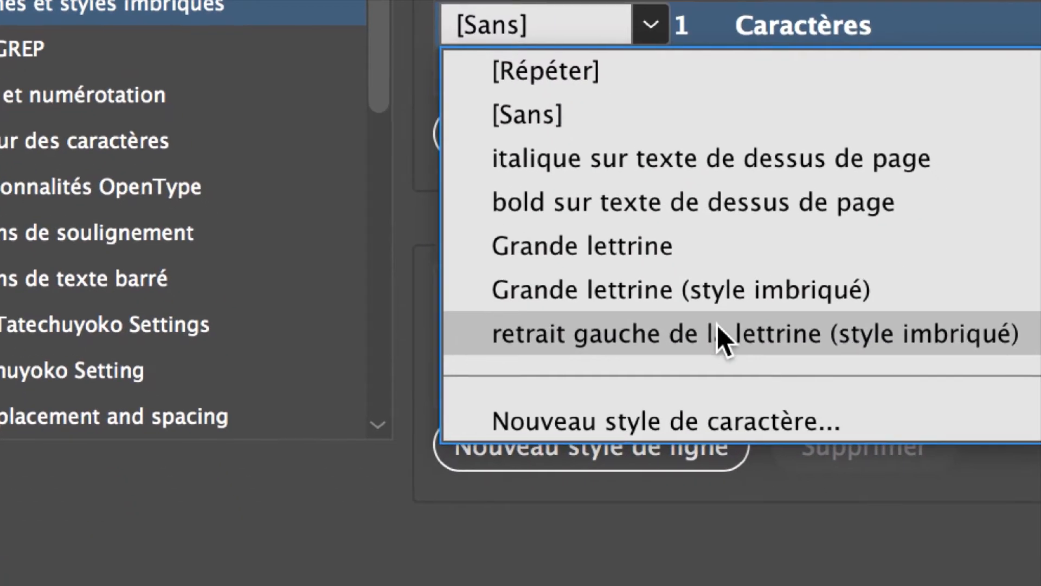
left_click(717, 326)
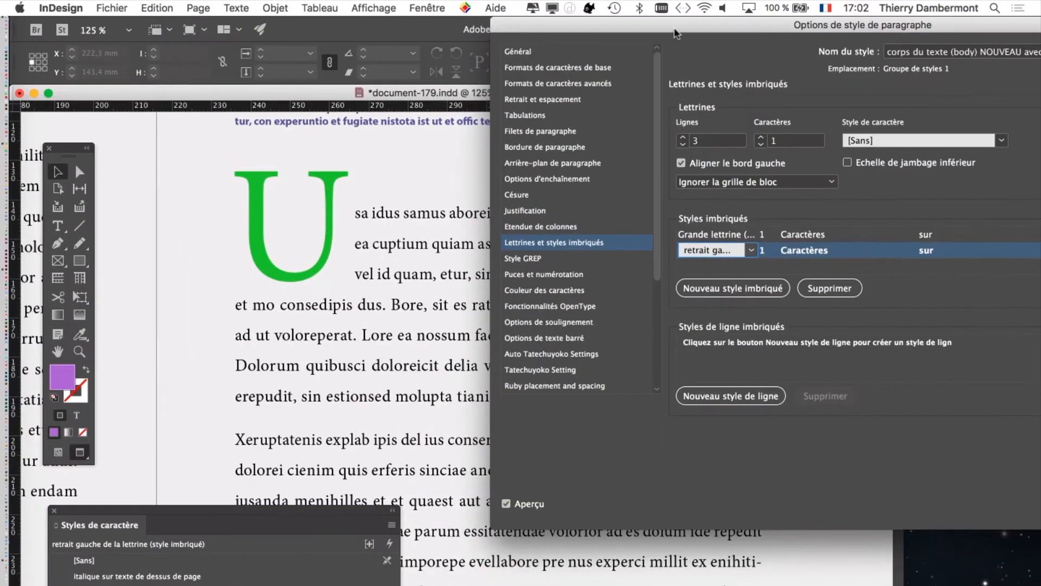
left_click_drag(677, 20, 564, 23)
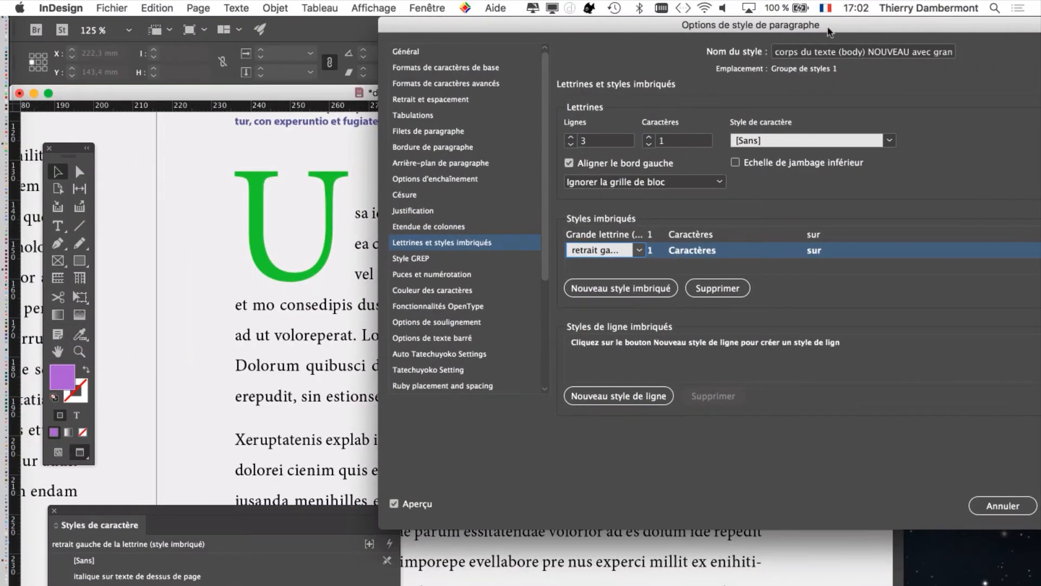
left_click_drag(828, 31, 695, 32)
left_click(751, 274)
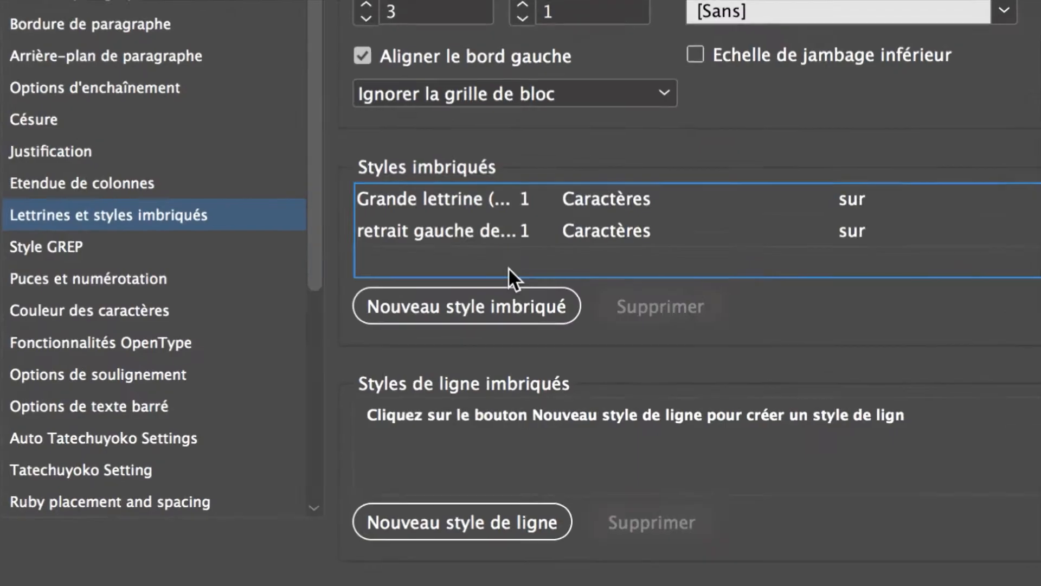
Step: Place the retrait gauche de la lettrine nested style above Grande lettrine (style imbriqué) and confirm the paragraph style options
left_click(653, 255)
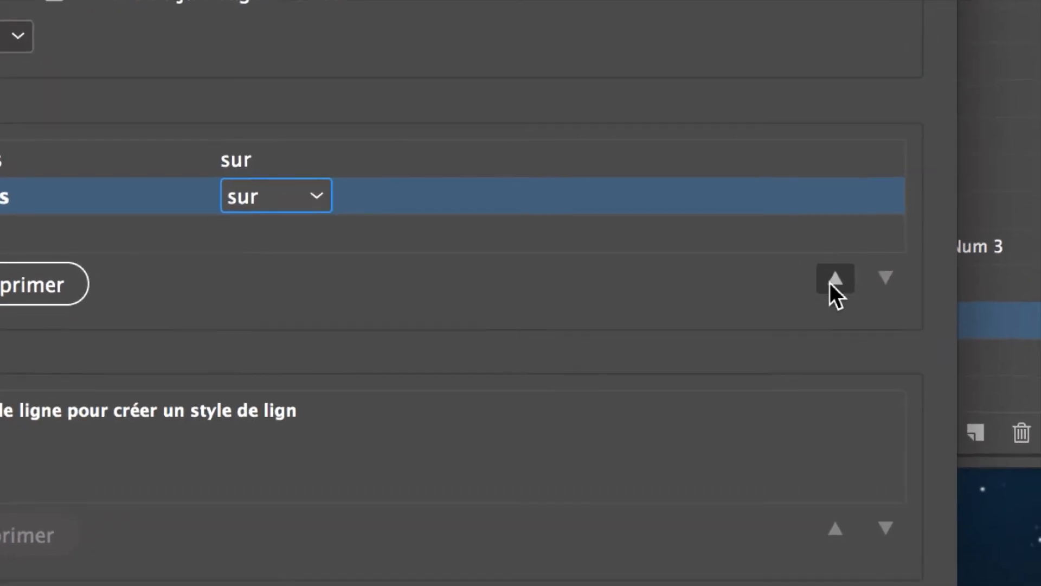
left_click(832, 281)
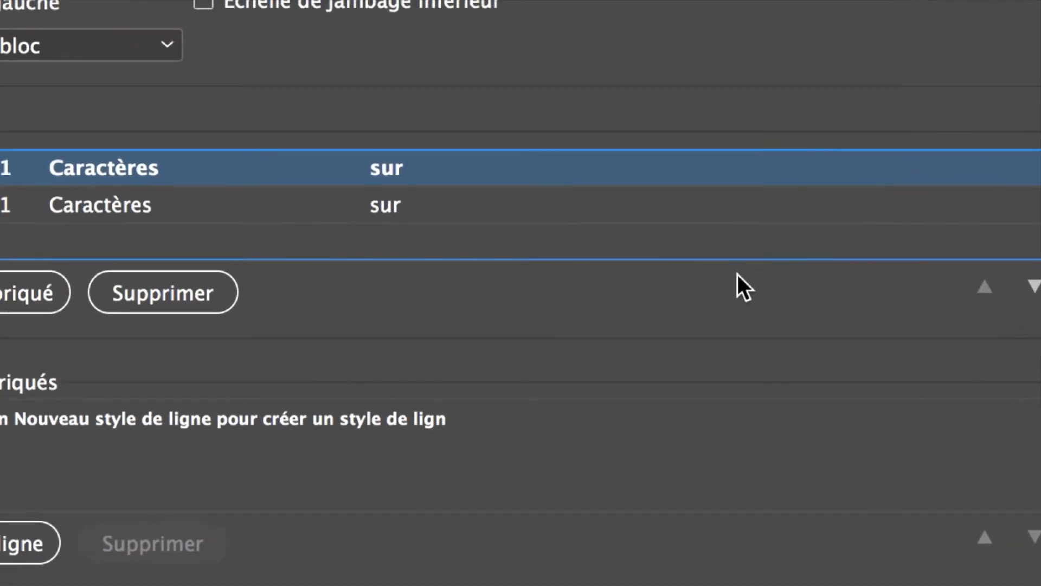
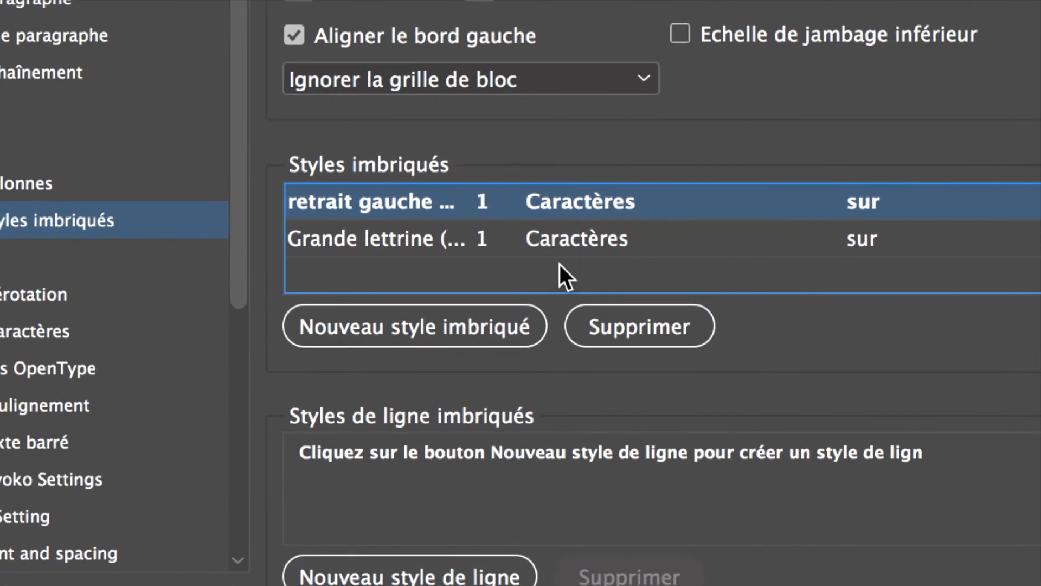
left_click(696, 251)
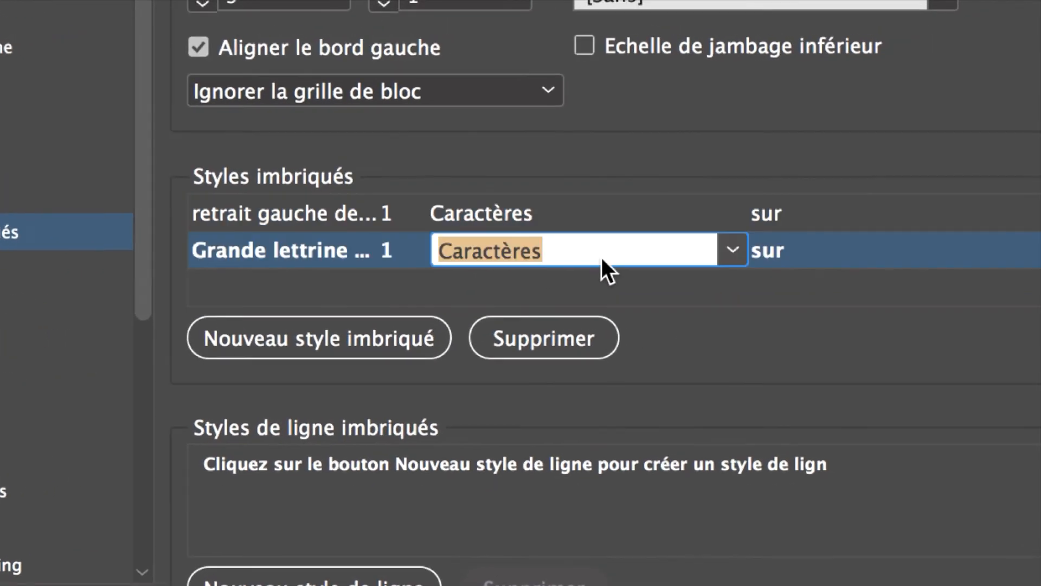
left_click(777, 255)
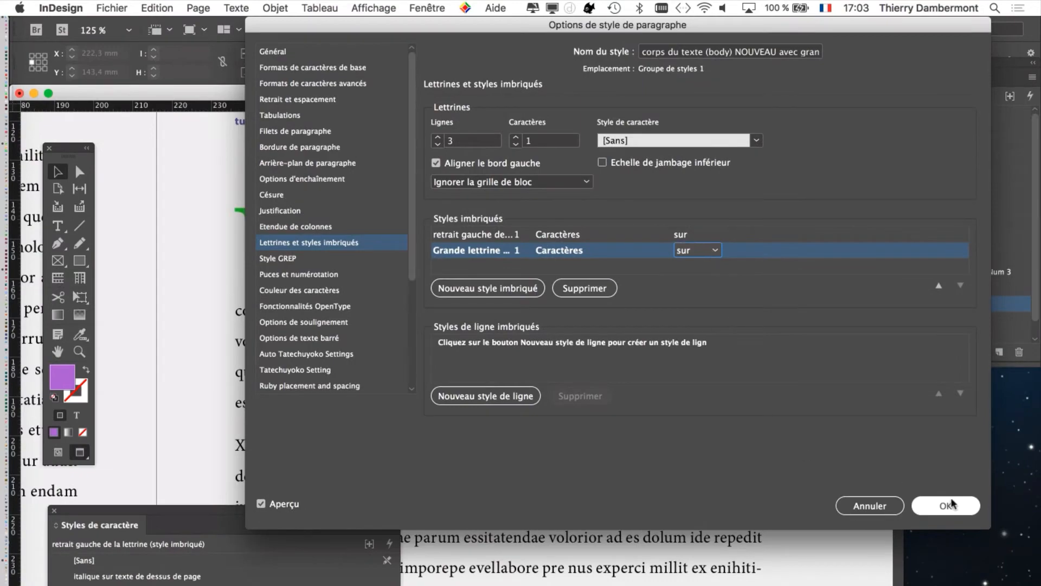
left_click(941, 505)
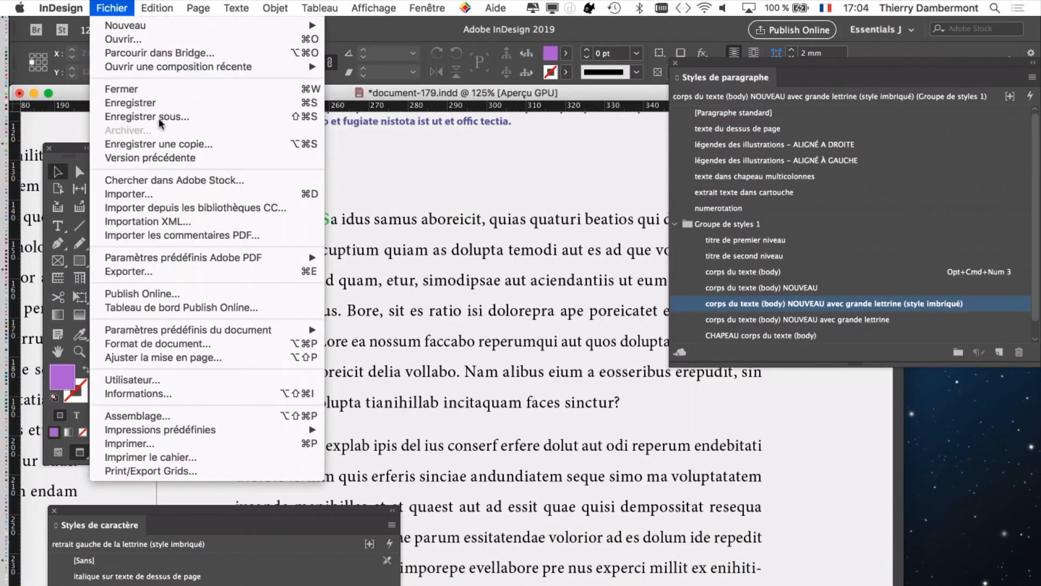
Step: Save the document under the new name document-180.indd in Dossier document-177
left_click(158, 117)
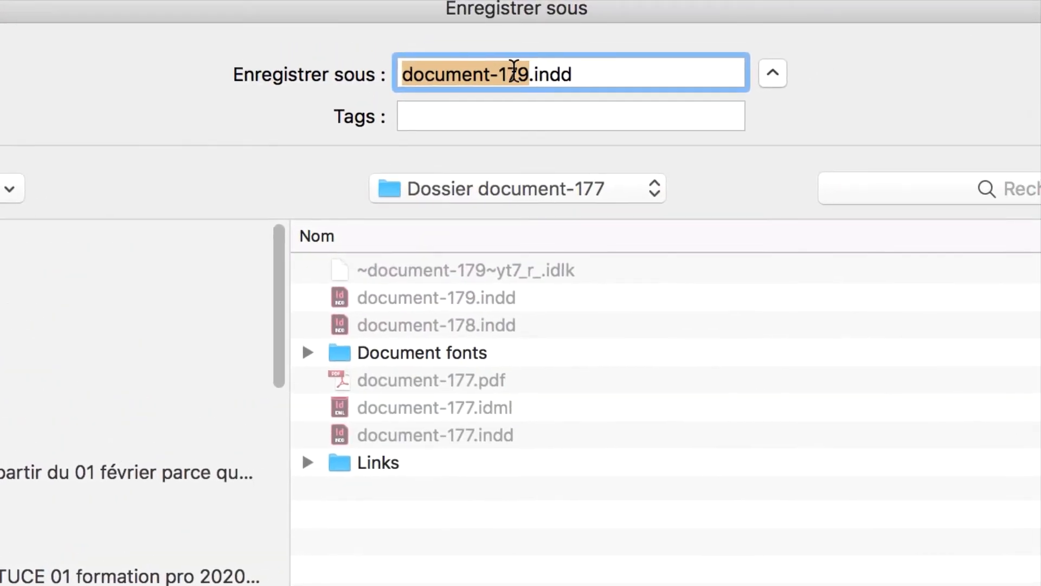
left_click(526, 65)
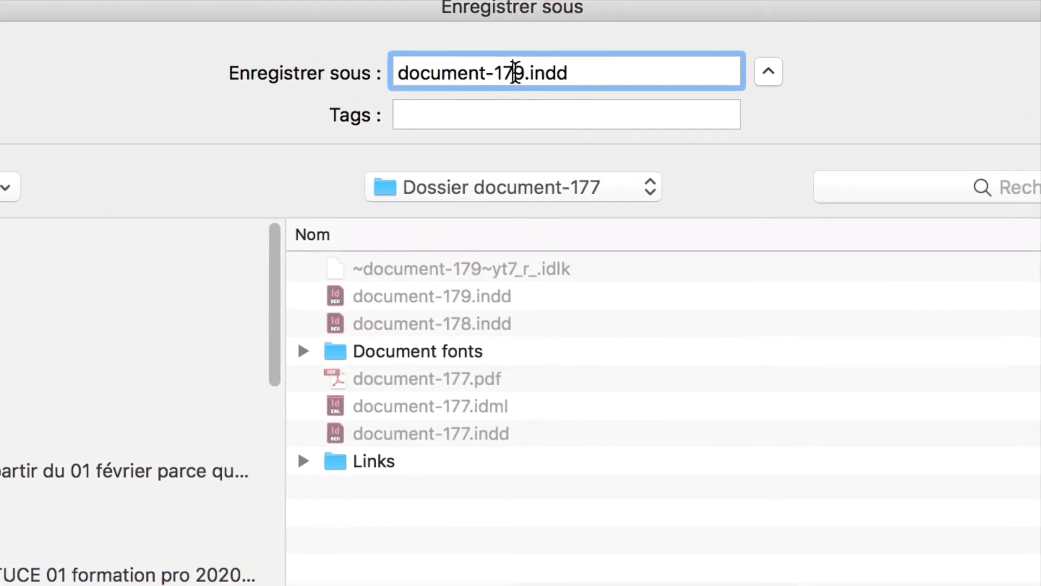
left_click_drag(522, 73, 504, 77)
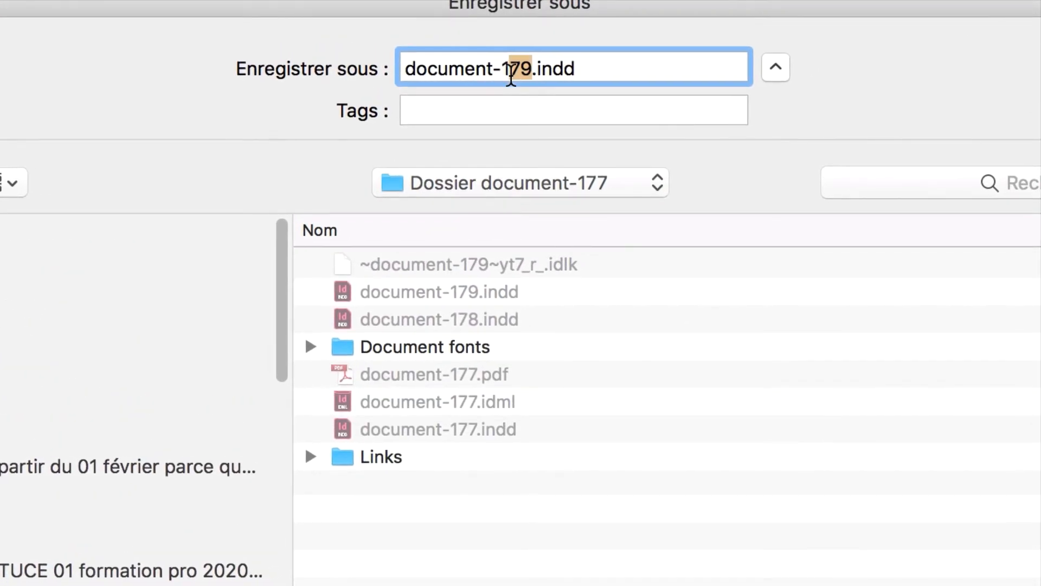
type("80")
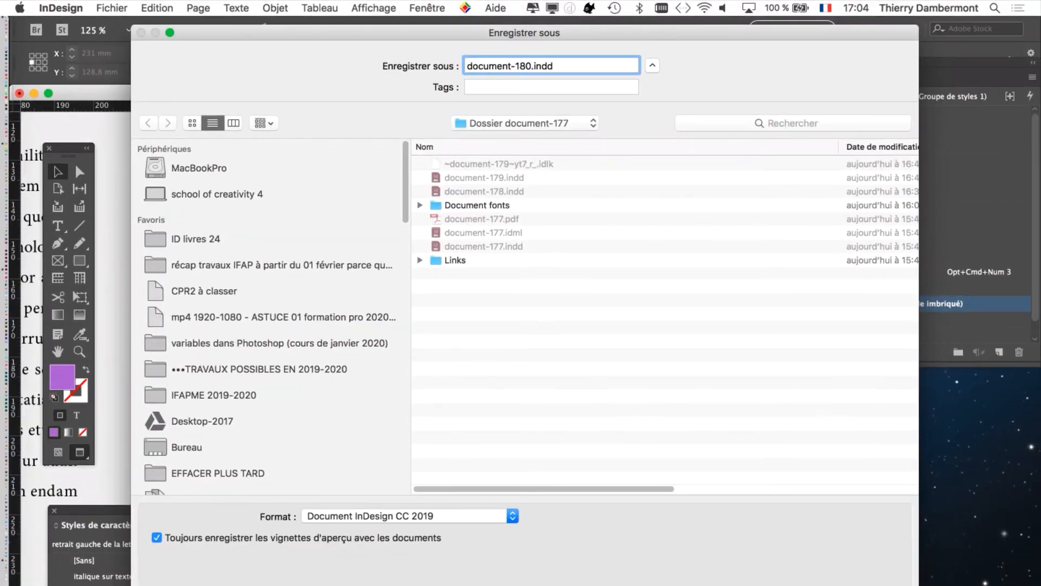
key("Return")
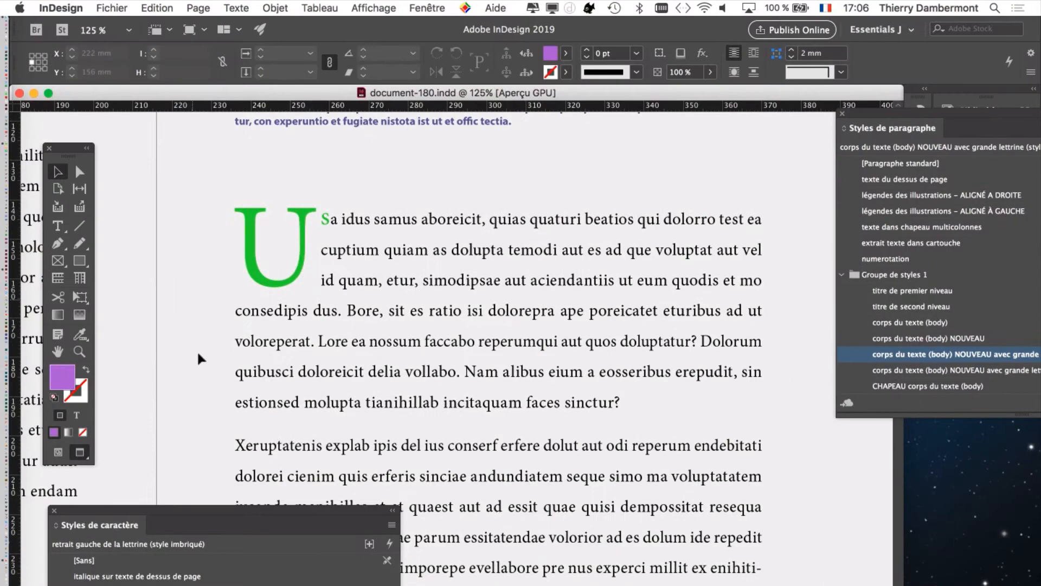
Step: Open the drop cap and nested style settings of corps du texte (body) NOUVEAU avec grande lettrine (style imbriqué), keeping the large initial in view
left_click_drag(219, 518, 147, 568)
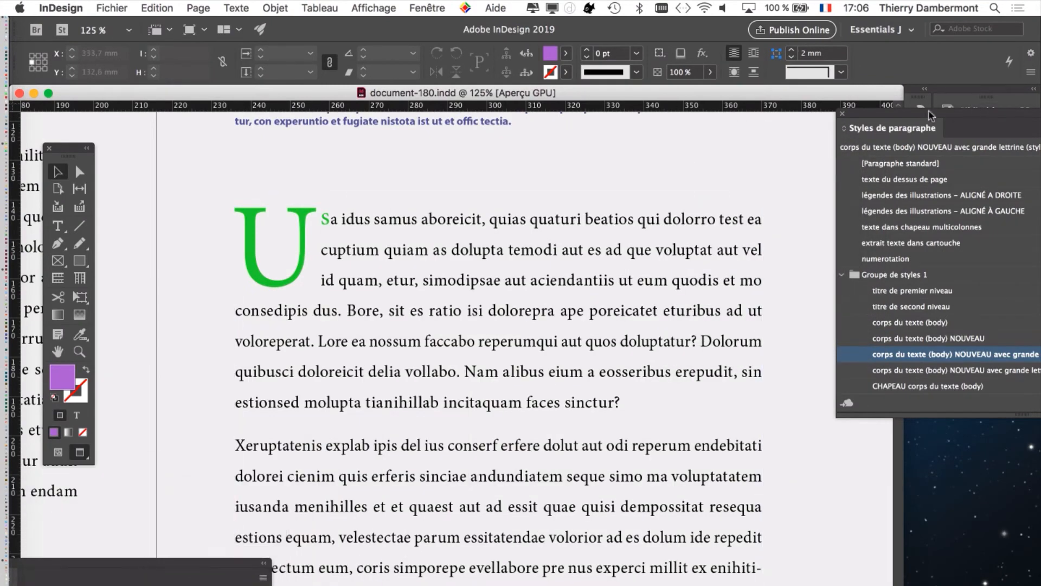
left_click_drag(930, 115, 535, 114)
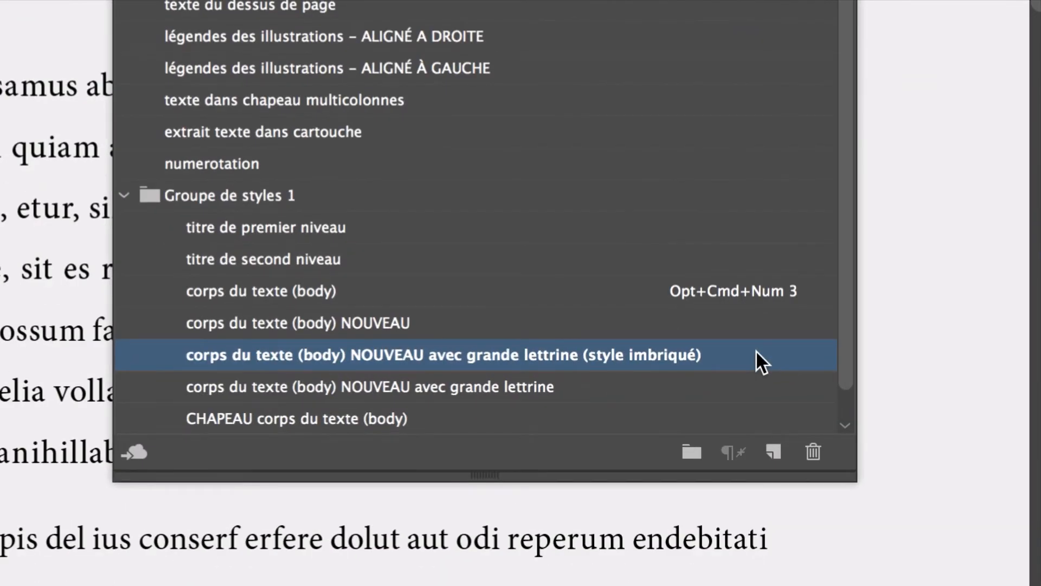
double_click(756, 353)
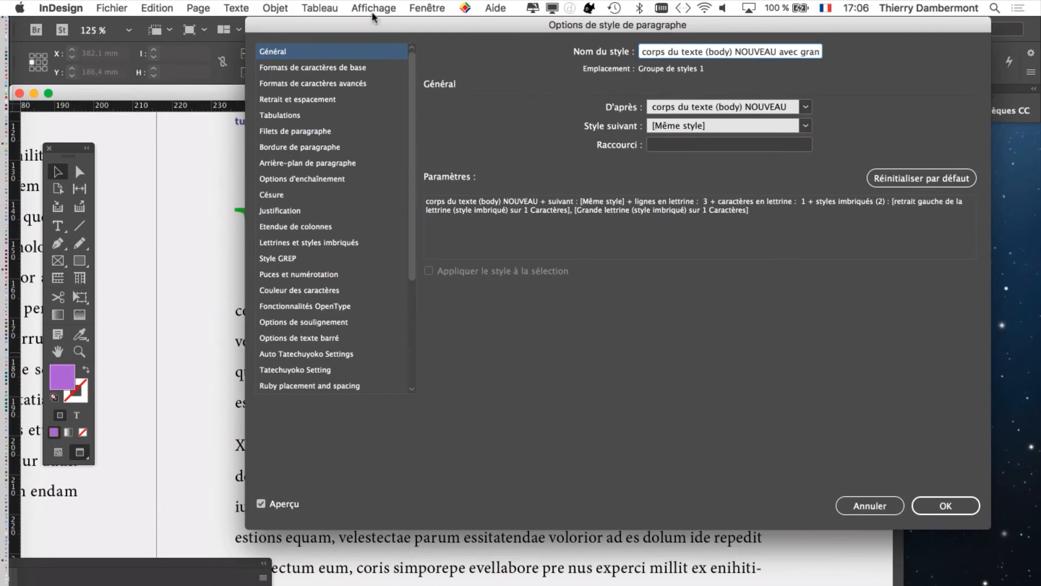
left_click_drag(395, 24, 561, 30)
left_click(522, 246)
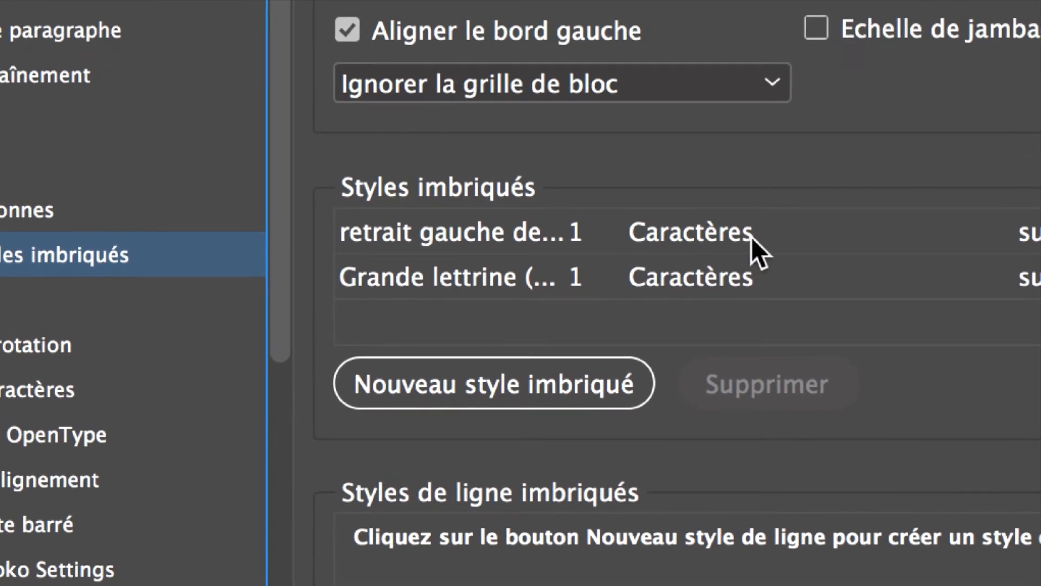
Step: Try applying both nested styles, retrait gauche de la lettrine and Grande lettrine, across 1 Mots instead of characters
left_click(752, 239)
left_click(995, 234)
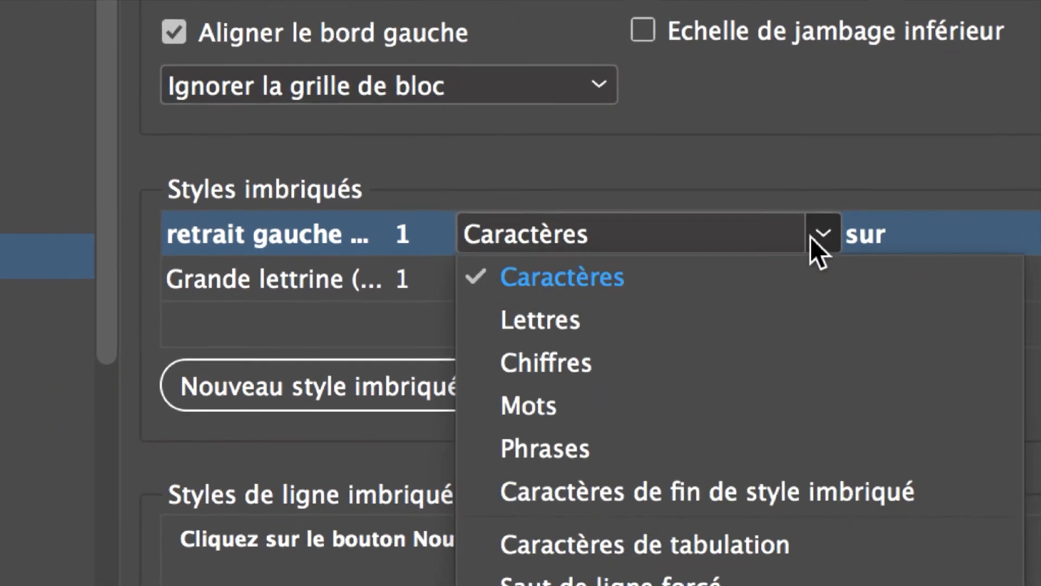
left_click(735, 407)
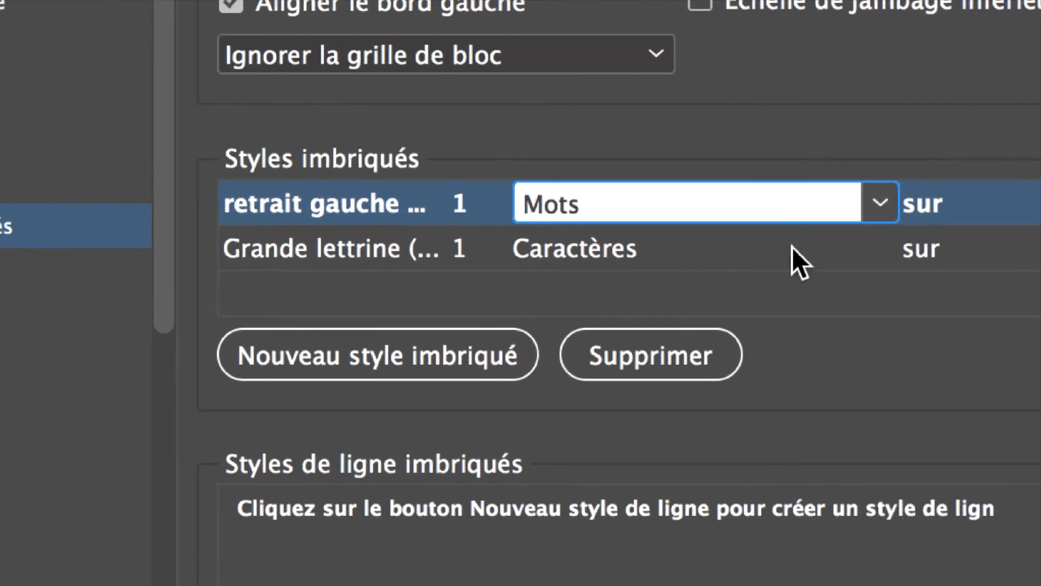
left_click(792, 246)
left_click(879, 248)
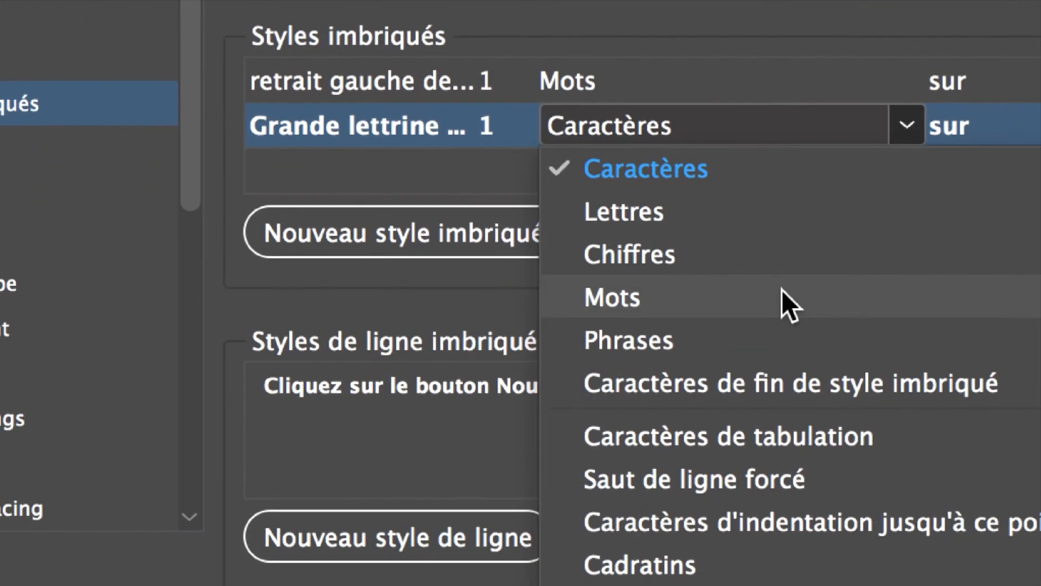
left_click(781, 291)
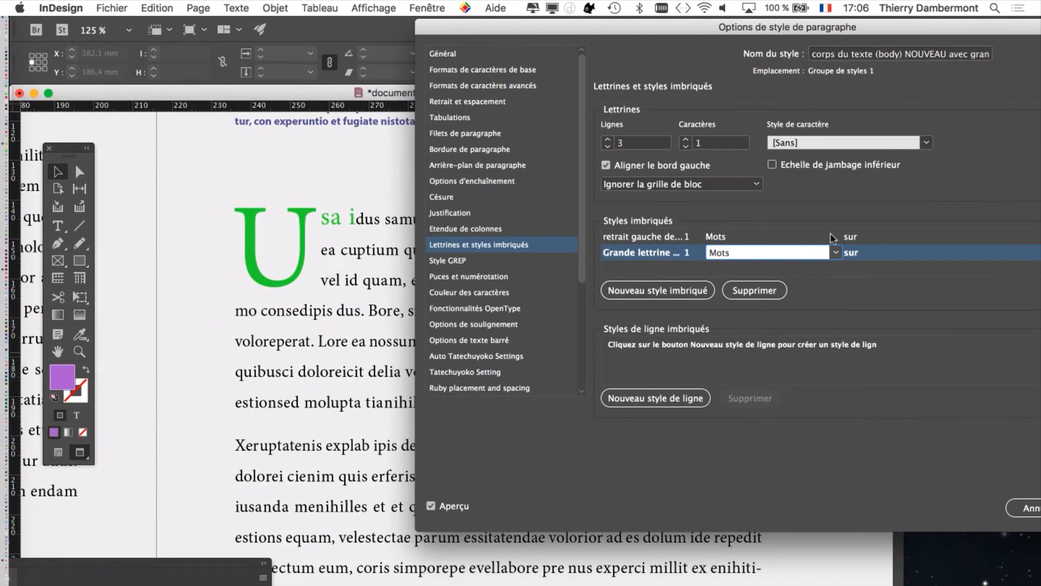
Step: Set both nested styles back to 1 Caractères and confirm the paragraph style options
left_click(831, 236)
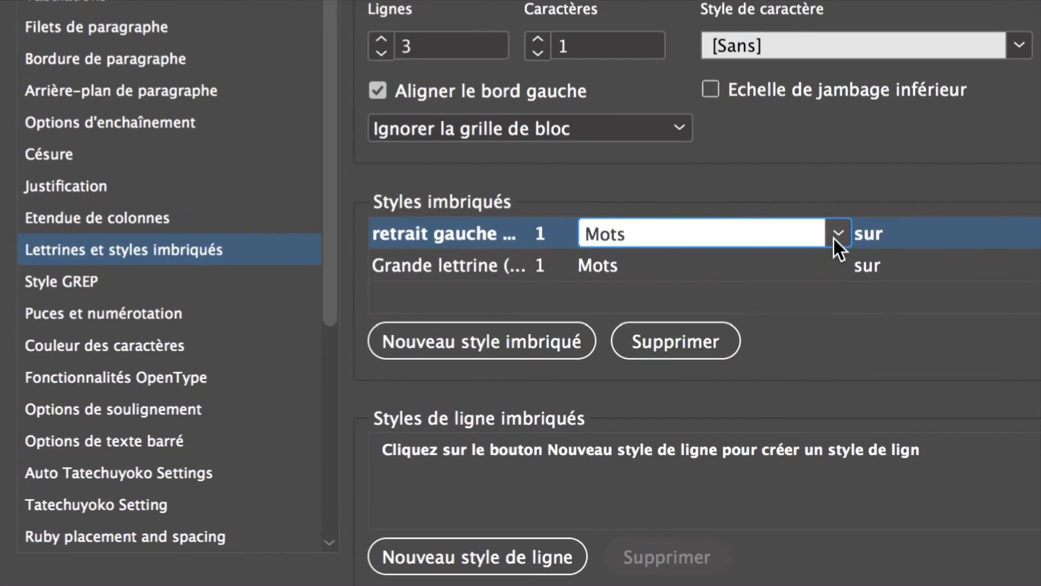
left_click(835, 237)
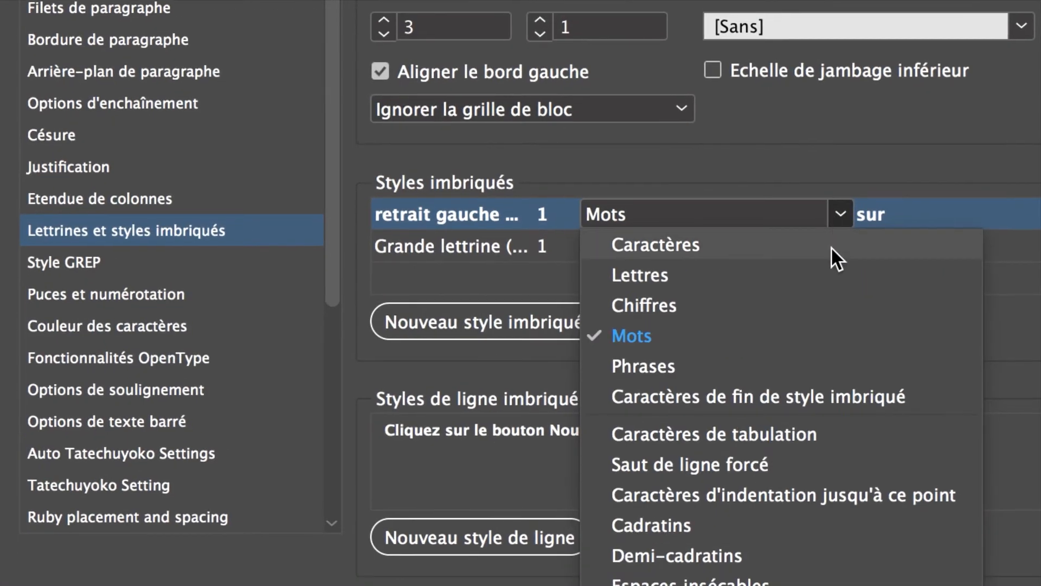
left_click(835, 264)
left_click(835, 265)
left_click(838, 266)
left_click(831, 253)
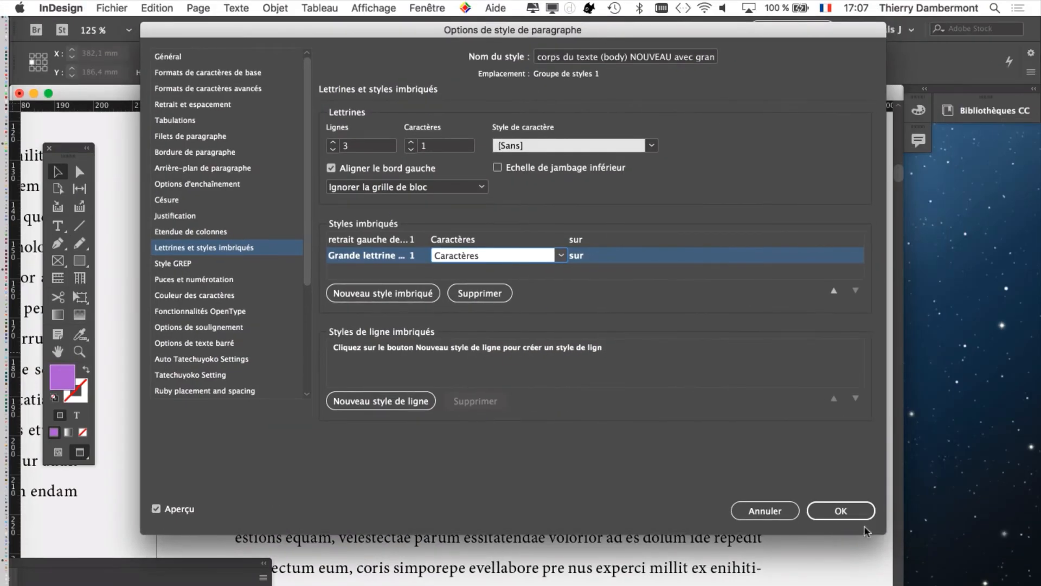
left_click(851, 511)
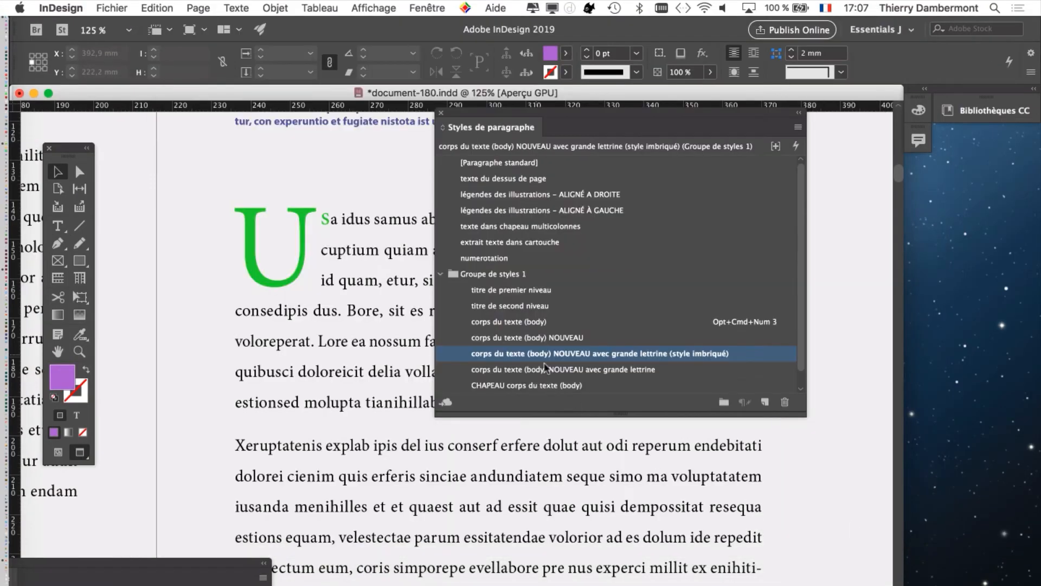
Step: Move the paragraph styles list clear of the text so the whole drop cap paragraph is exposed
left_click_drag(466, 118, 666, 161)
left_click_drag(779, 180, 956, 243)
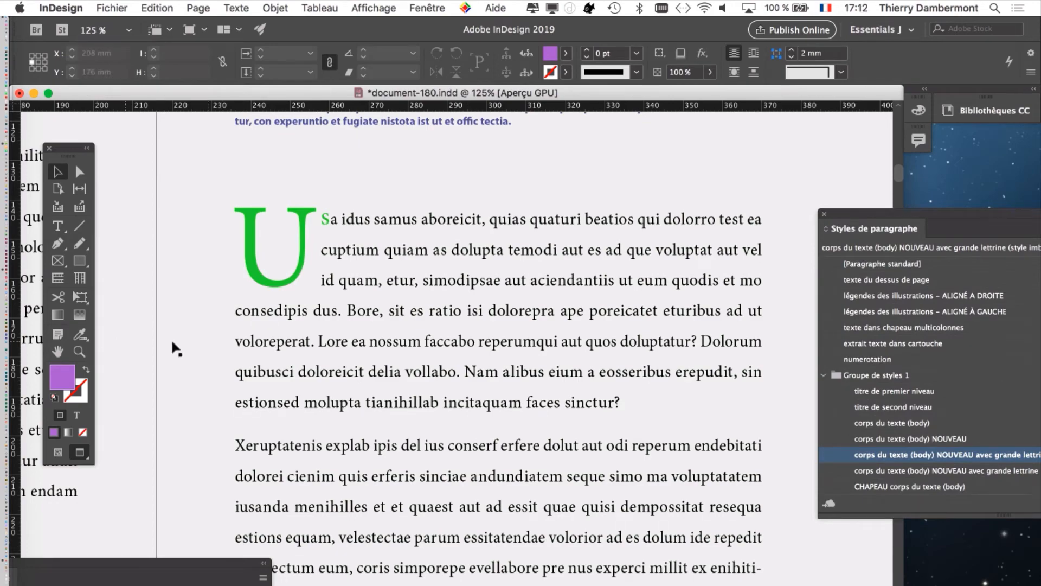
left_click(269, 281)
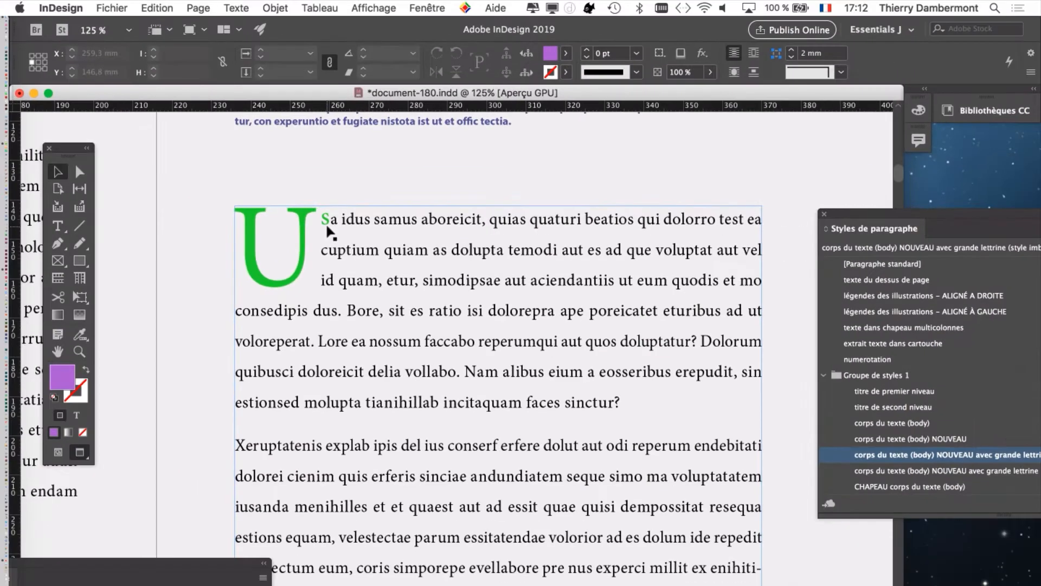
left_click(144, 185)
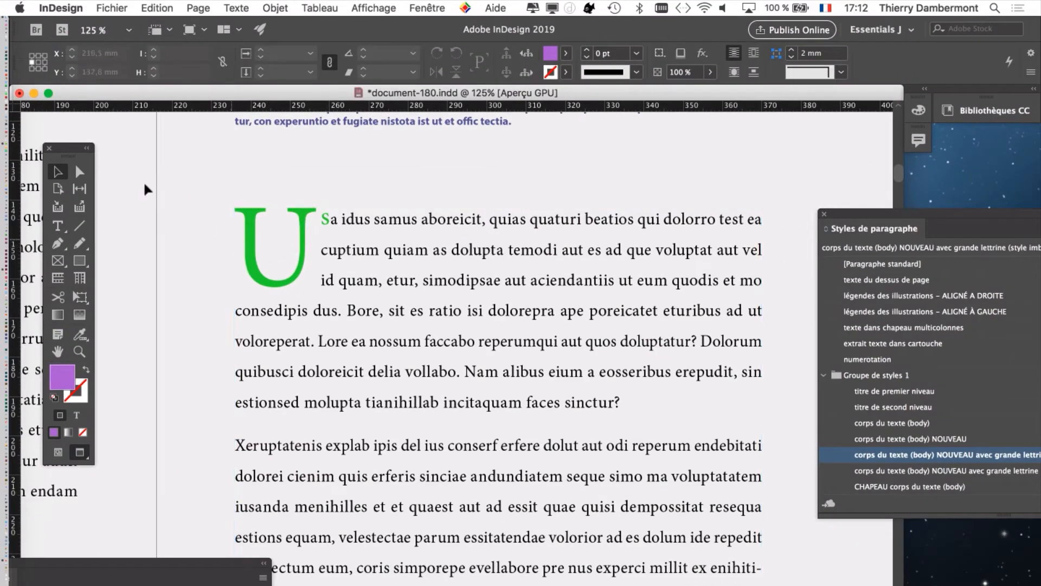
Step: Select the character style Grande lettrine (style imbriqué) and close the character styles list
left_click_drag(128, 565, 352, 109)
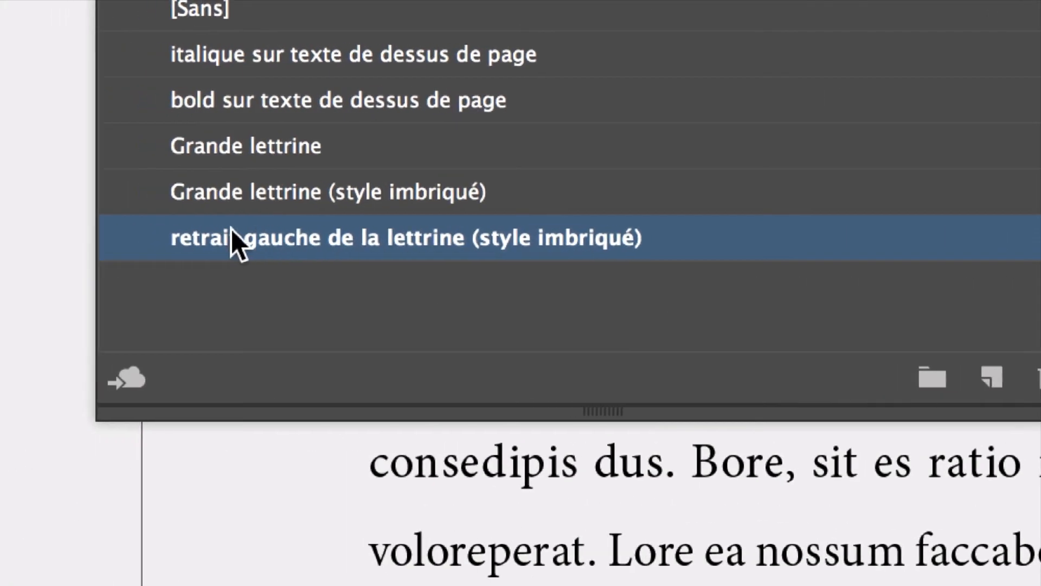
left_click(291, 199)
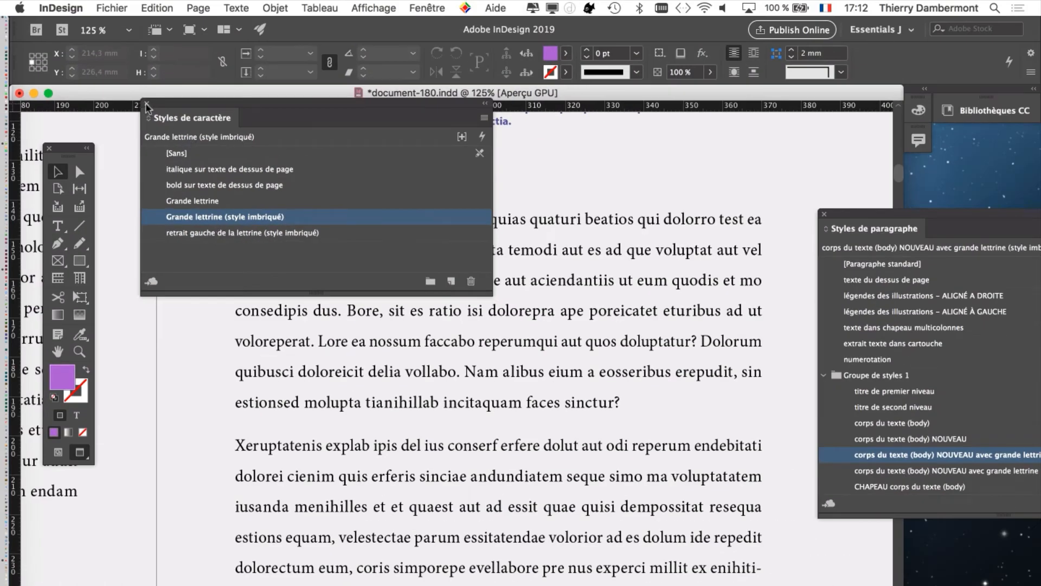
left_click(145, 103)
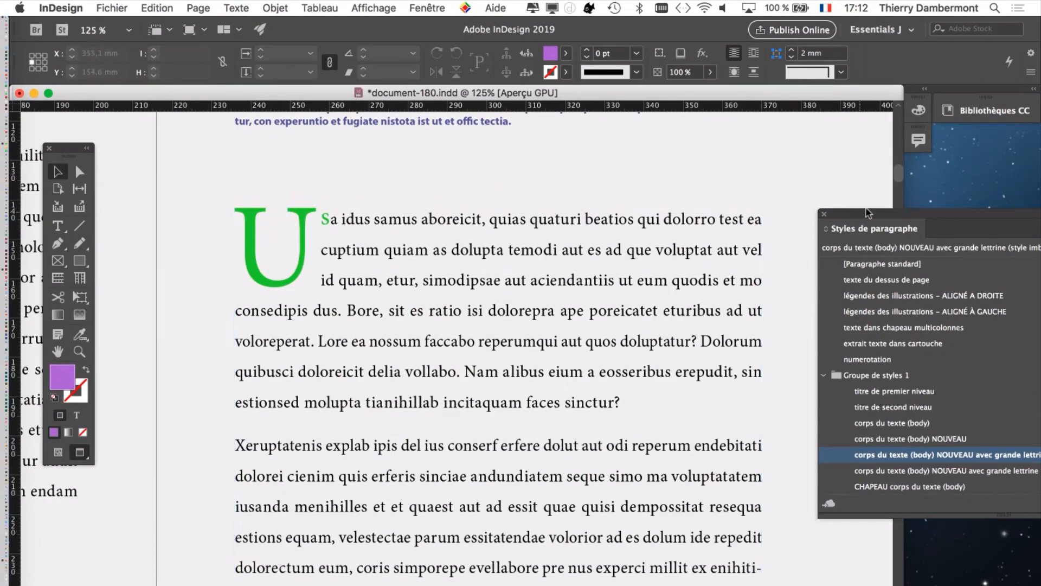
Step: Display the character styles list again and arrange it and the paragraph styles list away from the large initial
left_click_drag(862, 222, 705, 206)
left_click(236, 7)
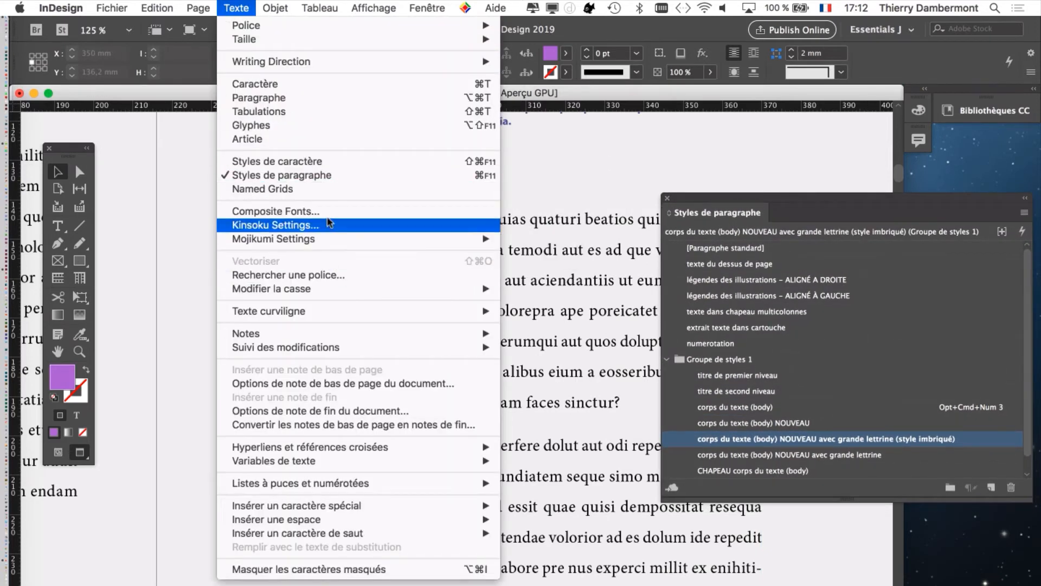
left_click(324, 162)
left_click_drag(335, 100, 545, 119)
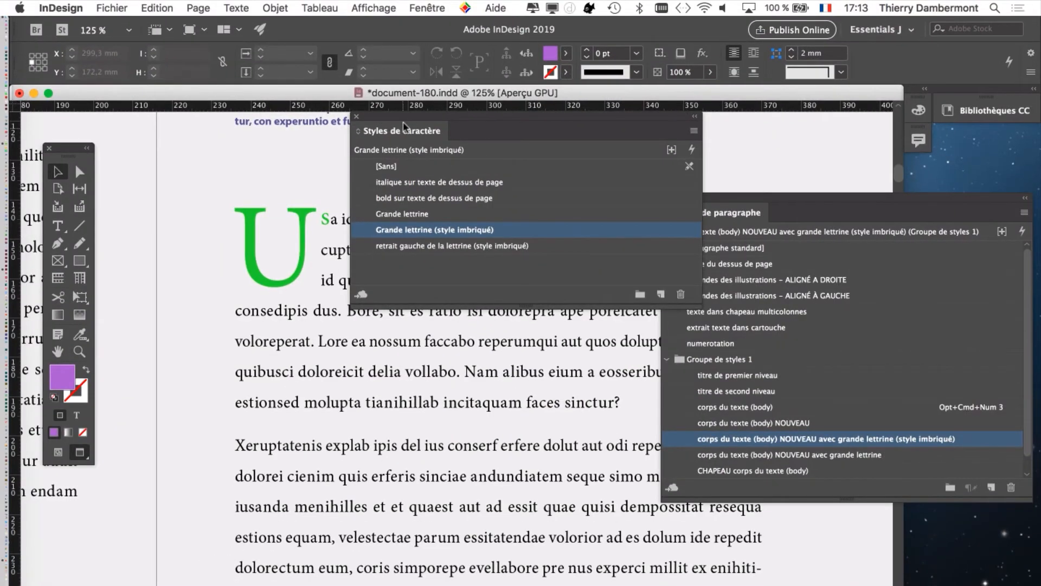
left_click_drag(390, 117, 396, 485)
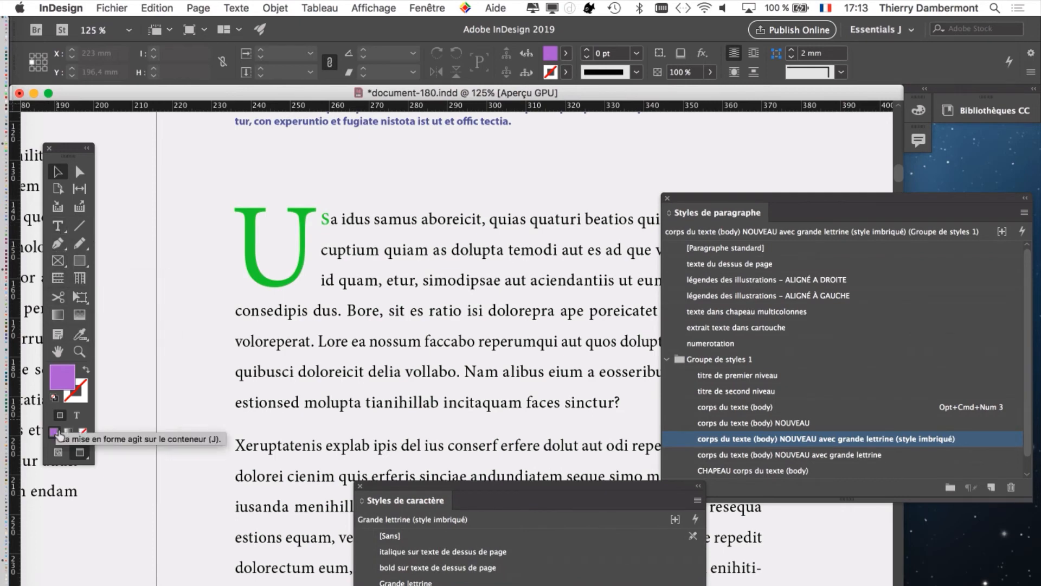
Step: Show the guides and hidden characters, and insert a space before the large initial U
left_click(58, 451)
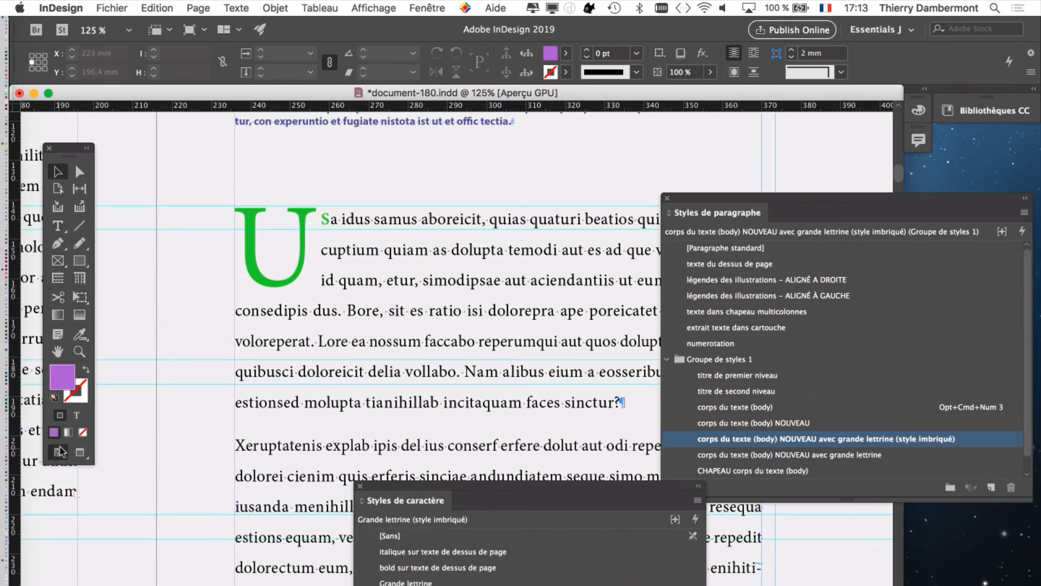
left_click(58, 225)
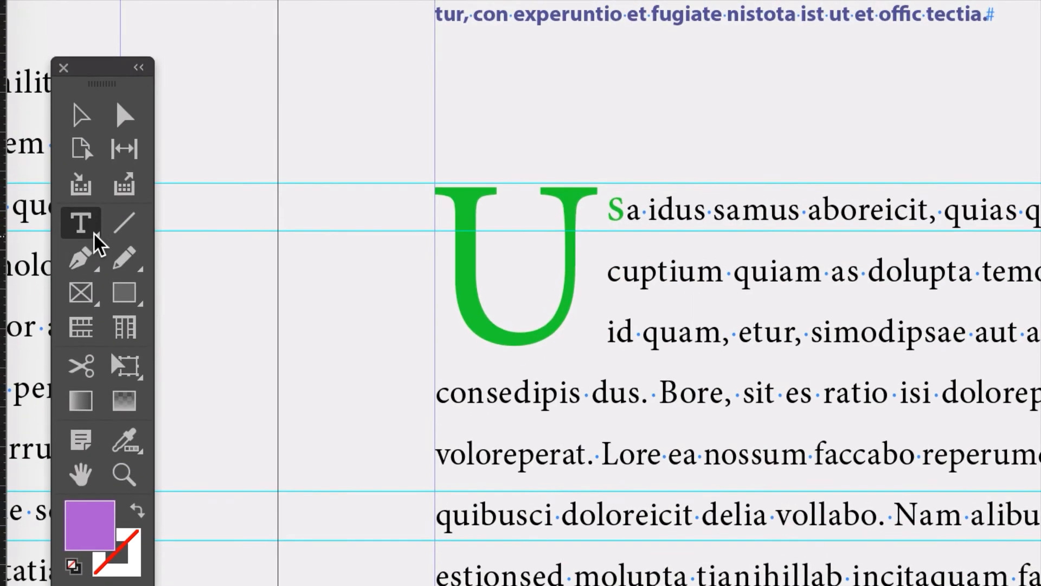
left_click(452, 213)
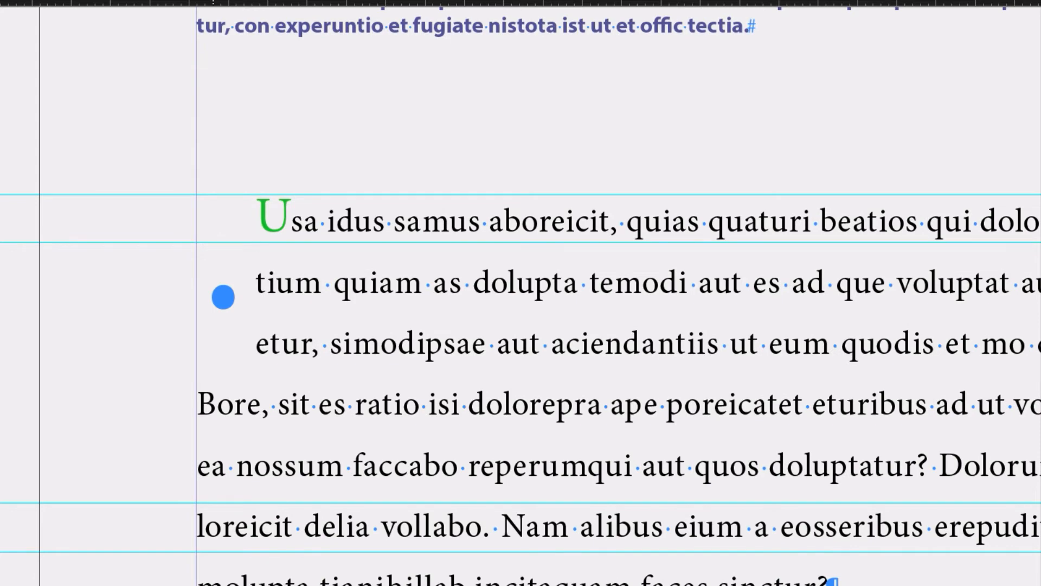
Step: Highlight the large initial U, its first line and the inserted space in turn to examine them, and leave text editing
left_click_drag(254, 220, 286, 218)
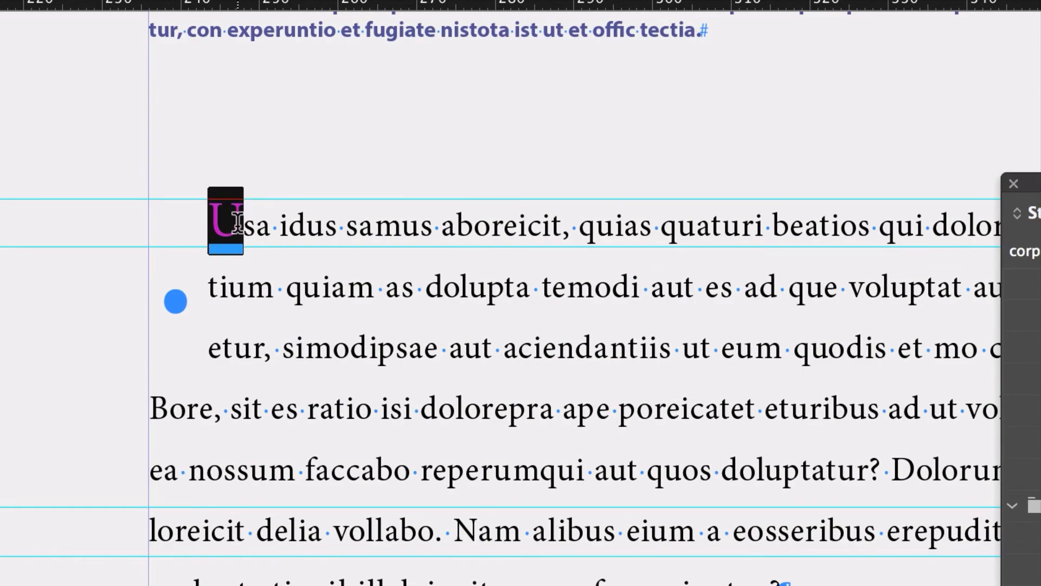
left_click(201, 263, "shift")
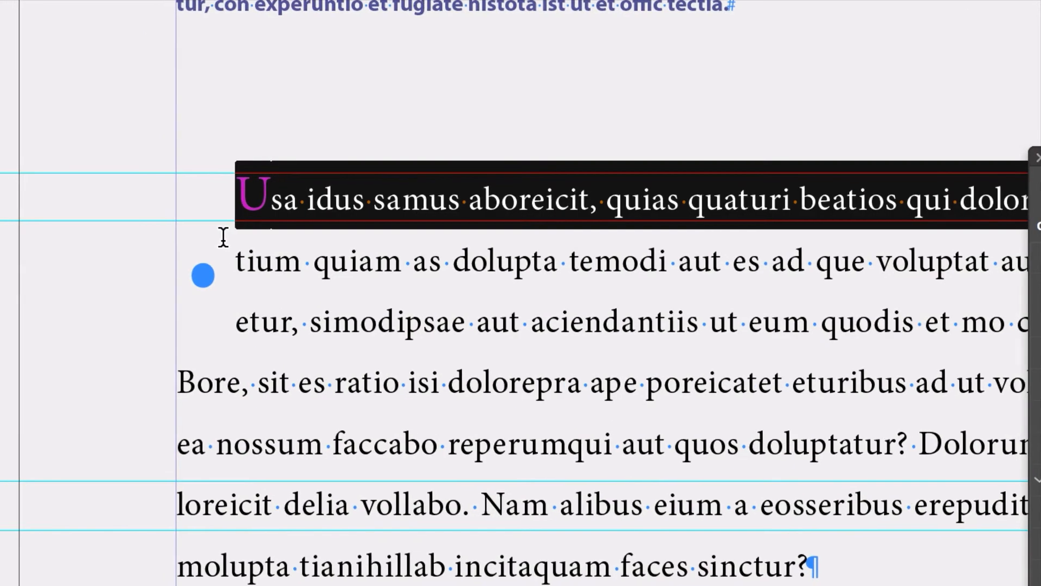
left_click_drag(188, 242, 211, 243)
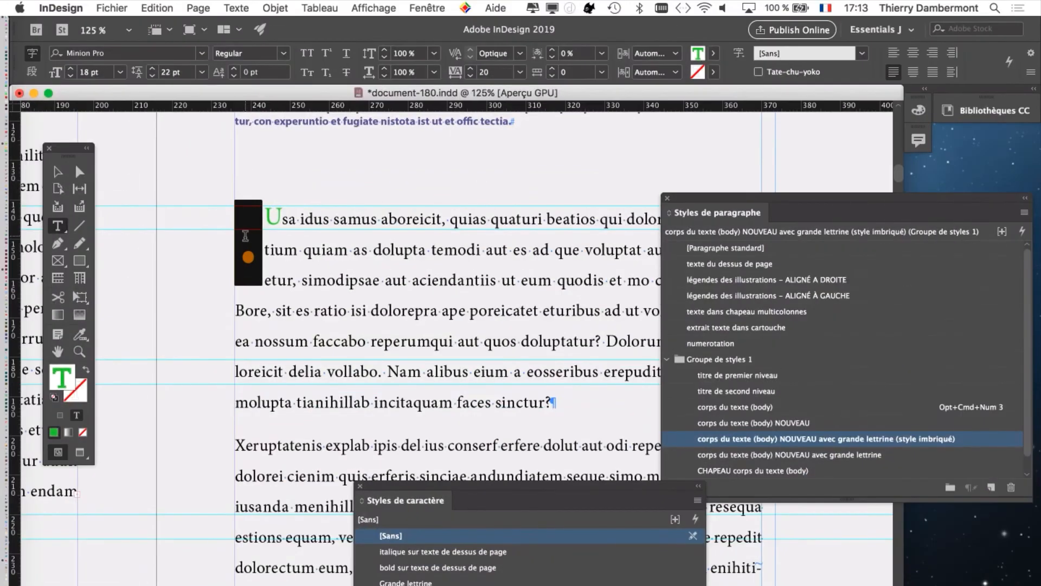
left_click(58, 172)
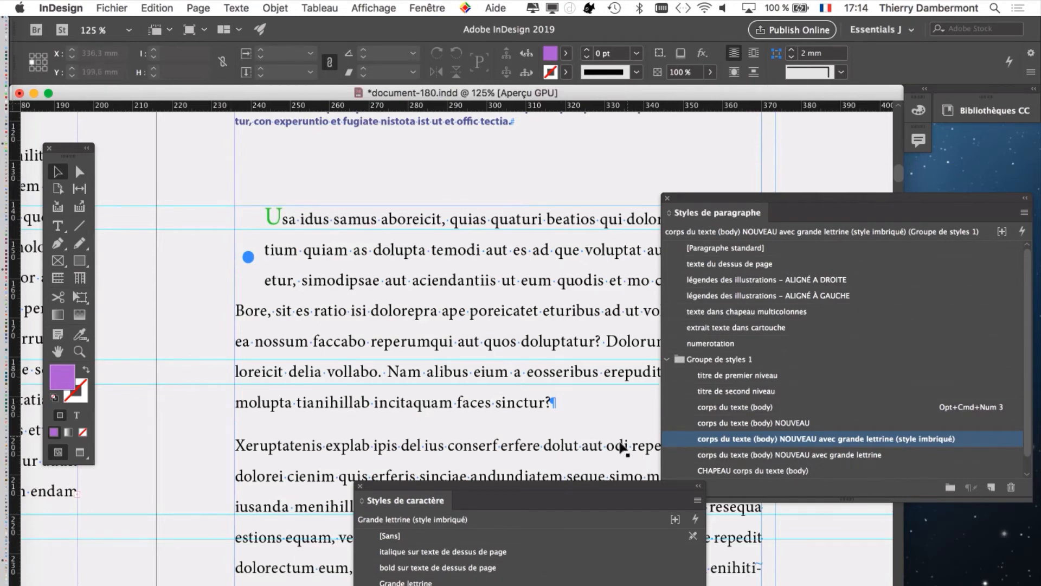
Step: Set the drop cap to 2 characters in the paragraph style corps du texte (body) NOUVEAU avec grande lettrine (style imbriqué)
left_click_drag(623, 487, 209, 570)
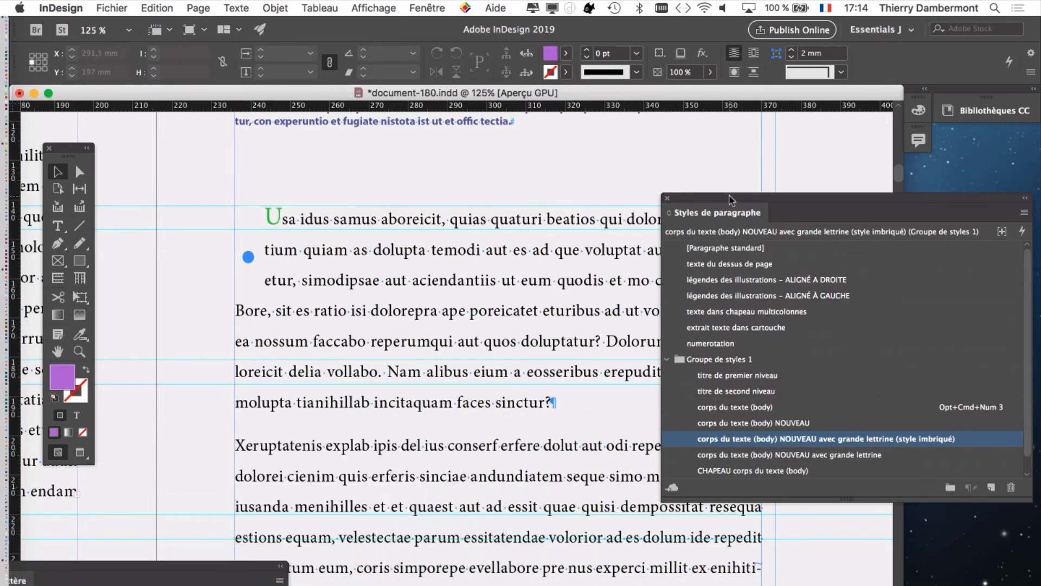
left_click_drag(733, 199, 649, 131)
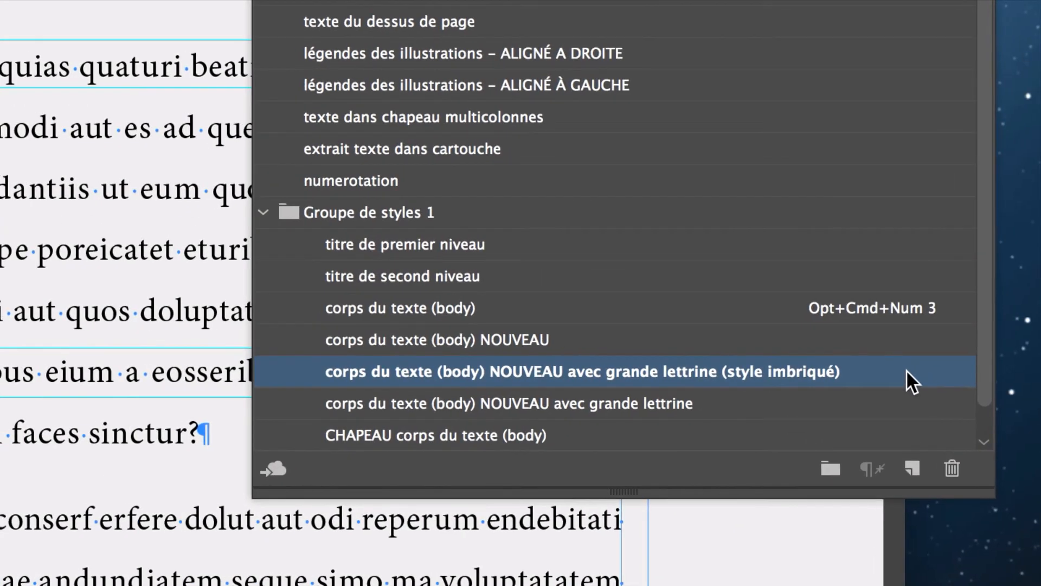
double_click(906, 371)
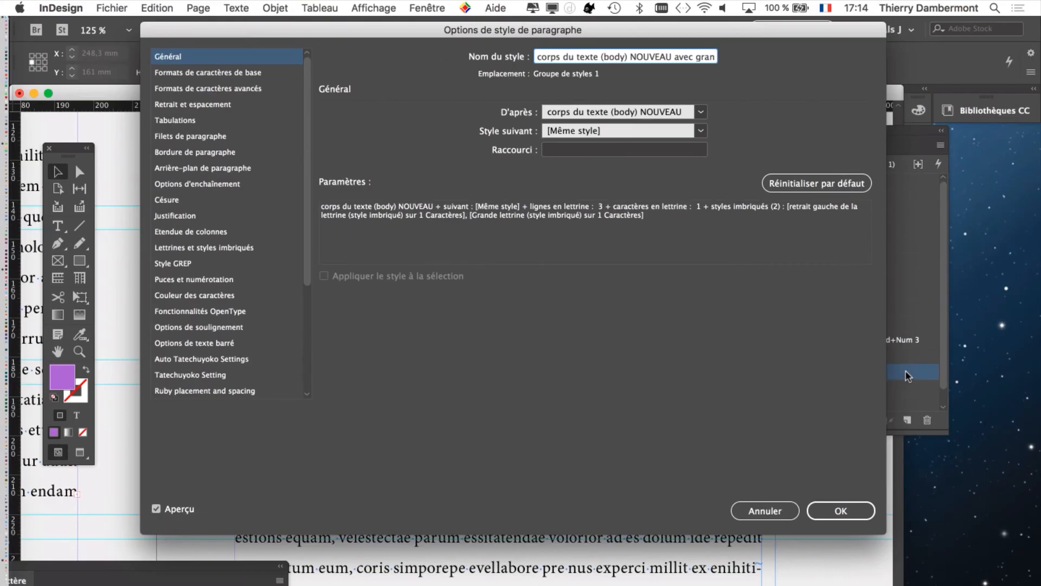
left_click_drag(244, 34, 551, 73)
left_click(511, 286)
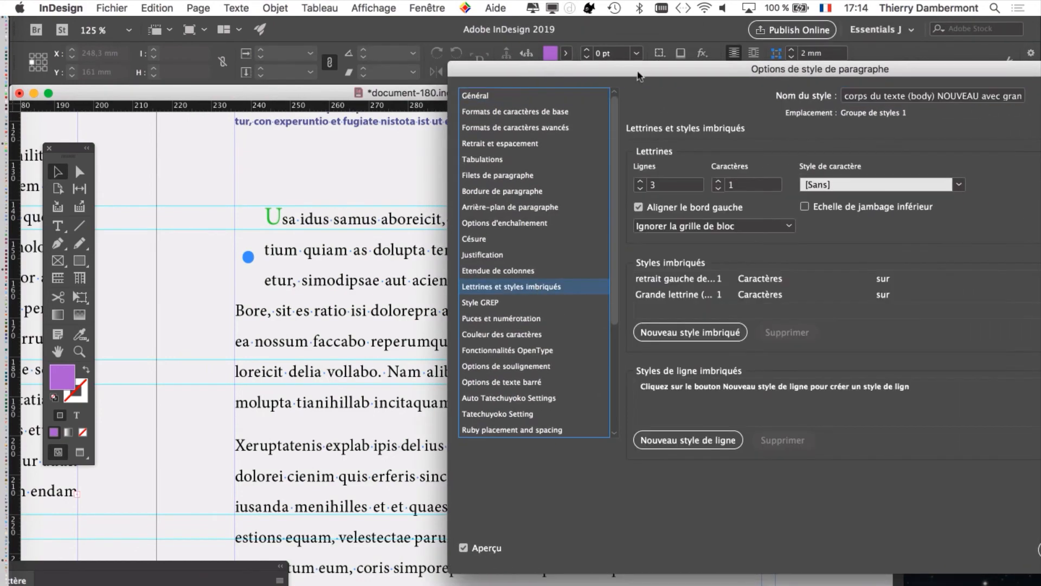
left_click_drag(638, 76, 569, 139)
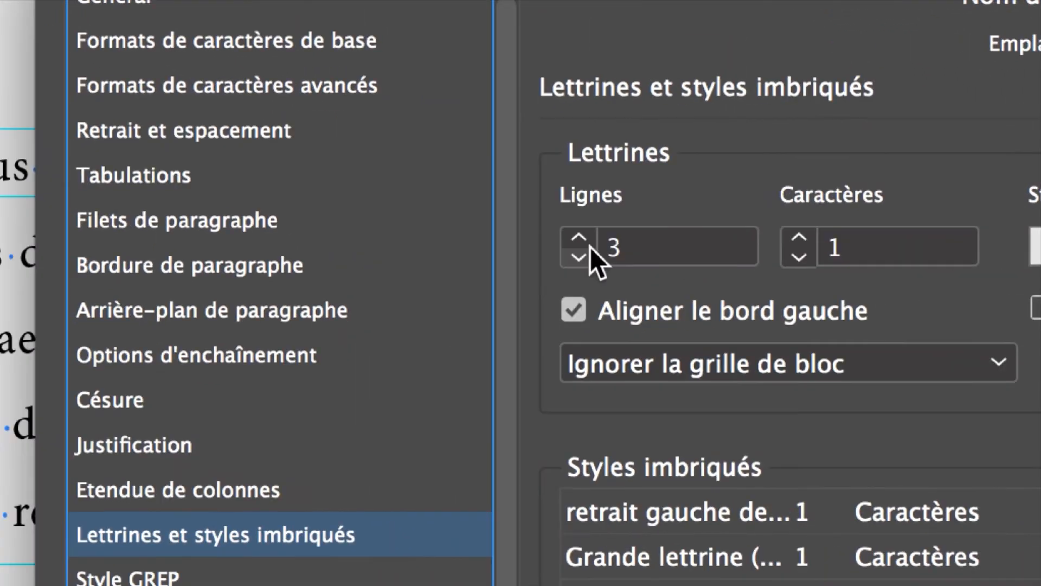
left_click(643, 243)
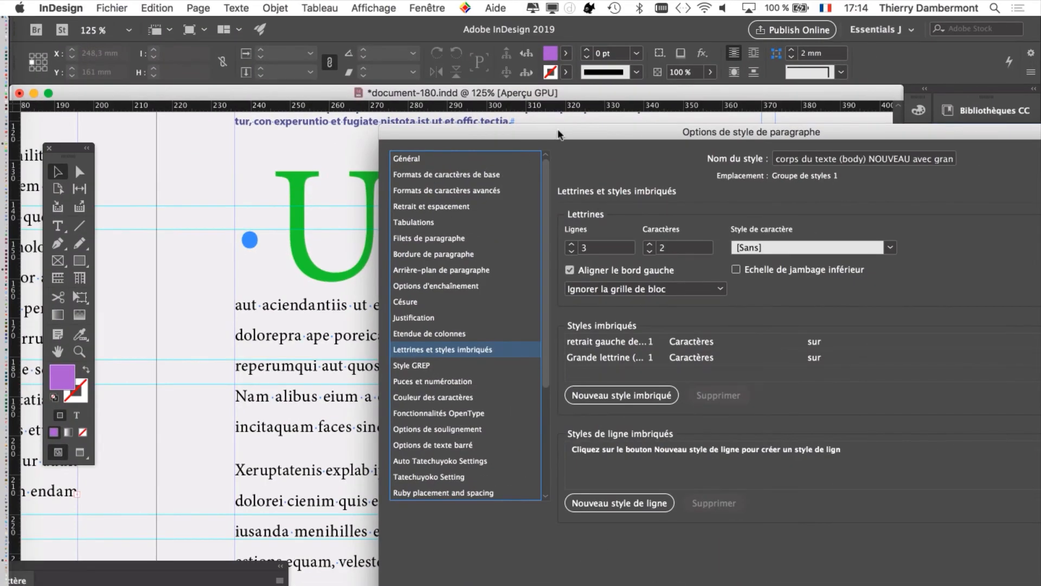
left_click_drag(559, 133, 382, 107)
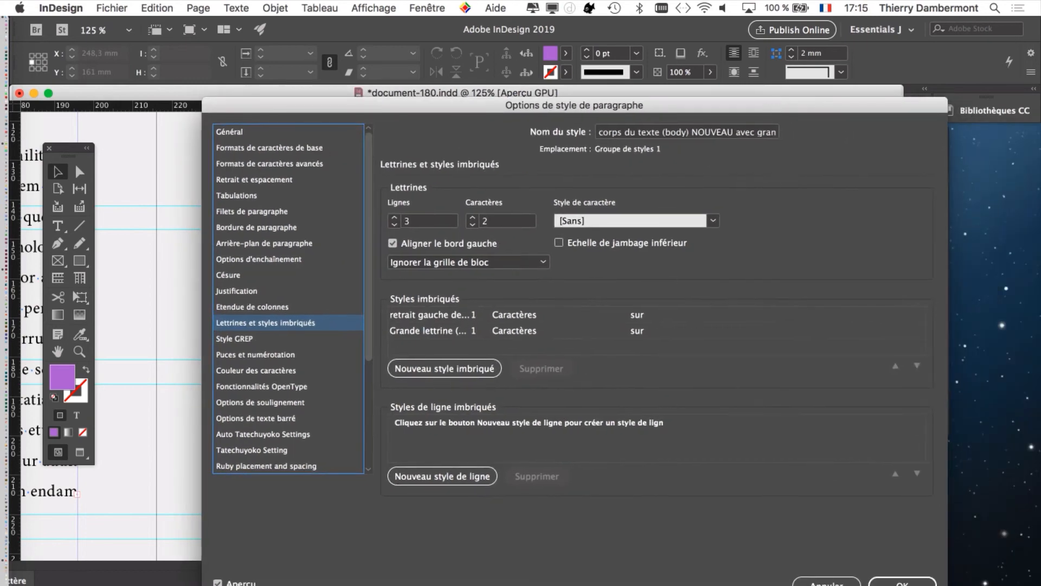
key("Return")
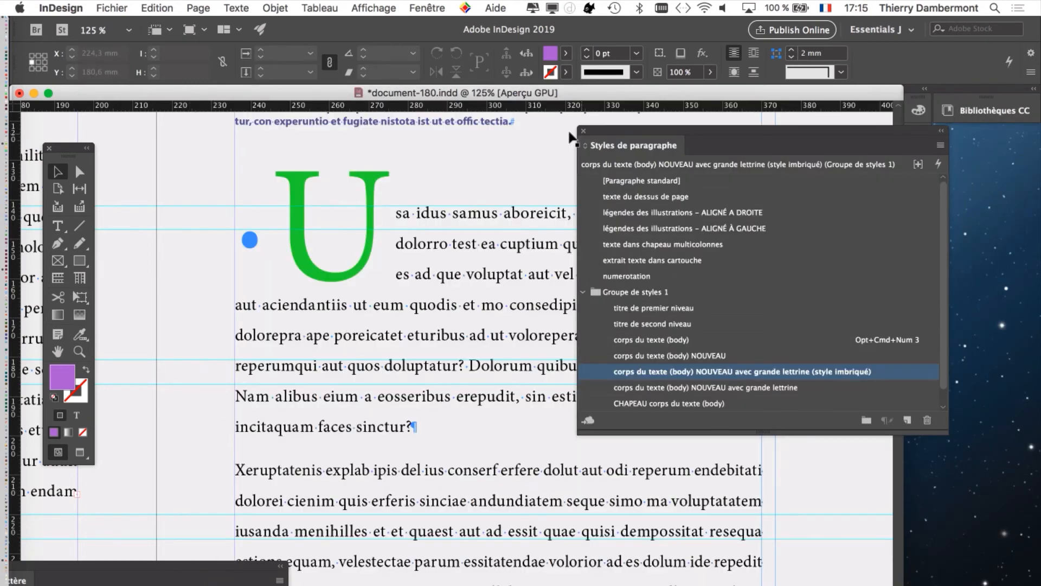
Step: Replace the paragraph styles list with the character styles list and select retrait gauche de la lettrine (style imbriqué)
left_click_drag(602, 133, 736, 135)
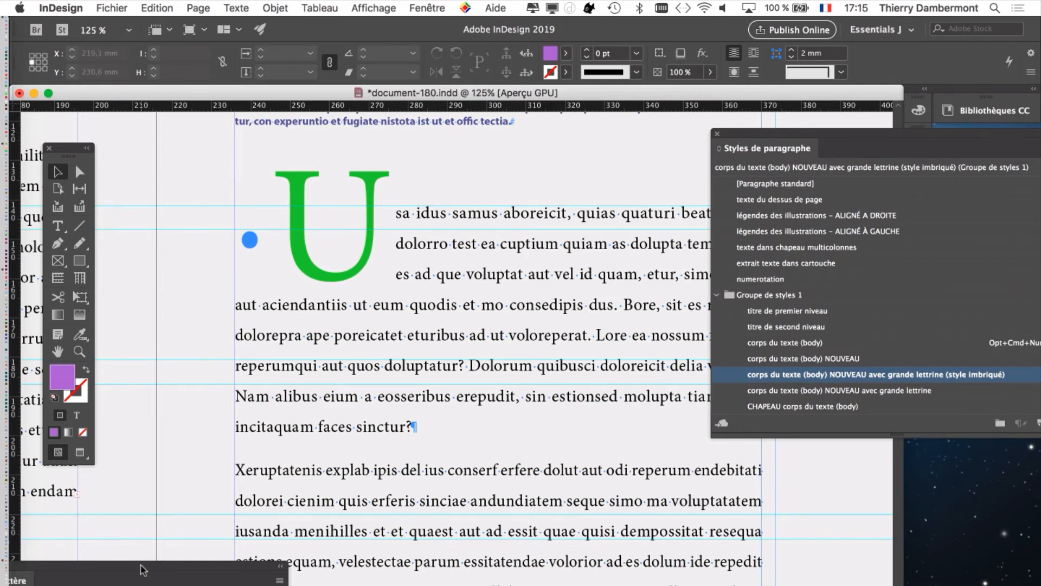
left_click_drag(142, 568, 760, 194)
left_click(717, 133)
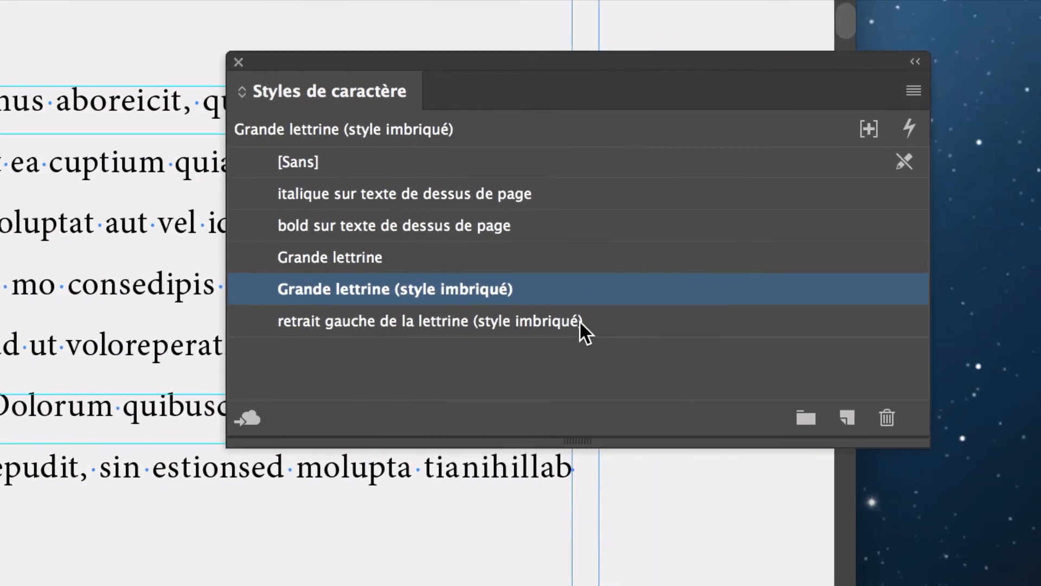
left_click(581, 321)
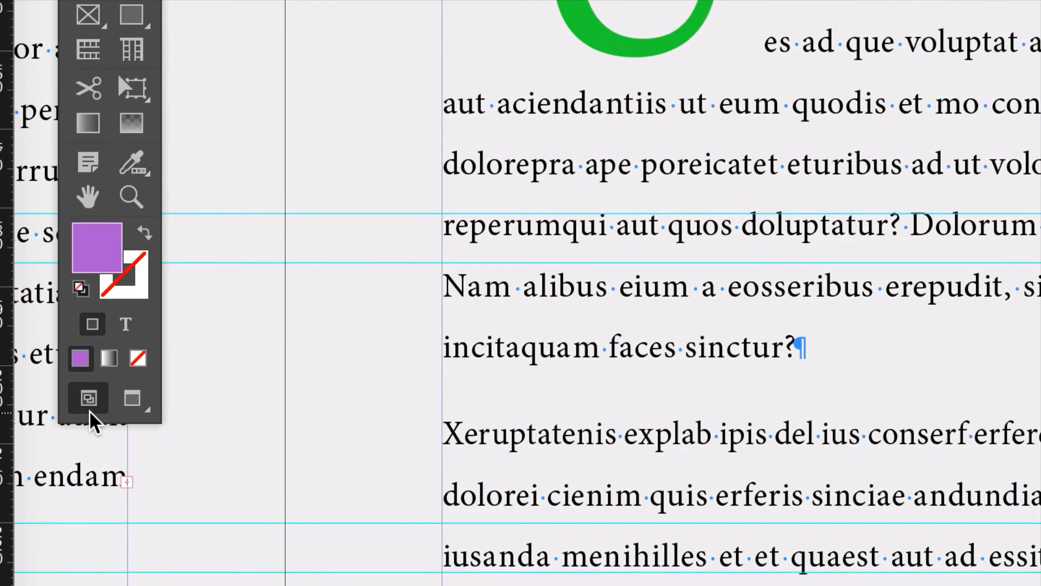
Step: Preview the page without guides and hidden characters, and return to the normal display with the styles list moved aside
left_click(133, 407)
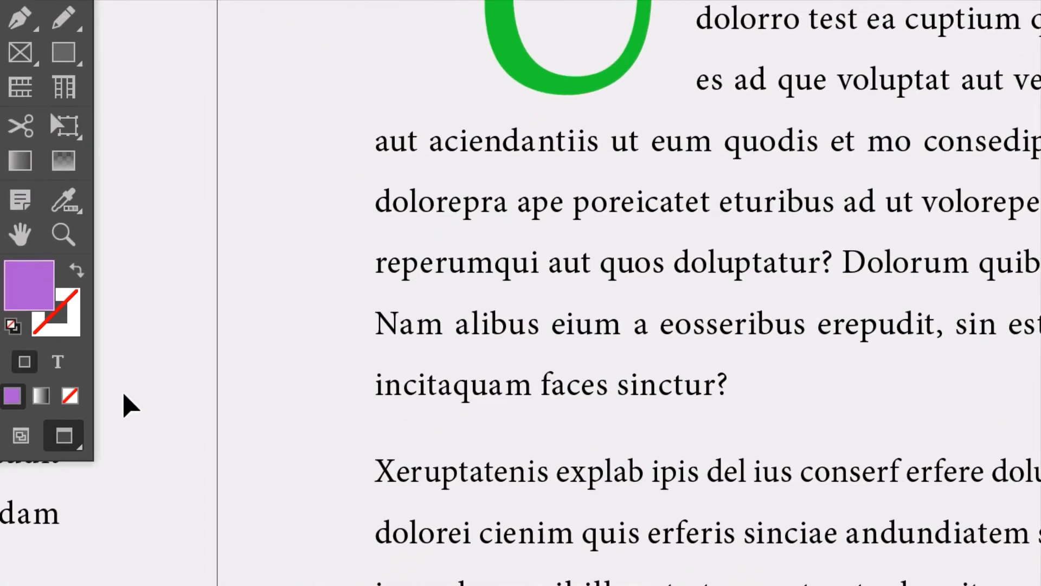
left_click(20, 435)
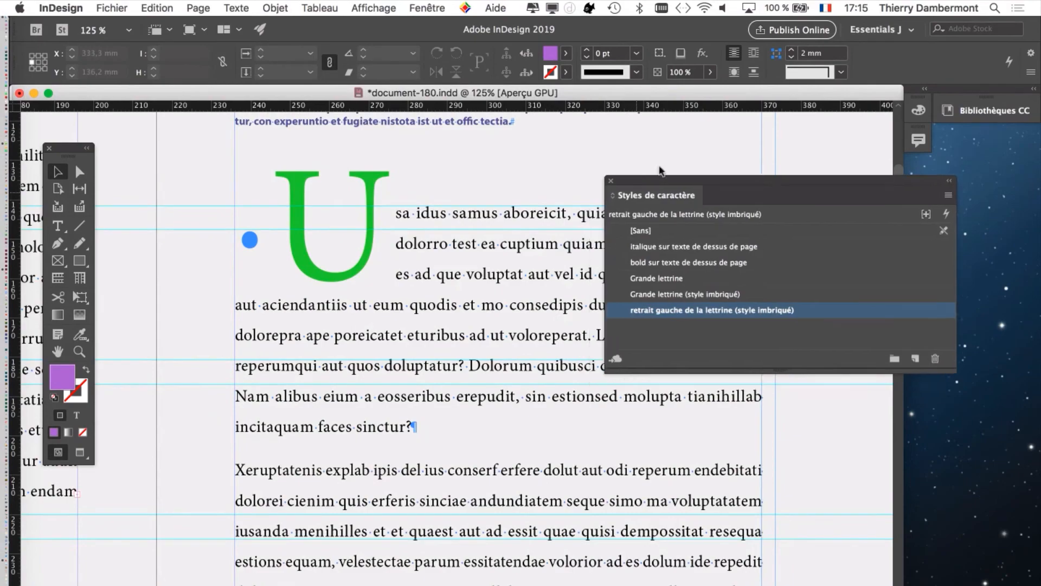
left_click_drag(659, 166, 685, 110)
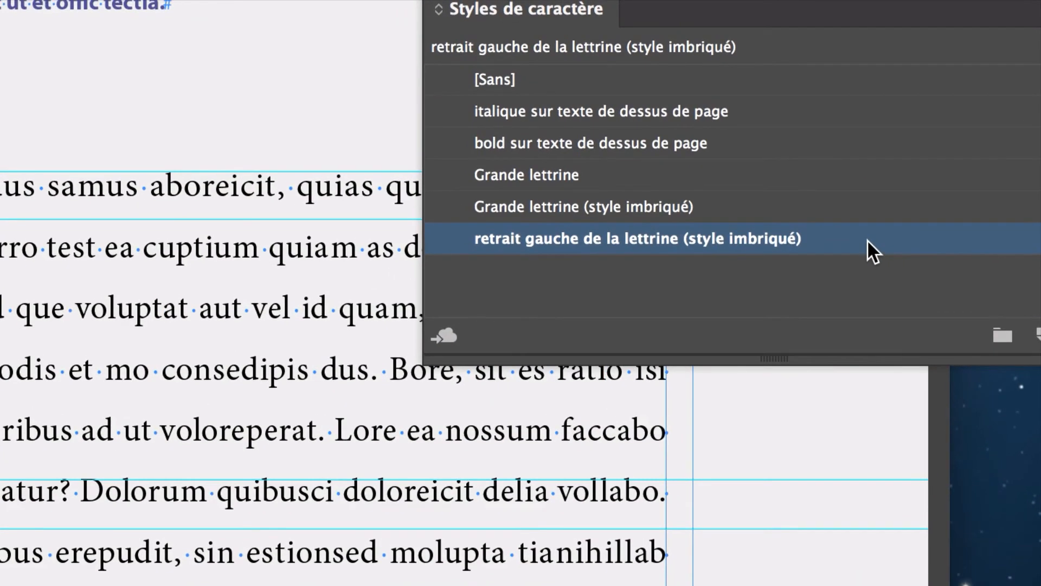
double_click(867, 240)
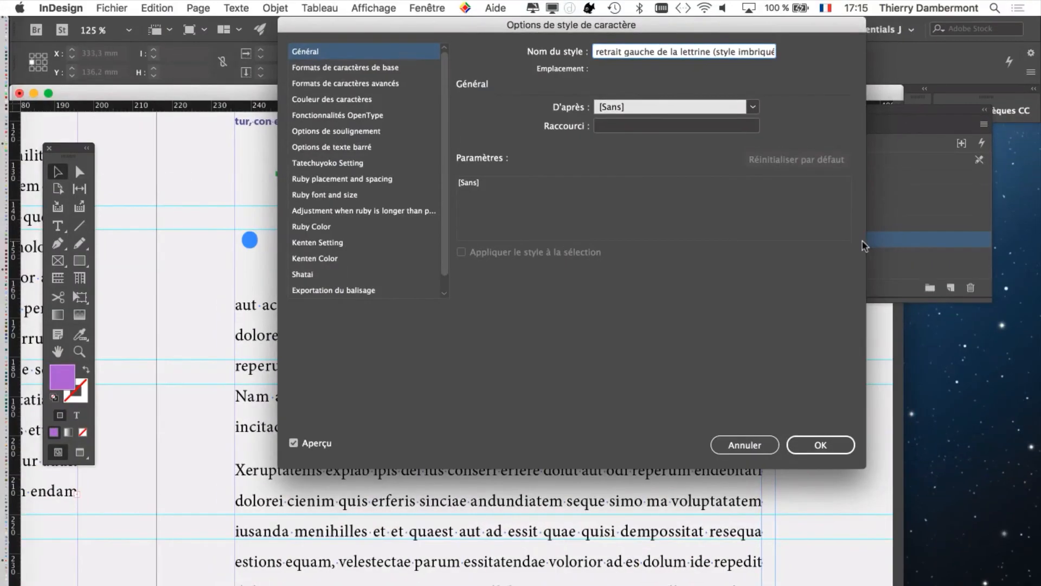
left_click_drag(347, 25, 556, 99)
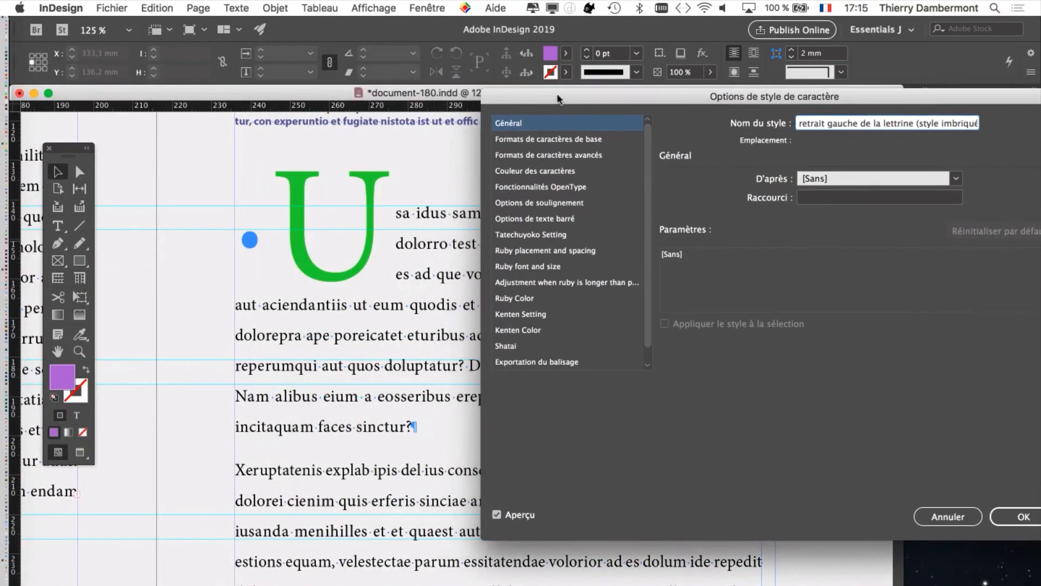
left_click(557, 143)
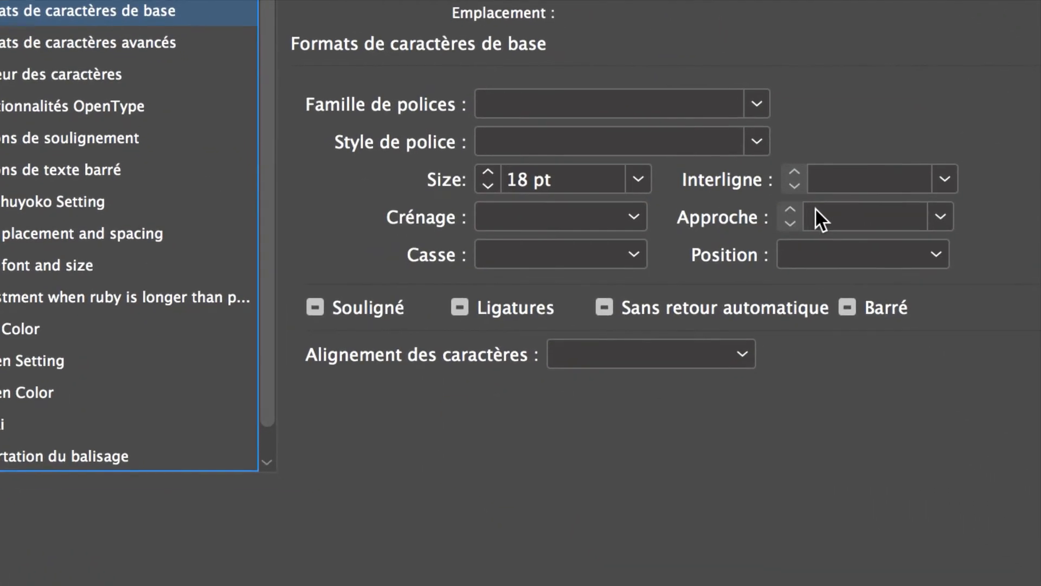
left_click(937, 282)
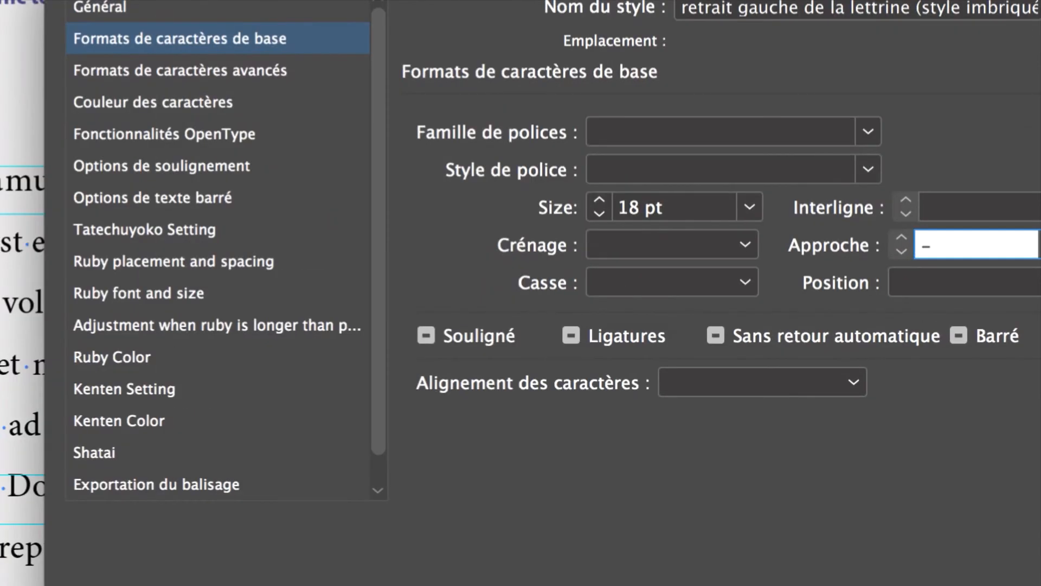
type("40")
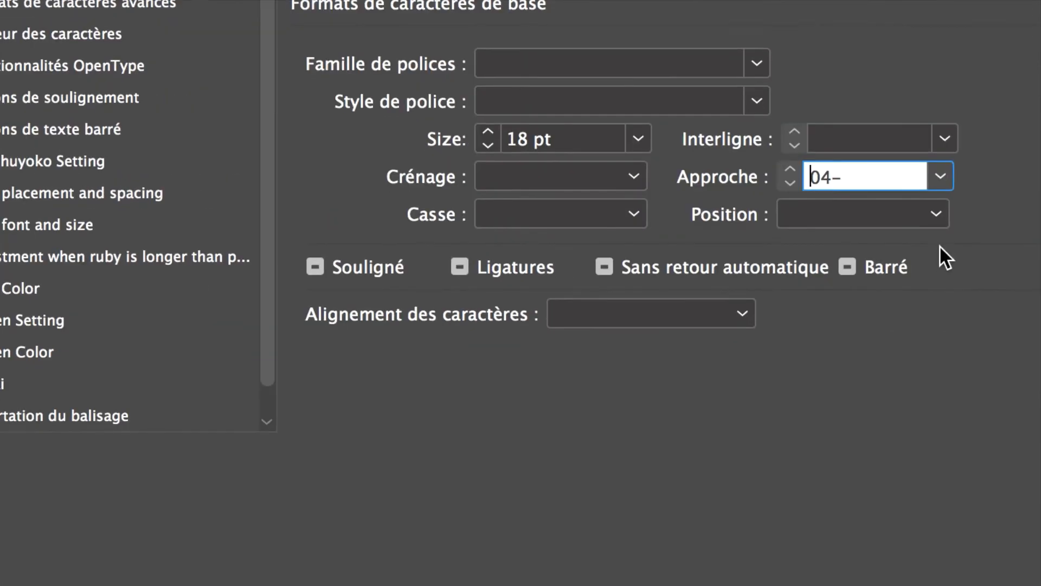
left_click_drag(874, 181, 826, 172)
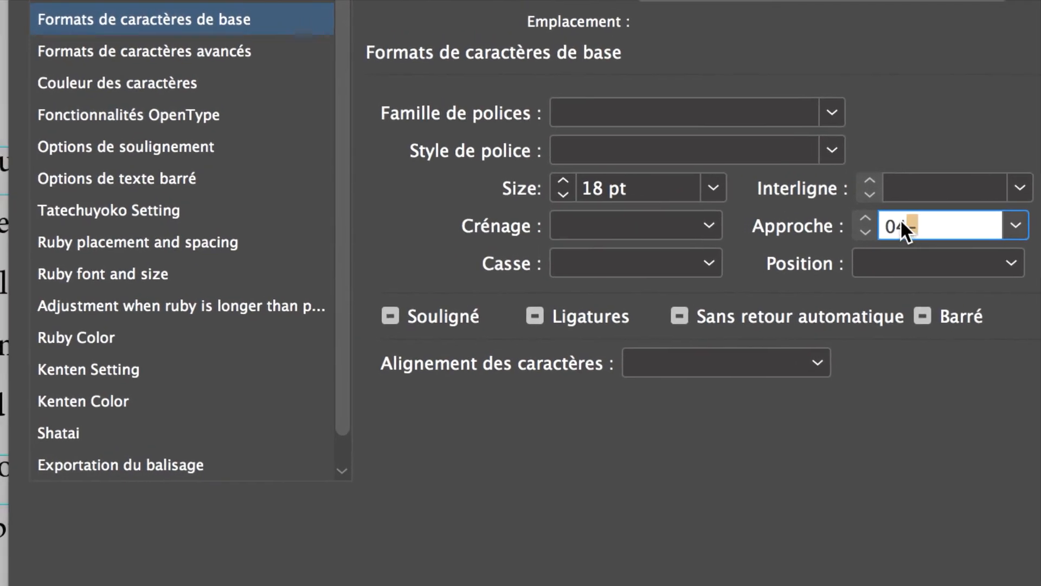
left_click_drag(900, 219, 873, 219)
type("-")
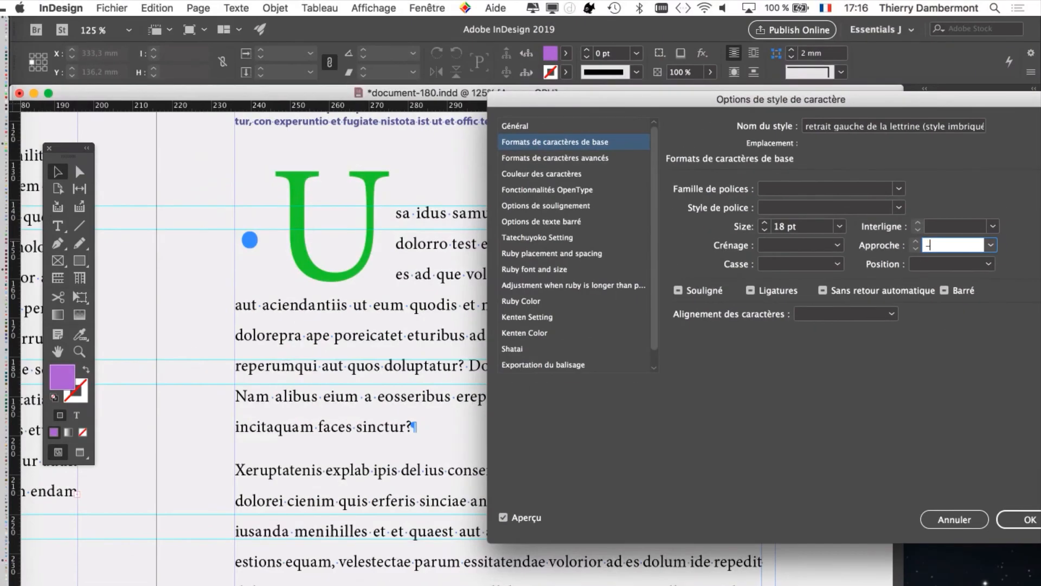
type("004")
left_click(956, 522)
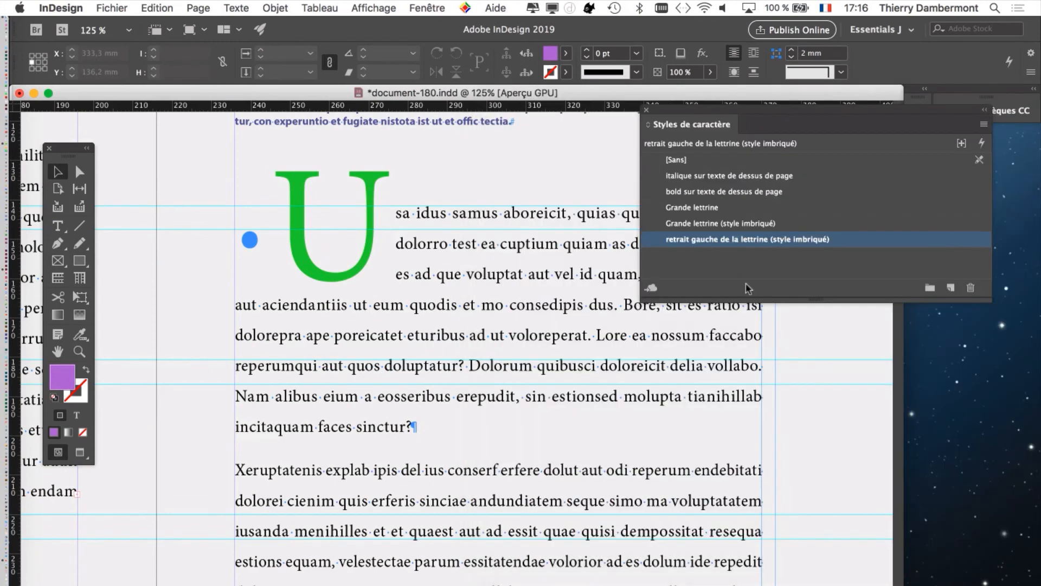
Step: Set the tracking to -400 in the character style retrait gauche de la lettrine (style imbriqué)
double_click(871, 243)
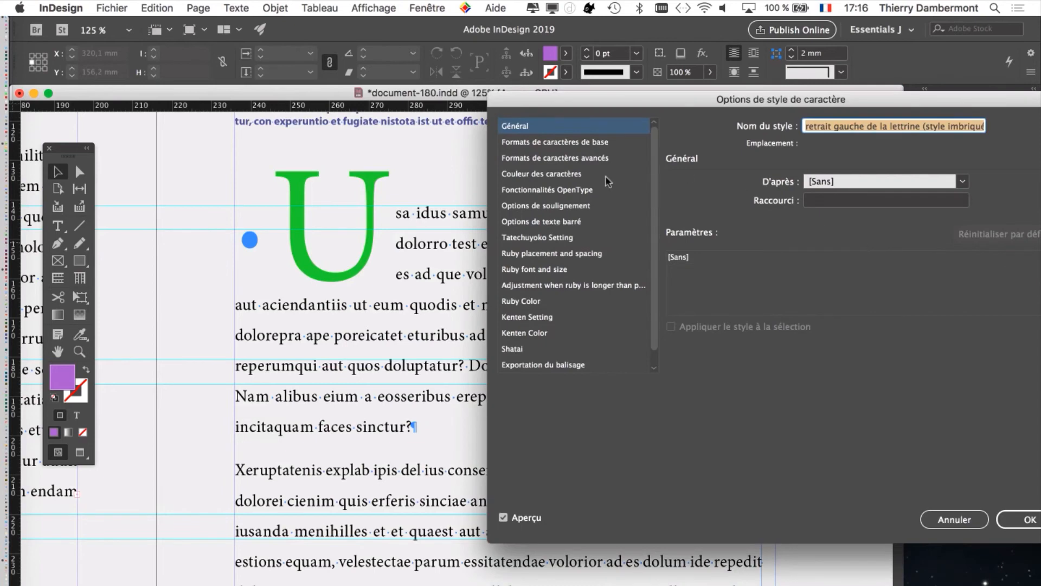
left_click(565, 143)
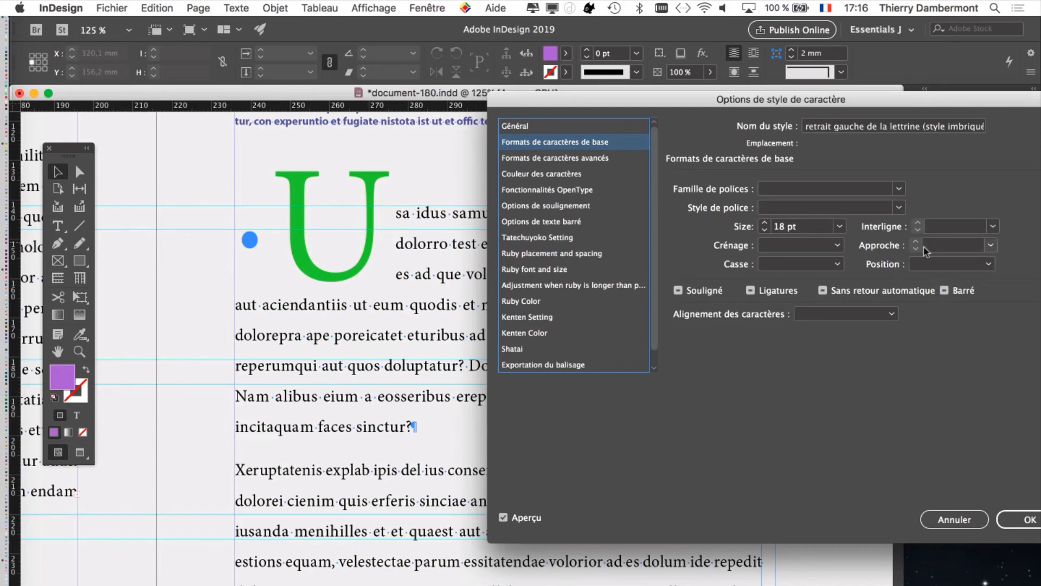
left_click(950, 246)
type("-400")
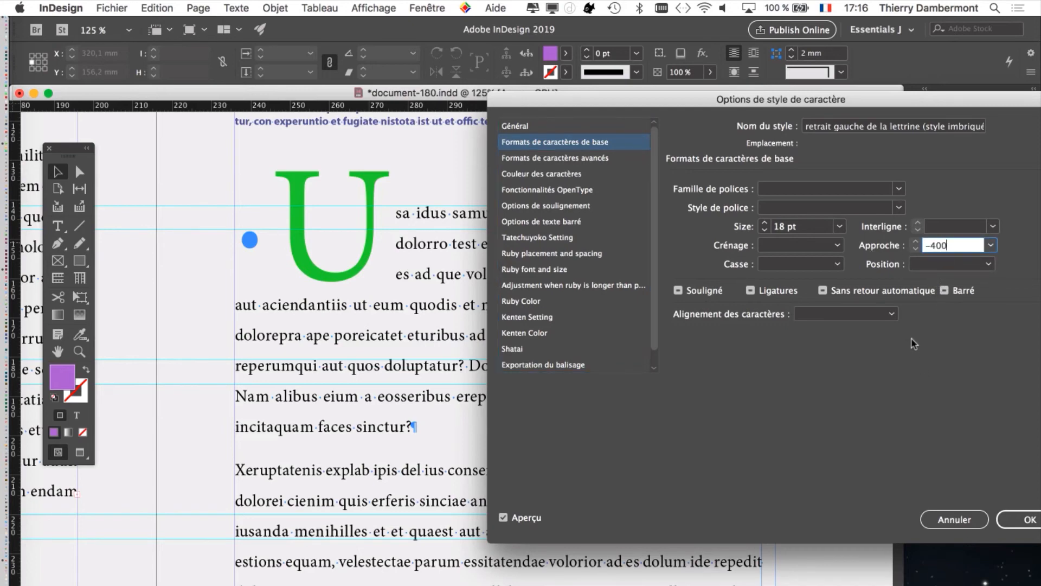
key("Tab")
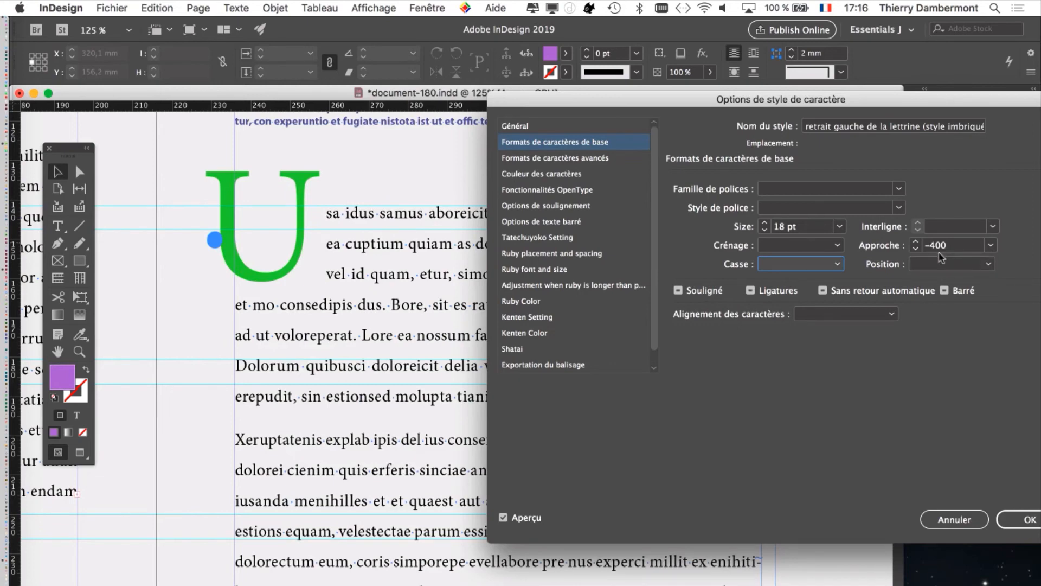
left_click(1019, 520)
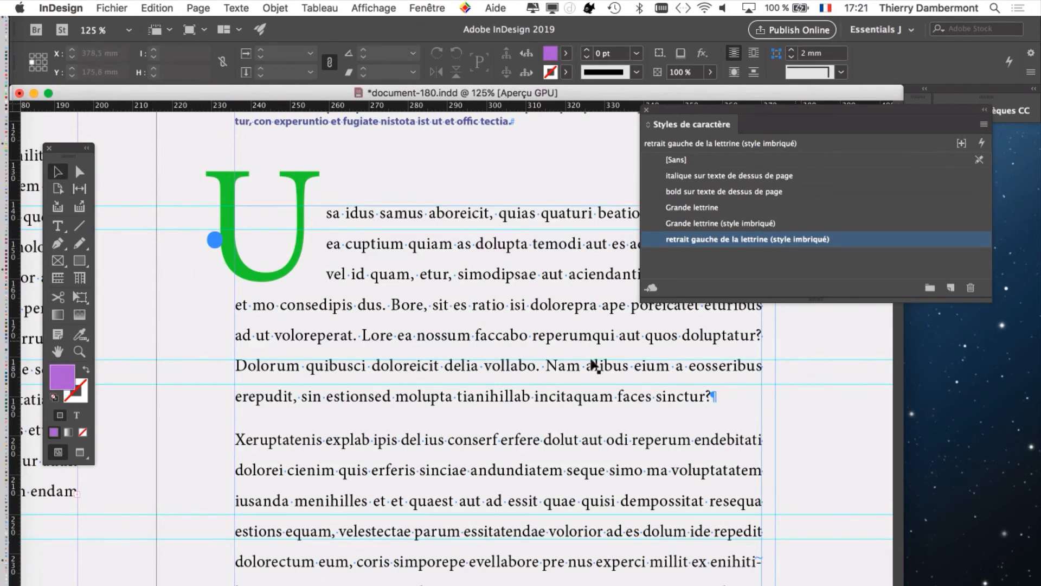
Step: Switch the page to preview mode, and make the character styles list narrower and taller beside the text
left_click(81, 452)
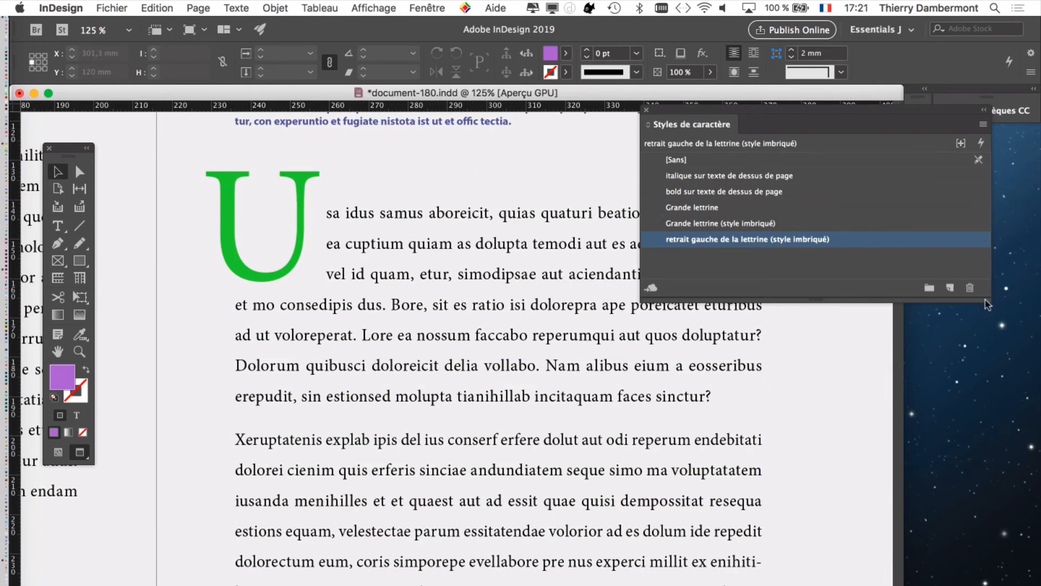
left_click_drag(986, 304, 867, 401)
left_click_drag(743, 116, 891, 226)
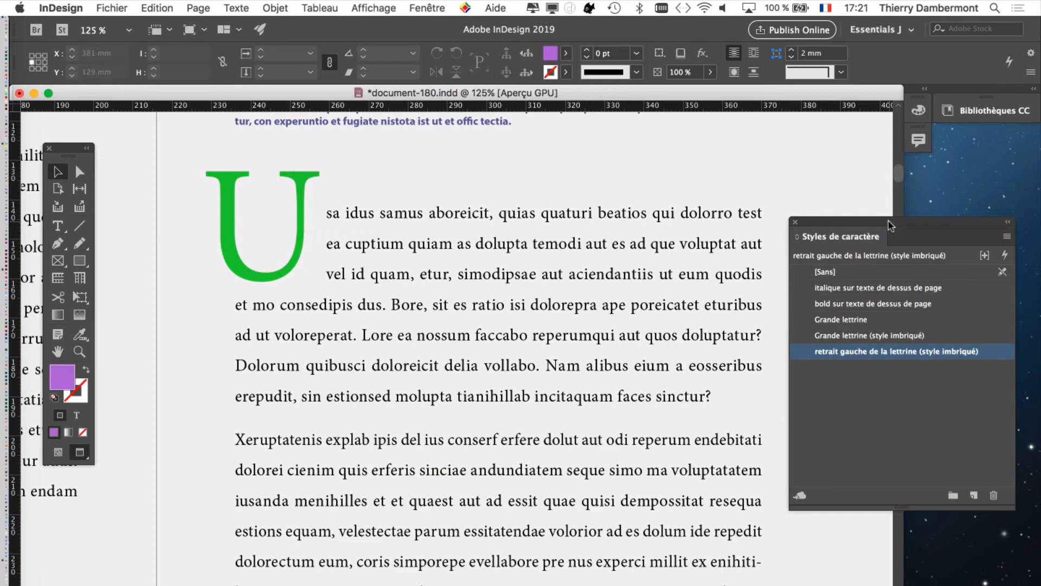
left_click_drag(889, 220, 887, 199)
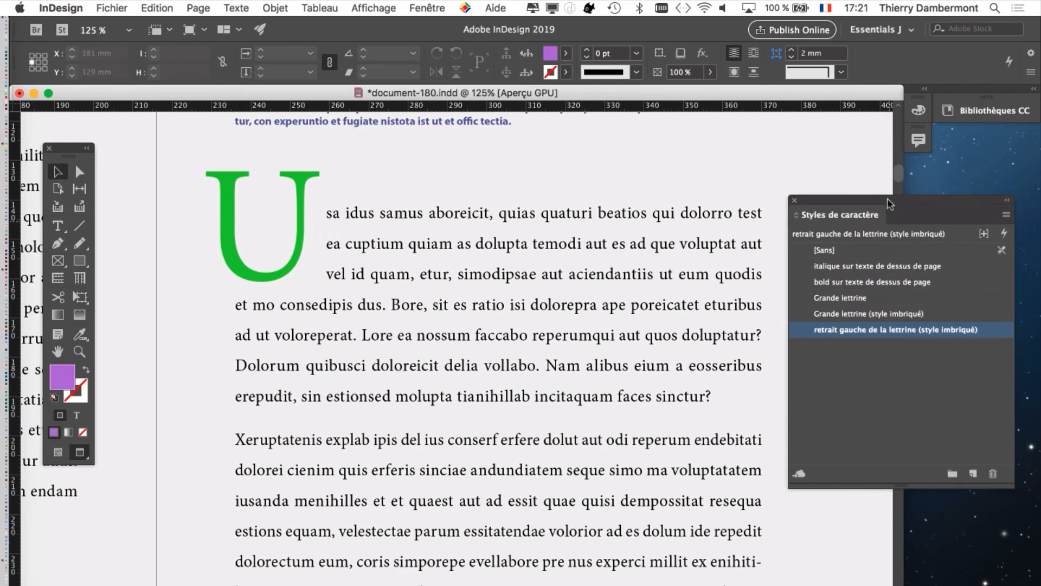
Step: Save the document under the new name document-181.indd in the folder Dossier document-177
left_click(112, 7)
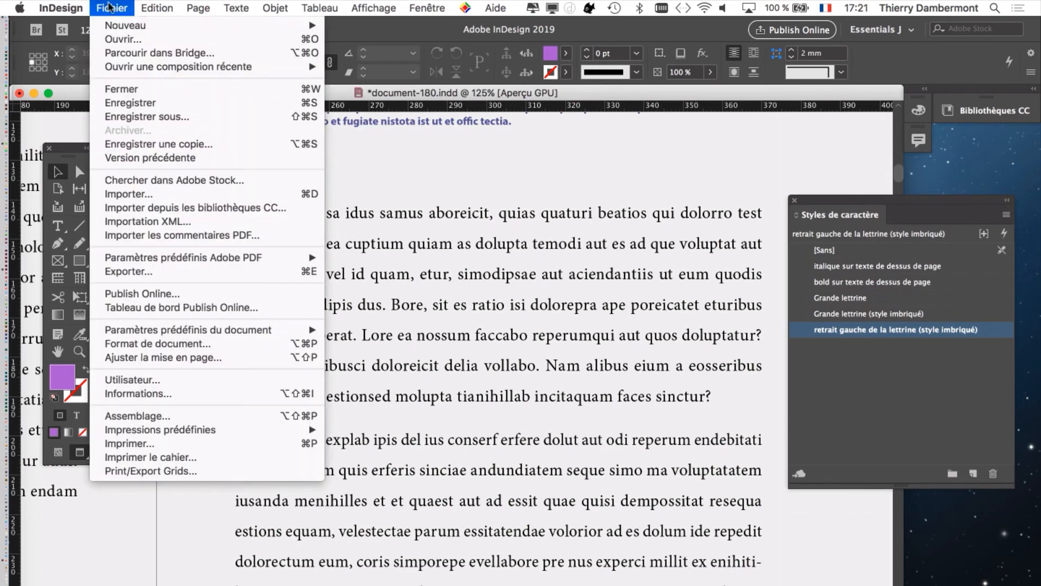
left_click(135, 110)
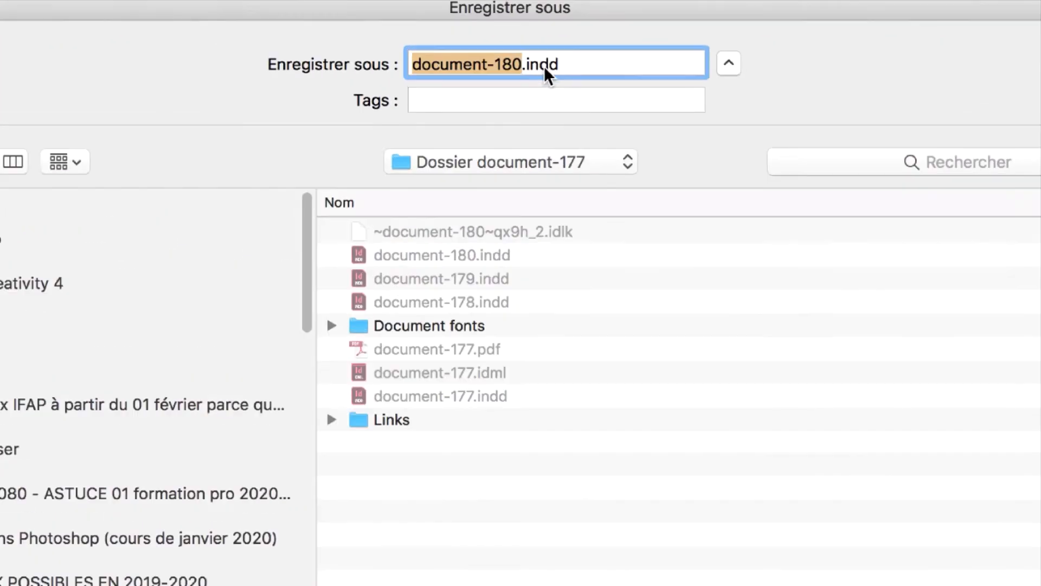
left_click(530, 65)
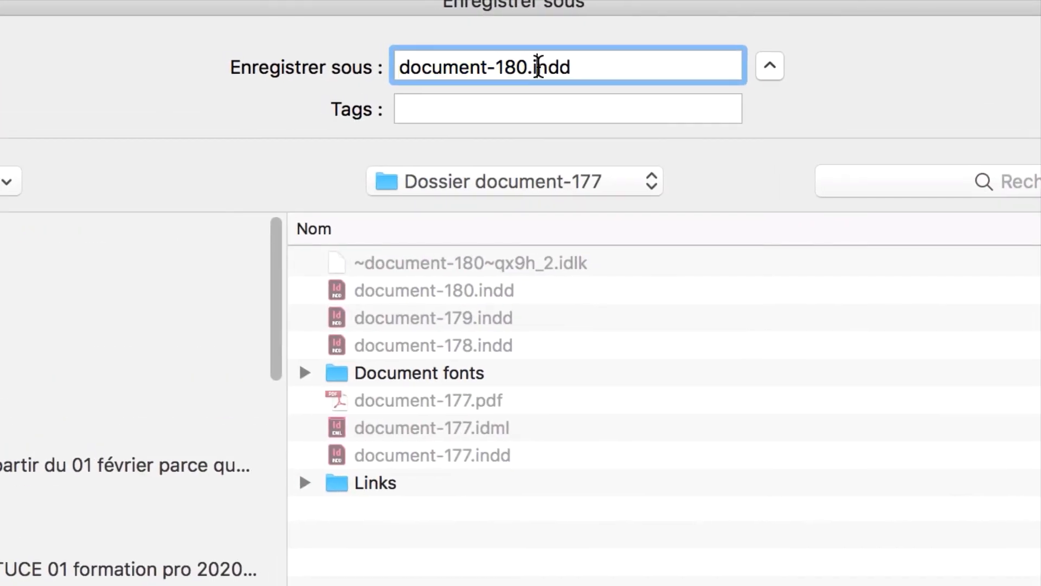
left_click_drag(521, 66, 514, 70)
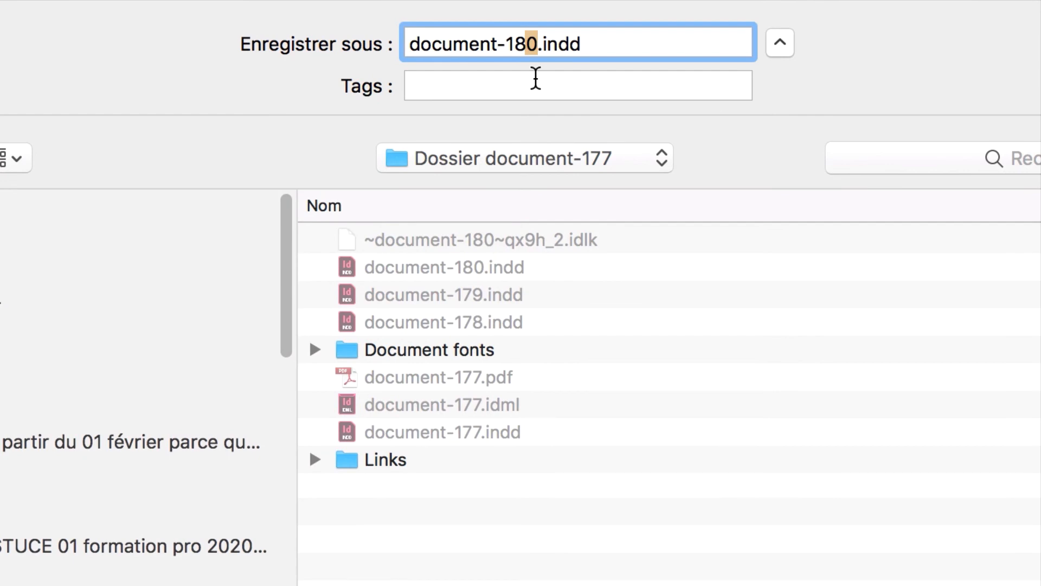
type("1")
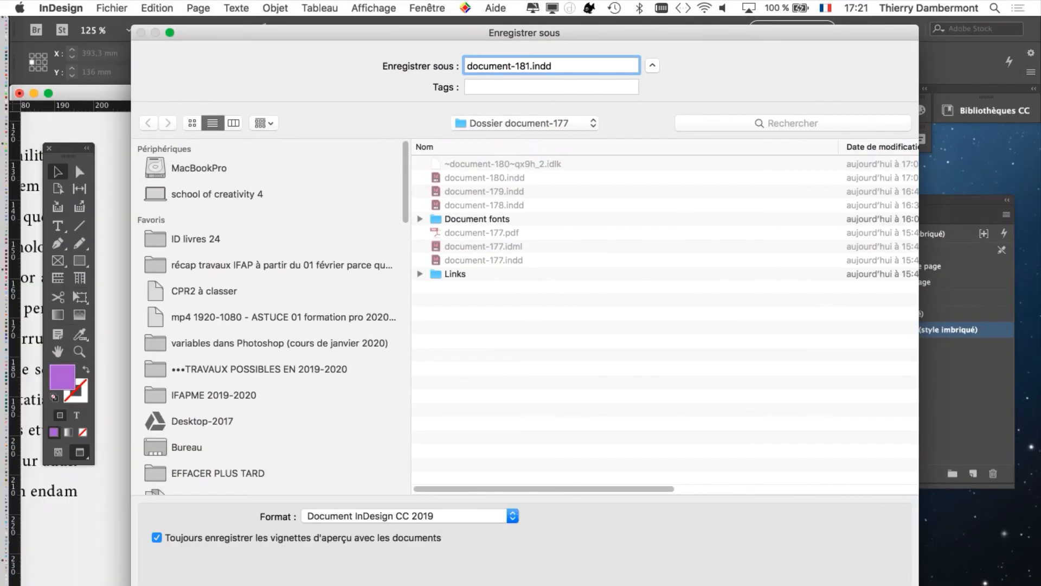
key("Return")
Step: Move the character styles list clear of the page and open the basic character formats of the style Grande lettrine (style imbriqué)
left_click_drag(824, 200, 841, 193)
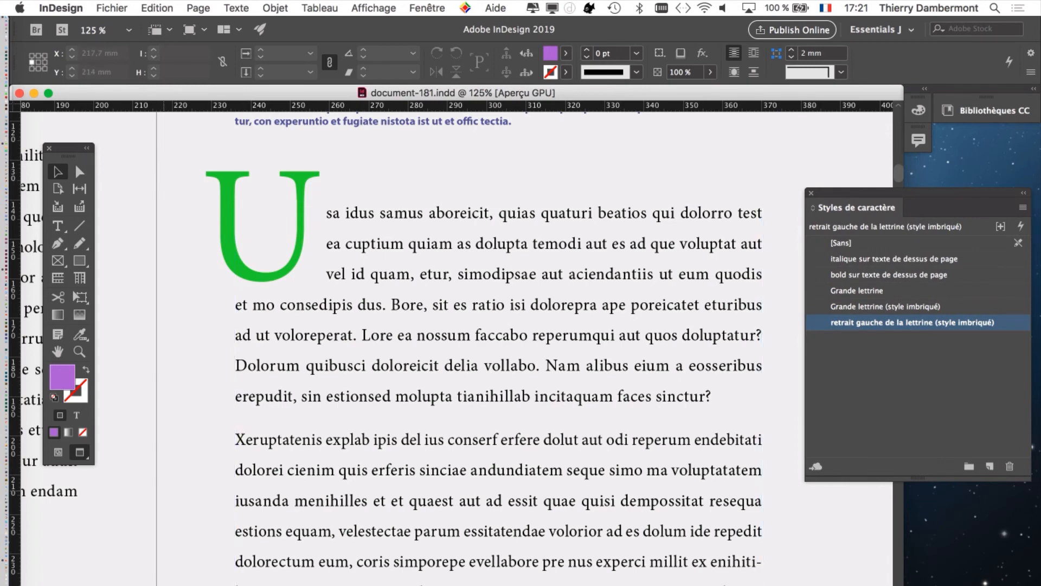
key("super+minus")
key("super+minus")
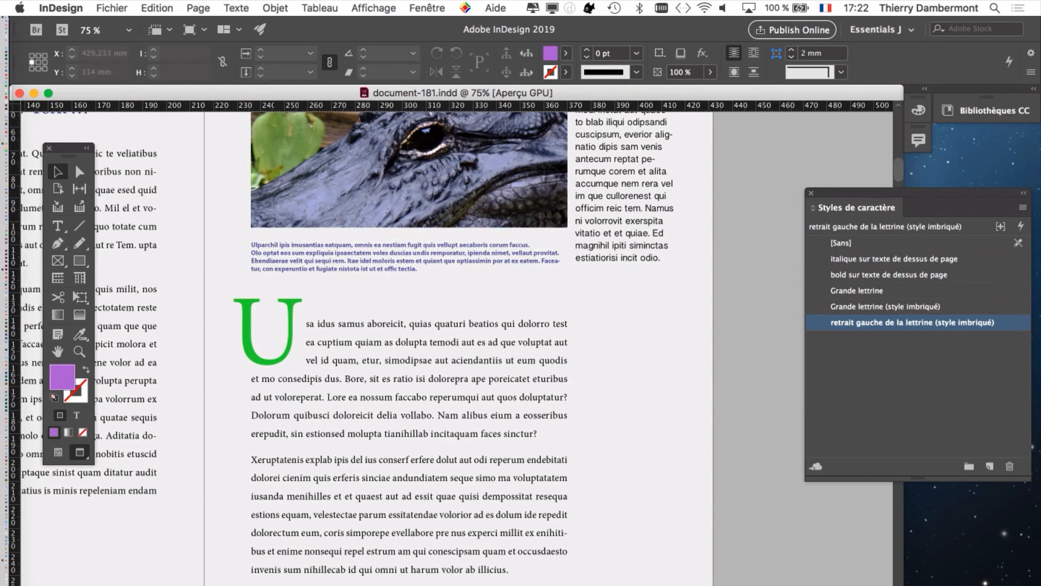
left_click(979, 306)
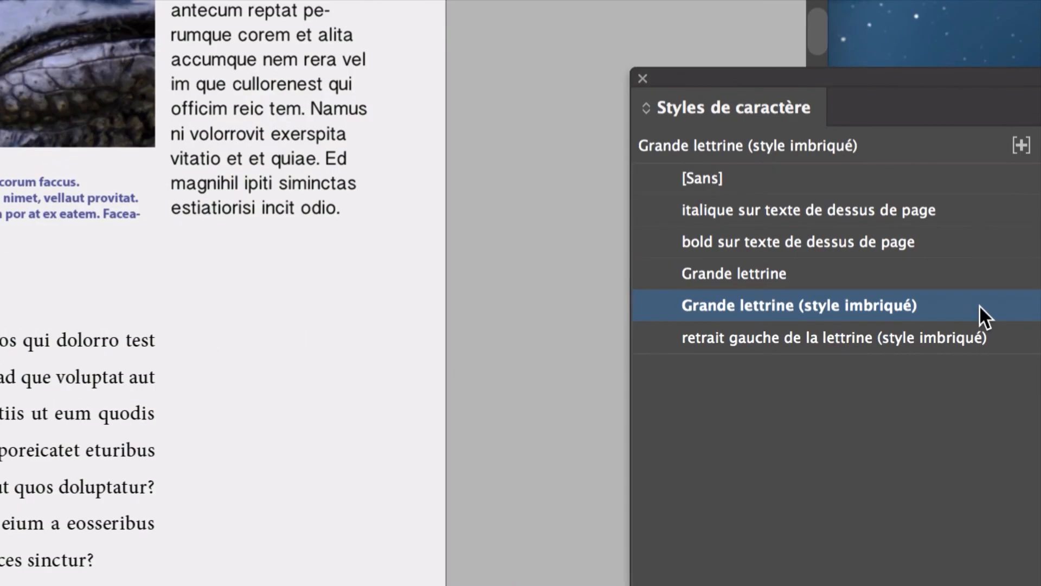
double_click(979, 304)
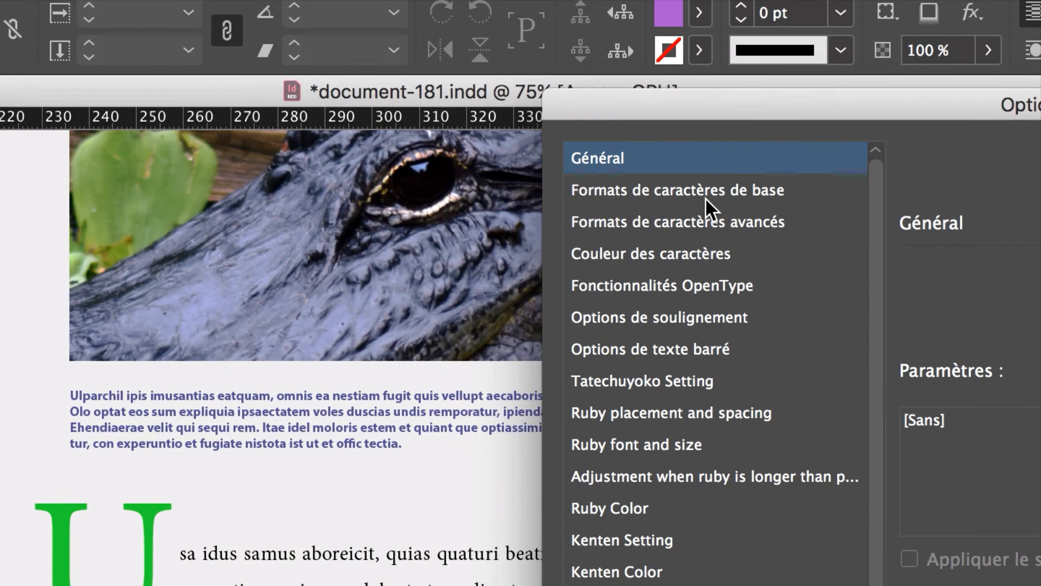
left_click(705, 195)
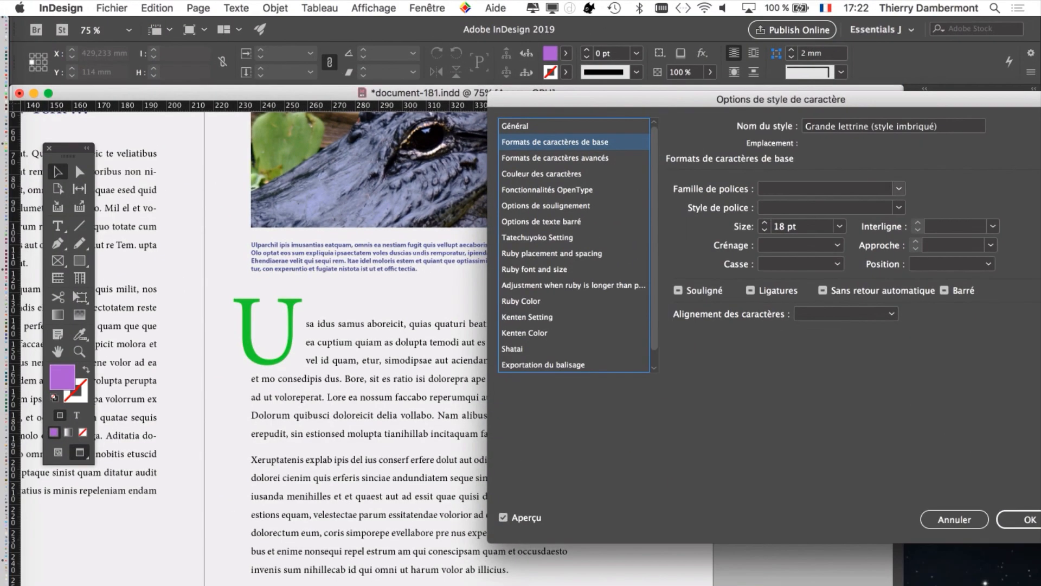
Step: Try the font families Minion Pro, Arial Black and American Typewriter on the drop cap's nested character style
left_click(899, 188)
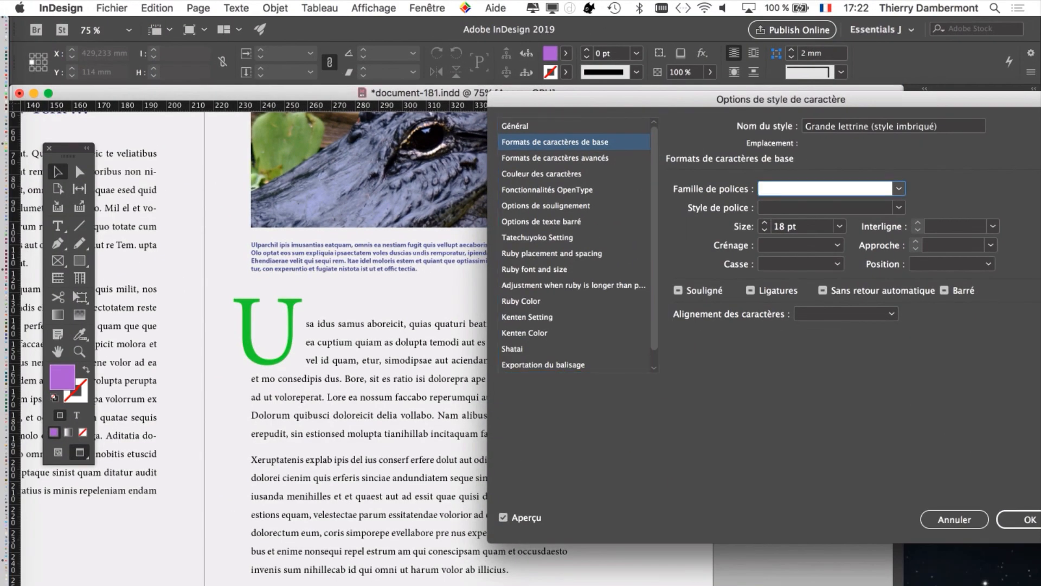
left_click(899, 189)
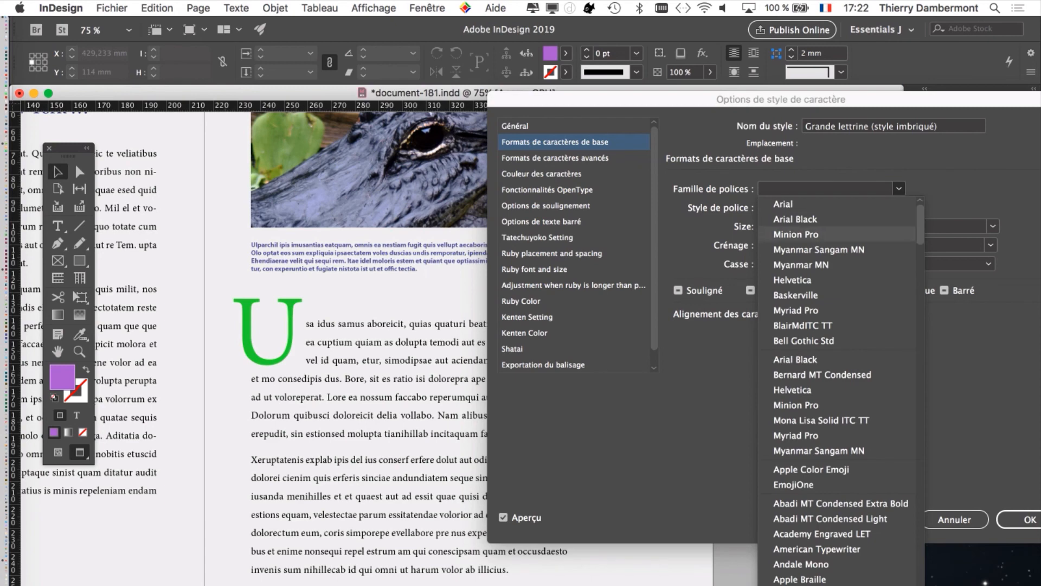
left_click(796, 235)
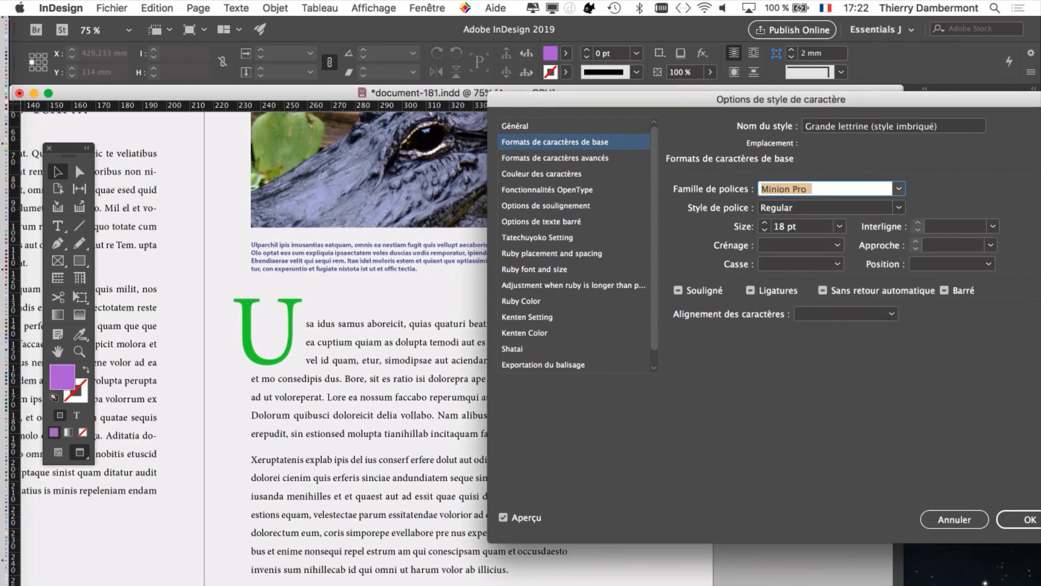
left_click(899, 189)
left_click(783, 329)
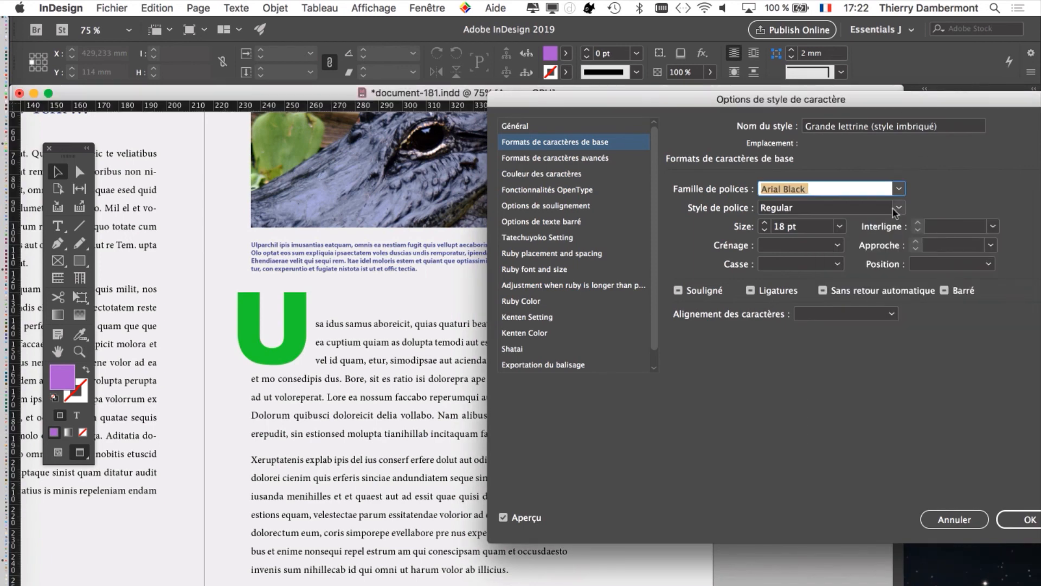
left_click(898, 189)
left_click(840, 398)
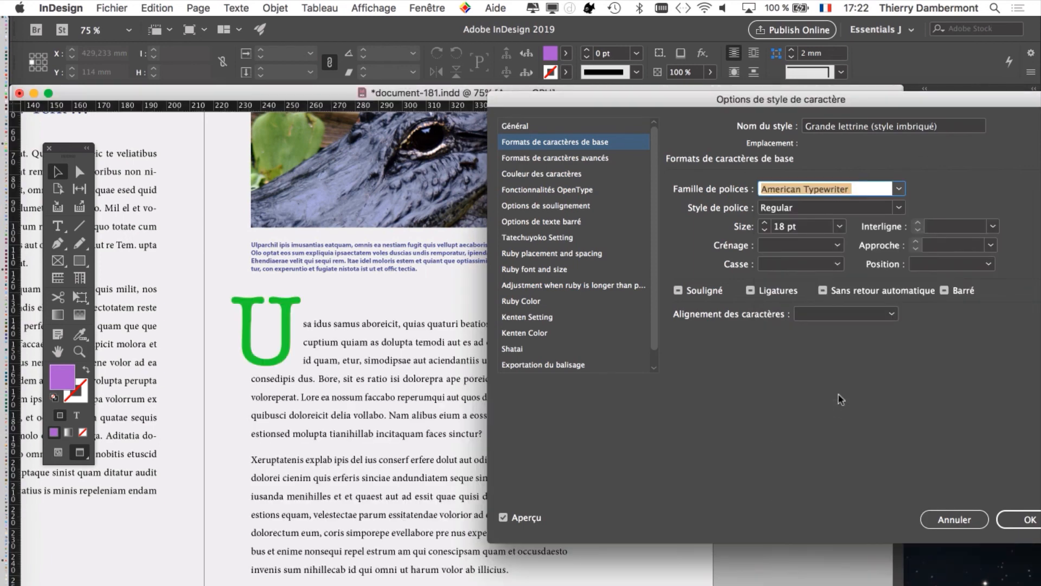
Step: Try the font families Bauhaus 93, Bradley Hand and Colonna MT on the drop cap's nested character style
left_click(898, 189)
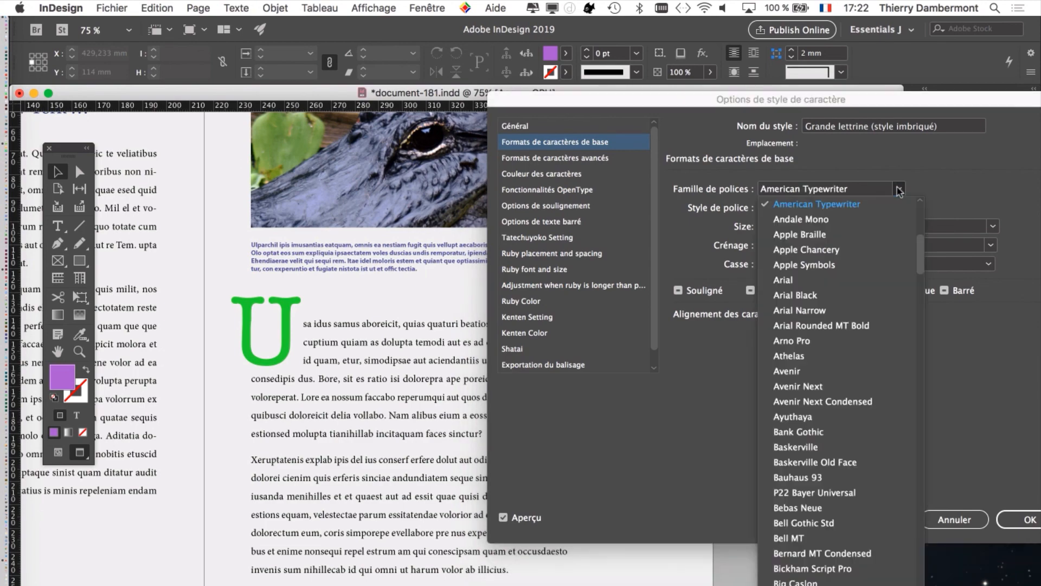
left_click(898, 188)
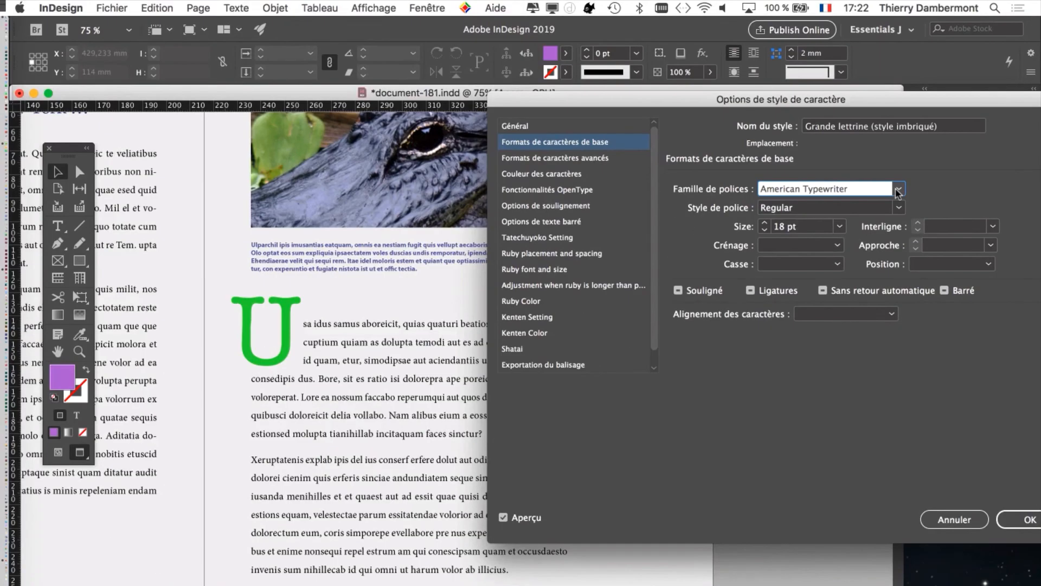
left_click(898, 190)
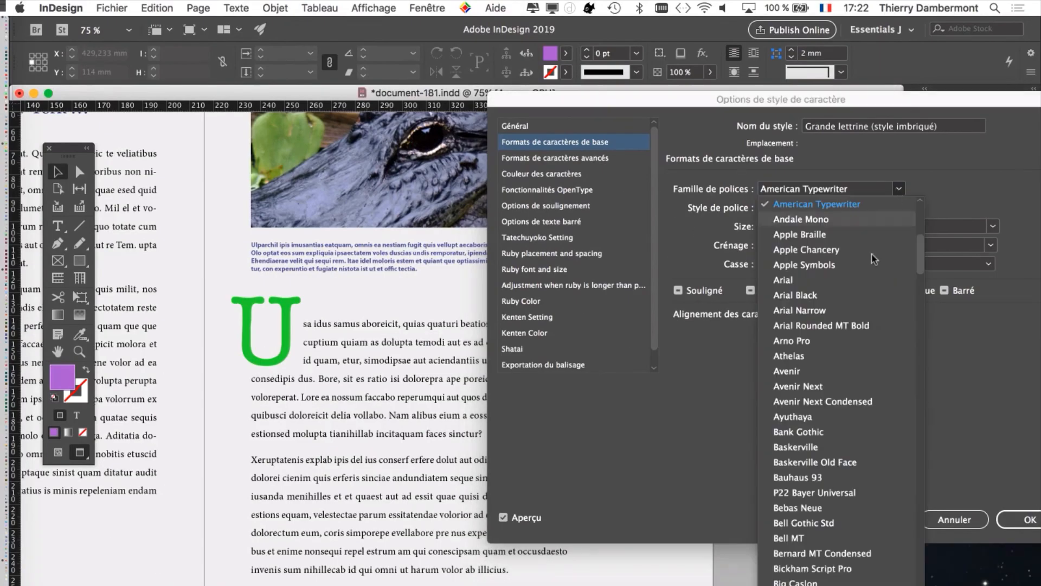
left_click(809, 477)
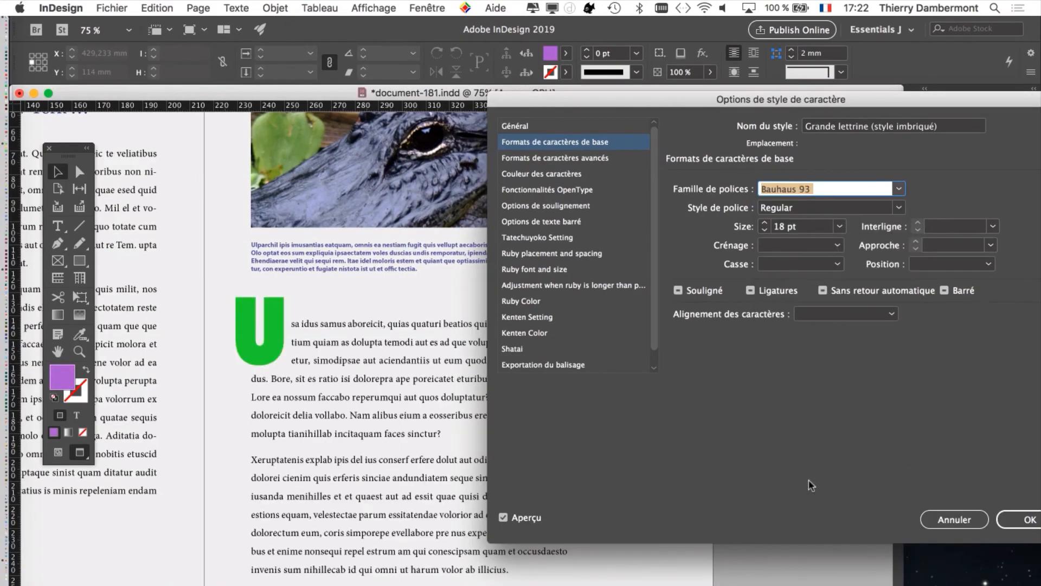
left_click(898, 188)
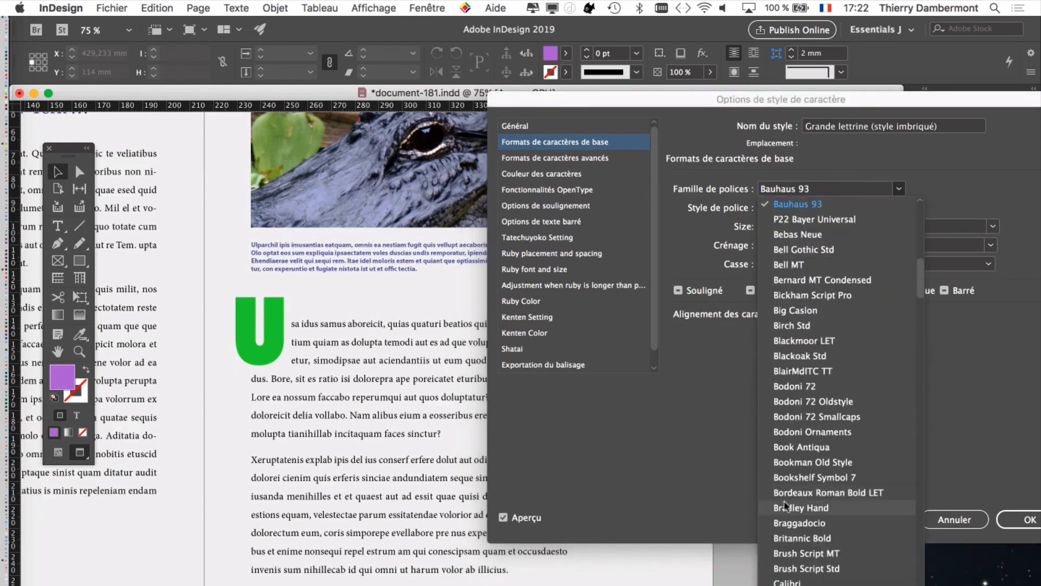
left_click(812, 510)
left_click(898, 190)
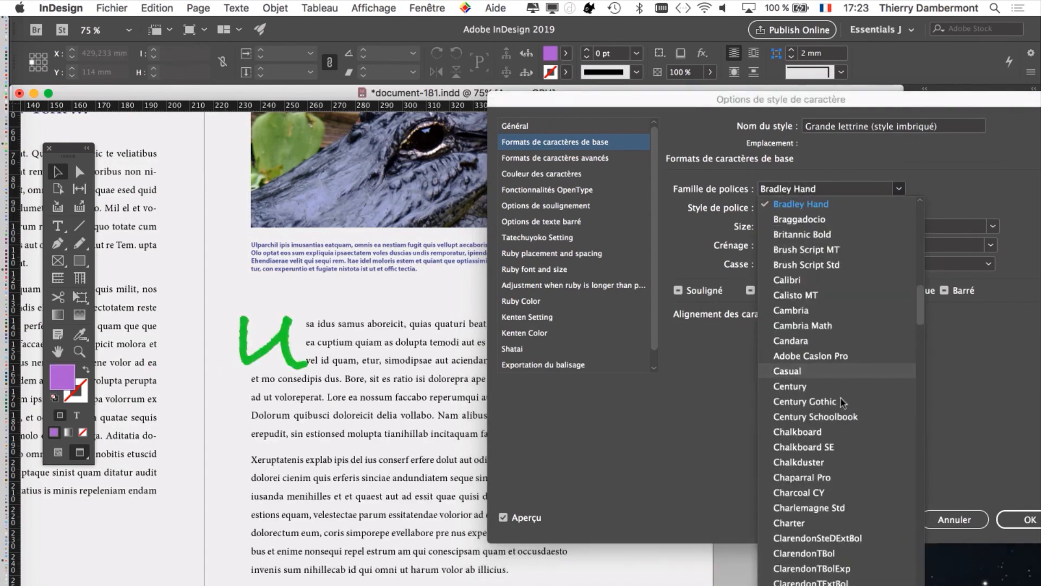
scroll(813, 461, "down", 10)
left_click(813, 462)
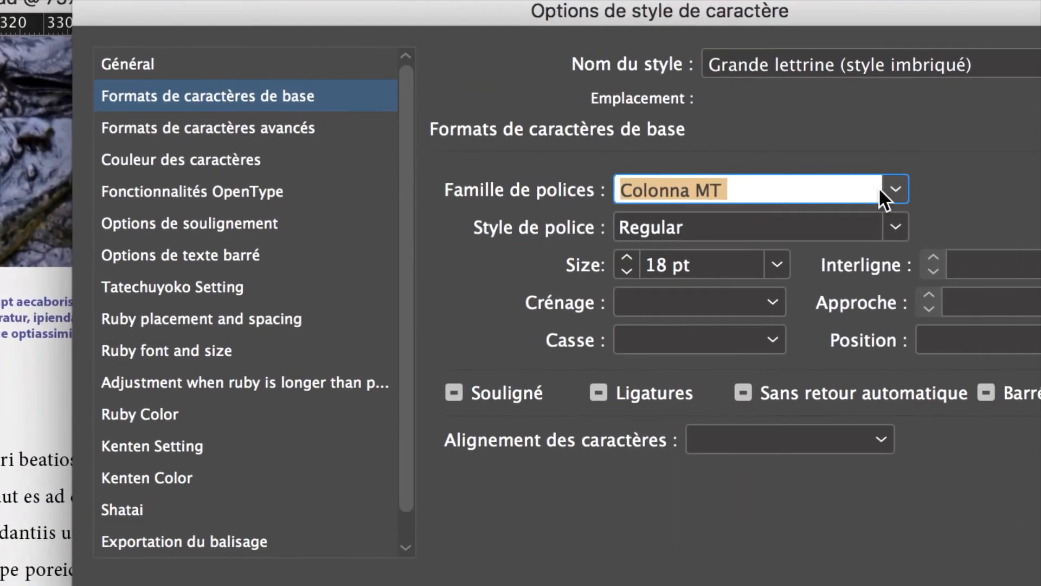
Step: Try the font families Monaco, OpenDyslexicMono and Rosewood Std on the drop cap's nested character style
left_click(942, 186)
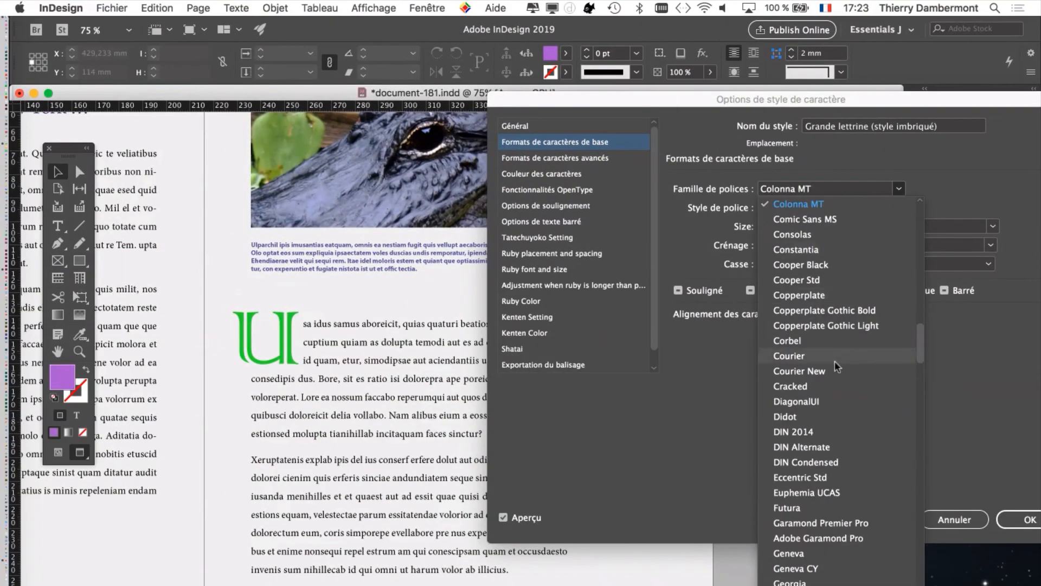
scroll(835, 360, "down", 15)
left_click(828, 404)
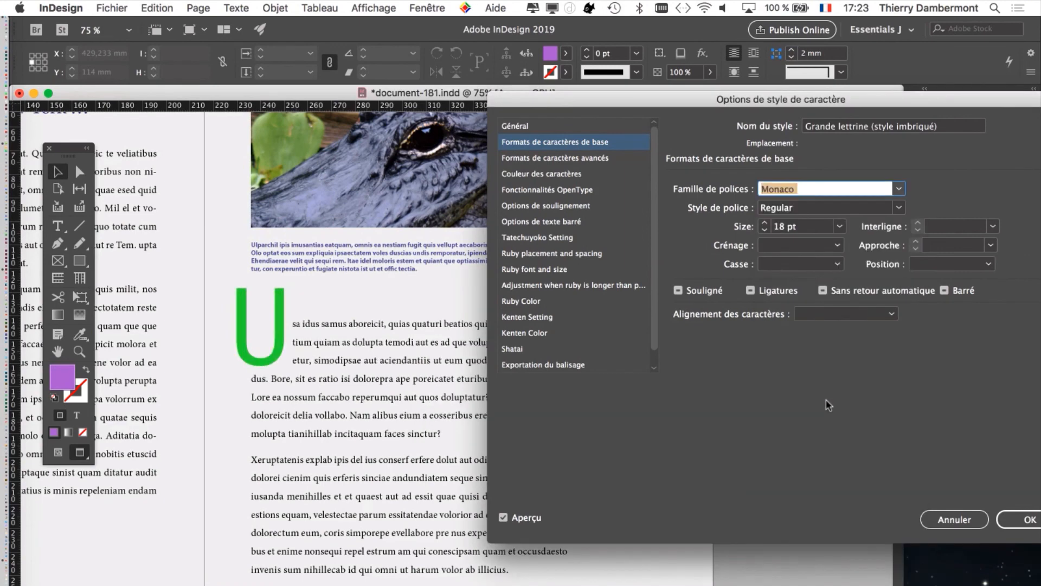
left_click(896, 190)
left_click(844, 346)
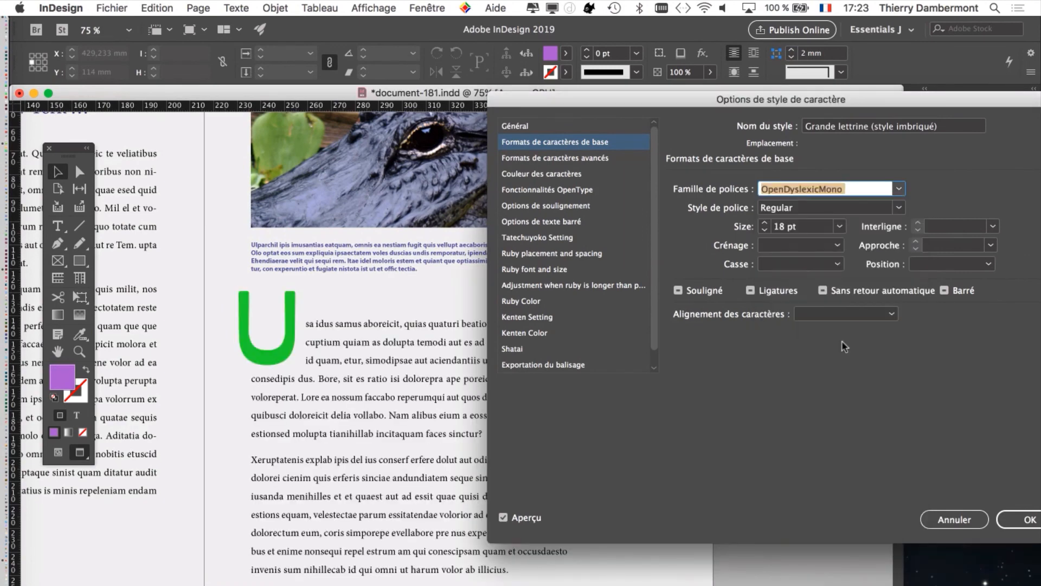
left_click(897, 187)
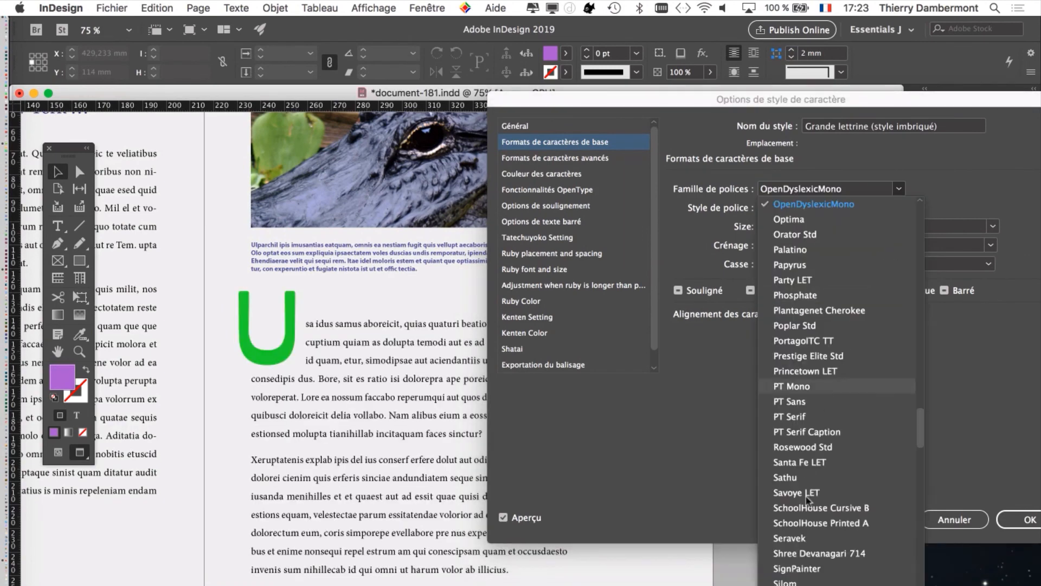
left_click(822, 446)
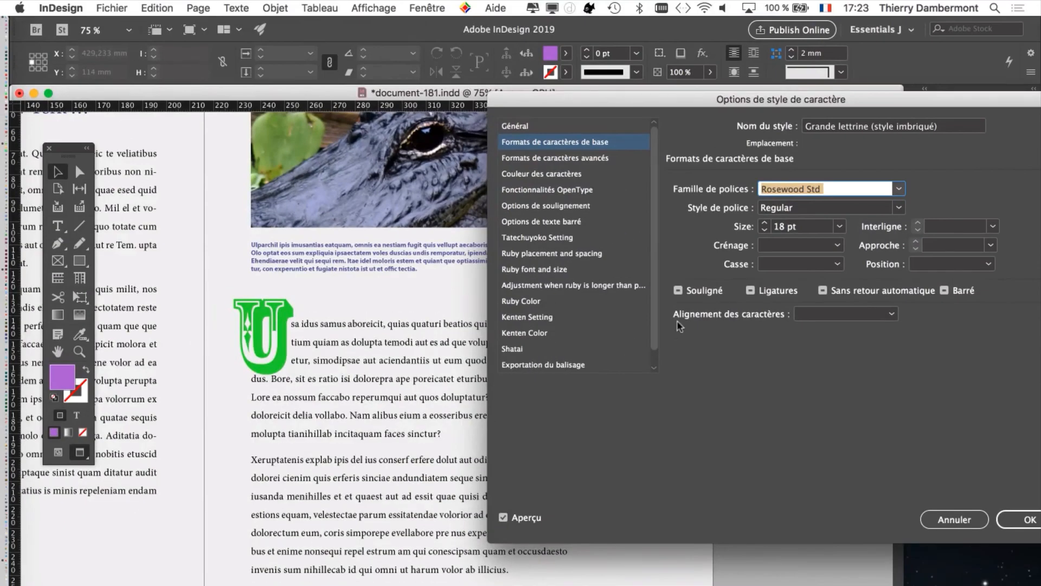
left_click(898, 189)
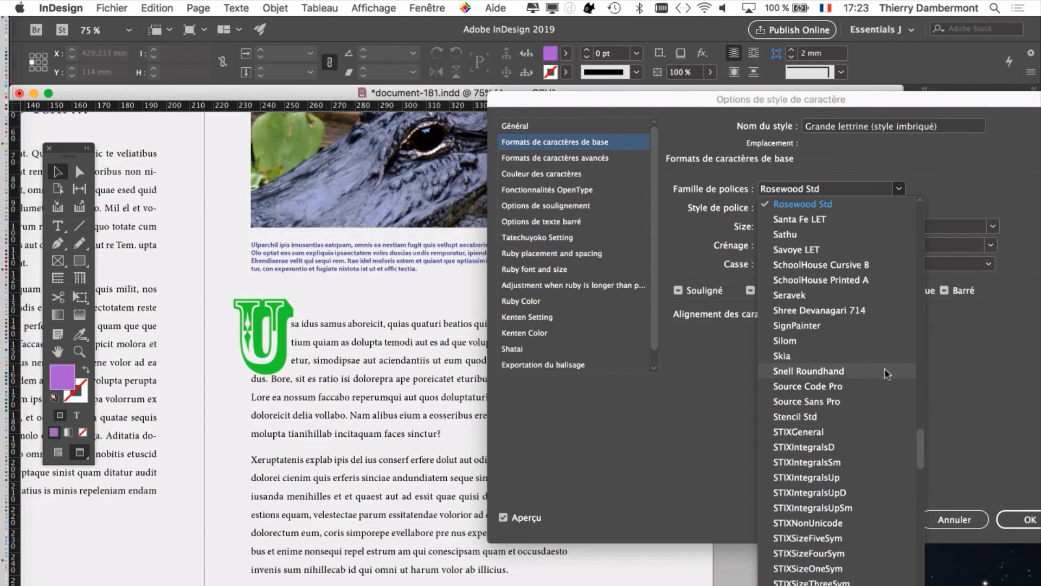
scroll(884, 412, "down", 3)
key("Escape")
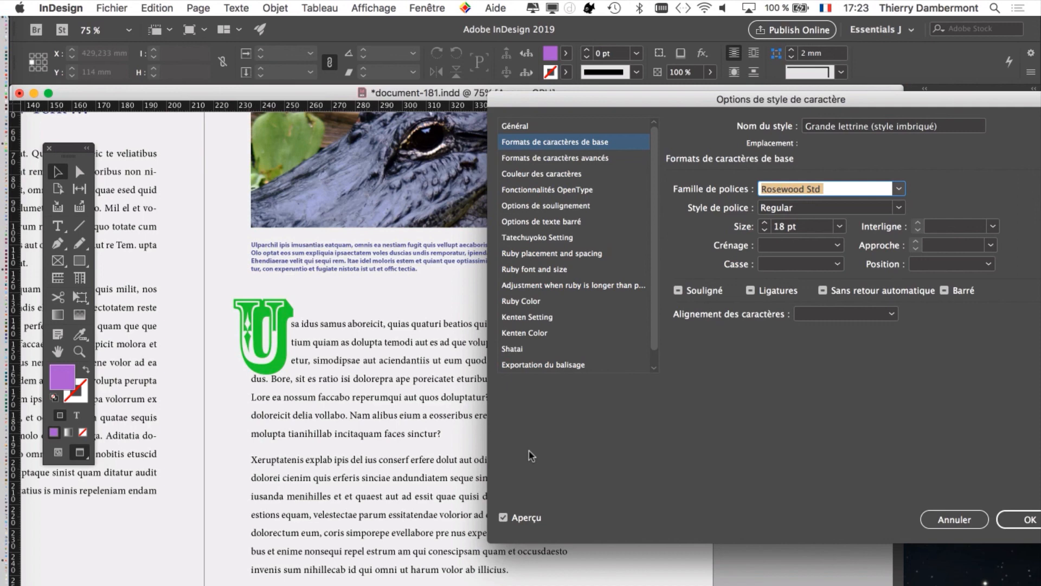
Step: Set the font family of Grande lettrine (style imbriqué) to Geneva, apply the style options and save the document
left_click(899, 188)
scroll(816, 371, "up", 10)
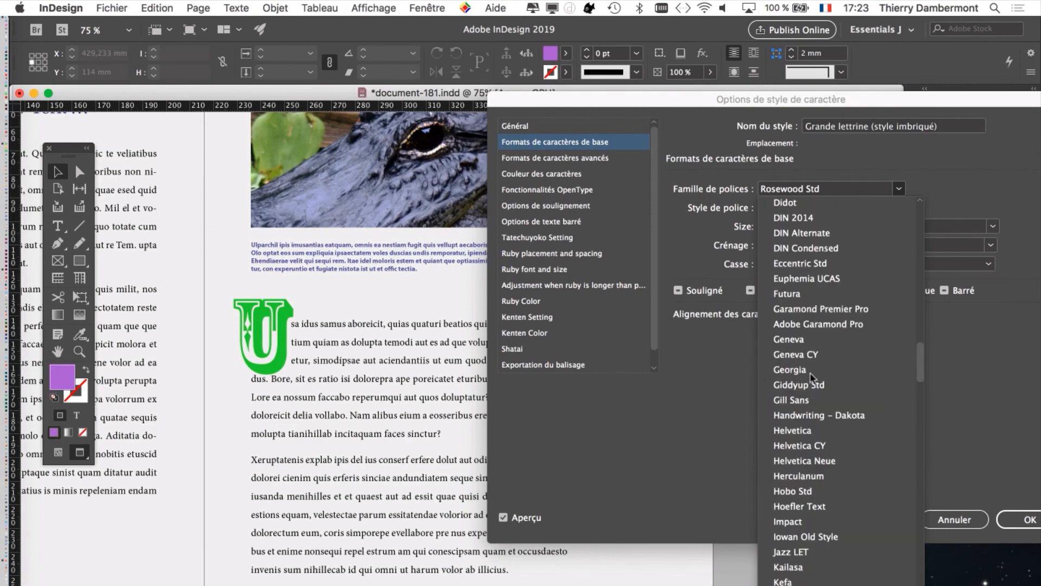
left_click(816, 342)
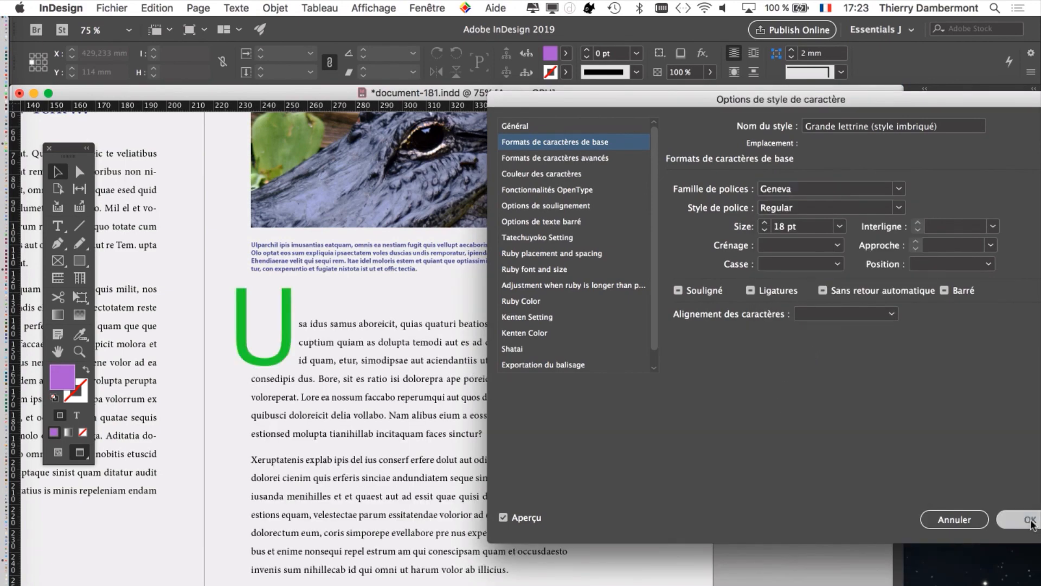
left_click(1022, 520)
left_click(111, 7)
left_click(120, 103)
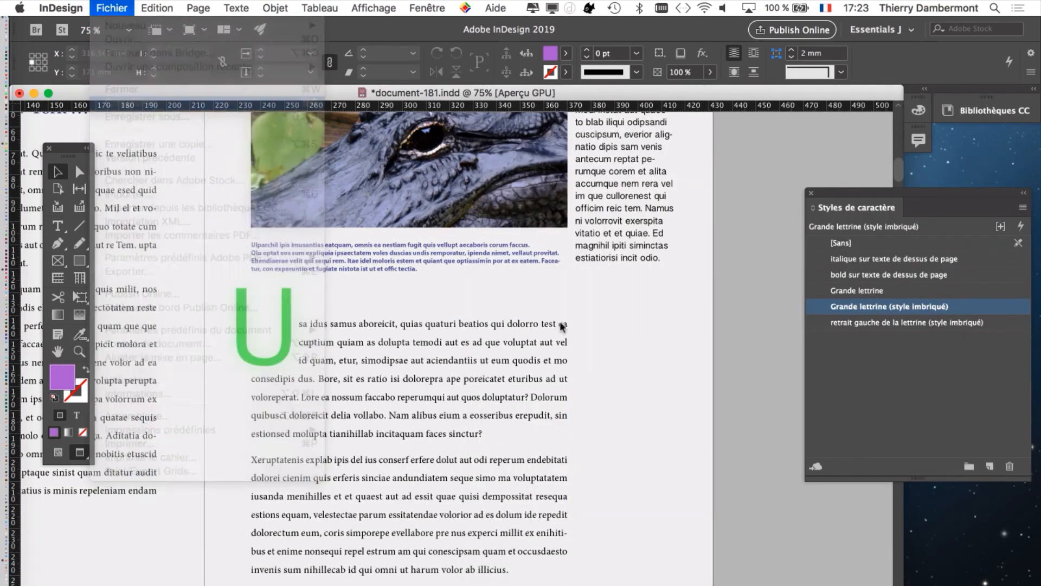